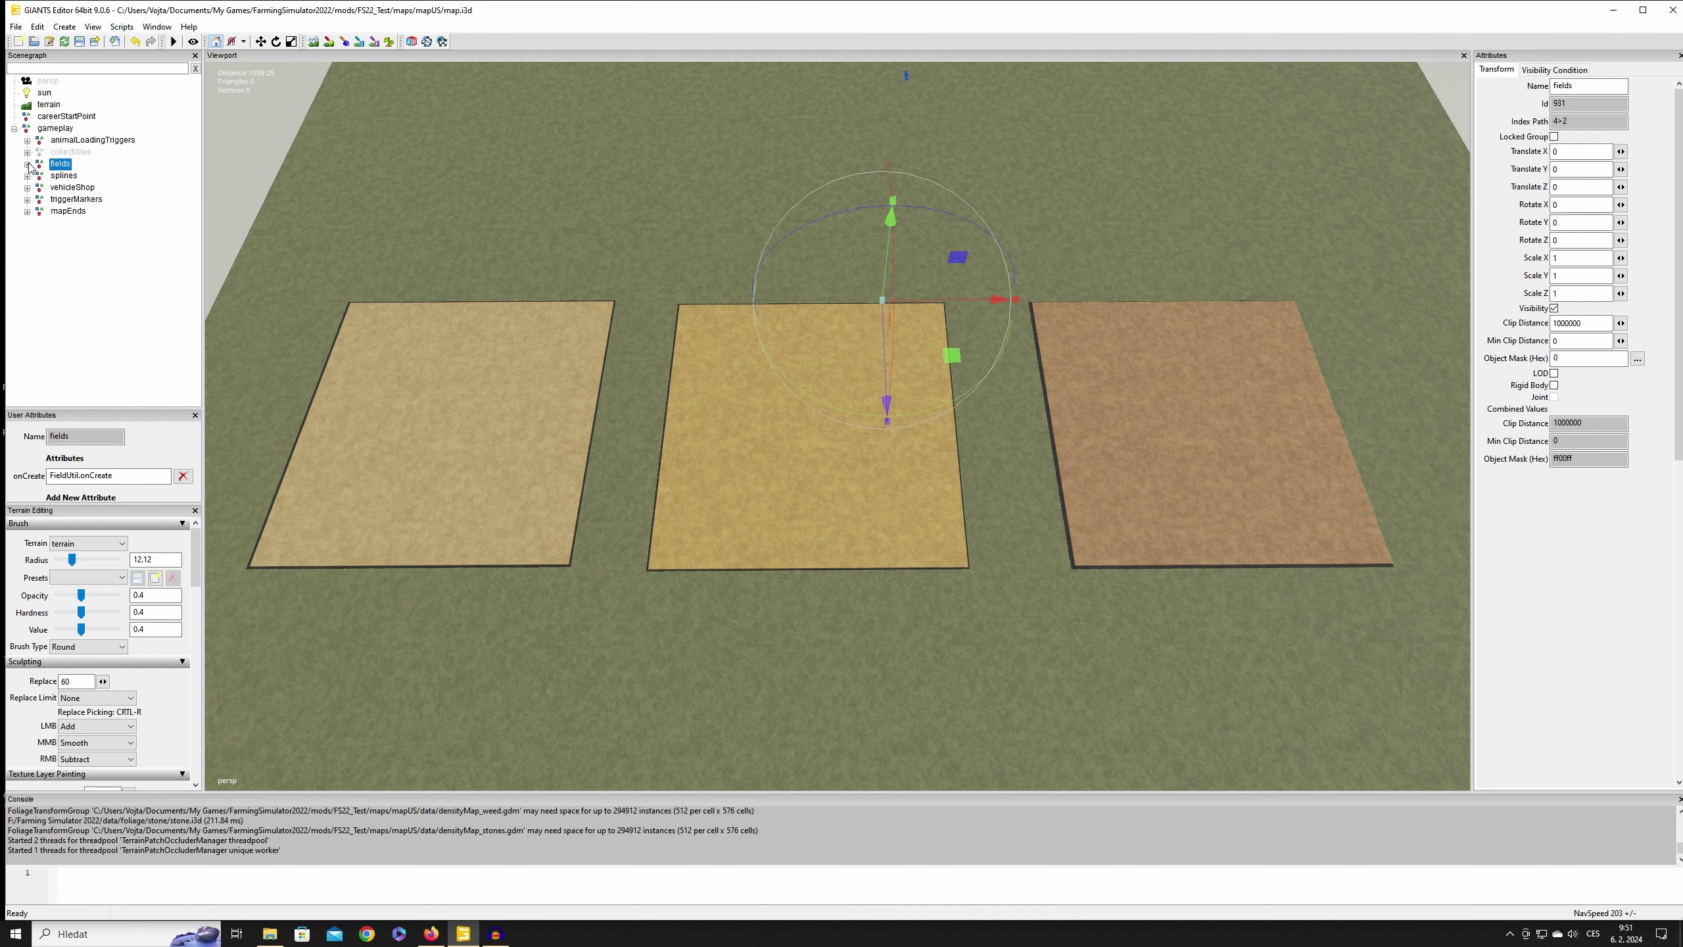
Step: Expand fields, field01 and fieldDimensions to list corner nodes corner01_1 through corner19_1
left_click(27, 163)
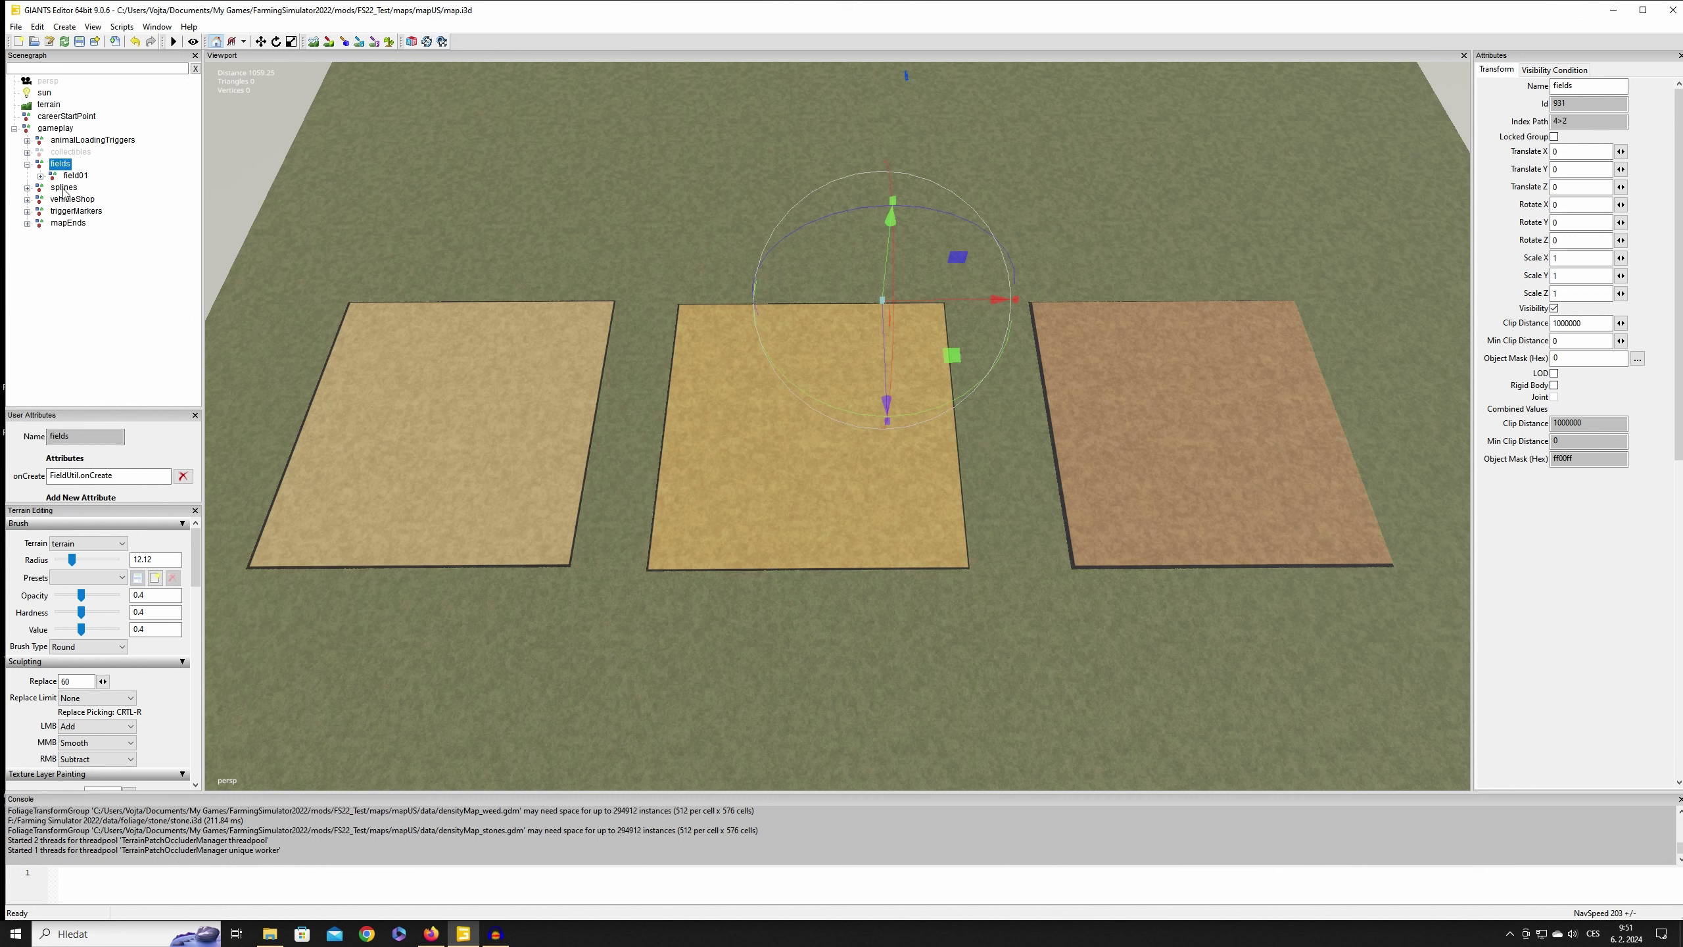
left_click(40, 176)
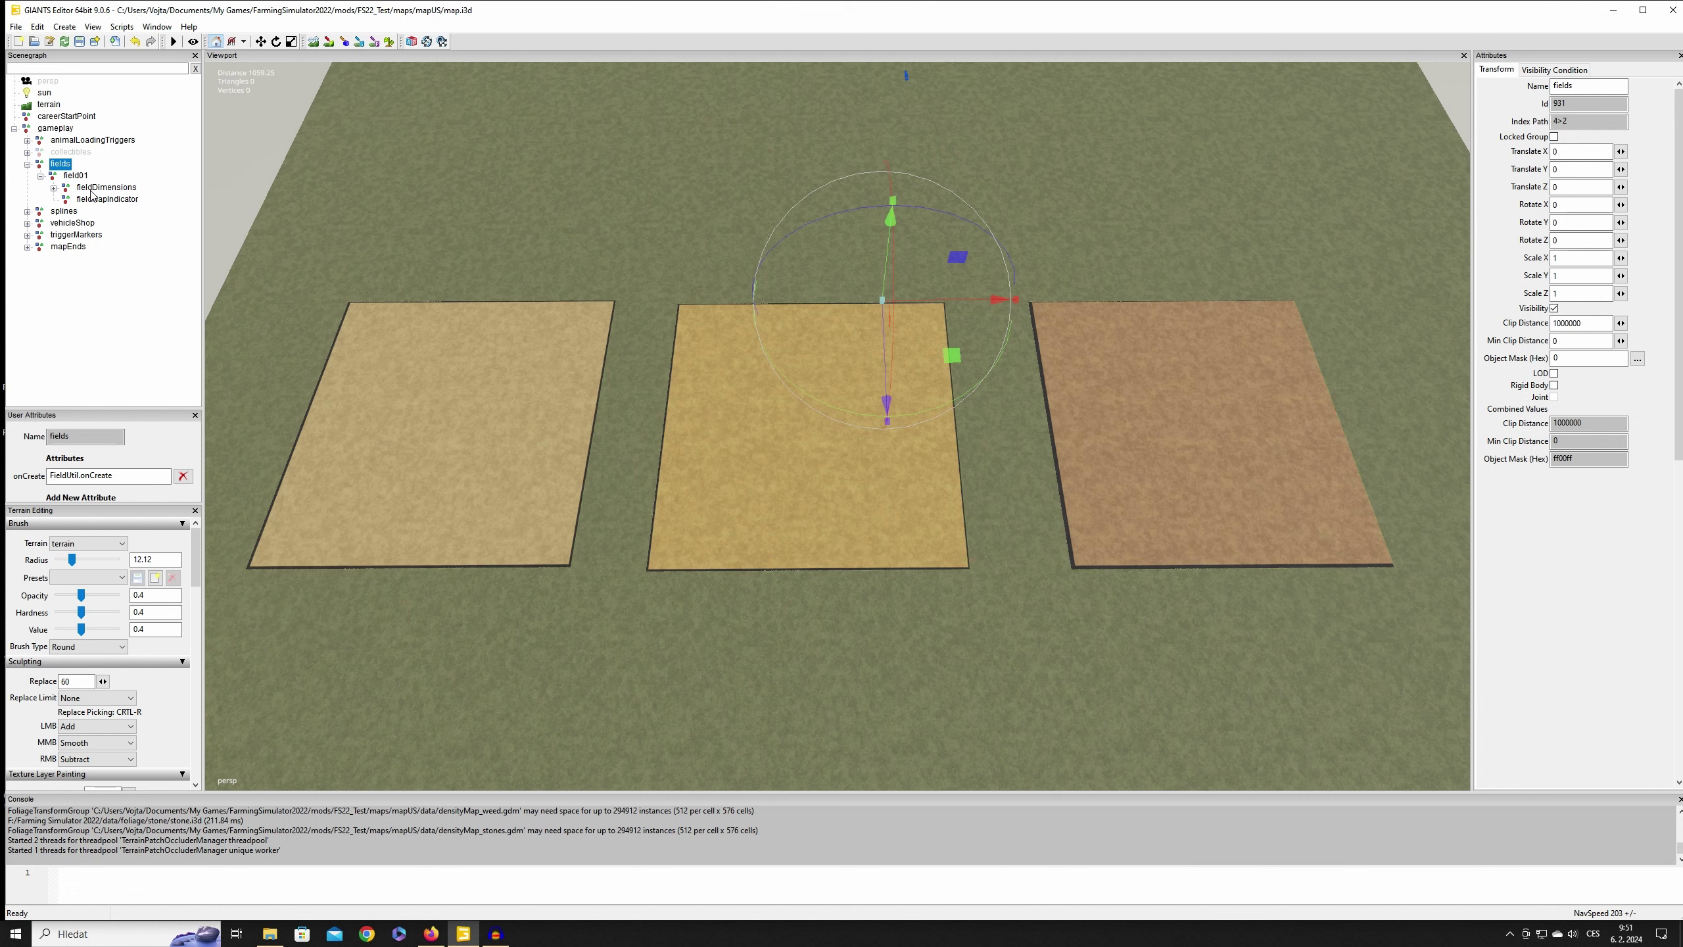
left_click(54, 188)
left_click_drag(197, 198, 202, 231)
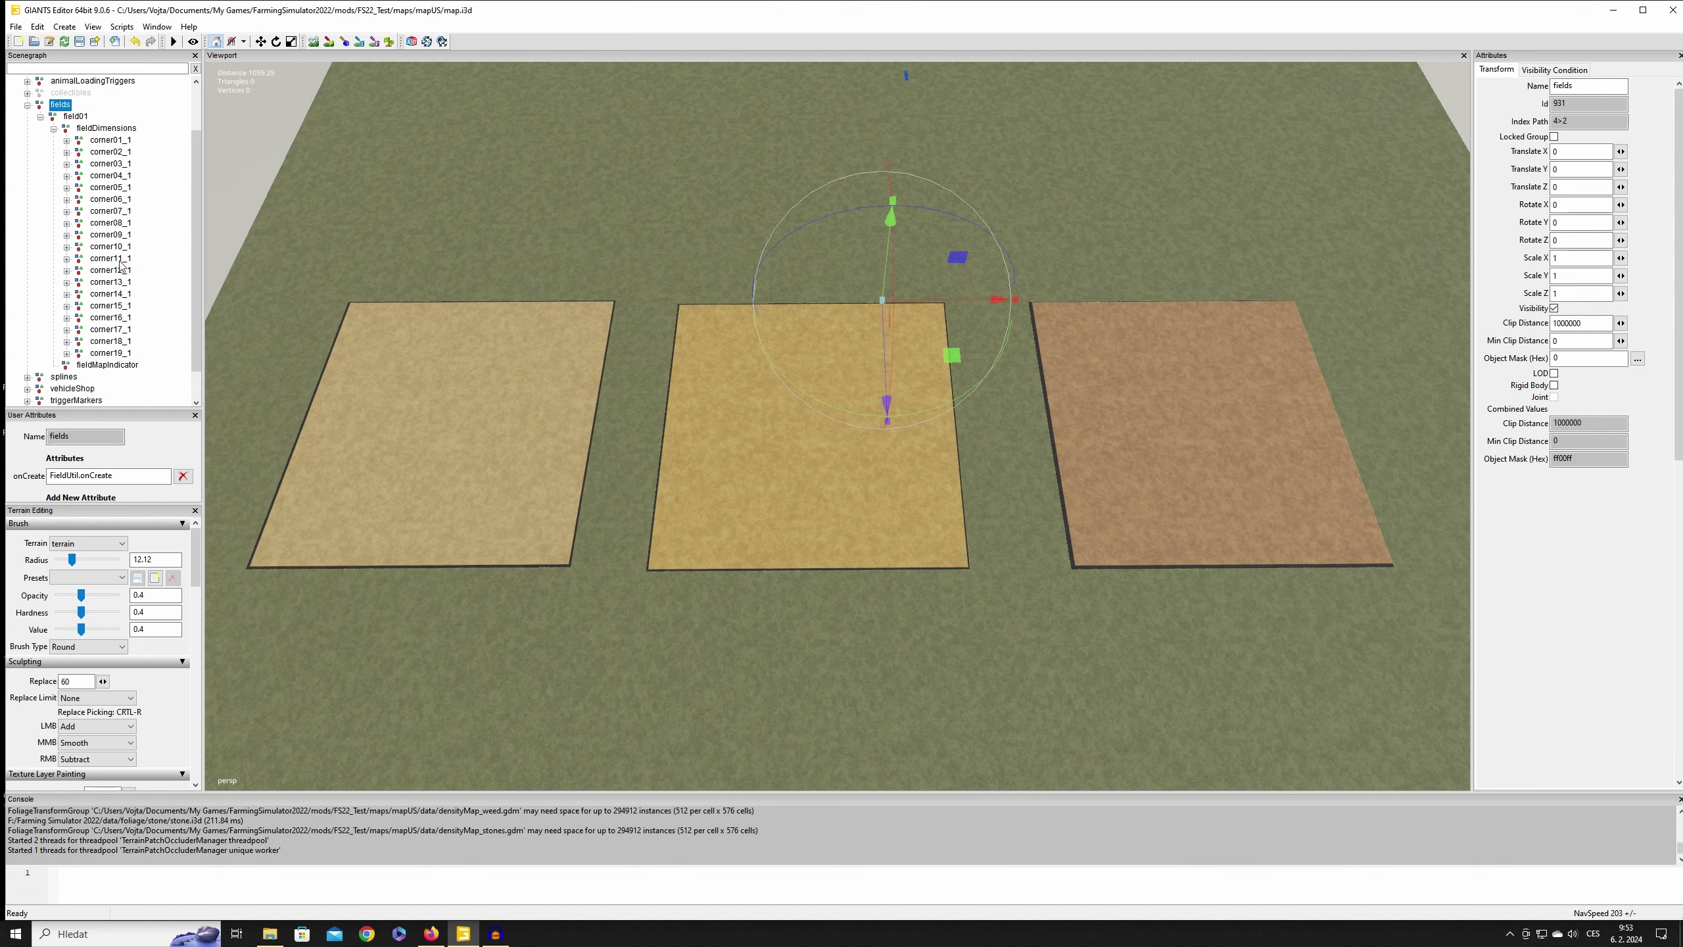
Step: Delete corner02_1 through corner19_1, leaving only corner01_1 selected under fieldDimensions
left_click(102, 152)
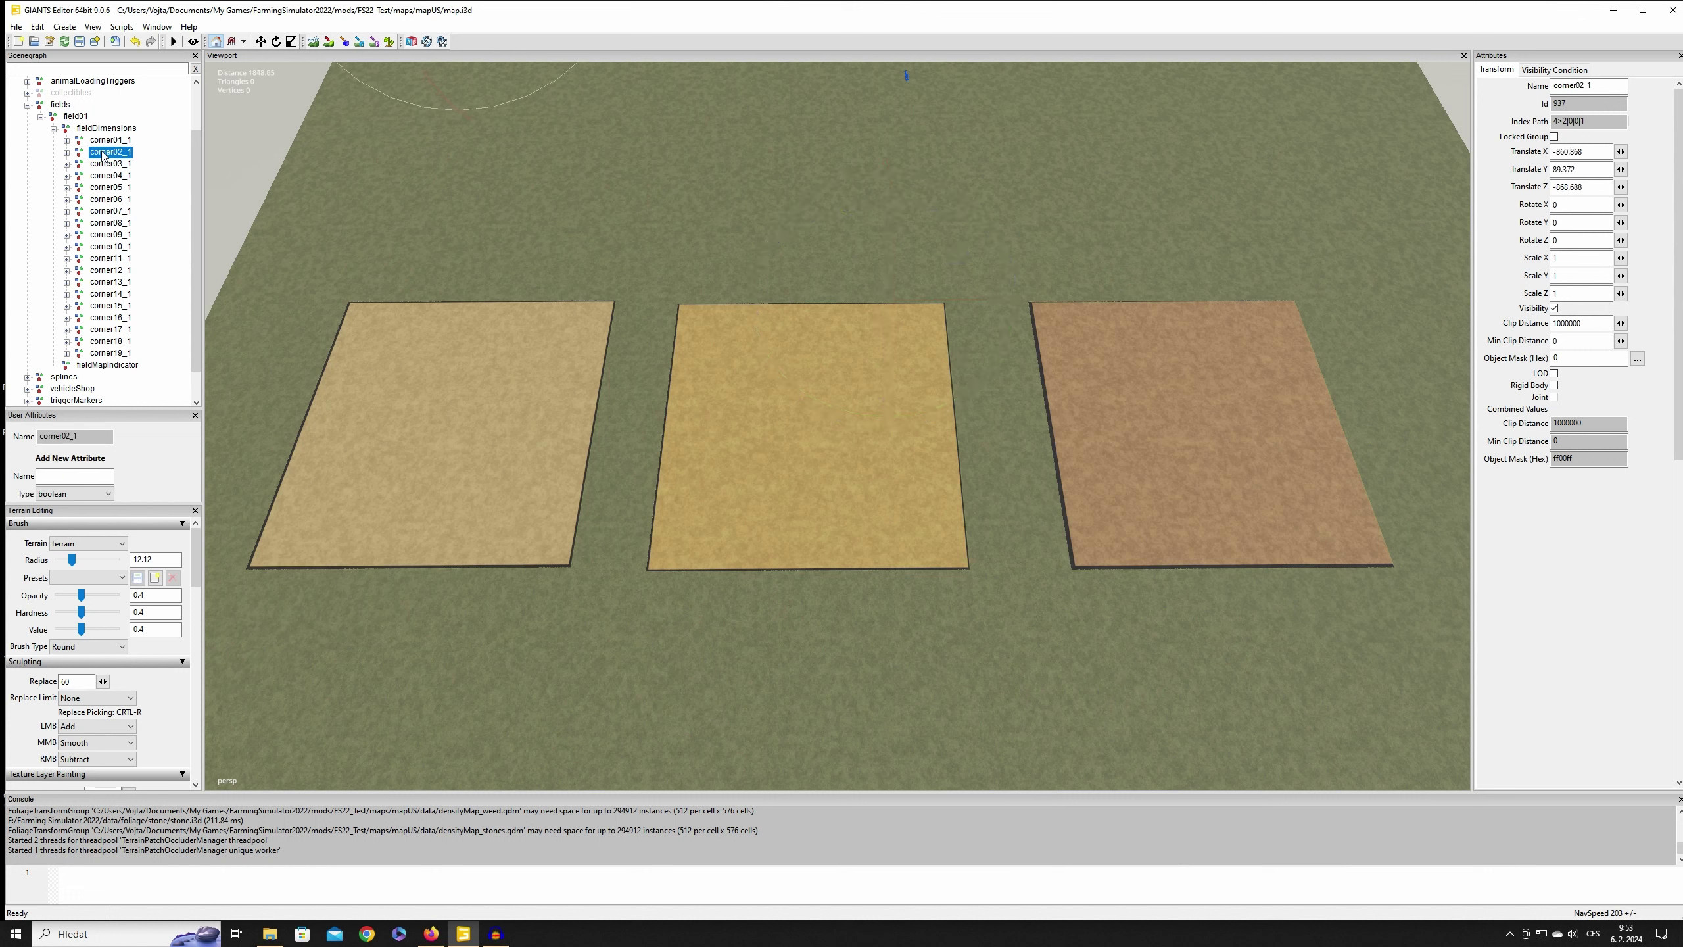
left_click(106, 353, "shift")
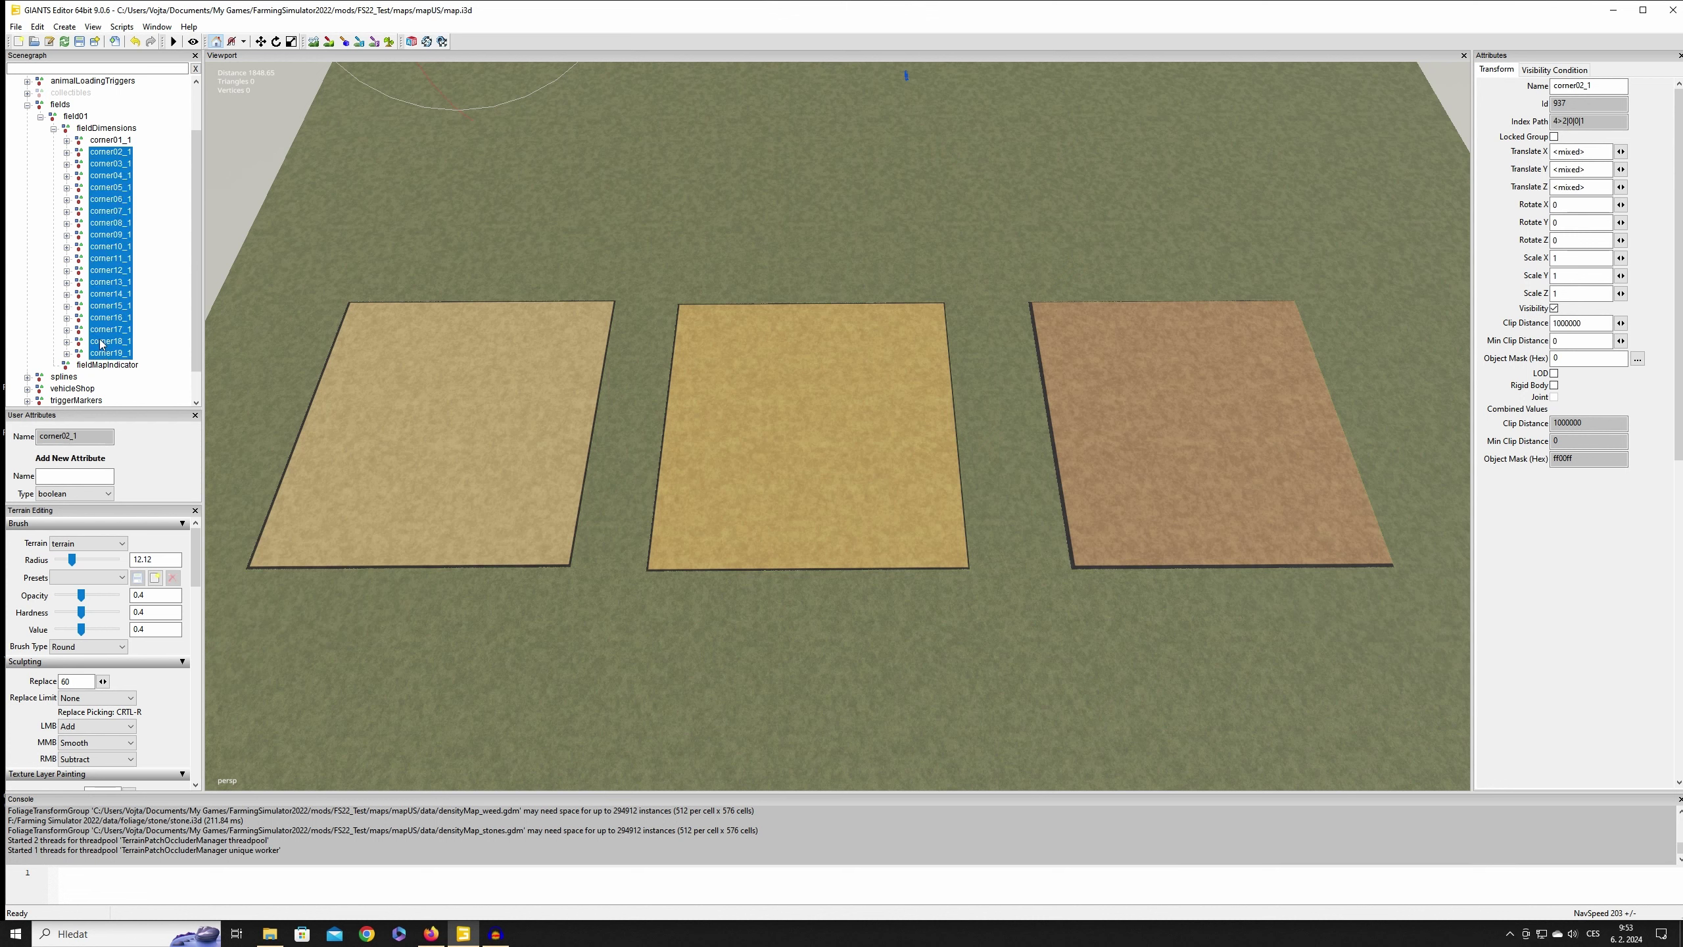
key("Delete")
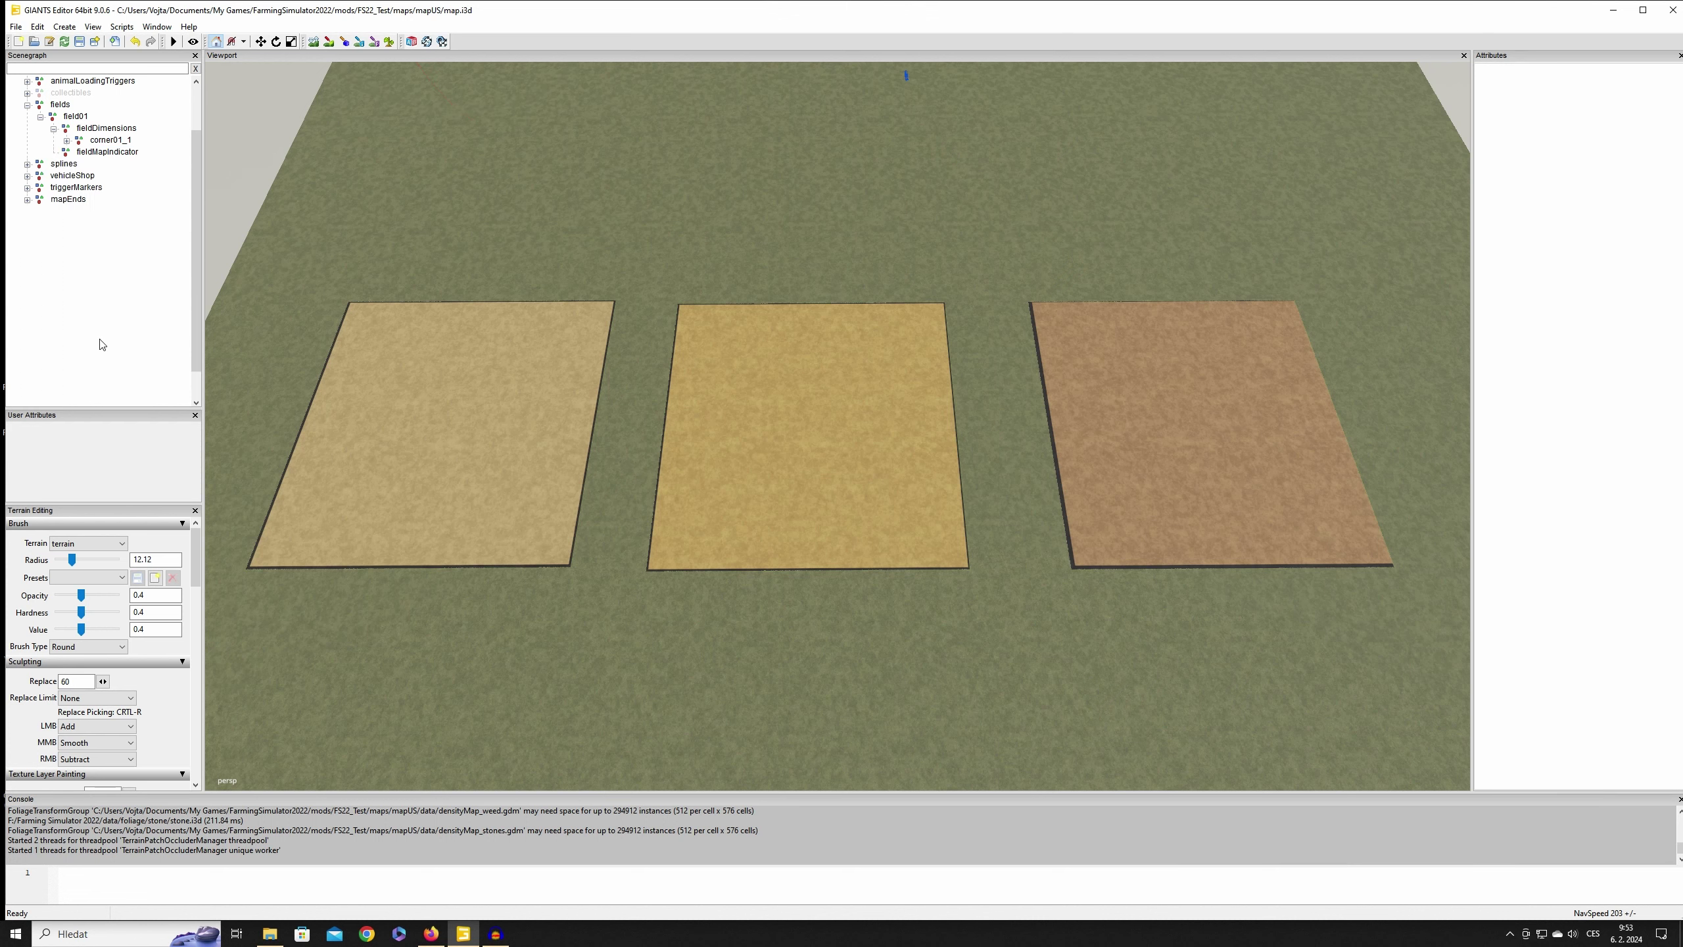
left_click(105, 142)
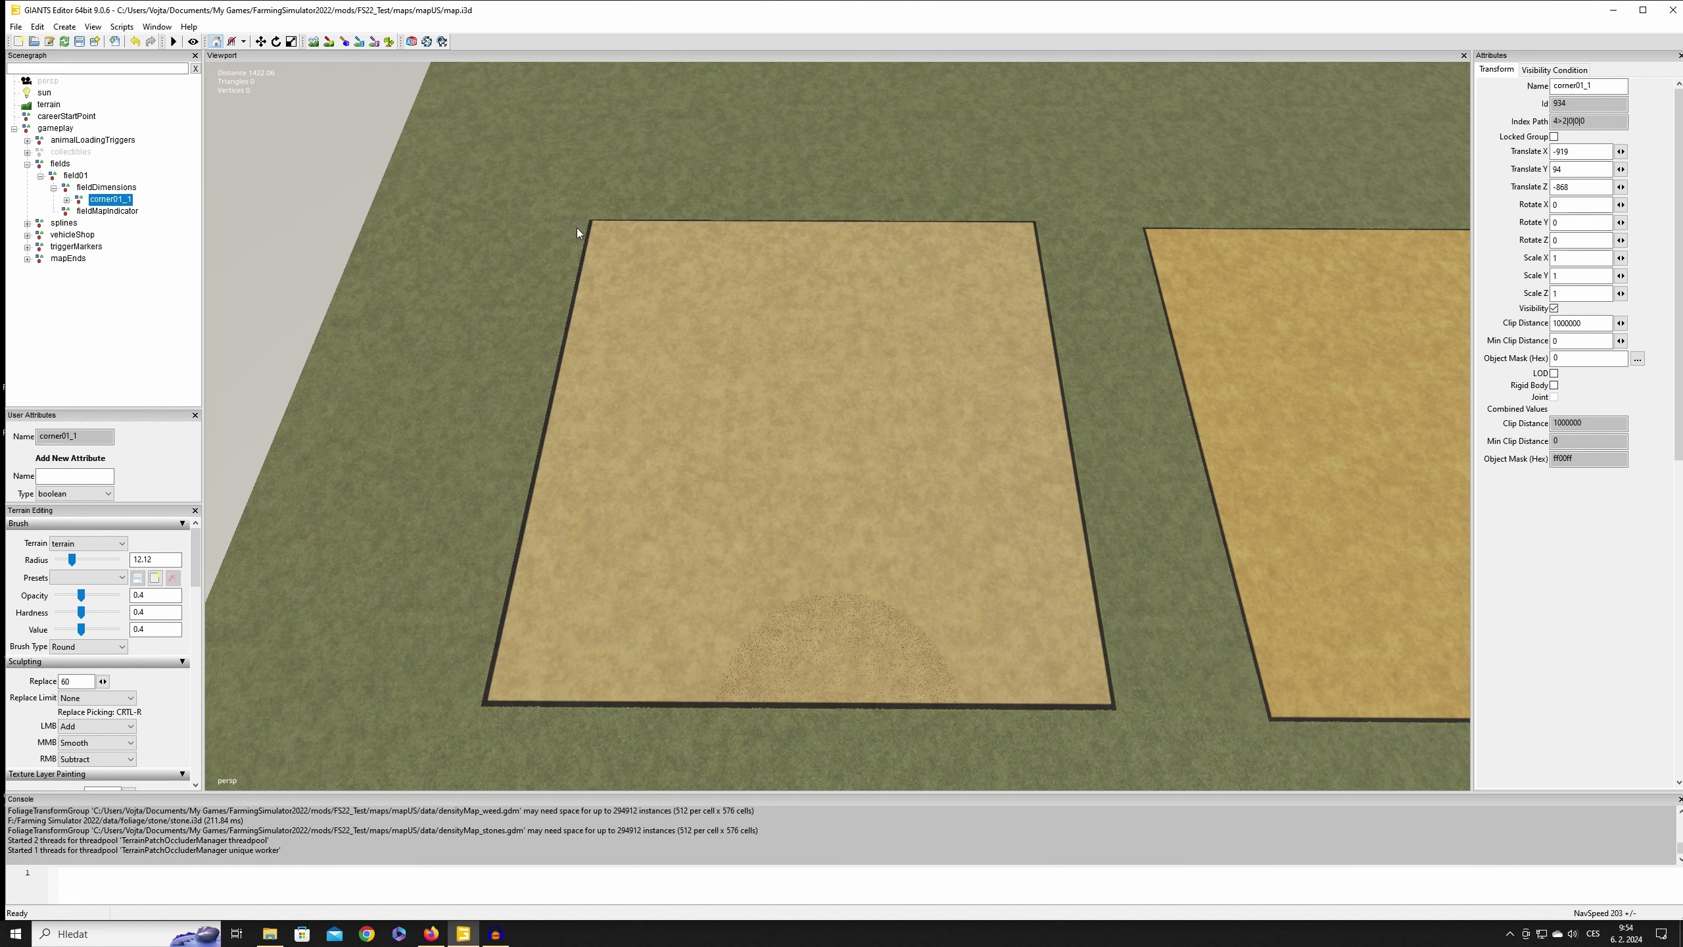
Step: Run Scripts > Map > Toggle Render Field Areas on fields, then snap corner01_1 to the beige field
left_click(60, 164)
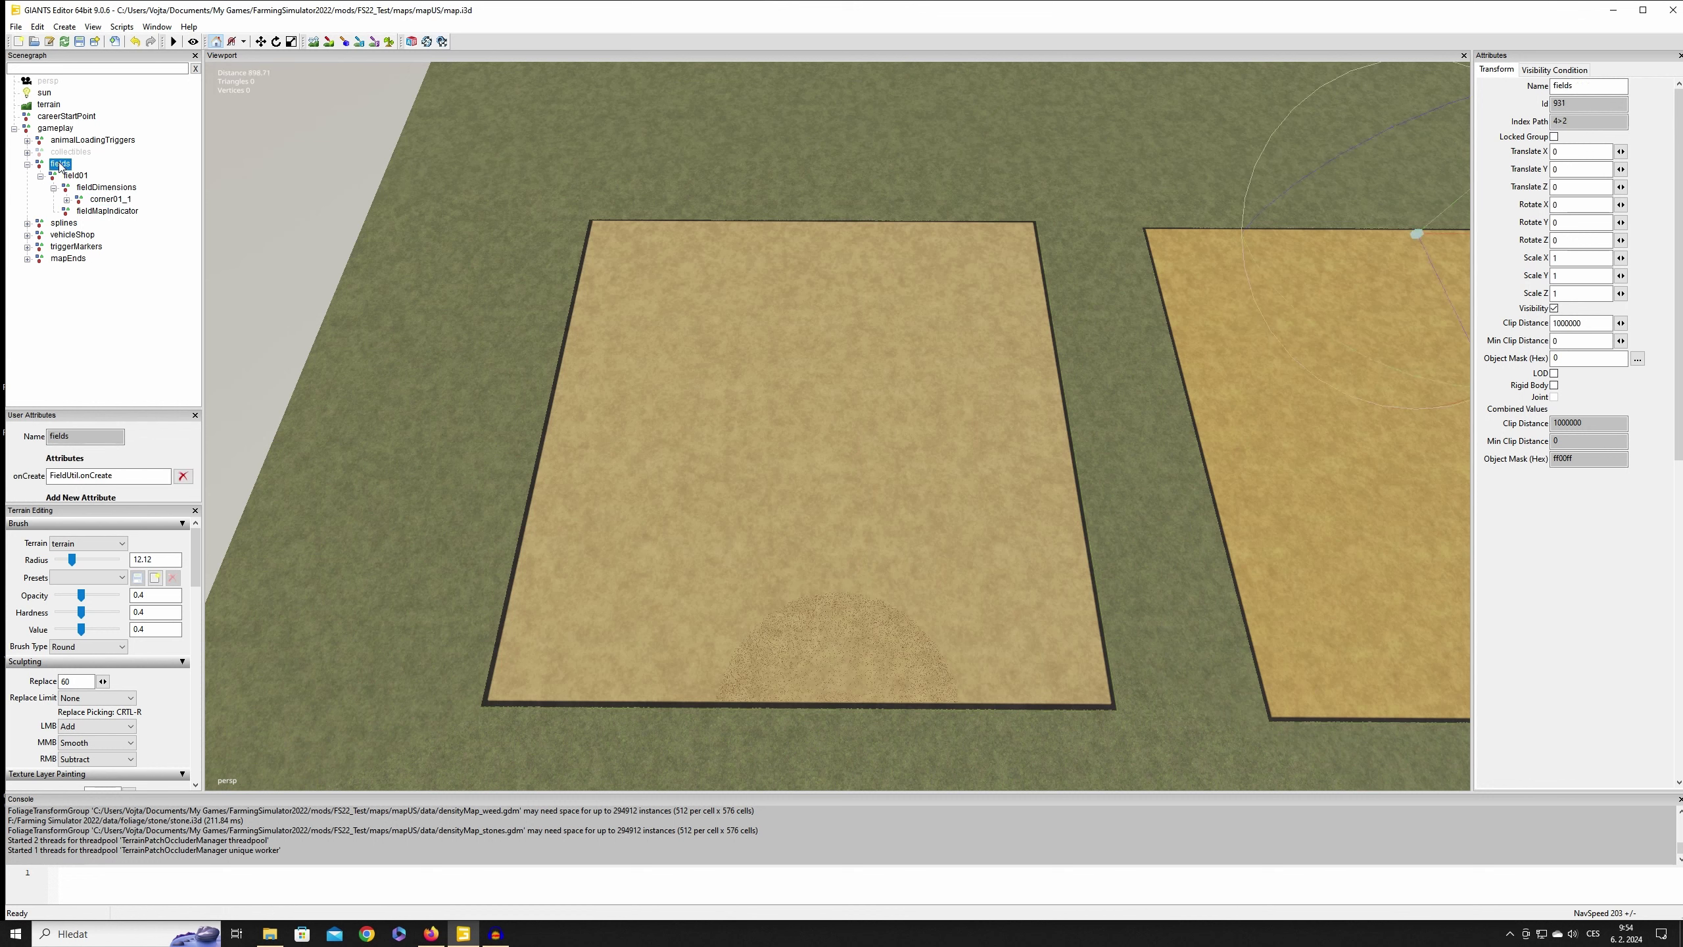
left_click(119, 28)
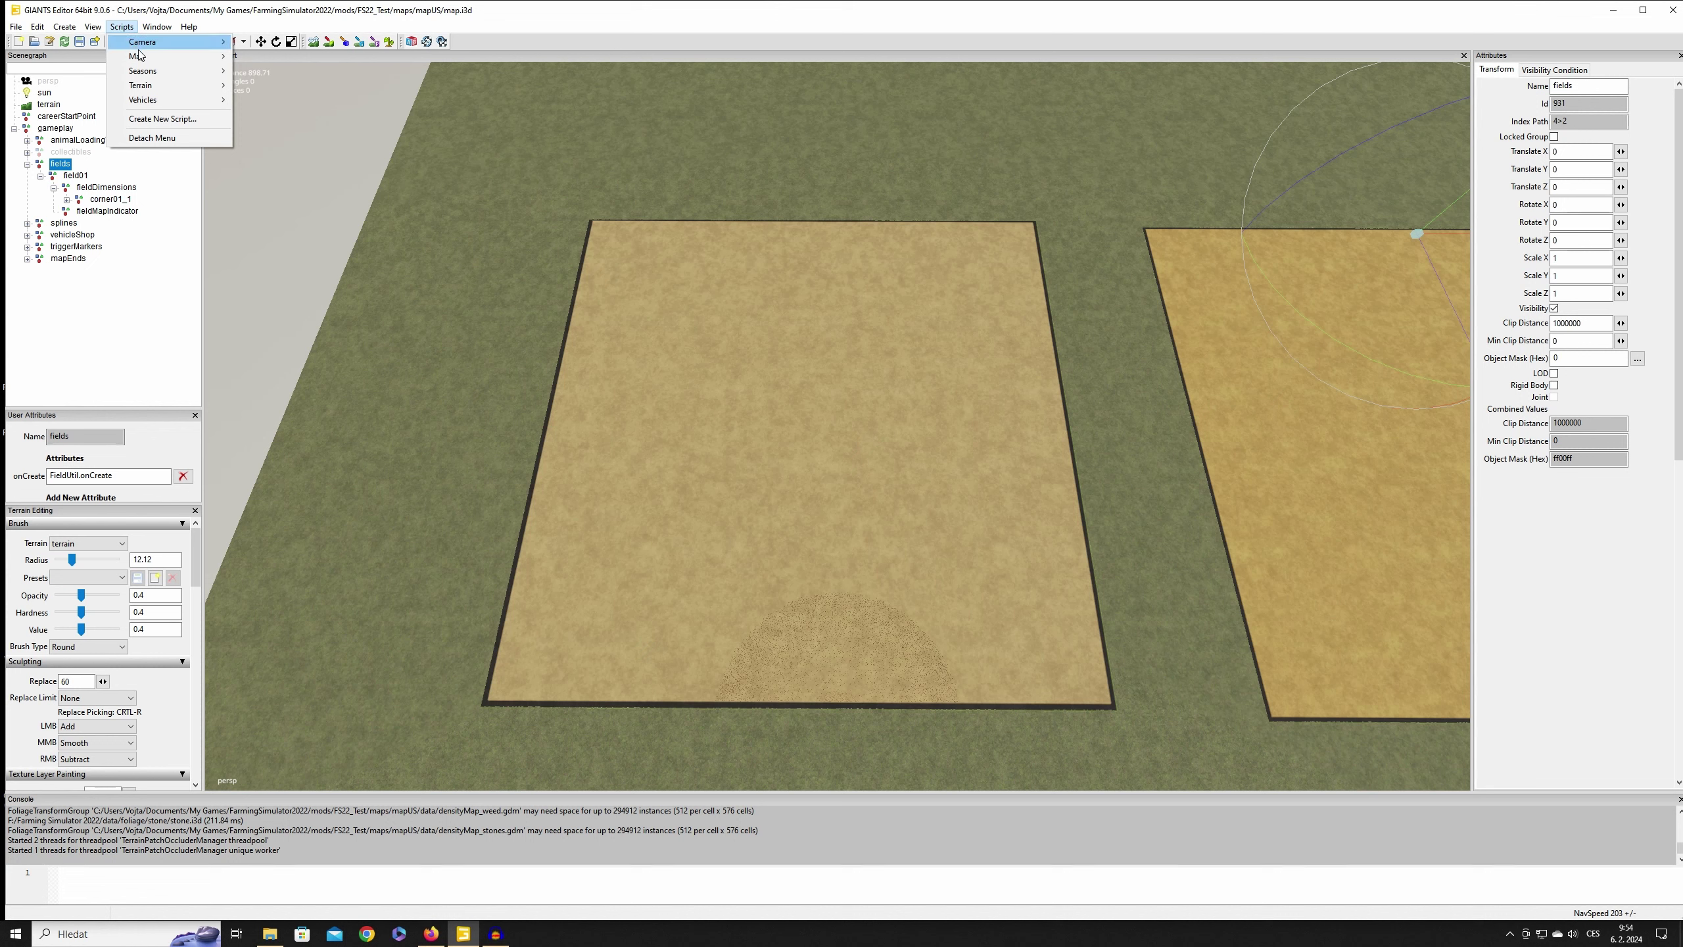
mouse_move(188, 58)
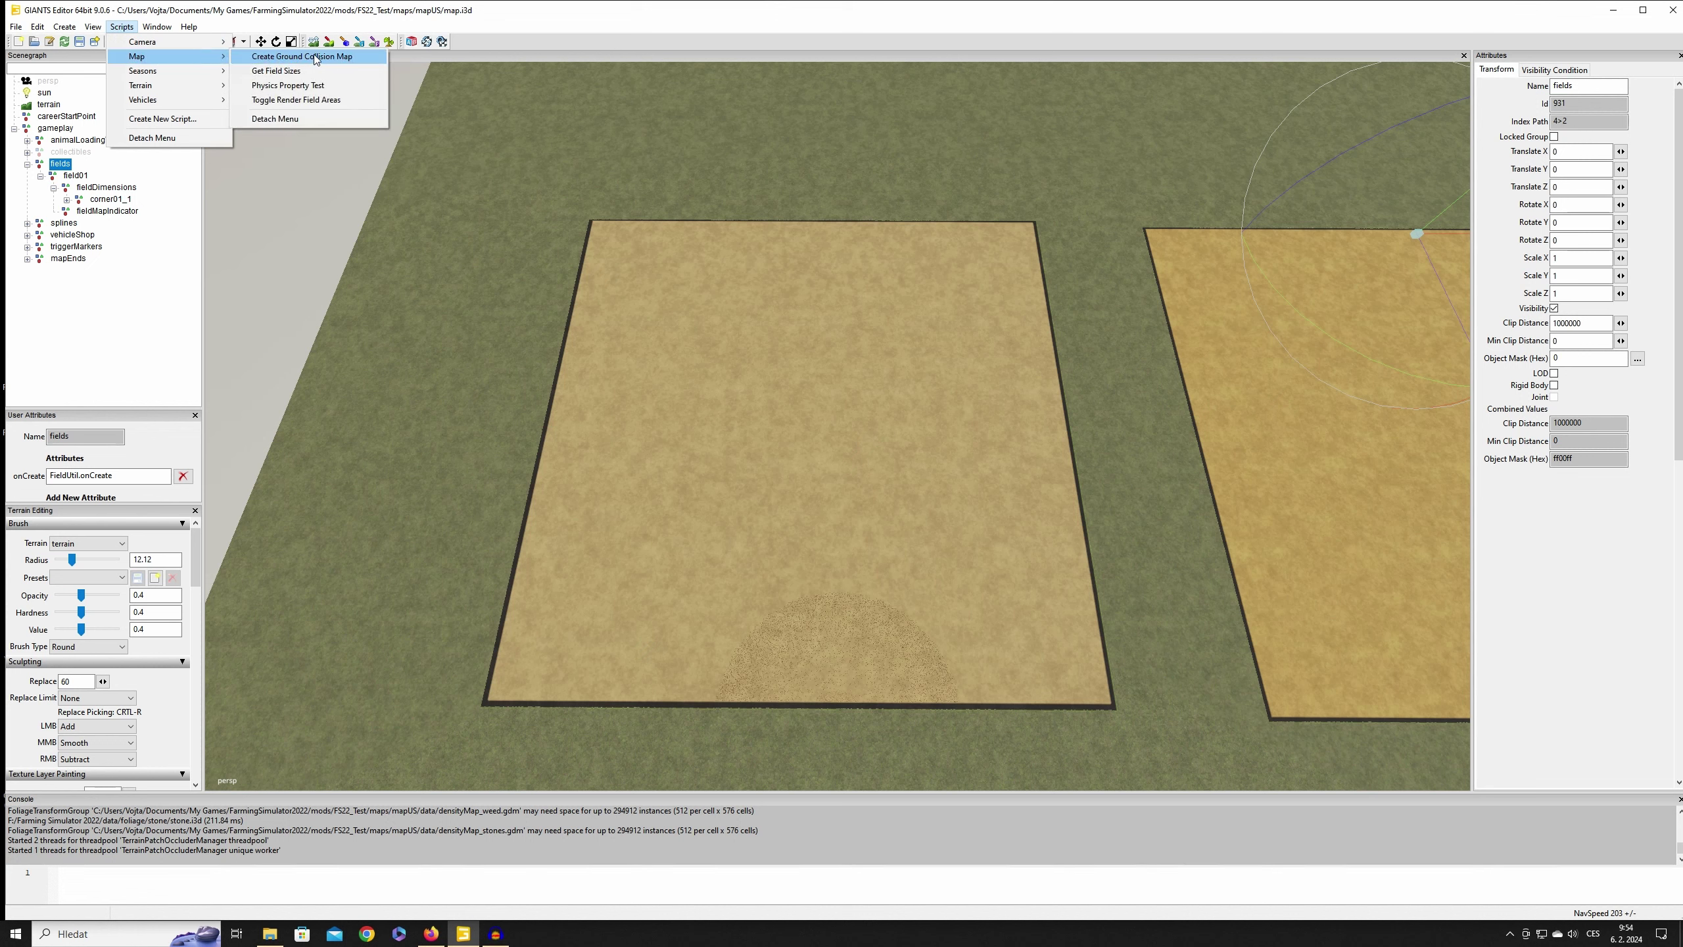
left_click(330, 99)
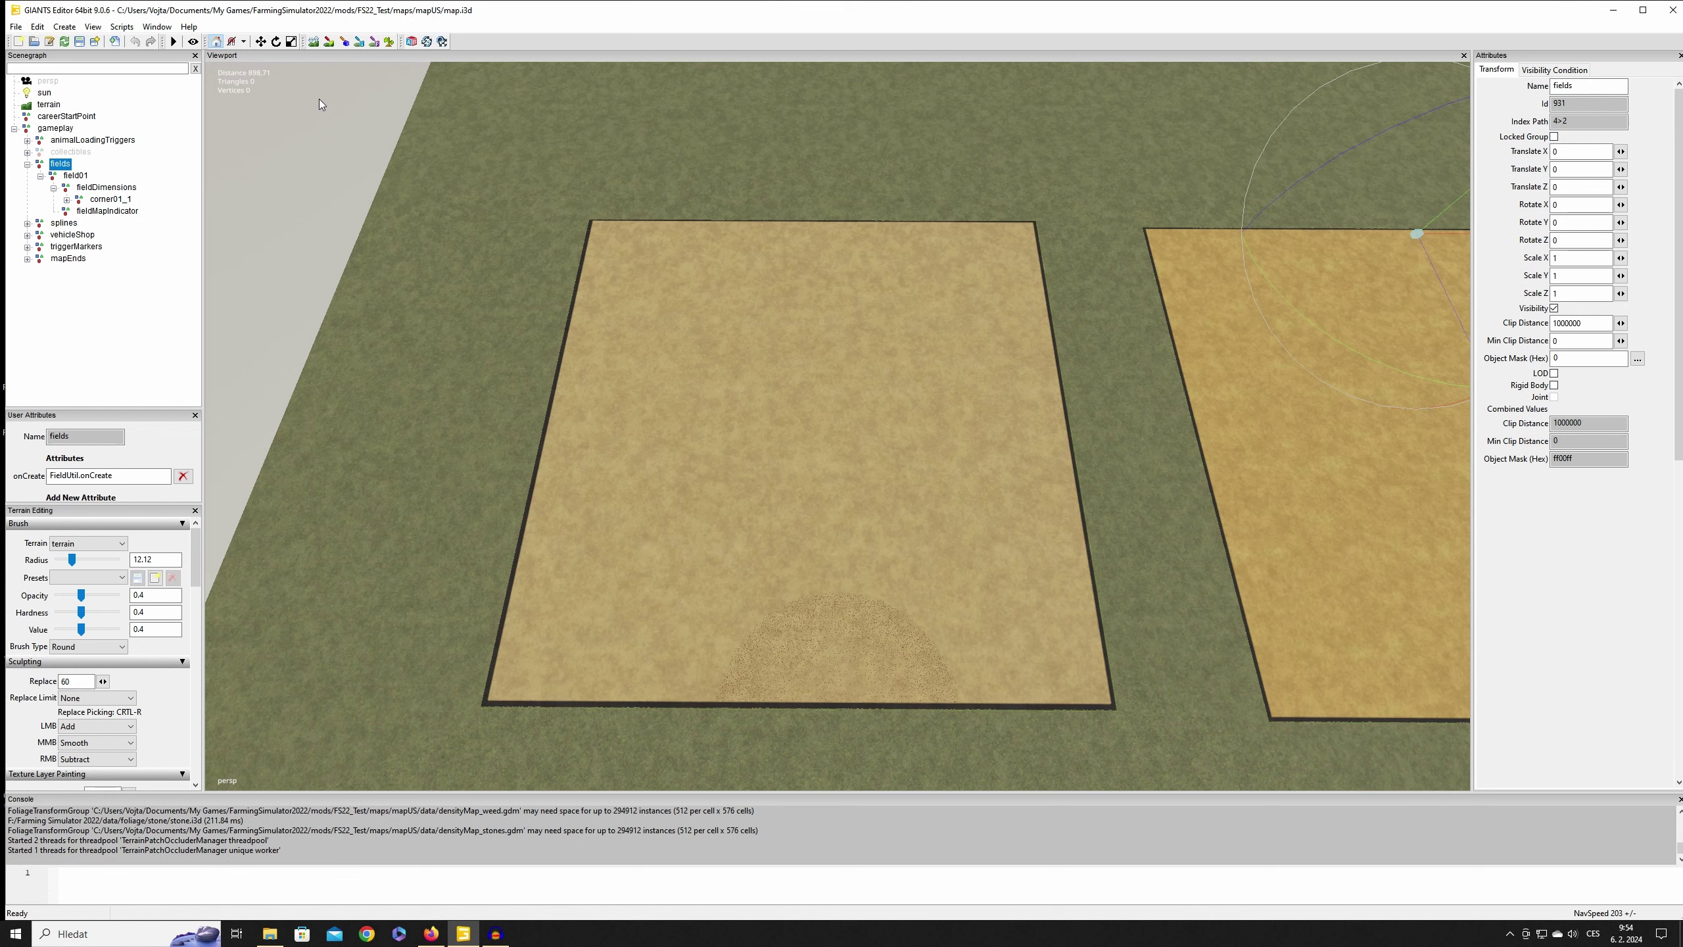
left_click(108, 200)
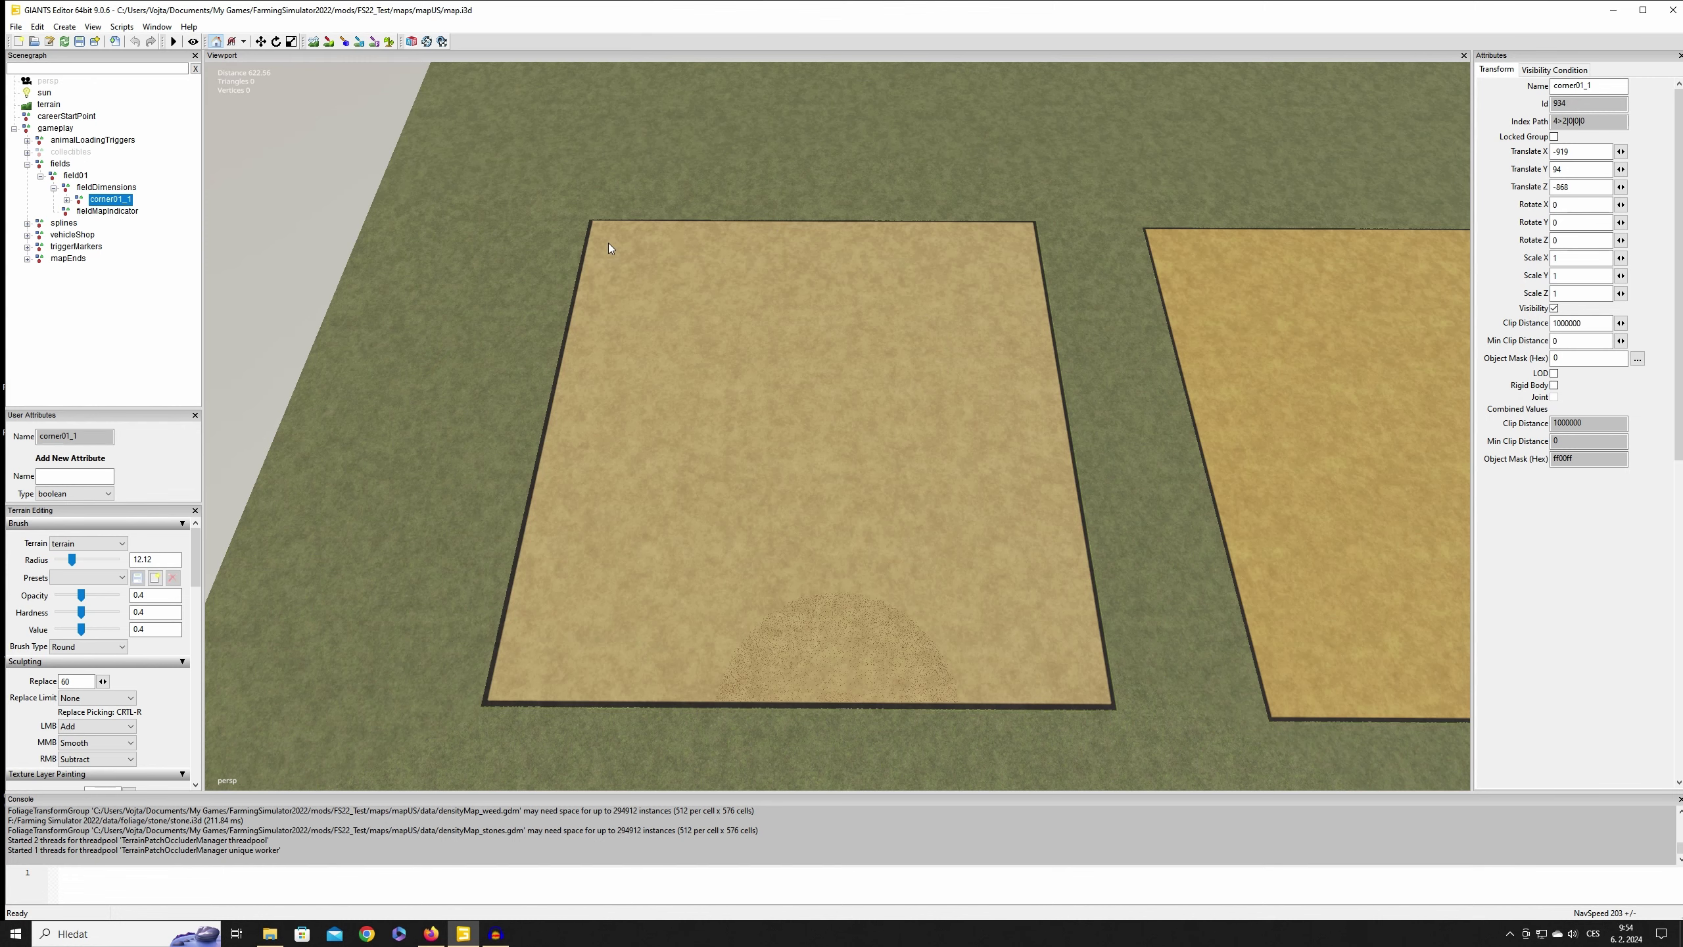
key("ctrl+b")
Step: Position corner01_1 exactly on the beige field's top-left corner at X -819.417, Y 60, Z 40.895
left_click_drag(790, 466, 779, 453, "alt")
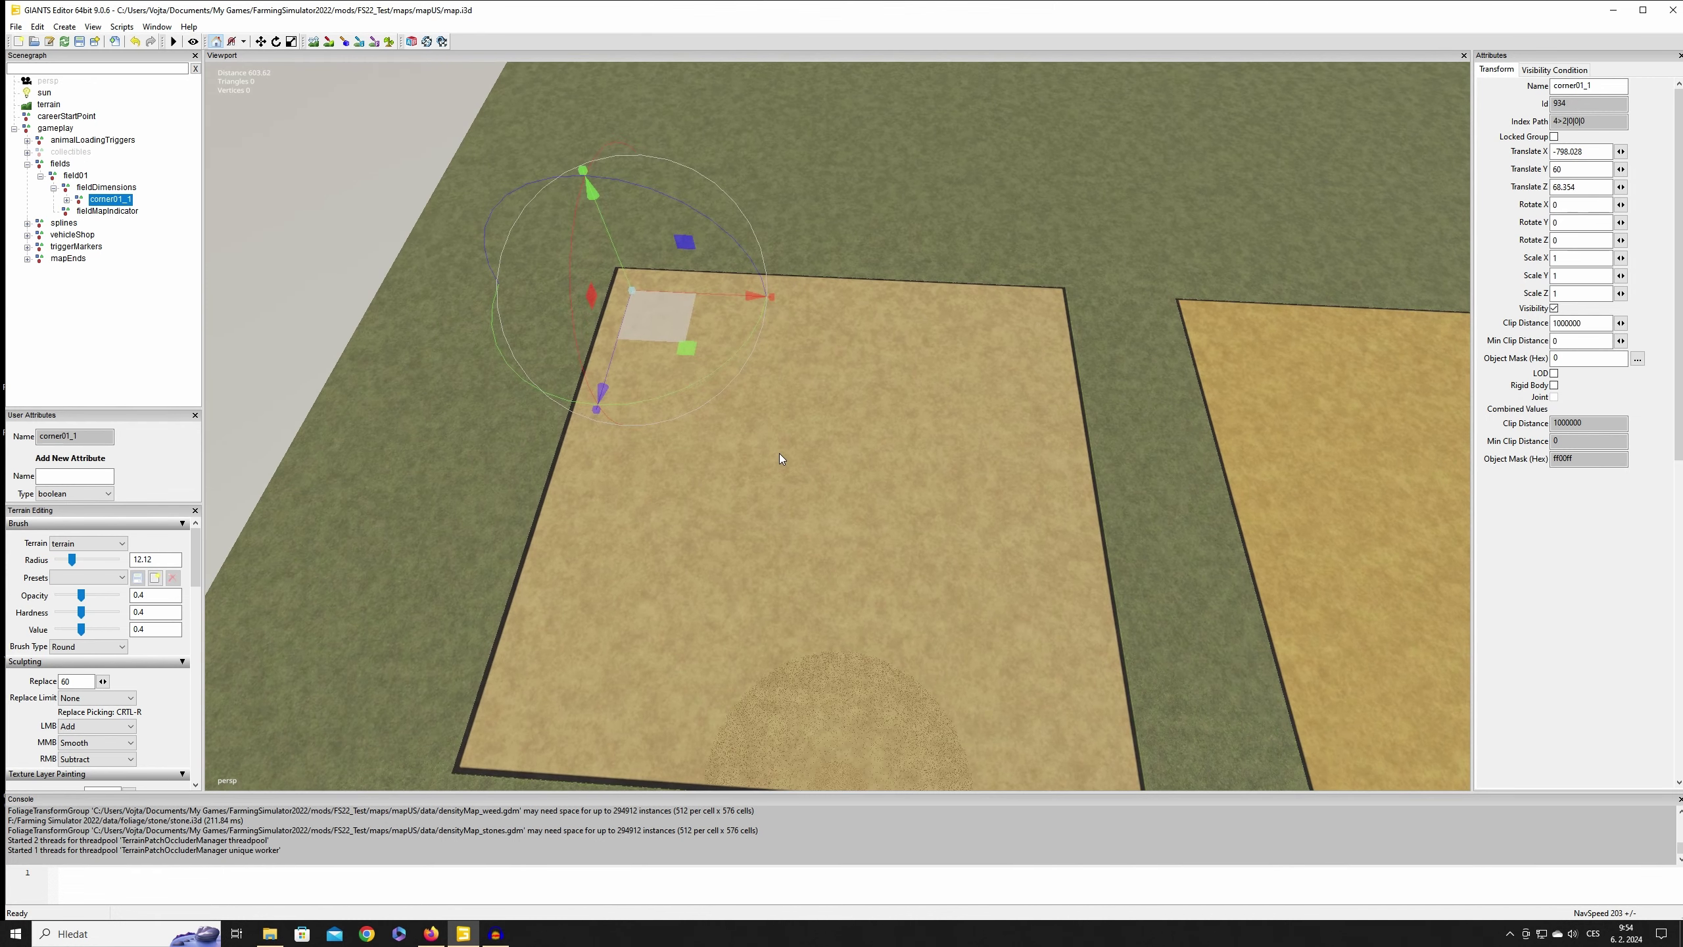
scroll(782, 457, "up", 5)
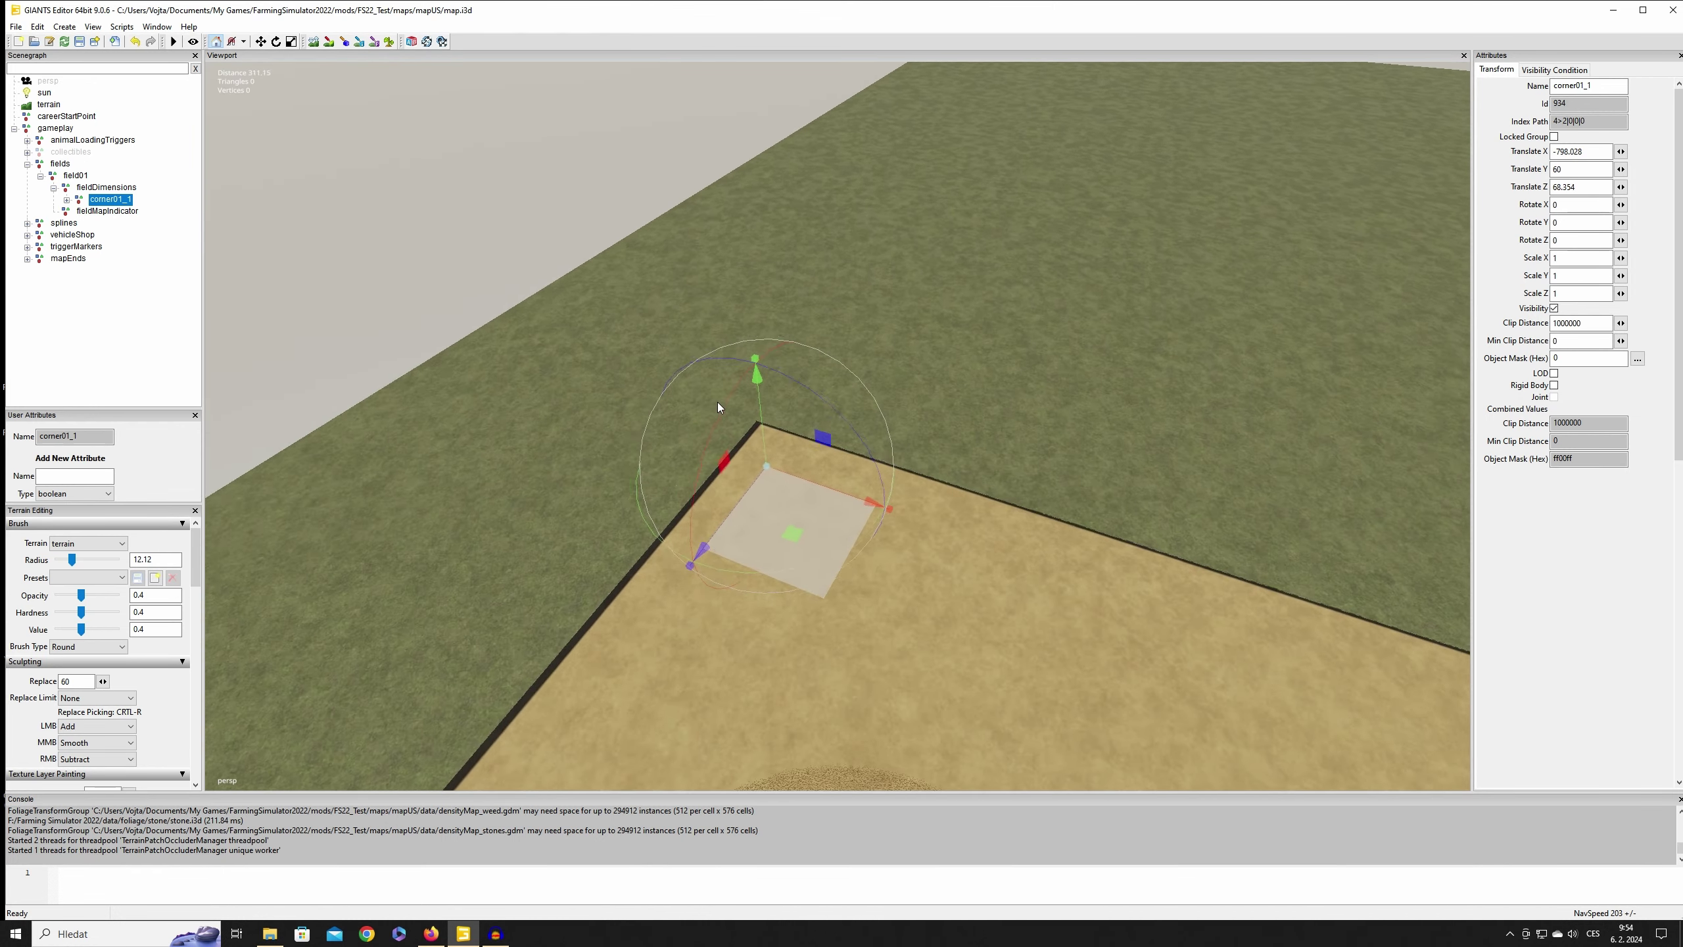
scroll(718, 404, "up", 3)
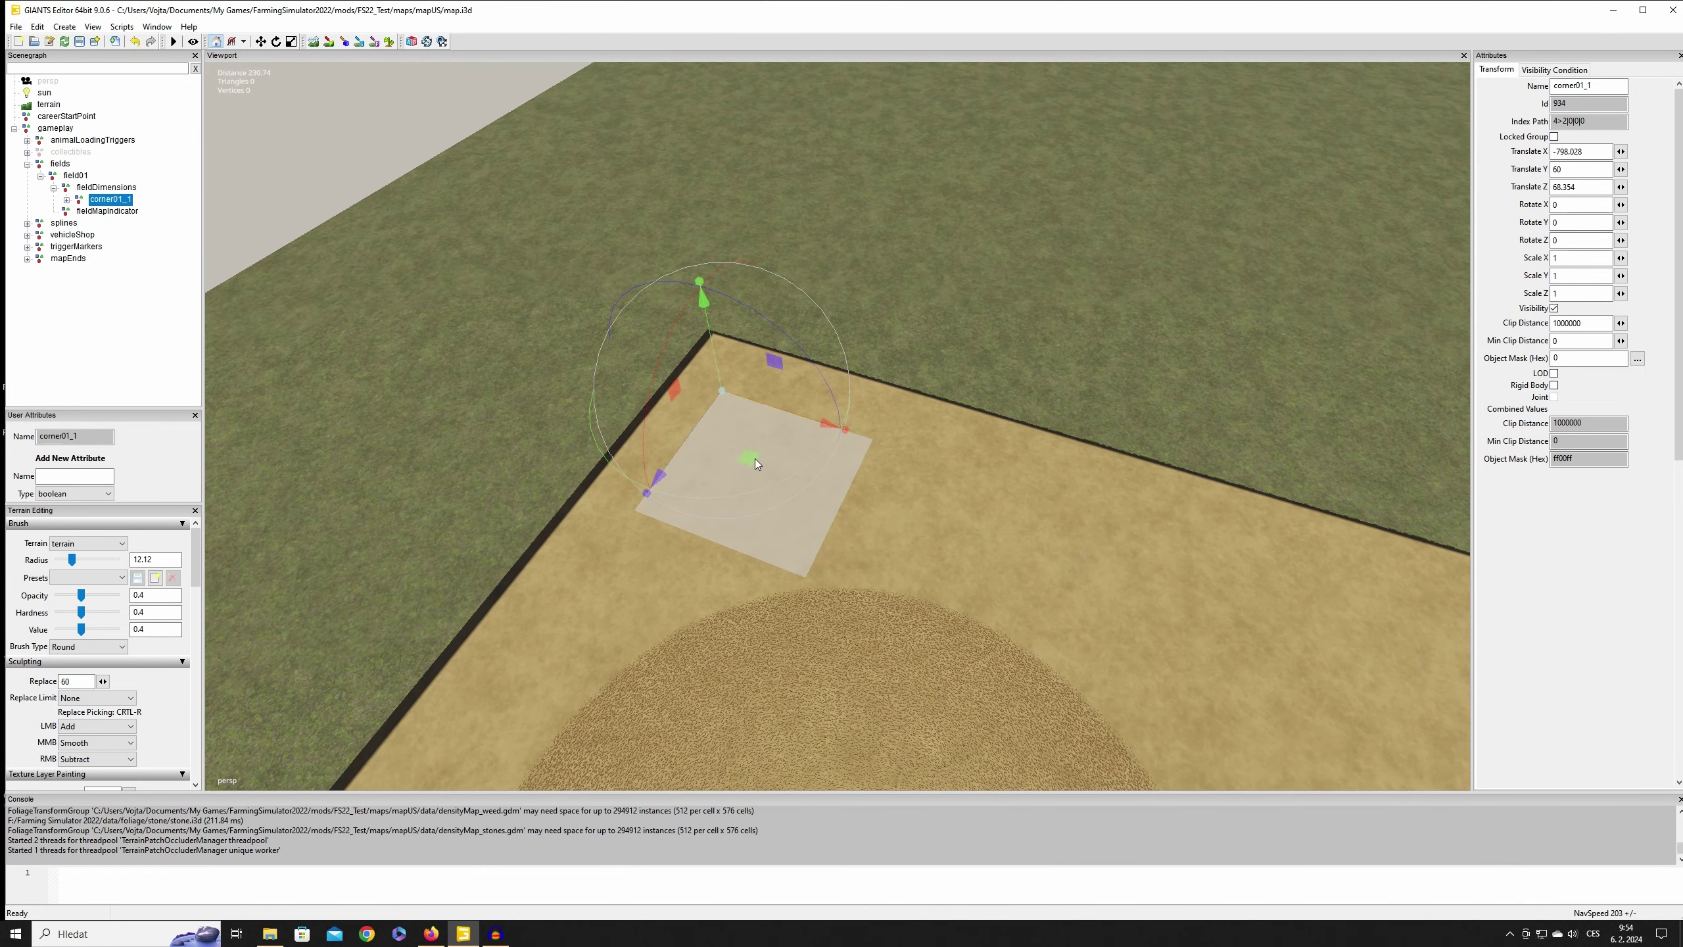
left_click_drag(749, 458, 742, 381)
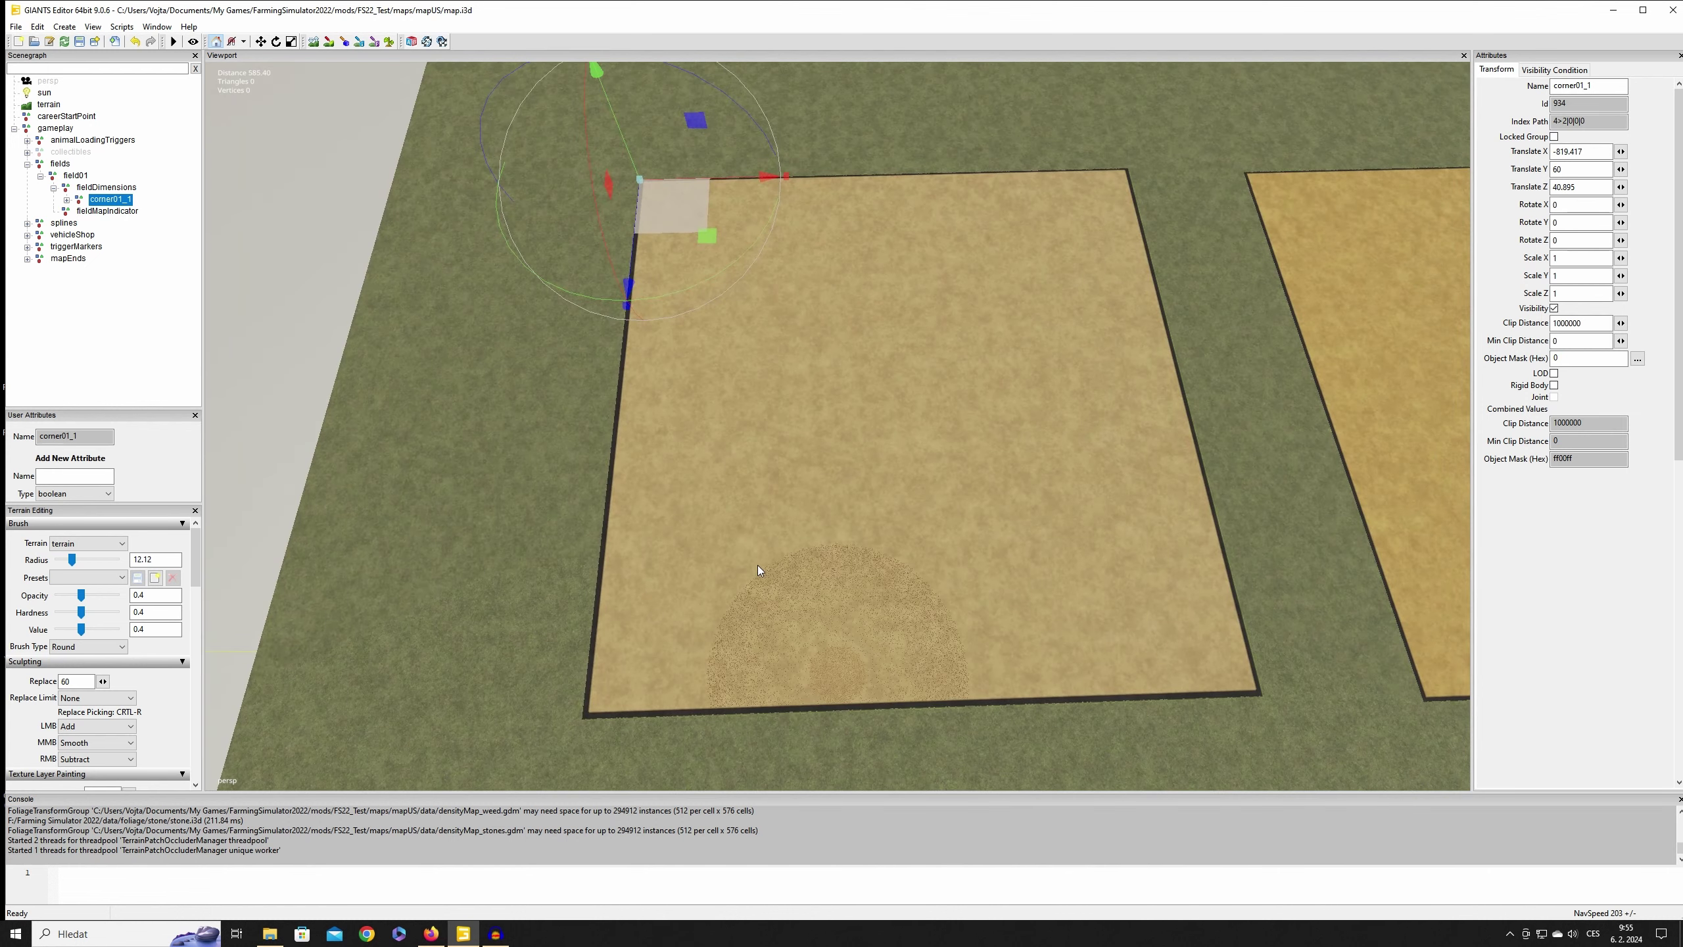
left_click_drag(757, 565, 752, 560, "alt")
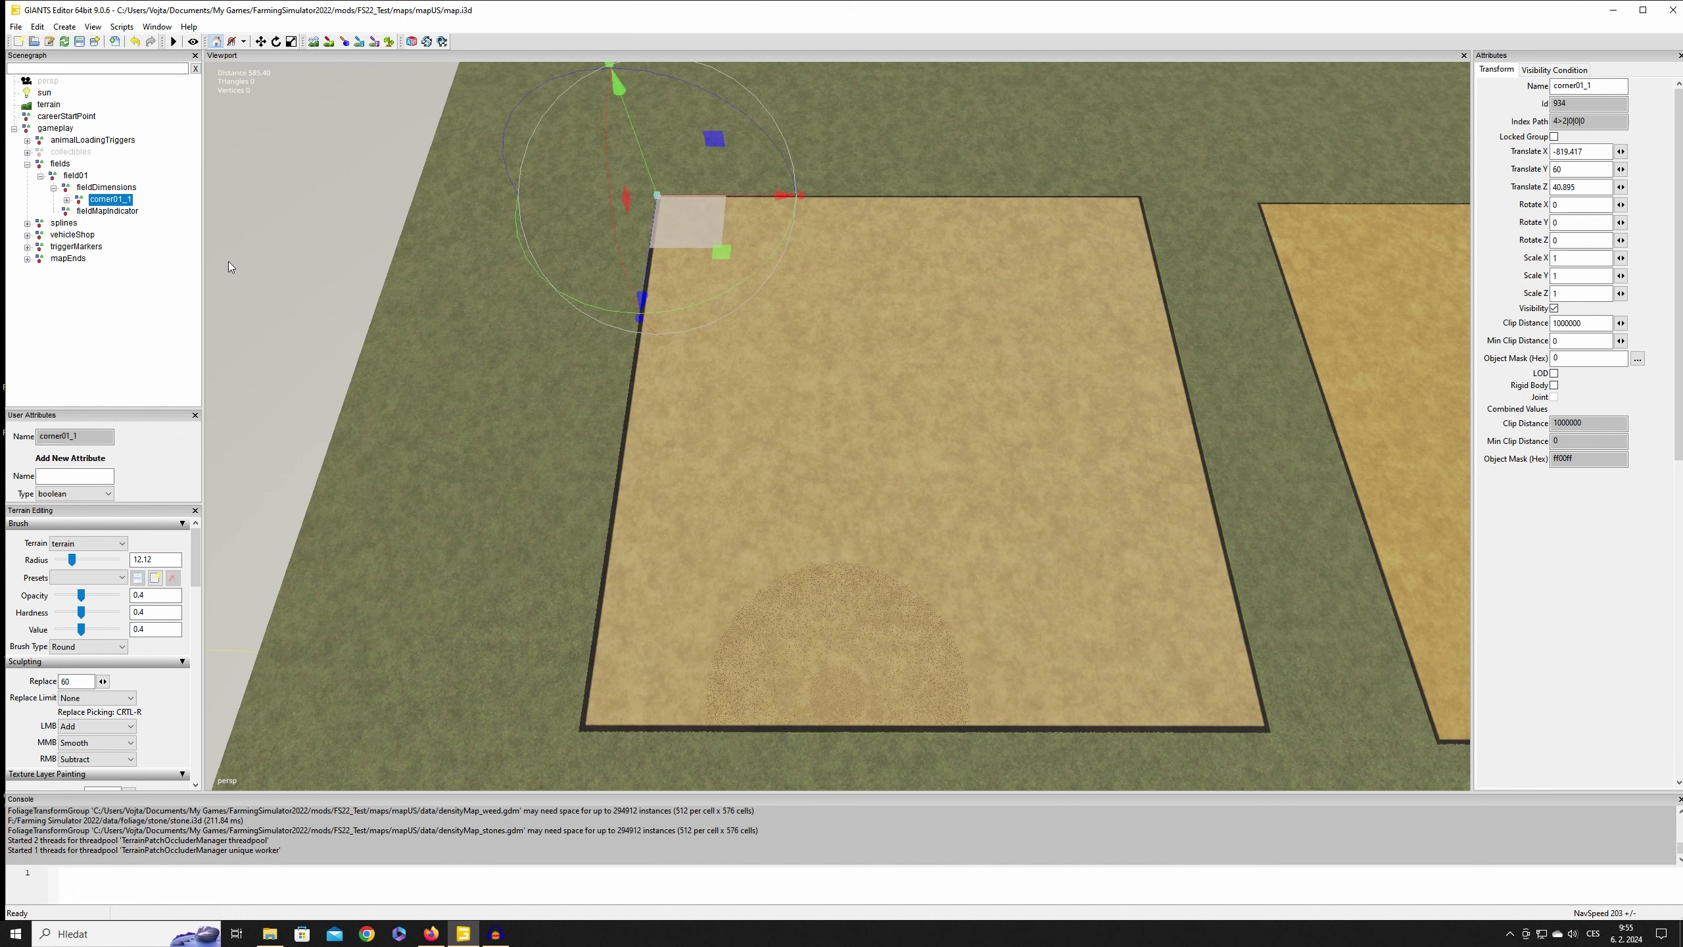
left_click(67, 201)
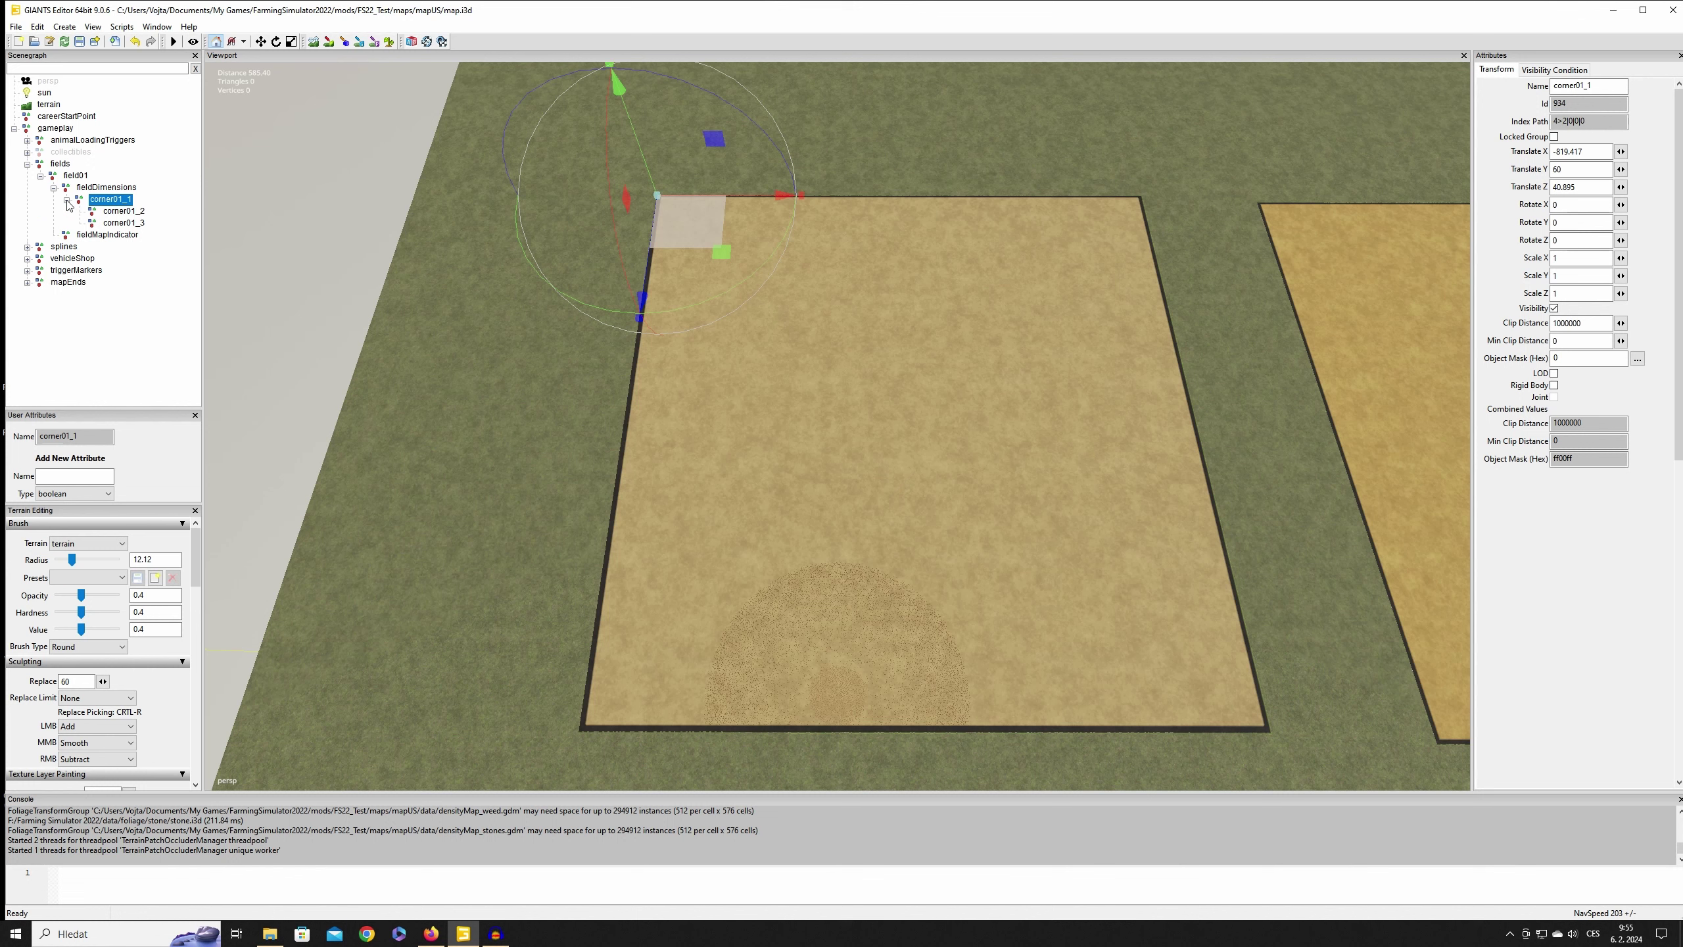
Step: Drag corner01_2 to the field's bottom-left corner and corner01_3 to its bottom-right corner
left_click(122, 211)
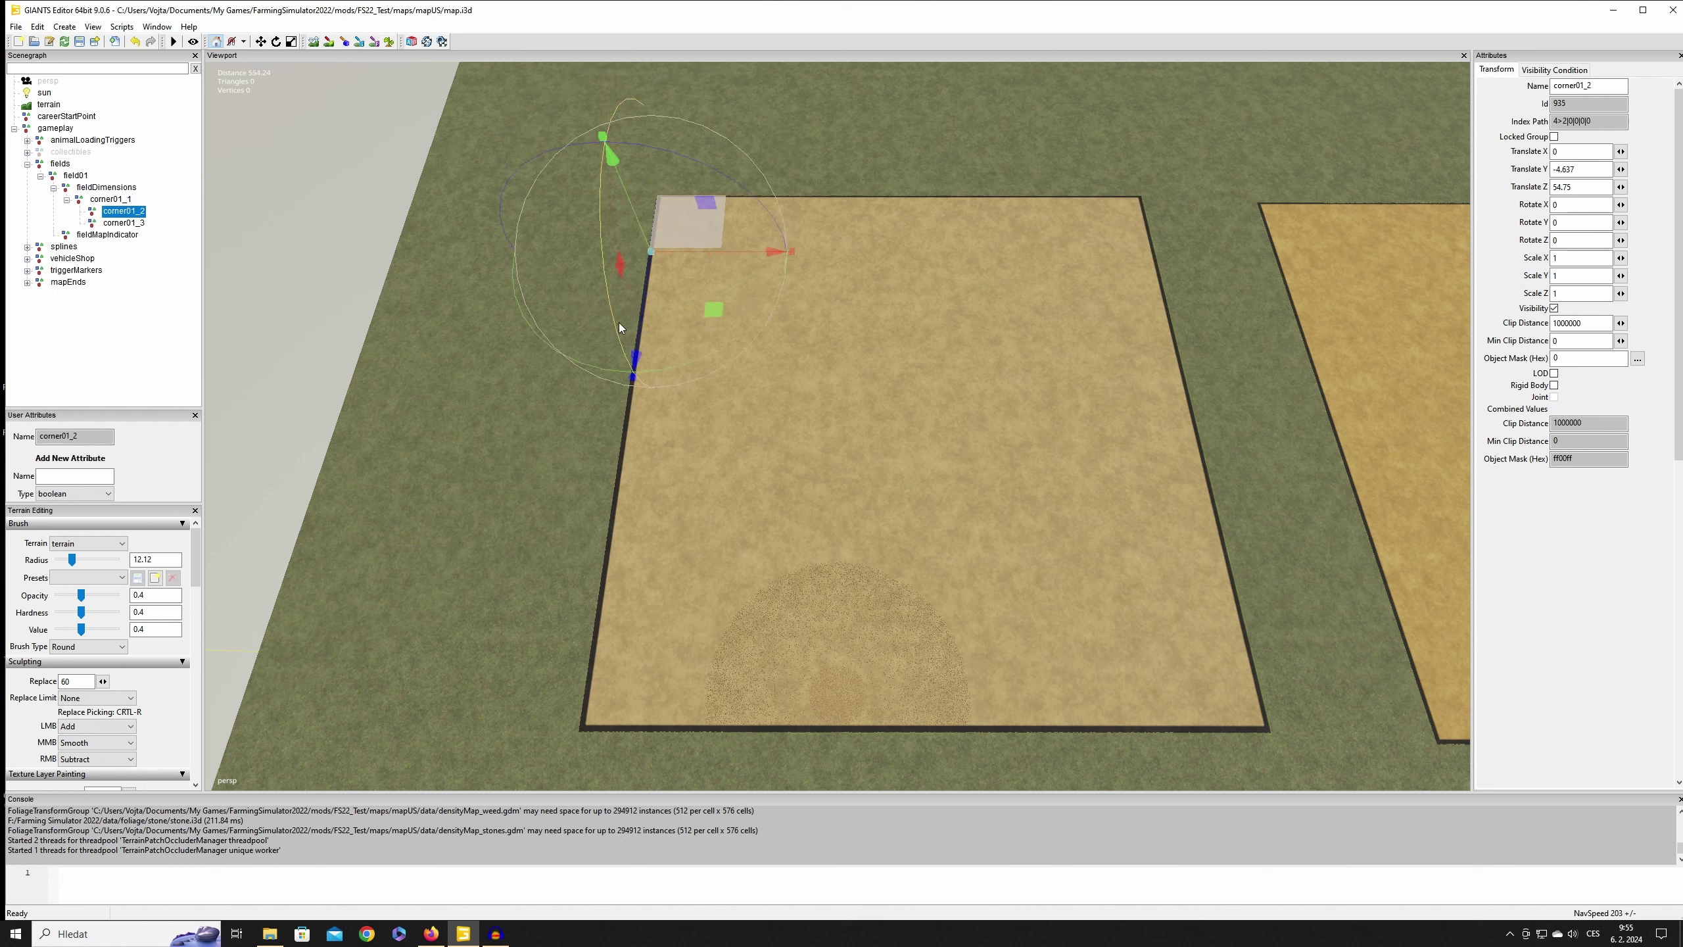
left_click_drag(645, 285, 636, 679)
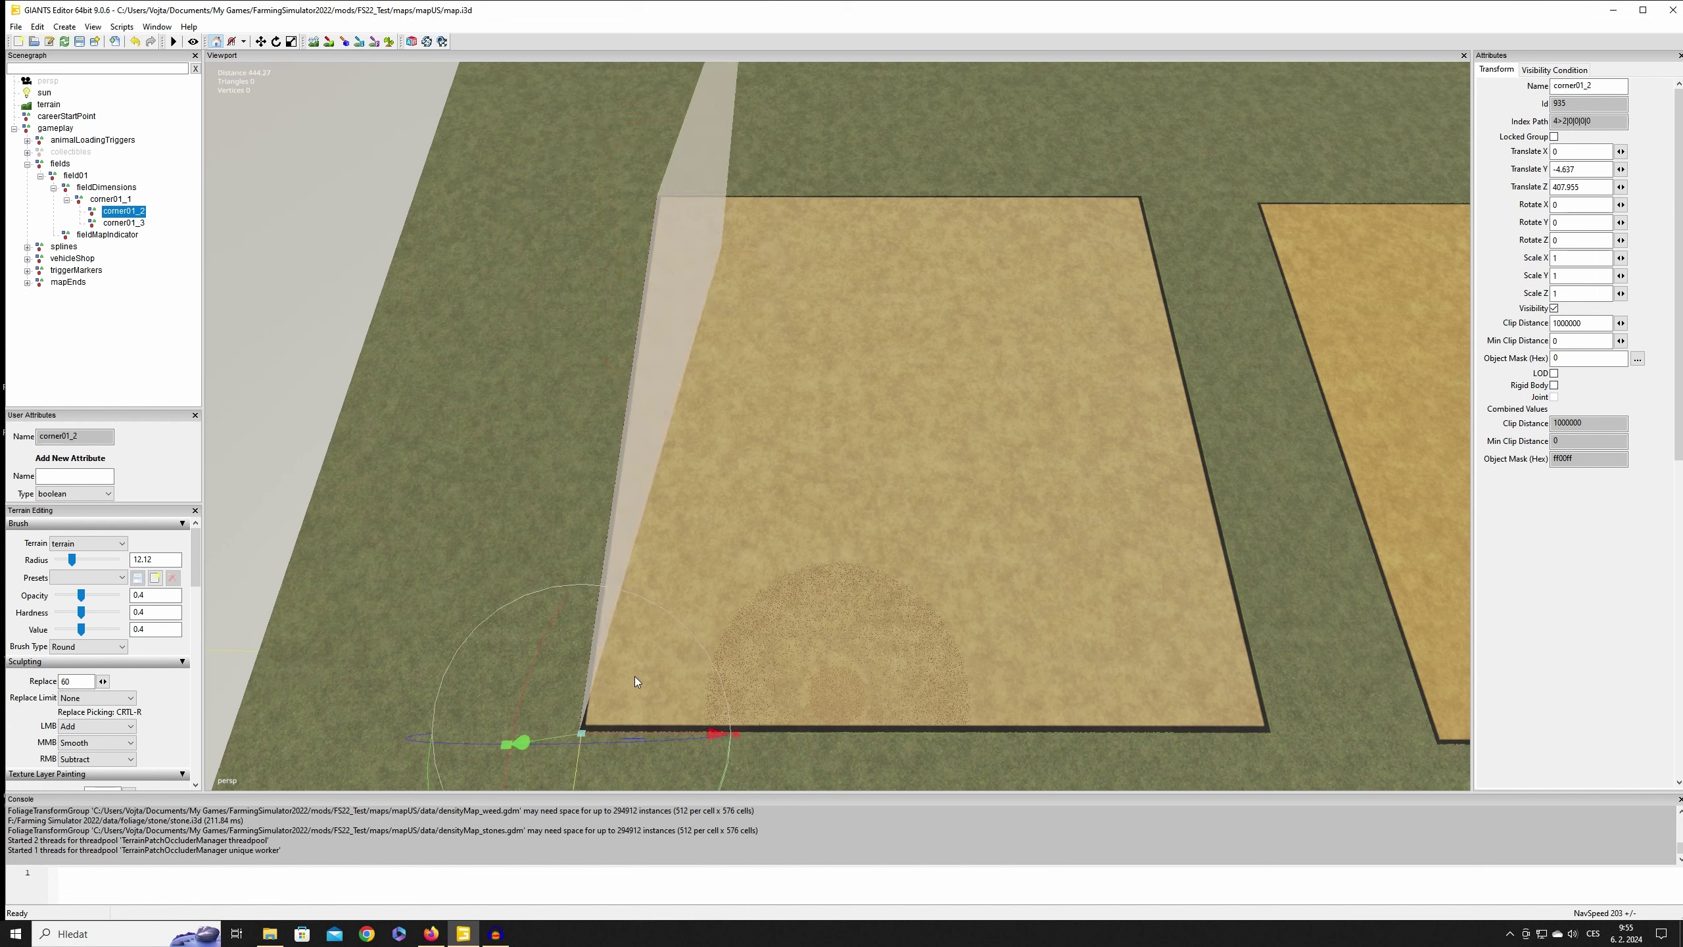
left_click(124, 223)
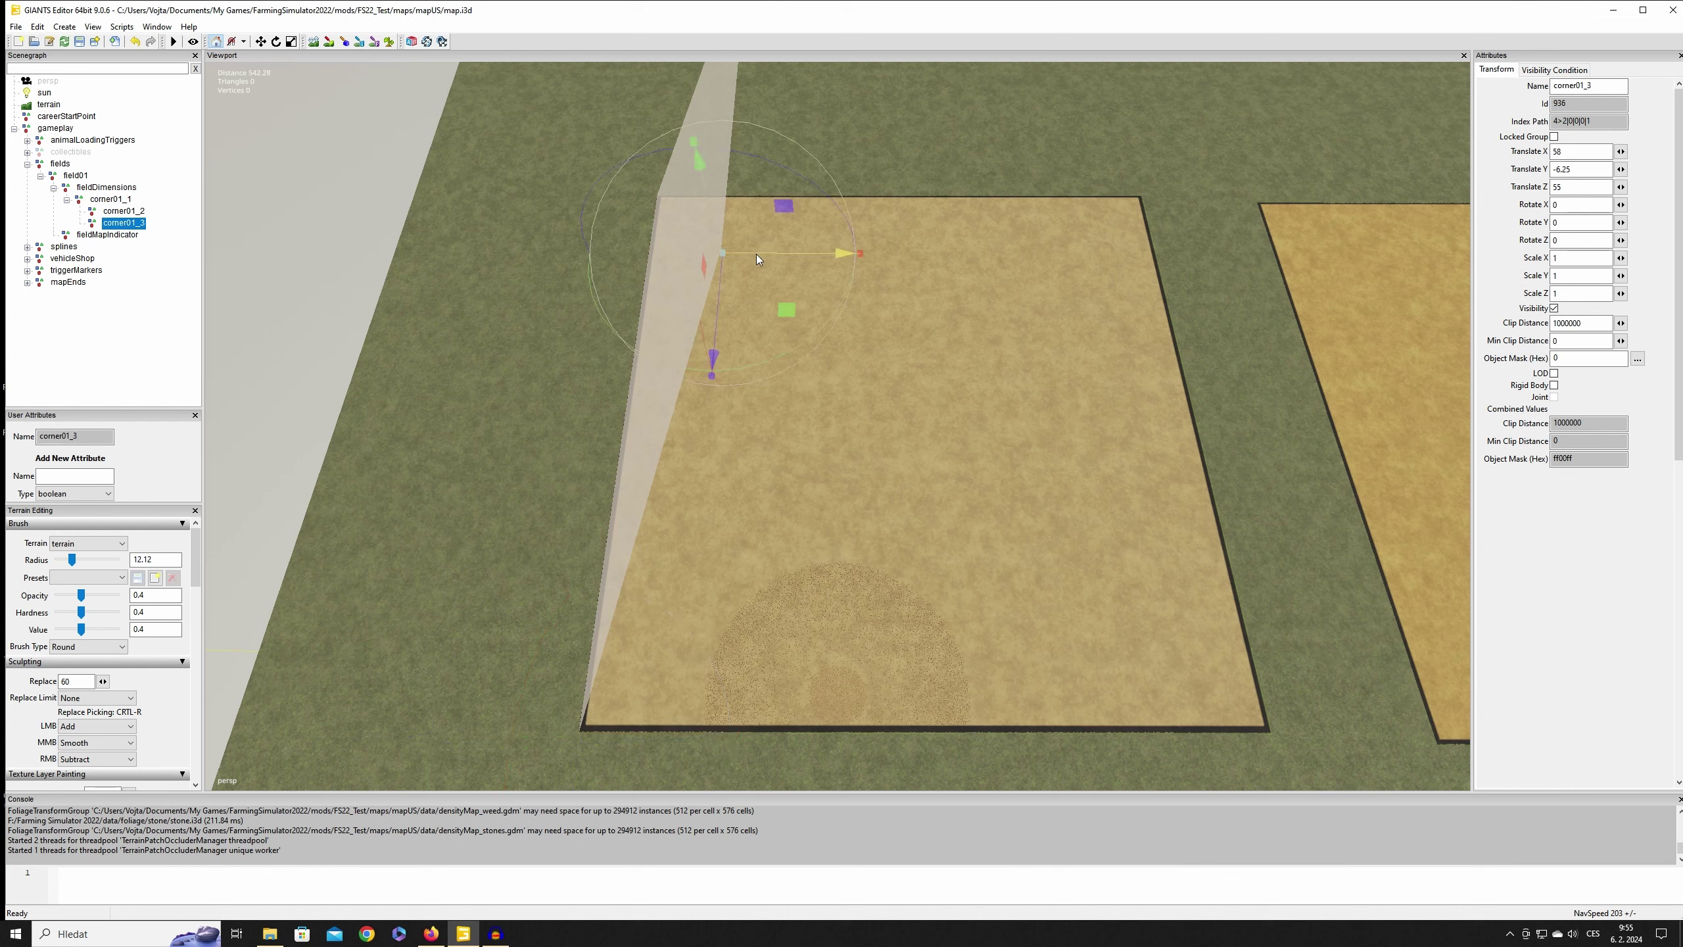
left_click_drag(756, 254, 1230, 608)
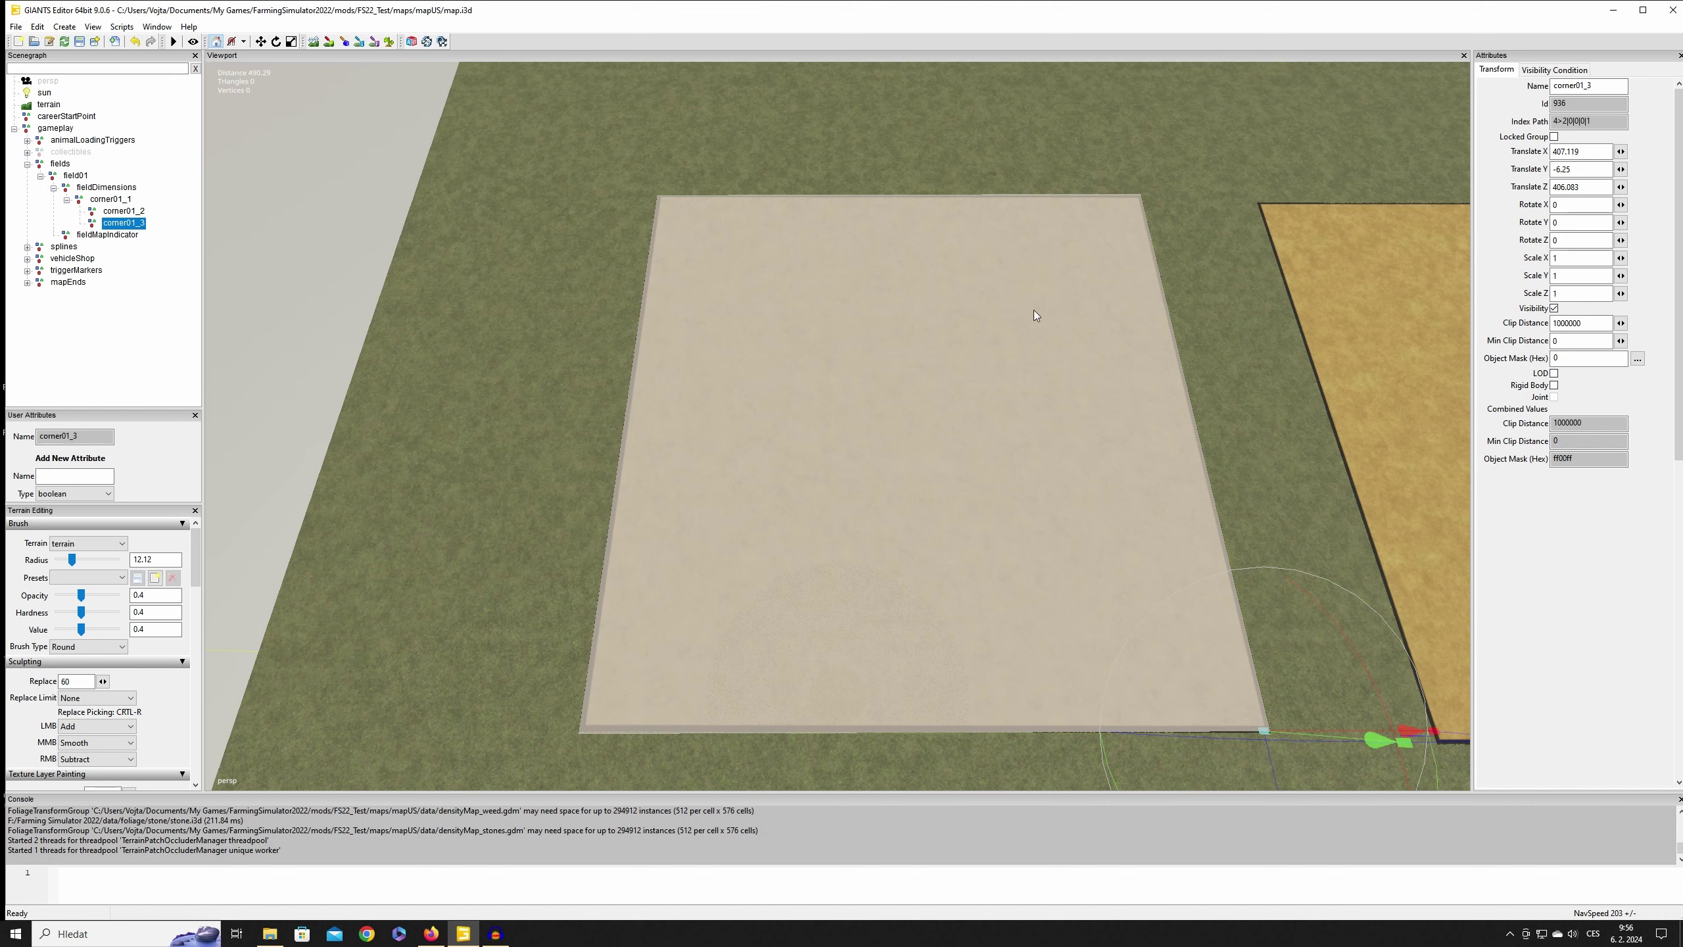
left_click(68, 200)
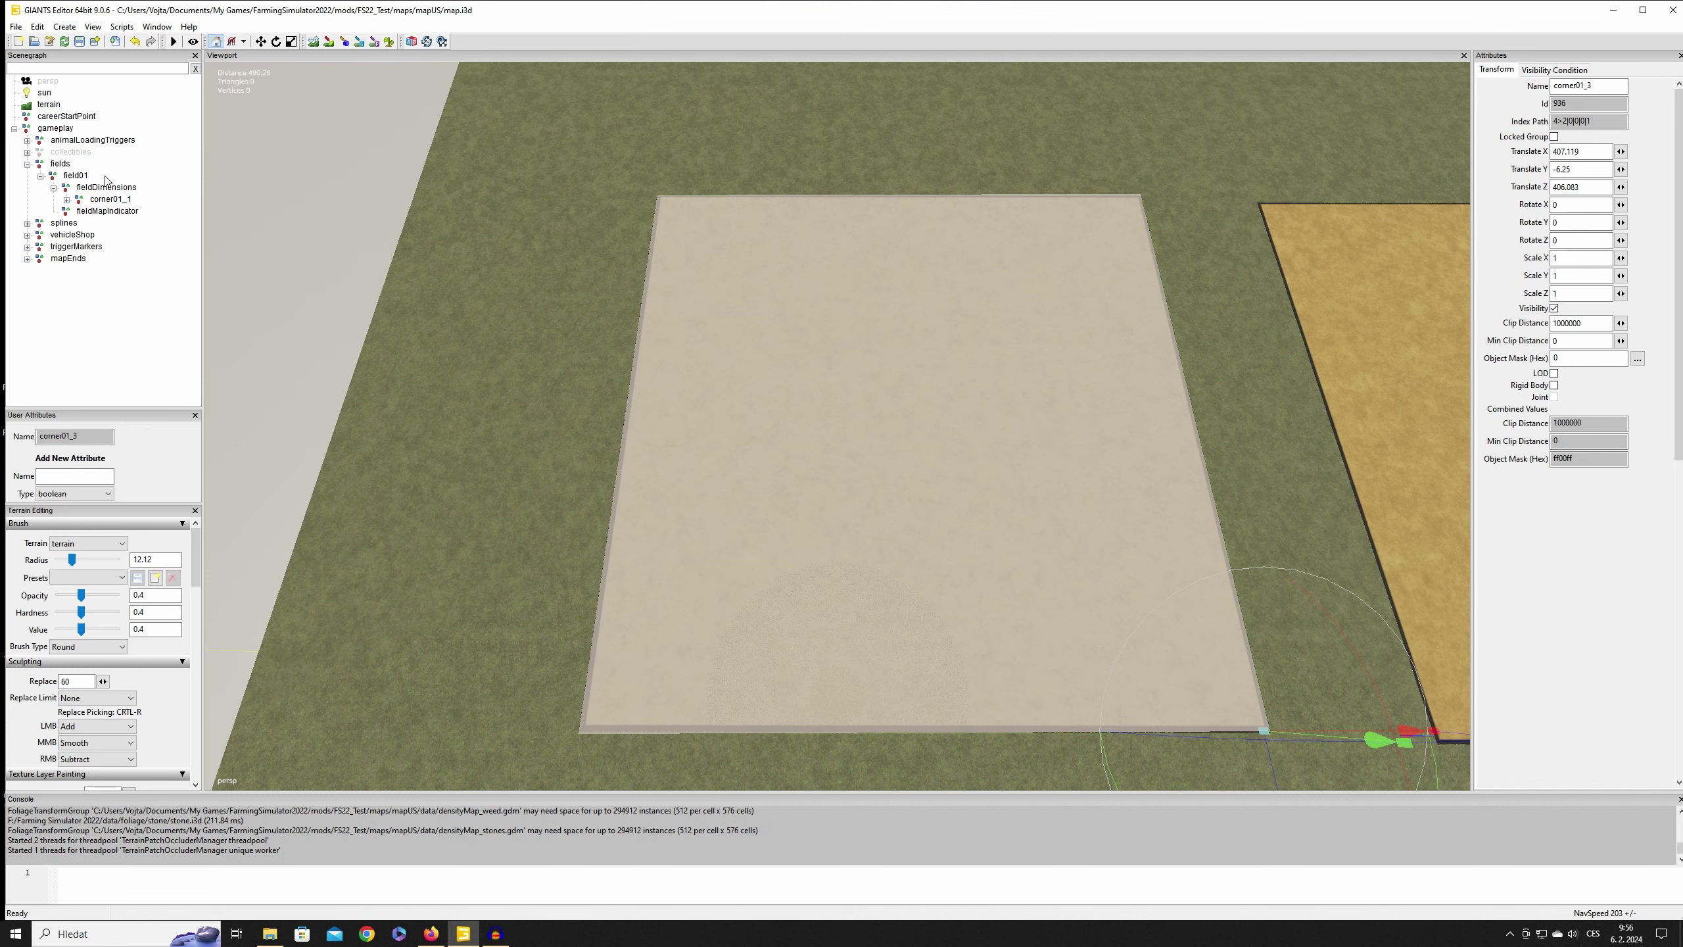
left_click(106, 212)
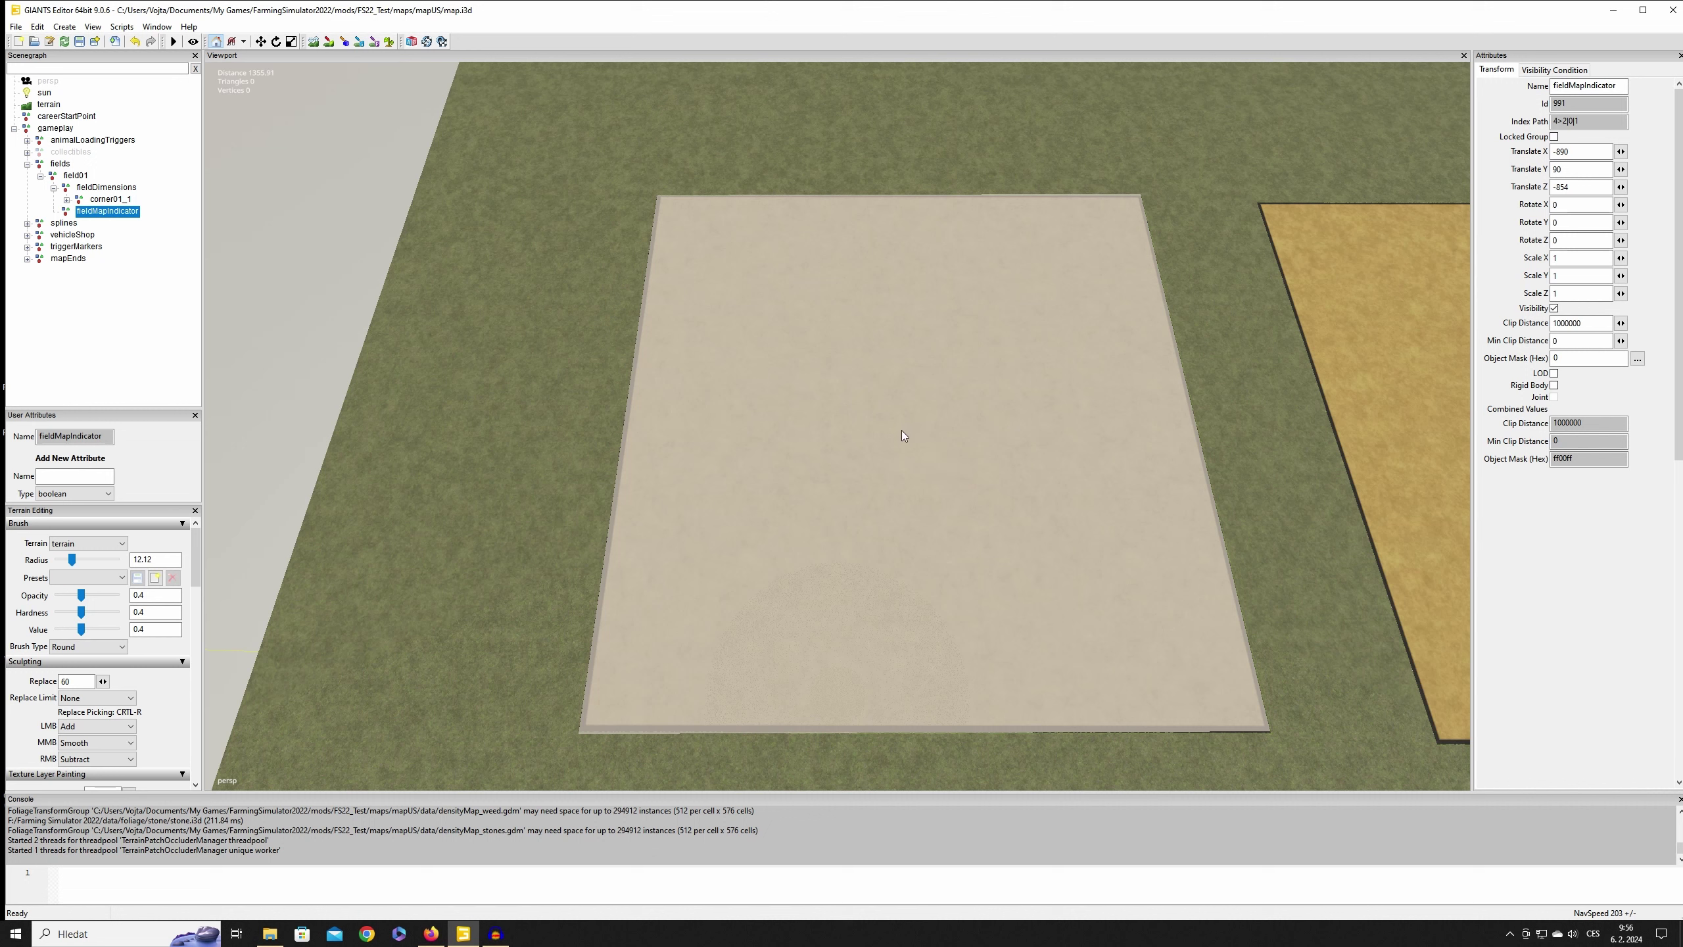
Step: Snap fieldMapIndicator to the beige field's centre (X -621.686, Z 254.943) and collapse field01
key("ctrl+b")
left_click(462, 385)
left_click(53, 188)
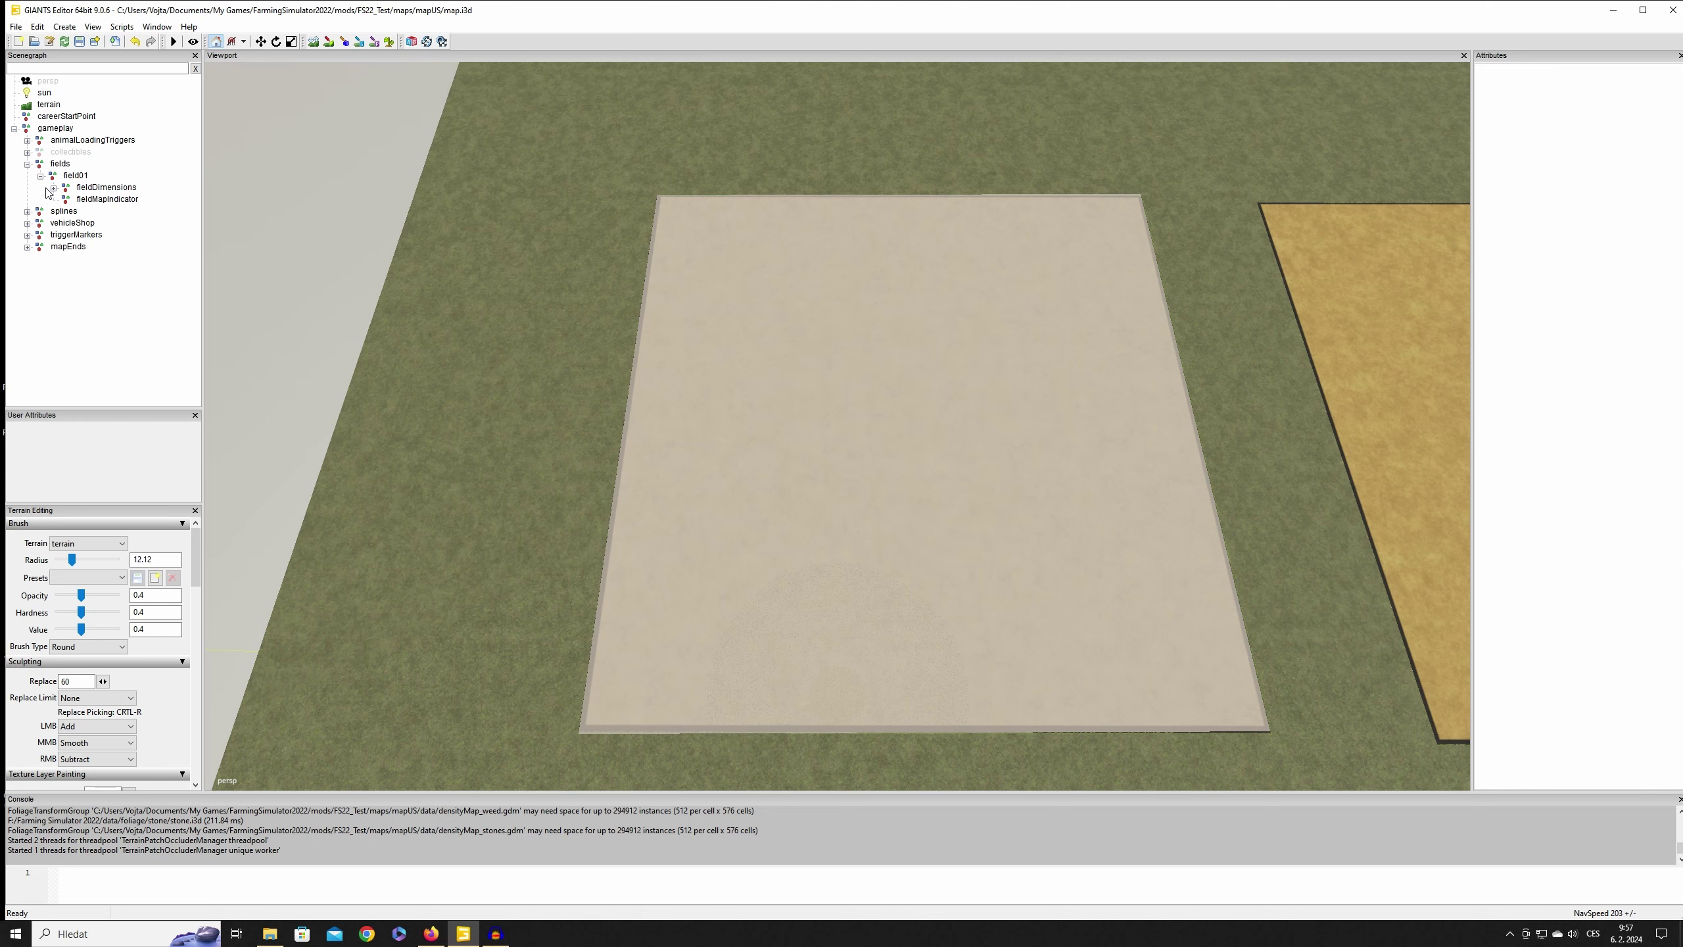
left_click(39, 176)
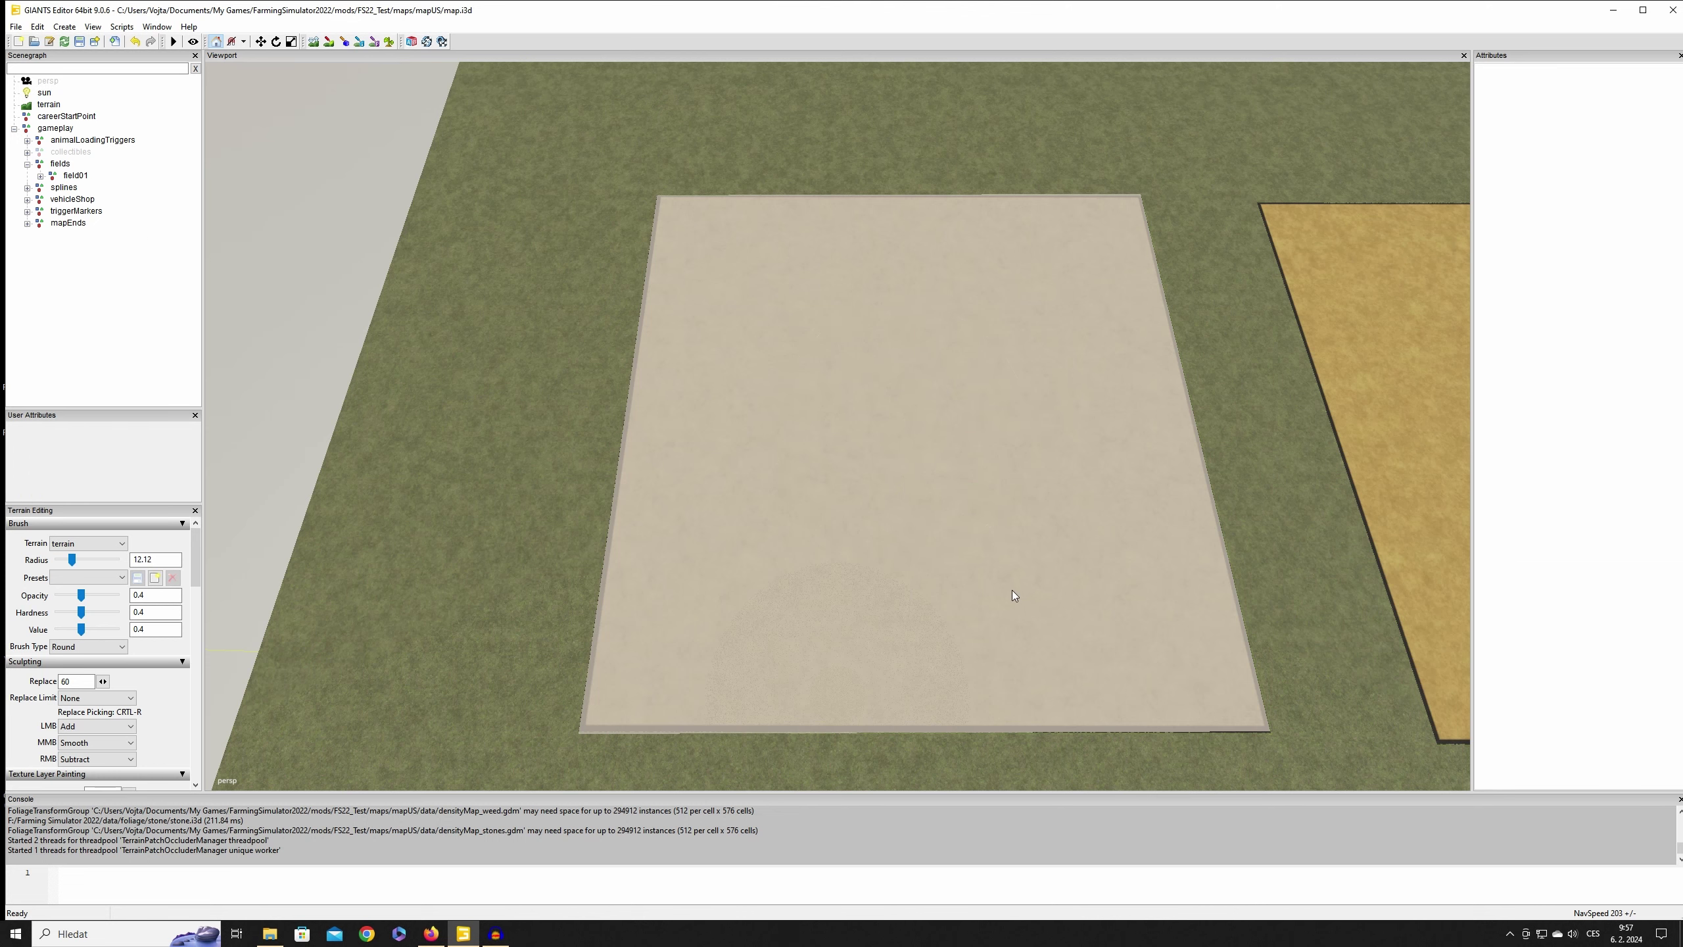
right_click_drag(994, 619, 987, 608)
key("d")
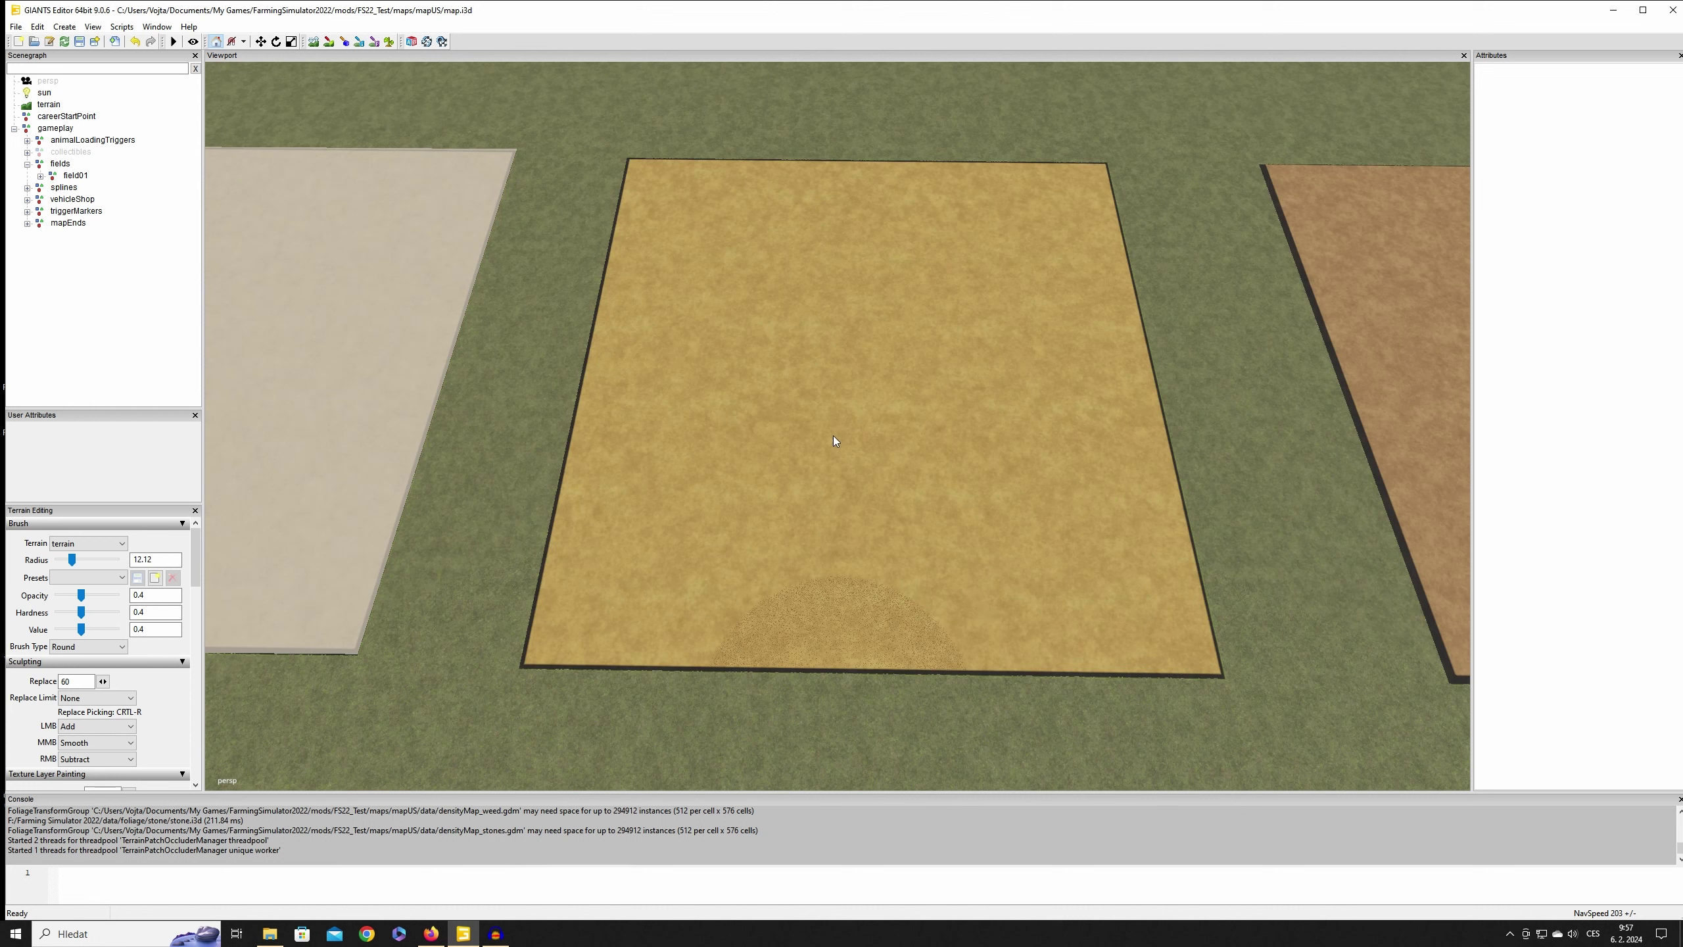
Step: Duplicate field01 and rename the copy to field02
left_click(78, 176)
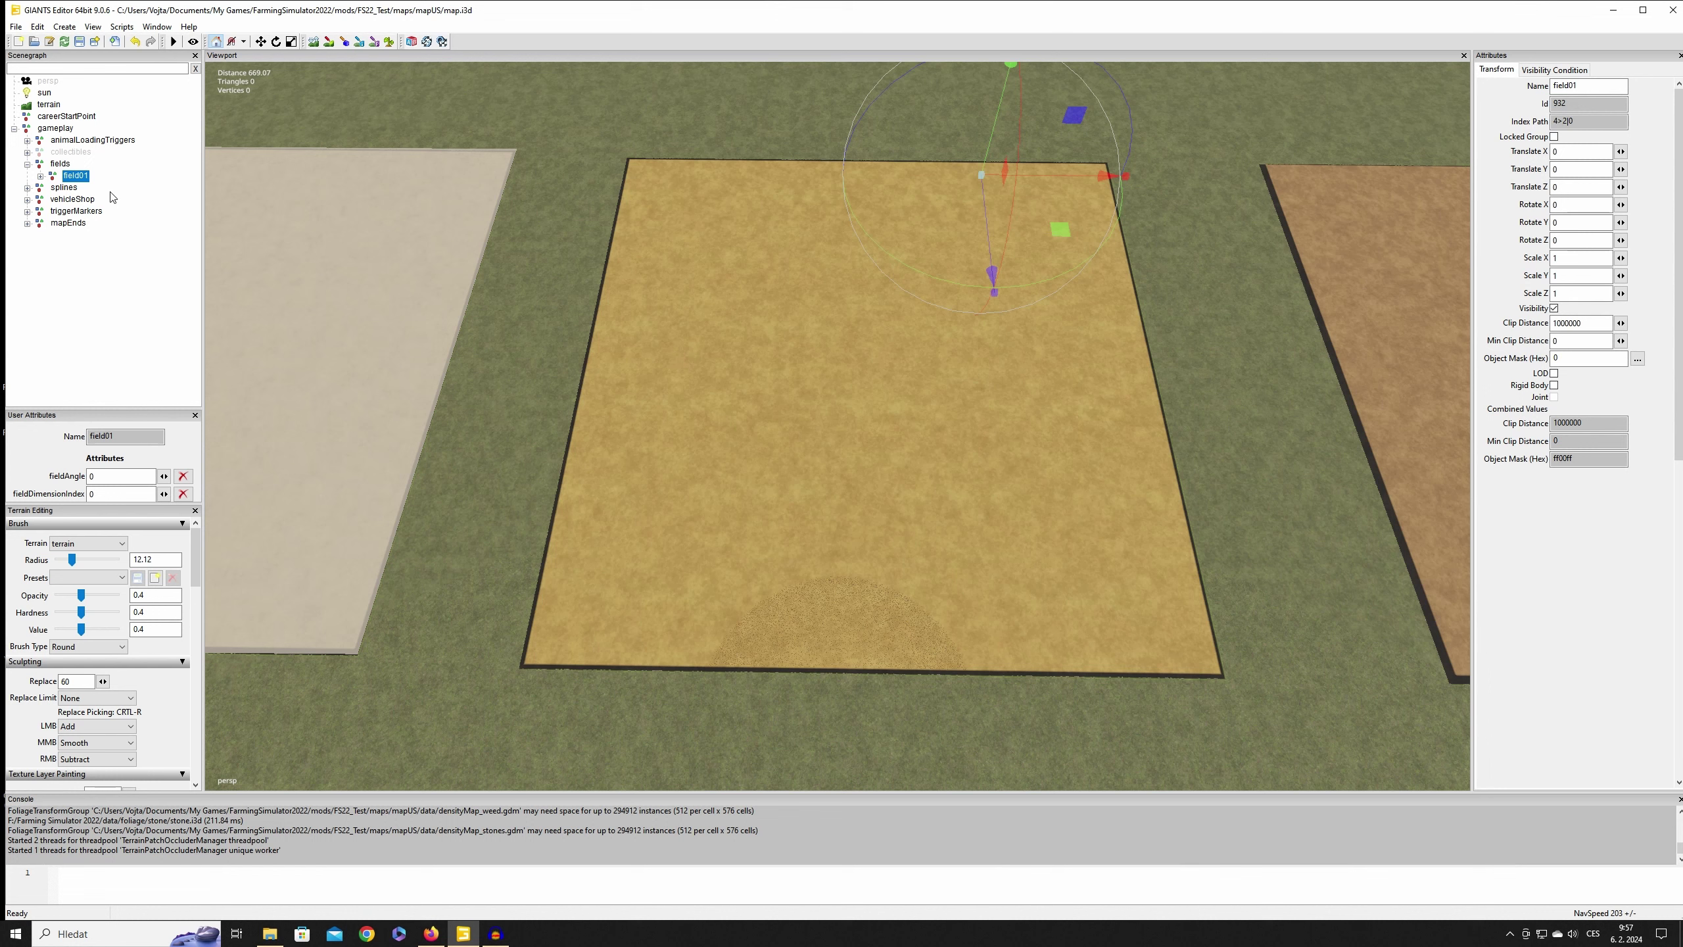
key("ctrl+d")
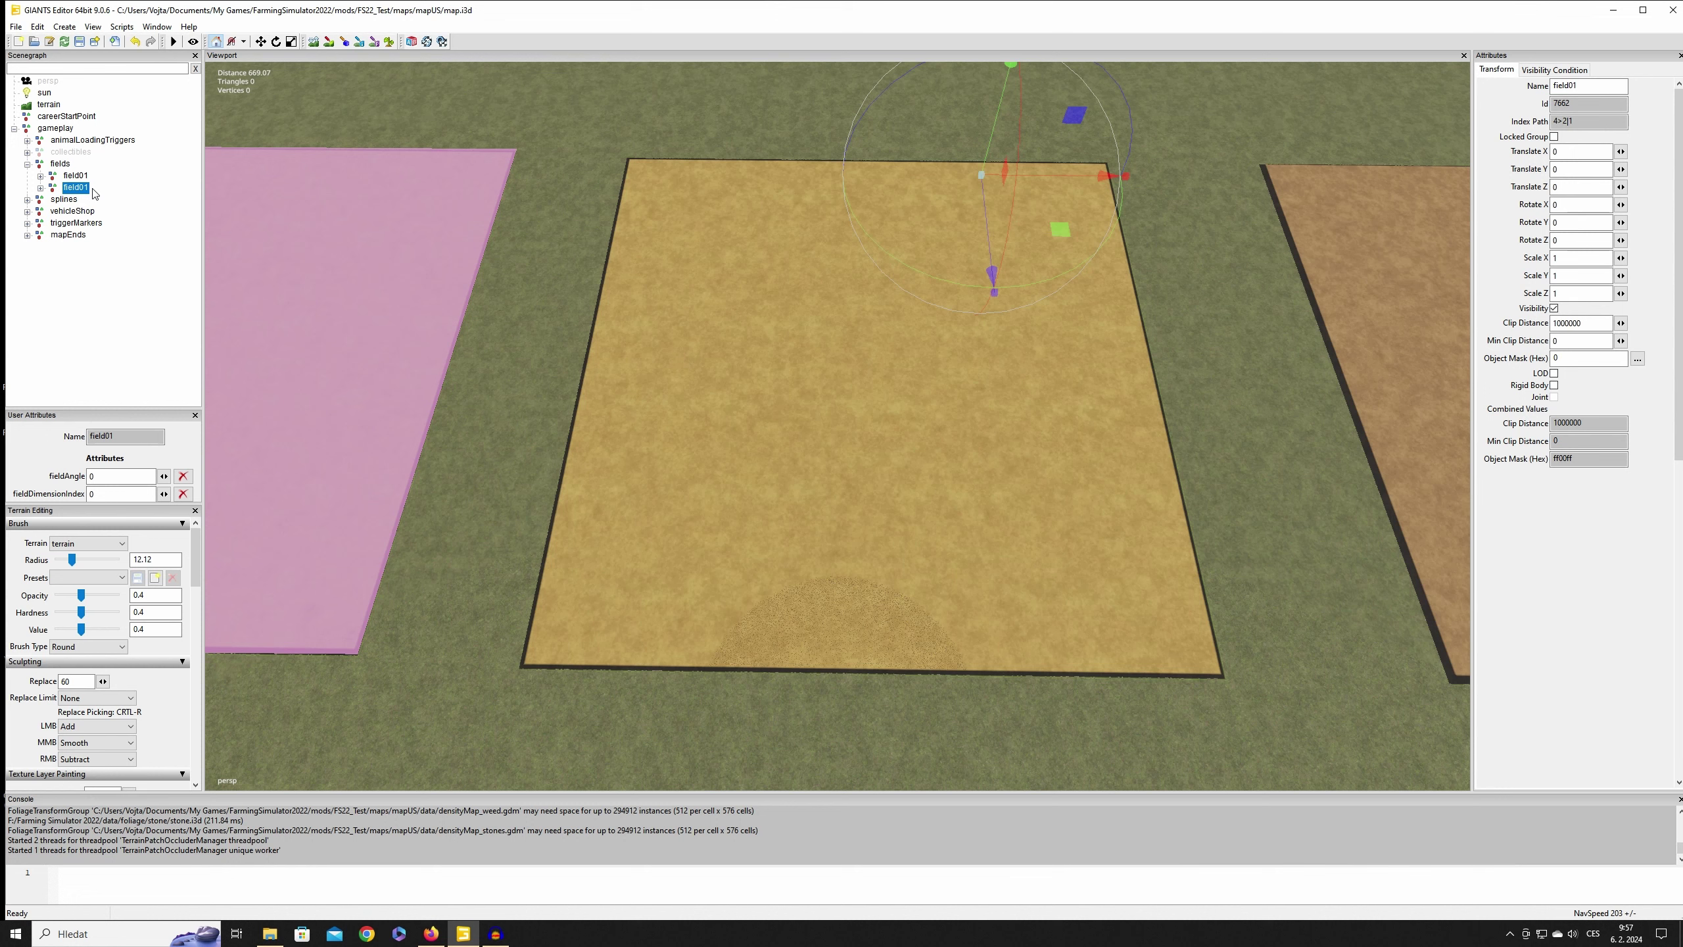
left_click(90, 188)
left_click(125, 198)
left_click(80, 188)
left_click(1584, 84)
left_click(96, 189)
left_click(96, 191)
type("2")
key("Return")
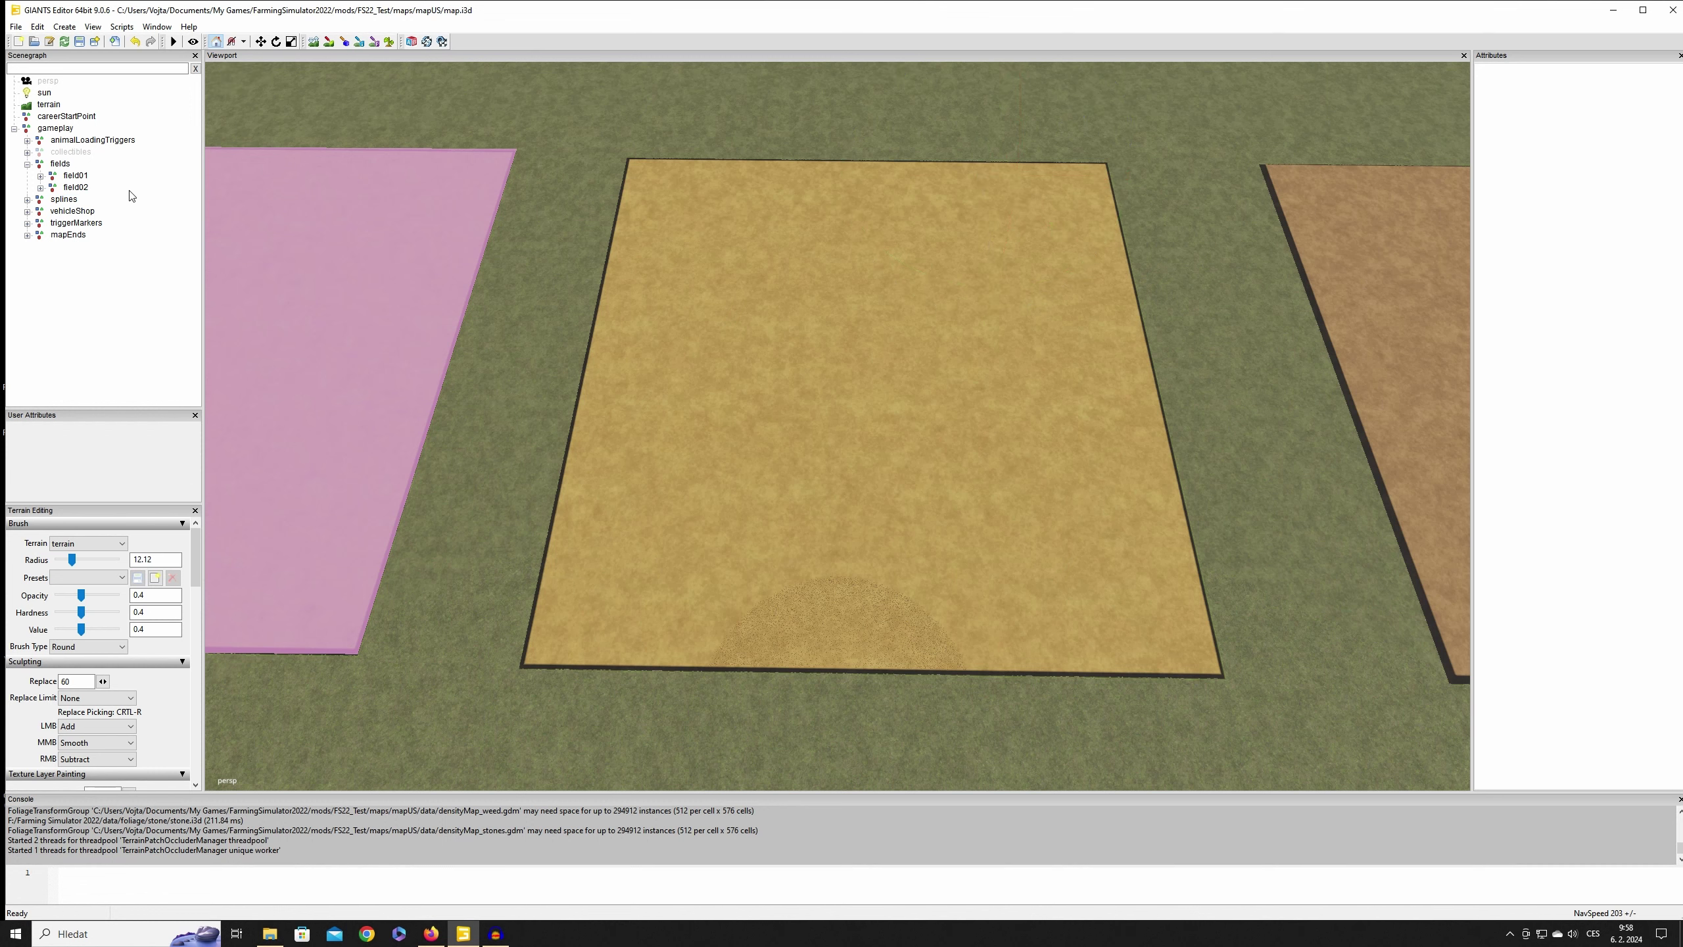
Step: Expand field02's fieldDimensions and snap its corner01_1 onto the yellow field
left_click(76, 188)
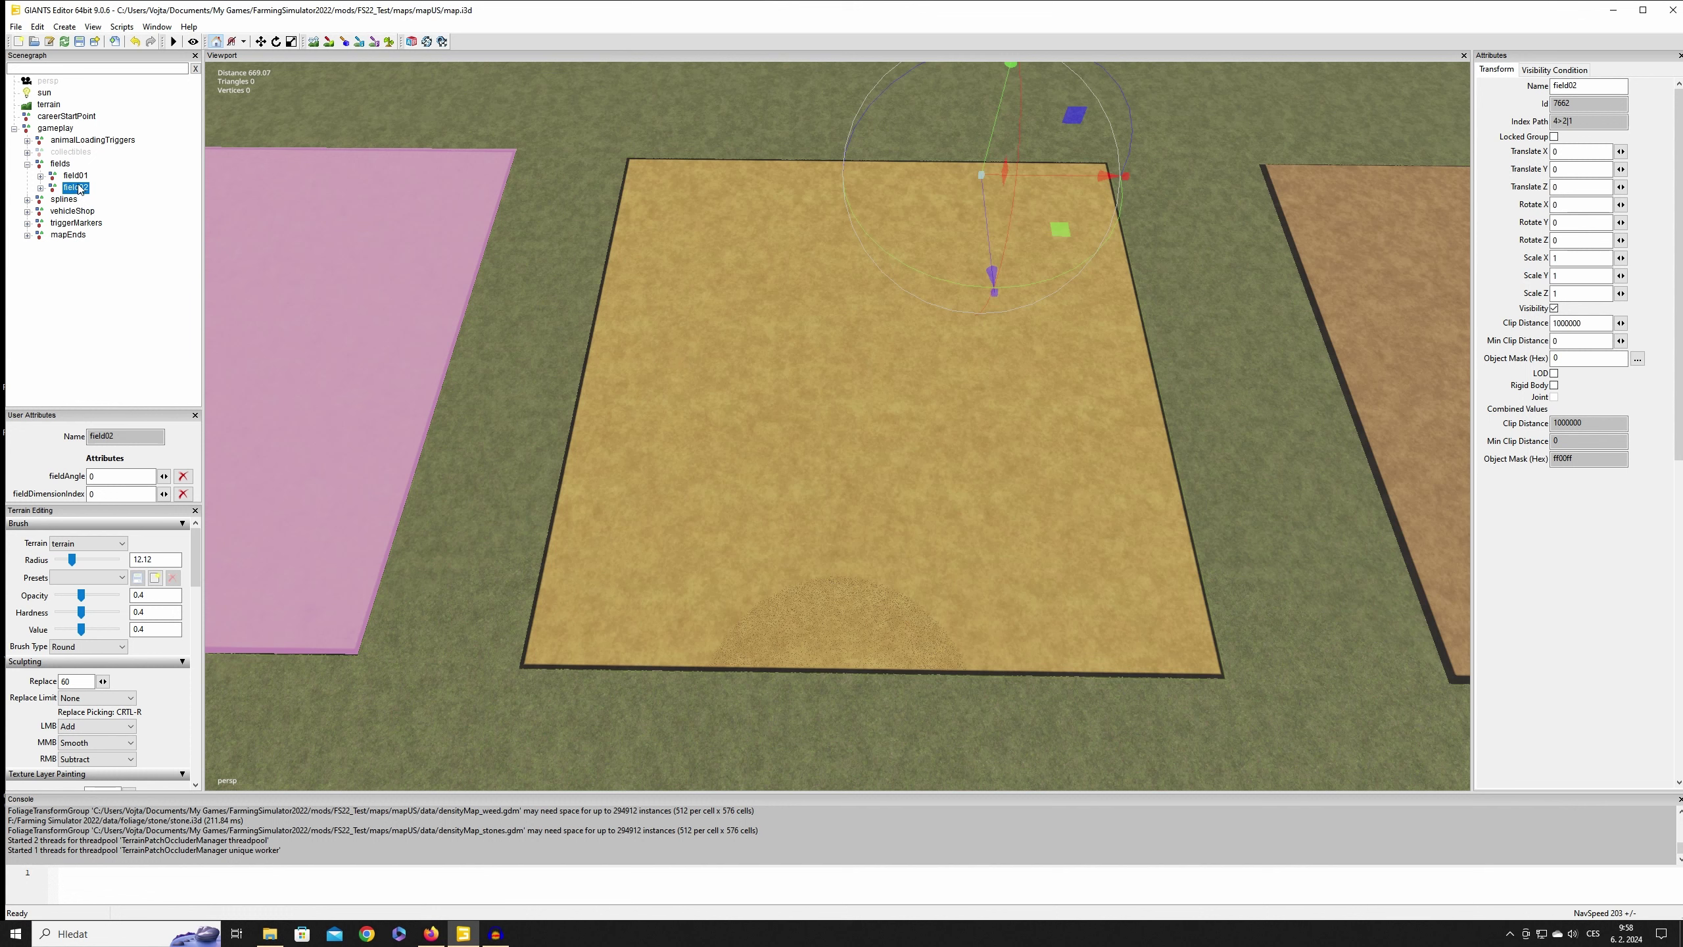
left_click(41, 188)
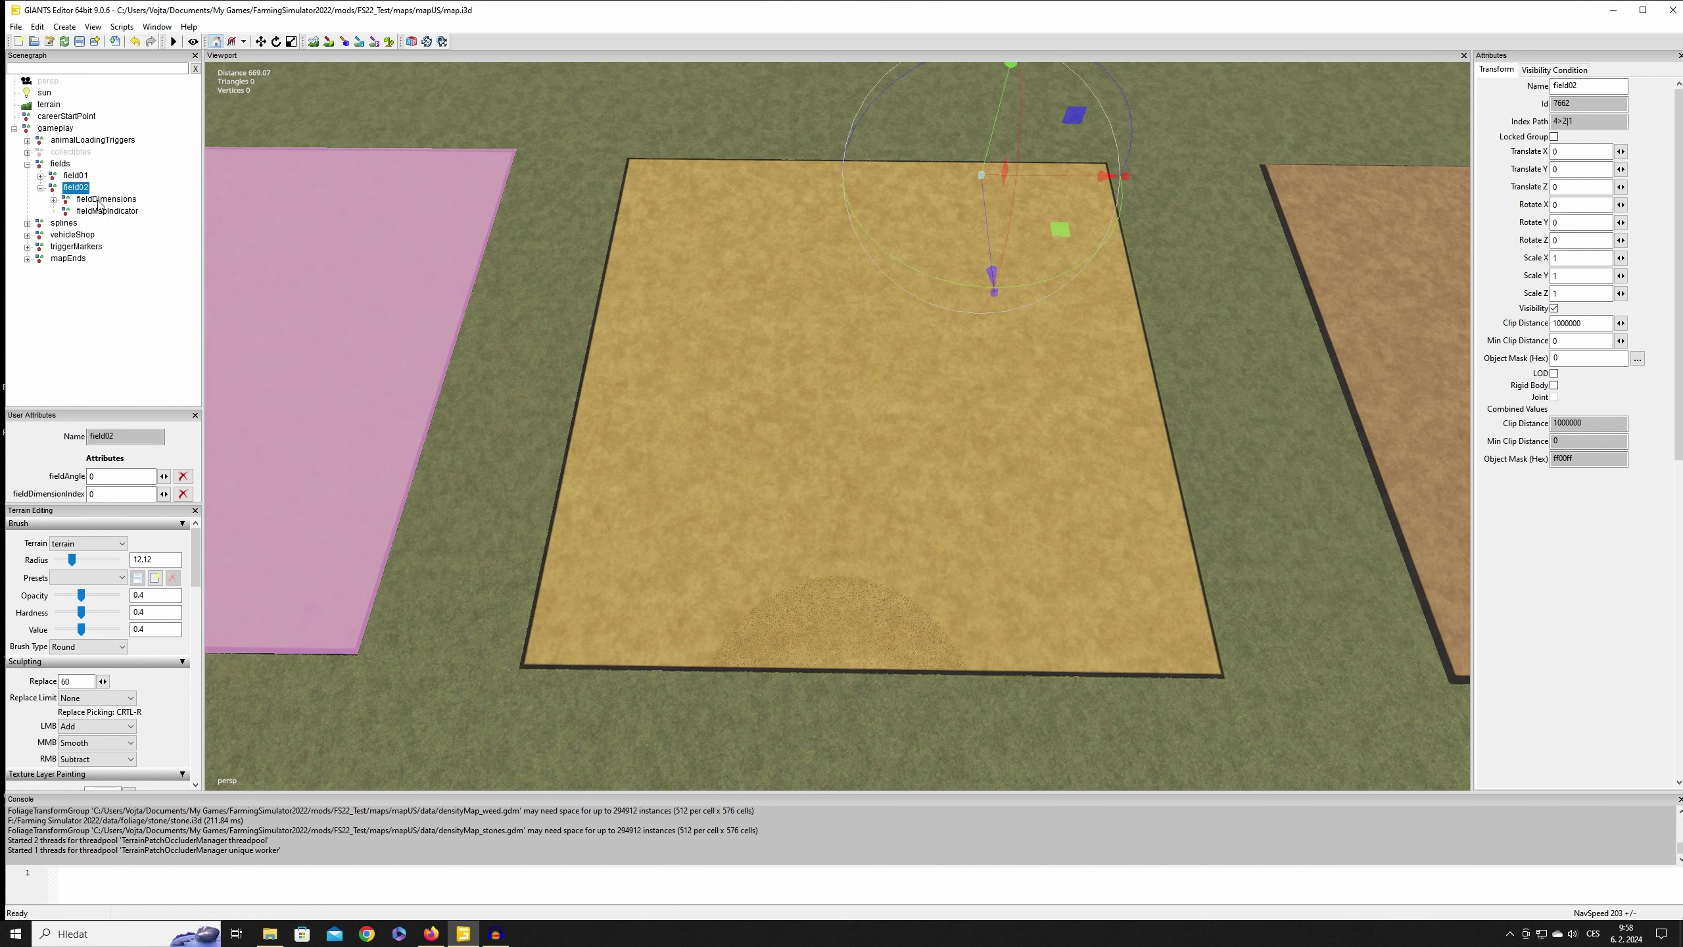
left_click(54, 200)
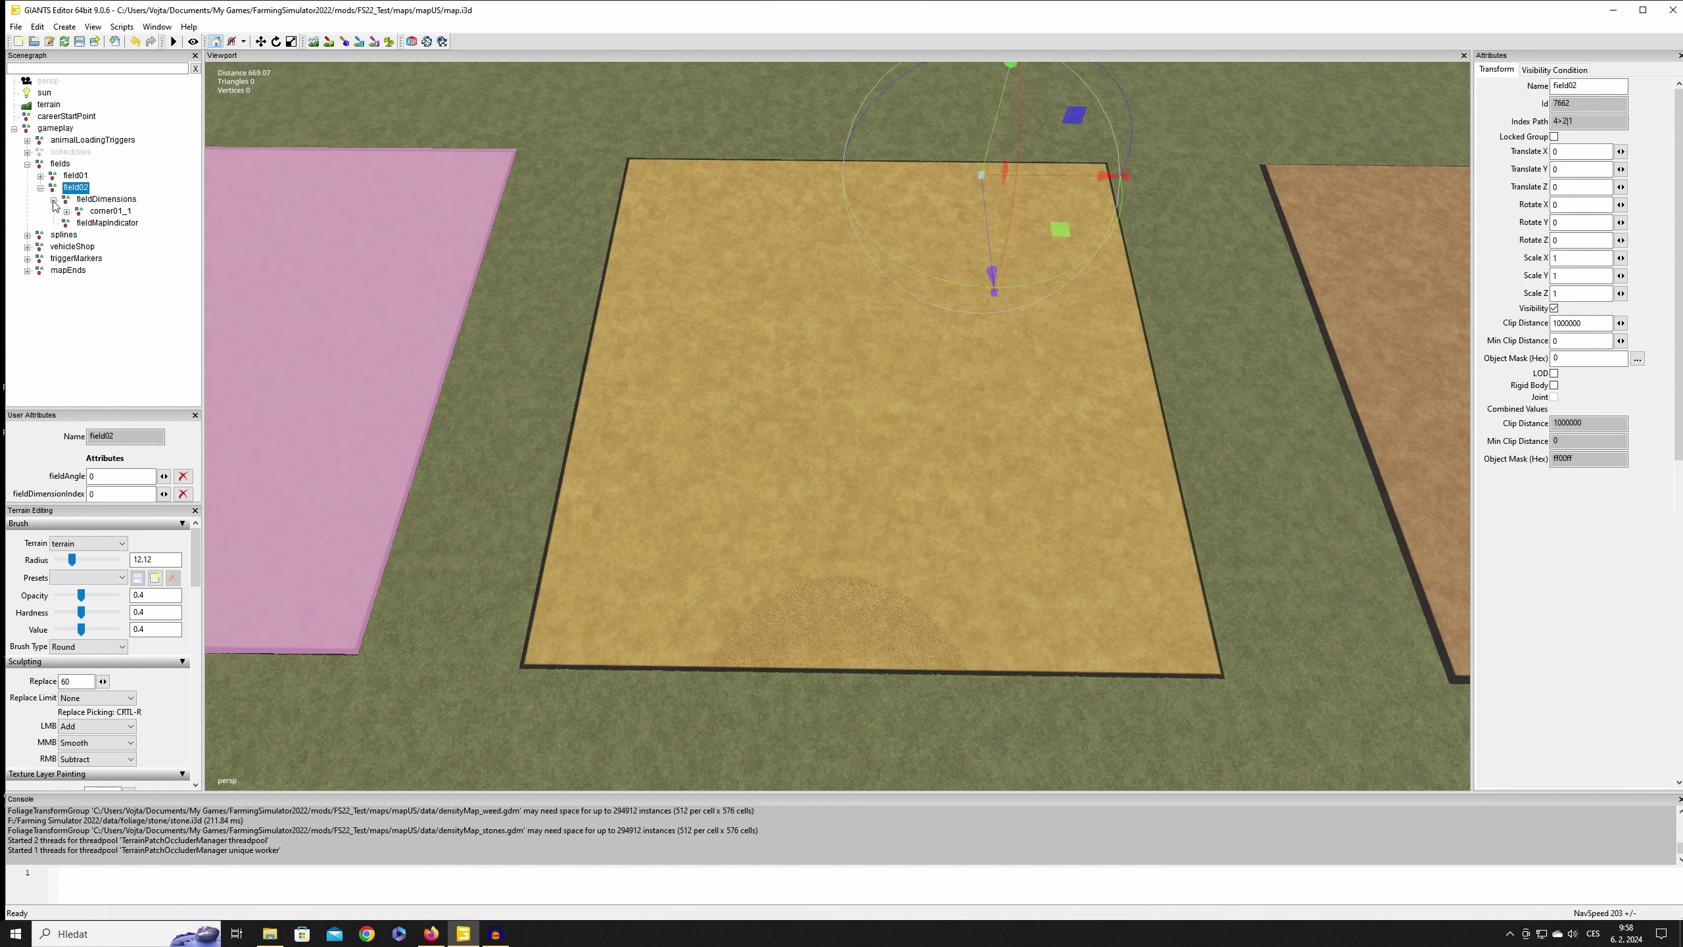
left_click(104, 212)
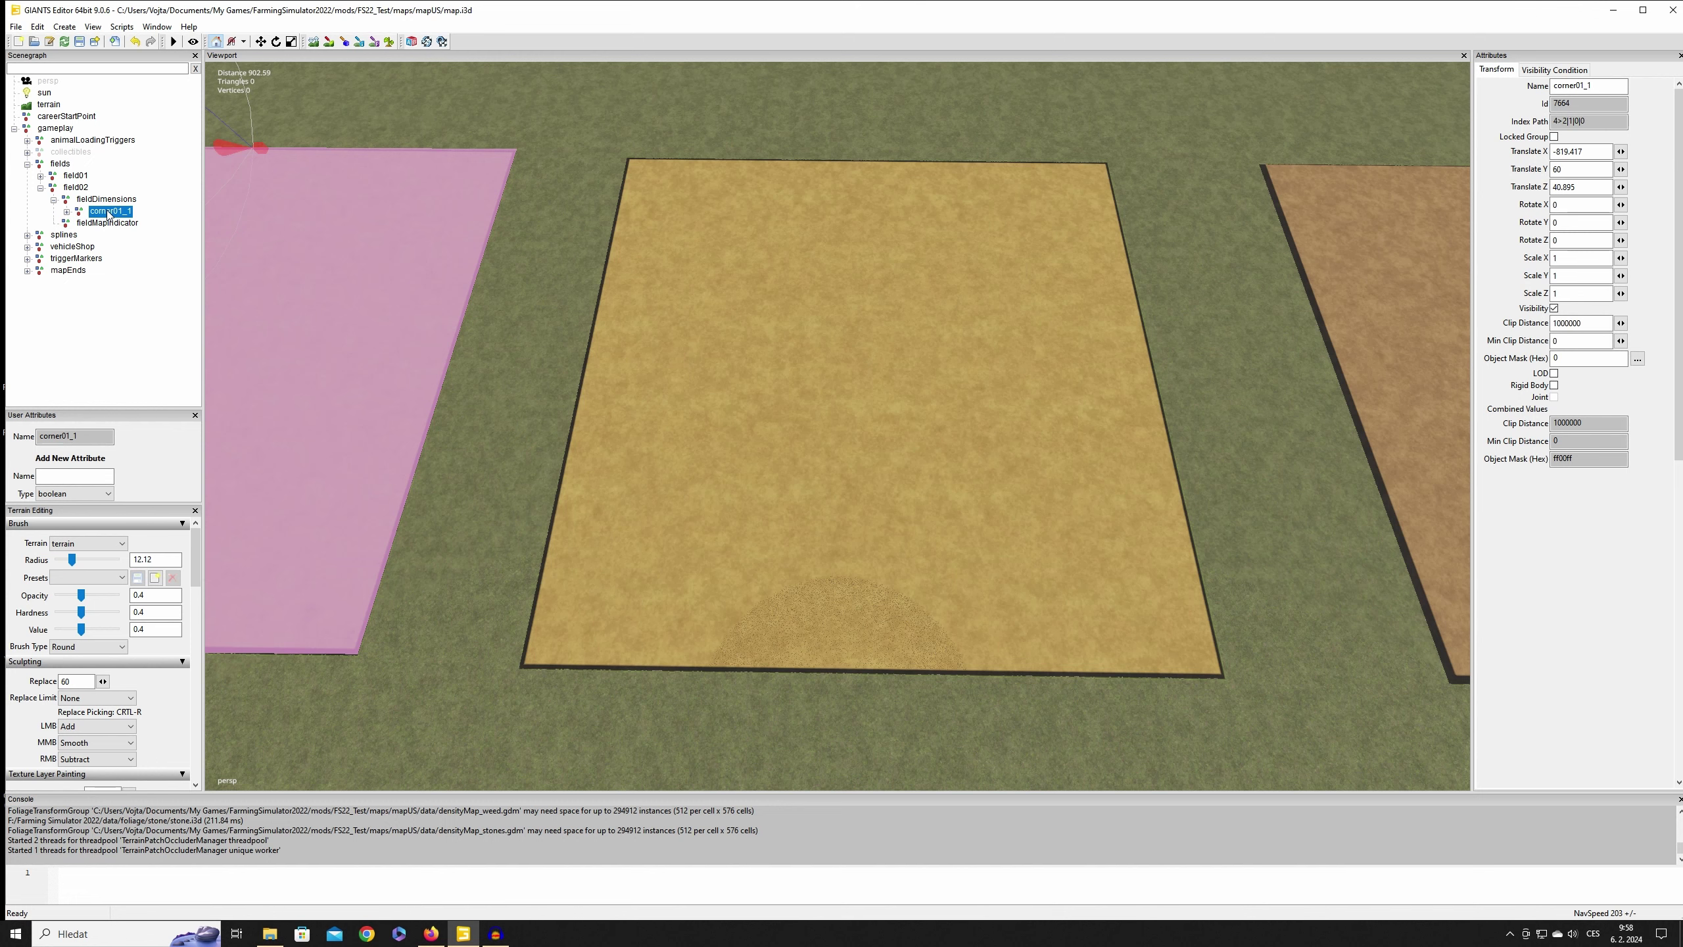
key("ctrl+b")
key("ctrl+b")
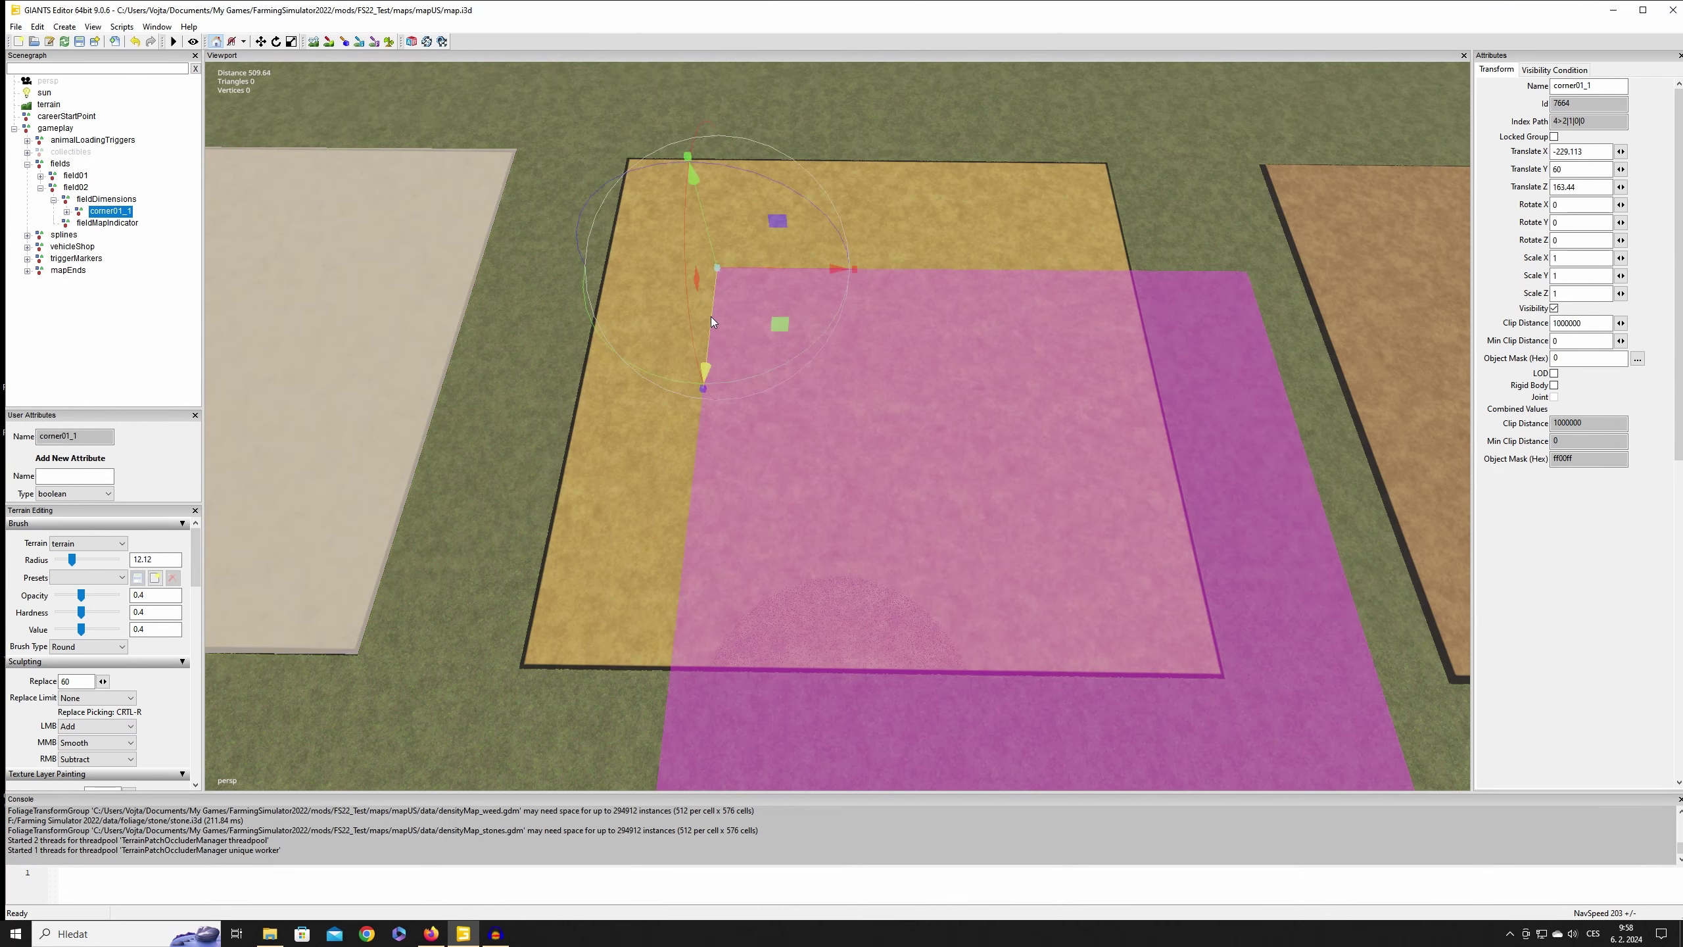
Step: Stretch field02's area over the yellow field and snap its map indicator to X -124.951, Z 251.876
left_click_drag(710, 316, 720, 205)
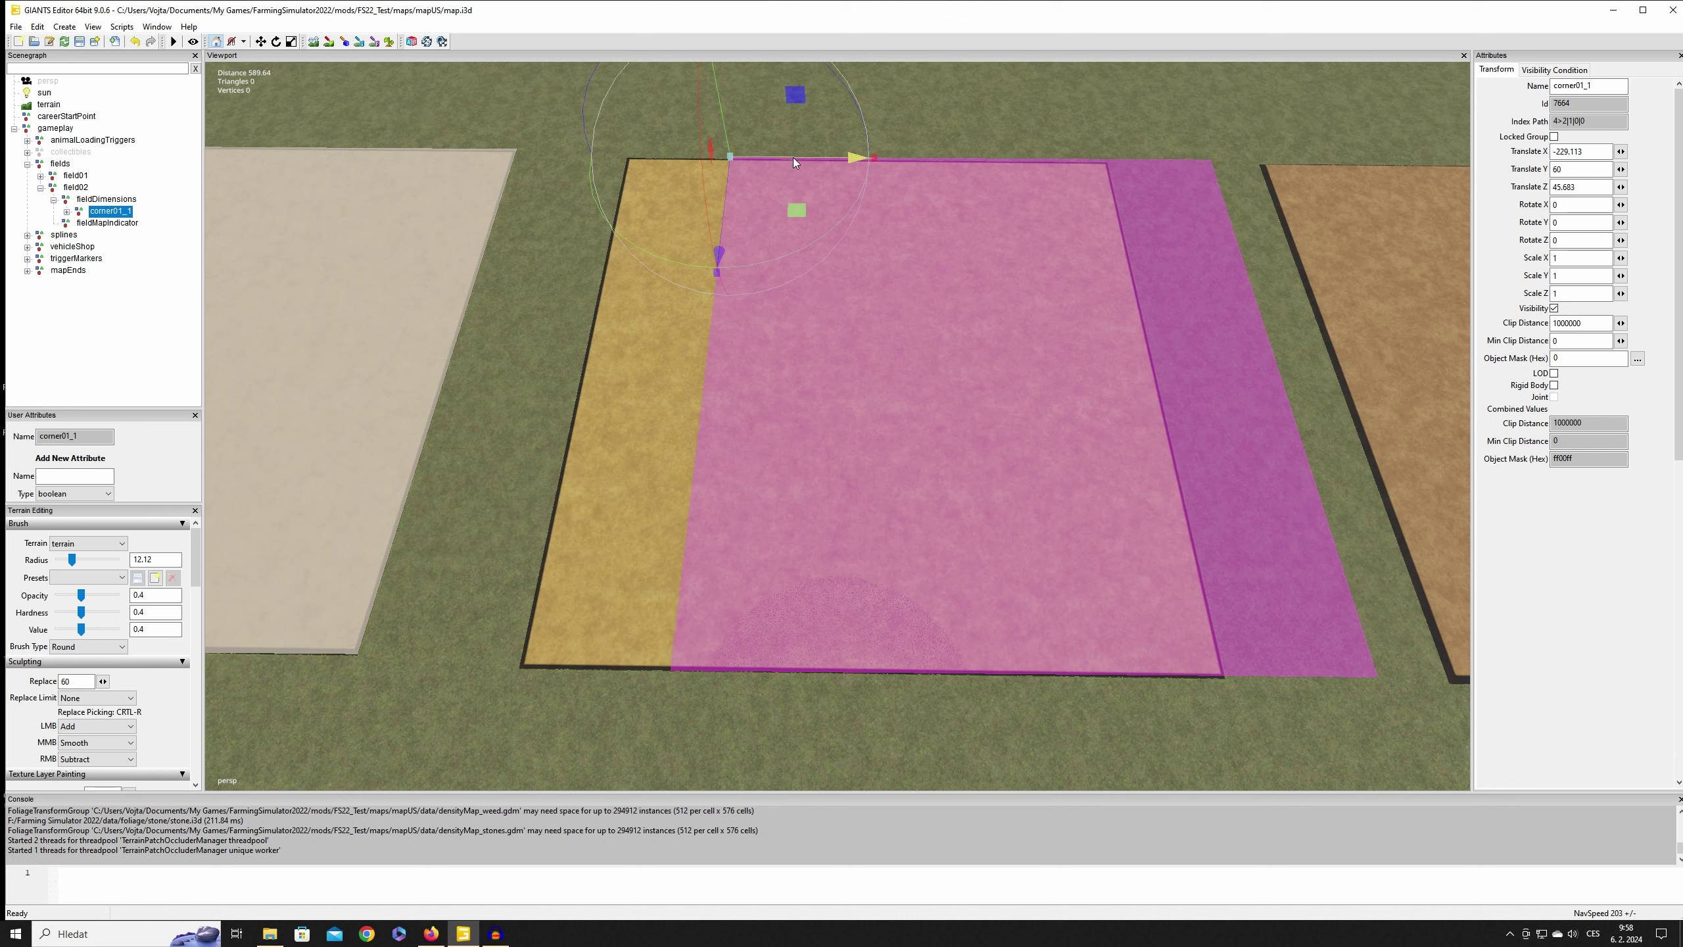
left_click_drag(793, 158, 716, 158)
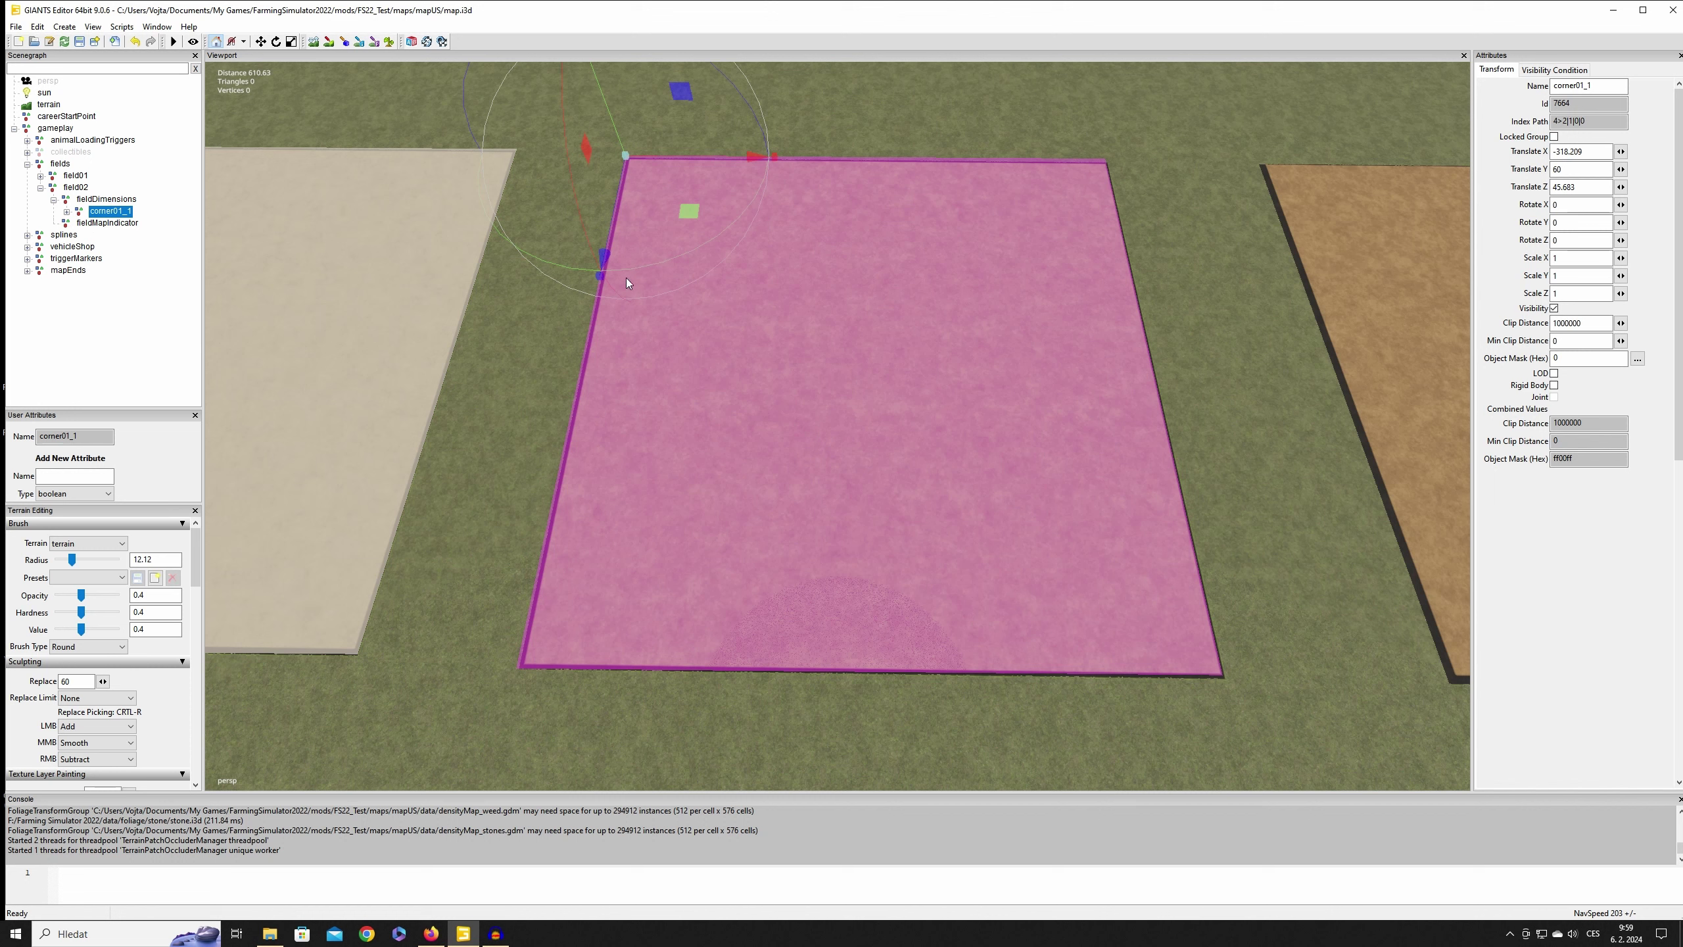
left_click(106, 224)
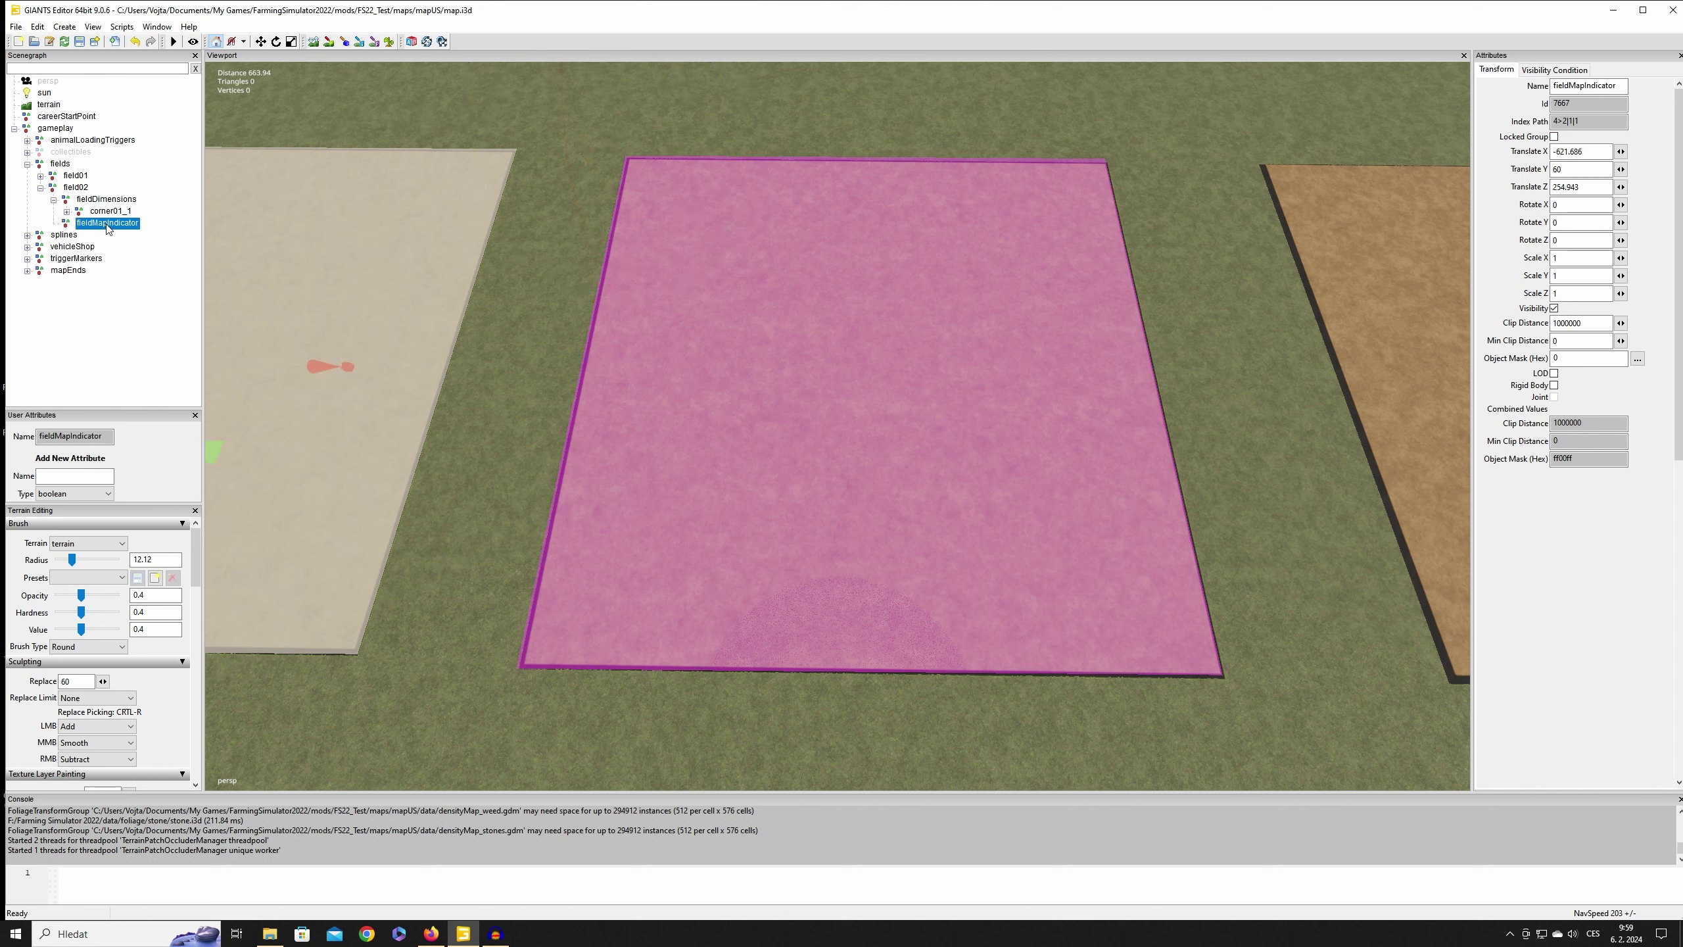
key("ctrl+b")
key("ctrl+b")
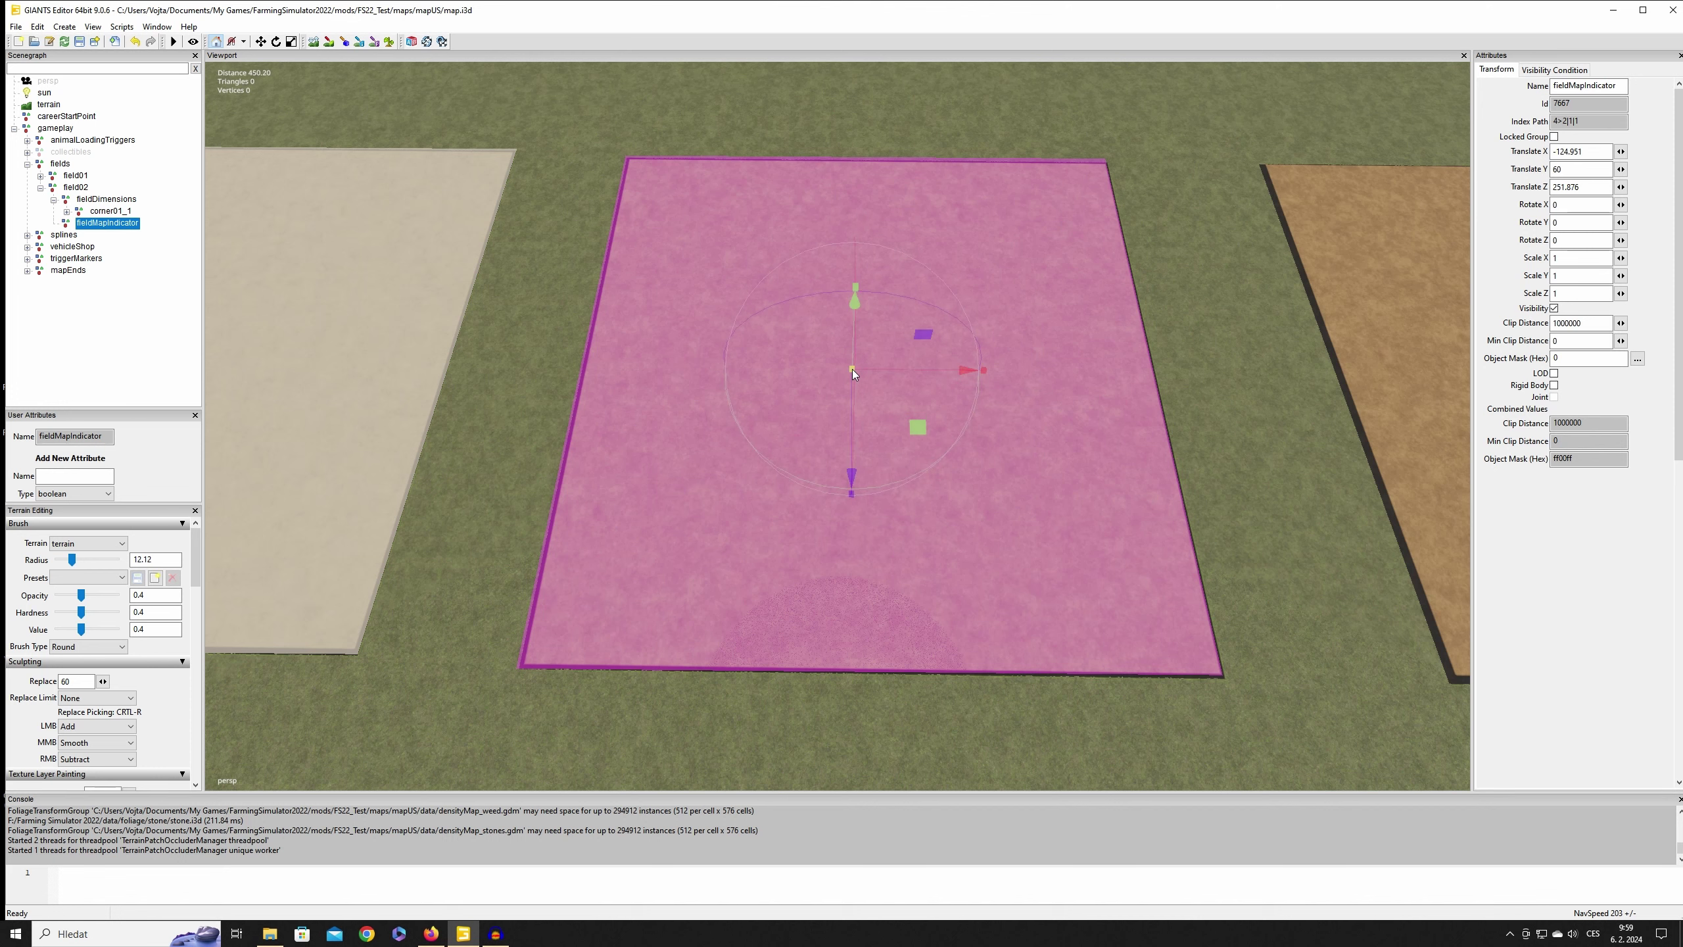
left_click(54, 200)
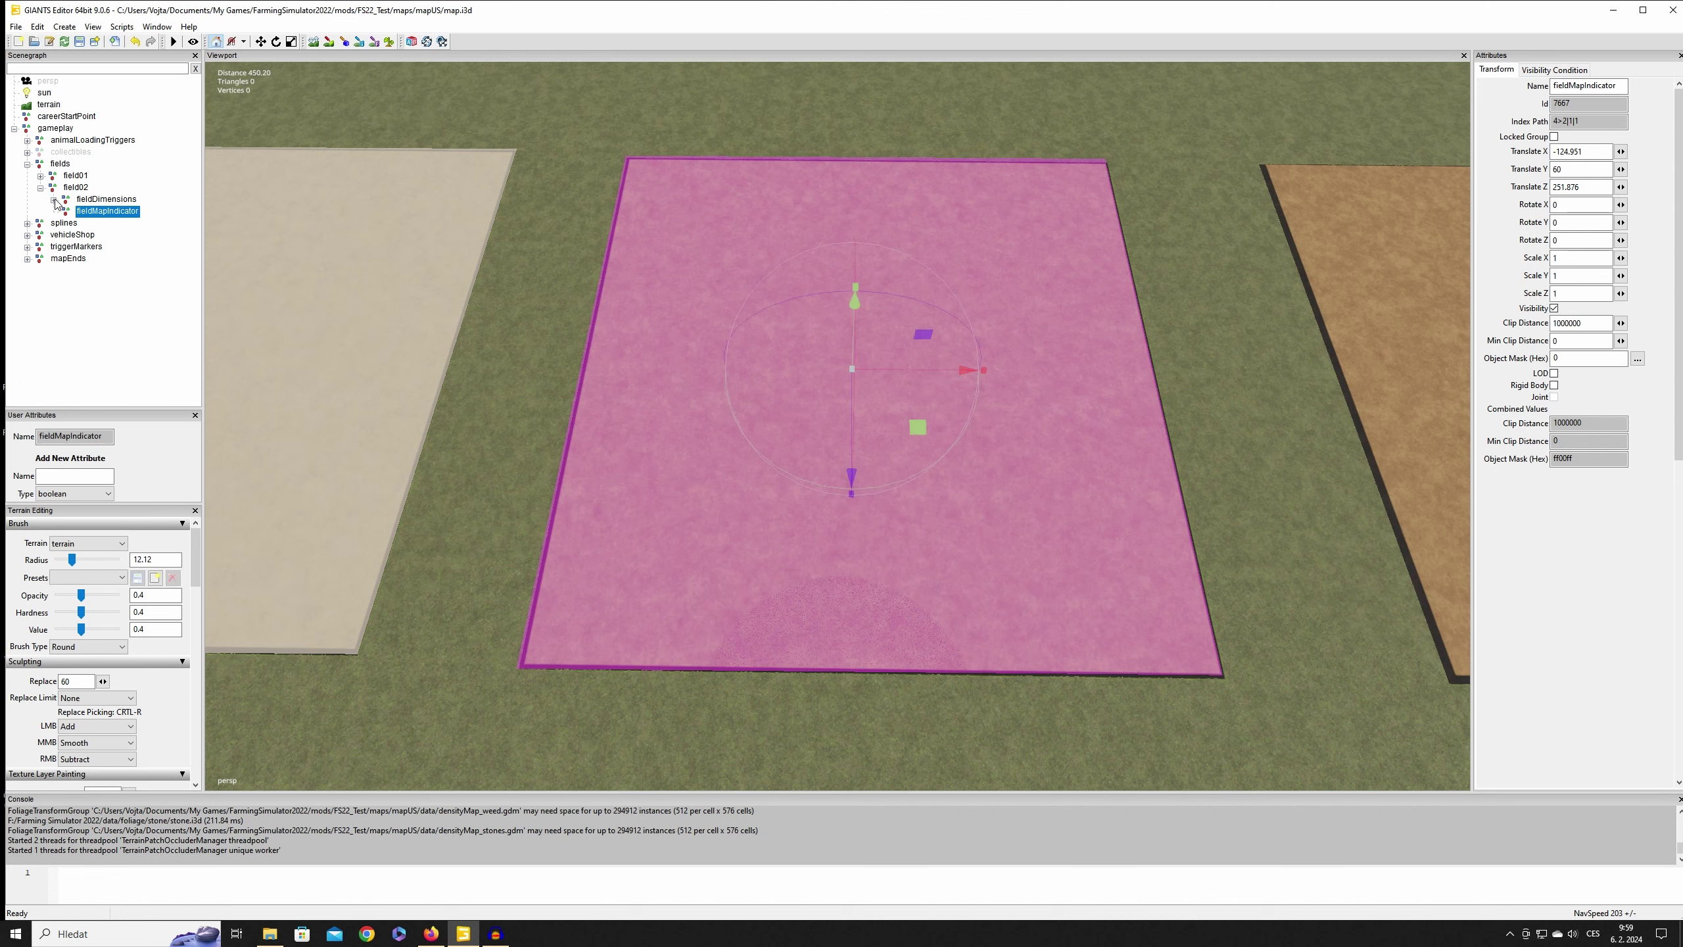
left_click(40, 188)
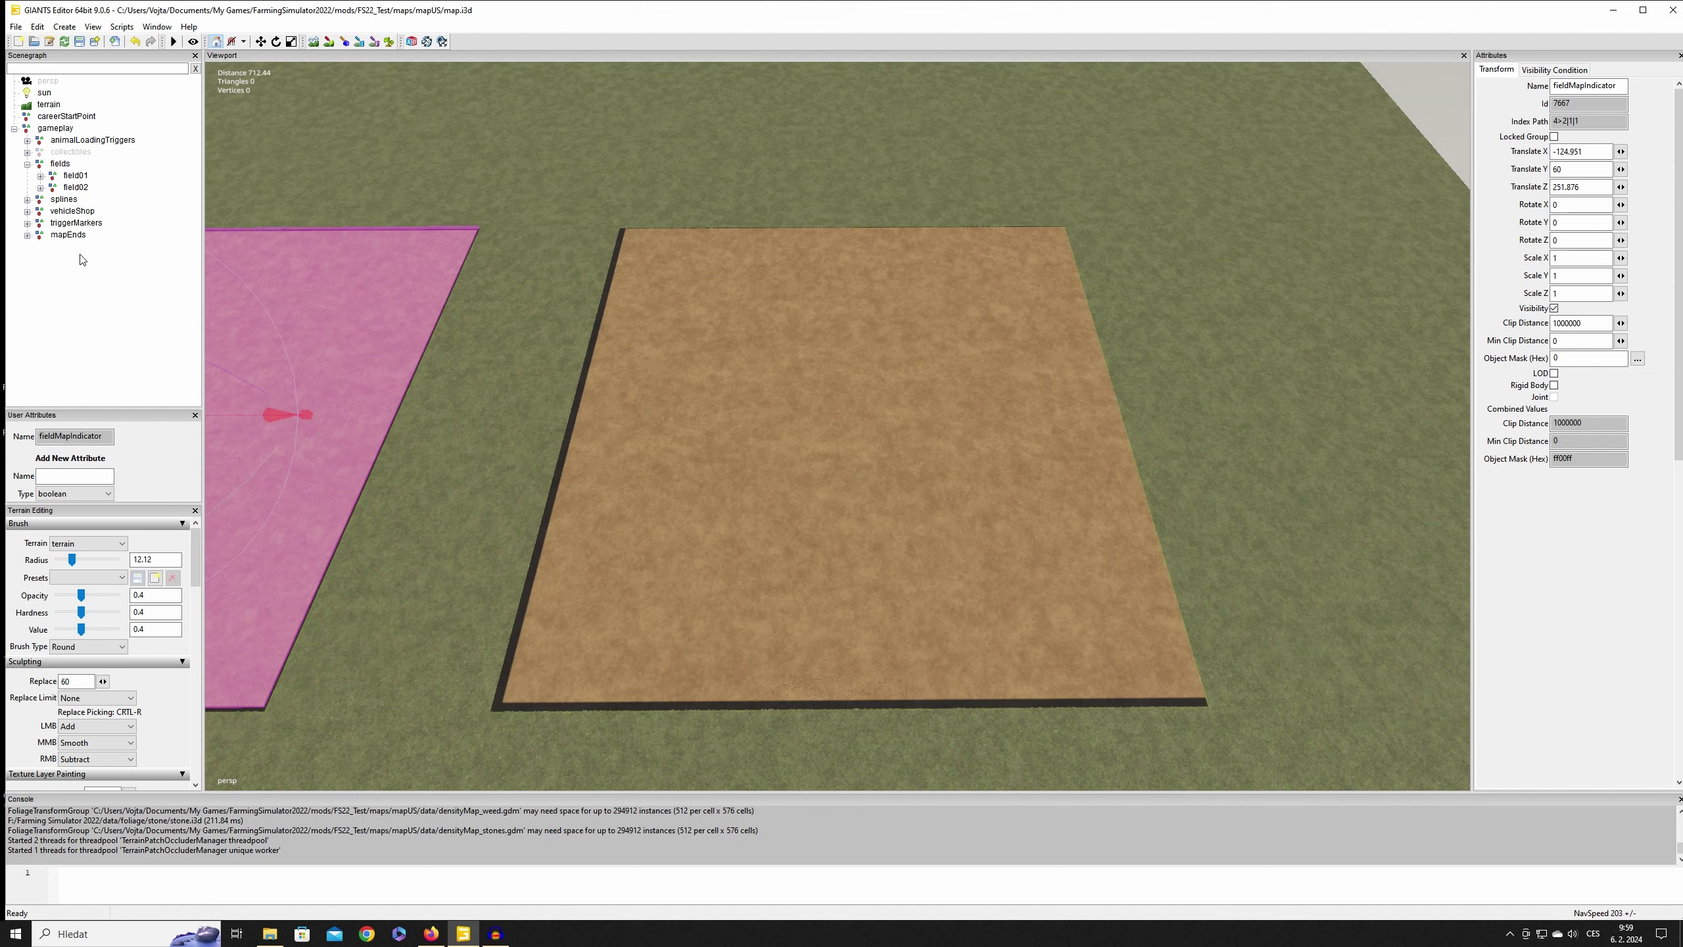
Step: Duplicate field02 and rename the new copy field03
left_click(76, 187)
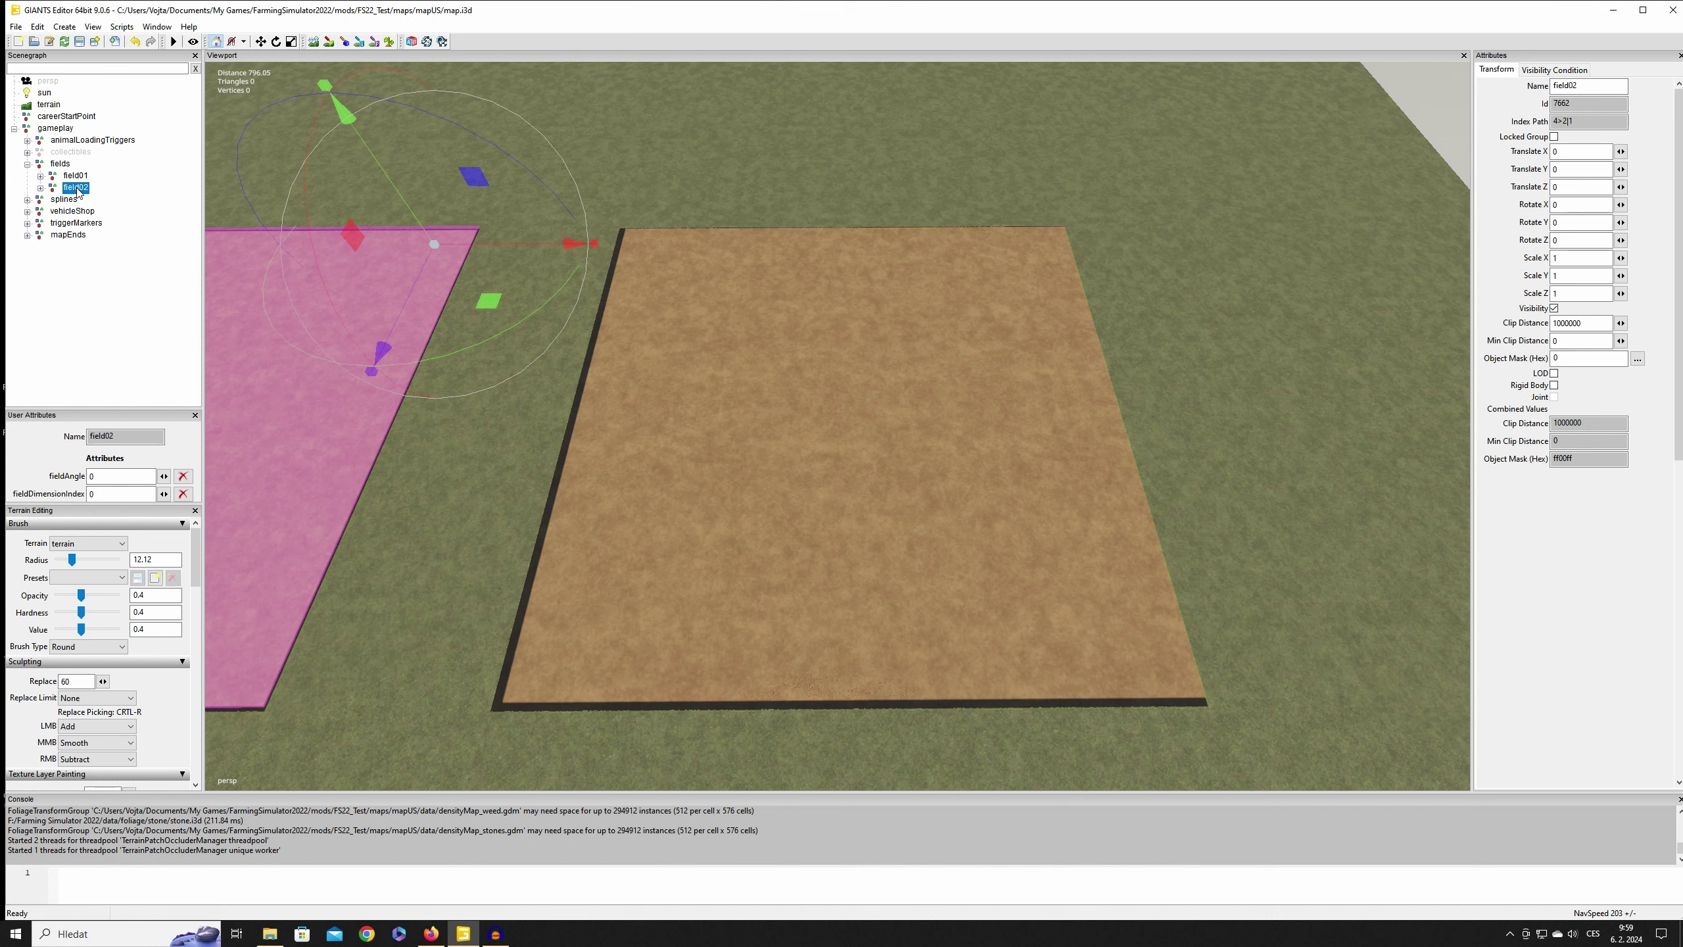
key("ctrl+d")
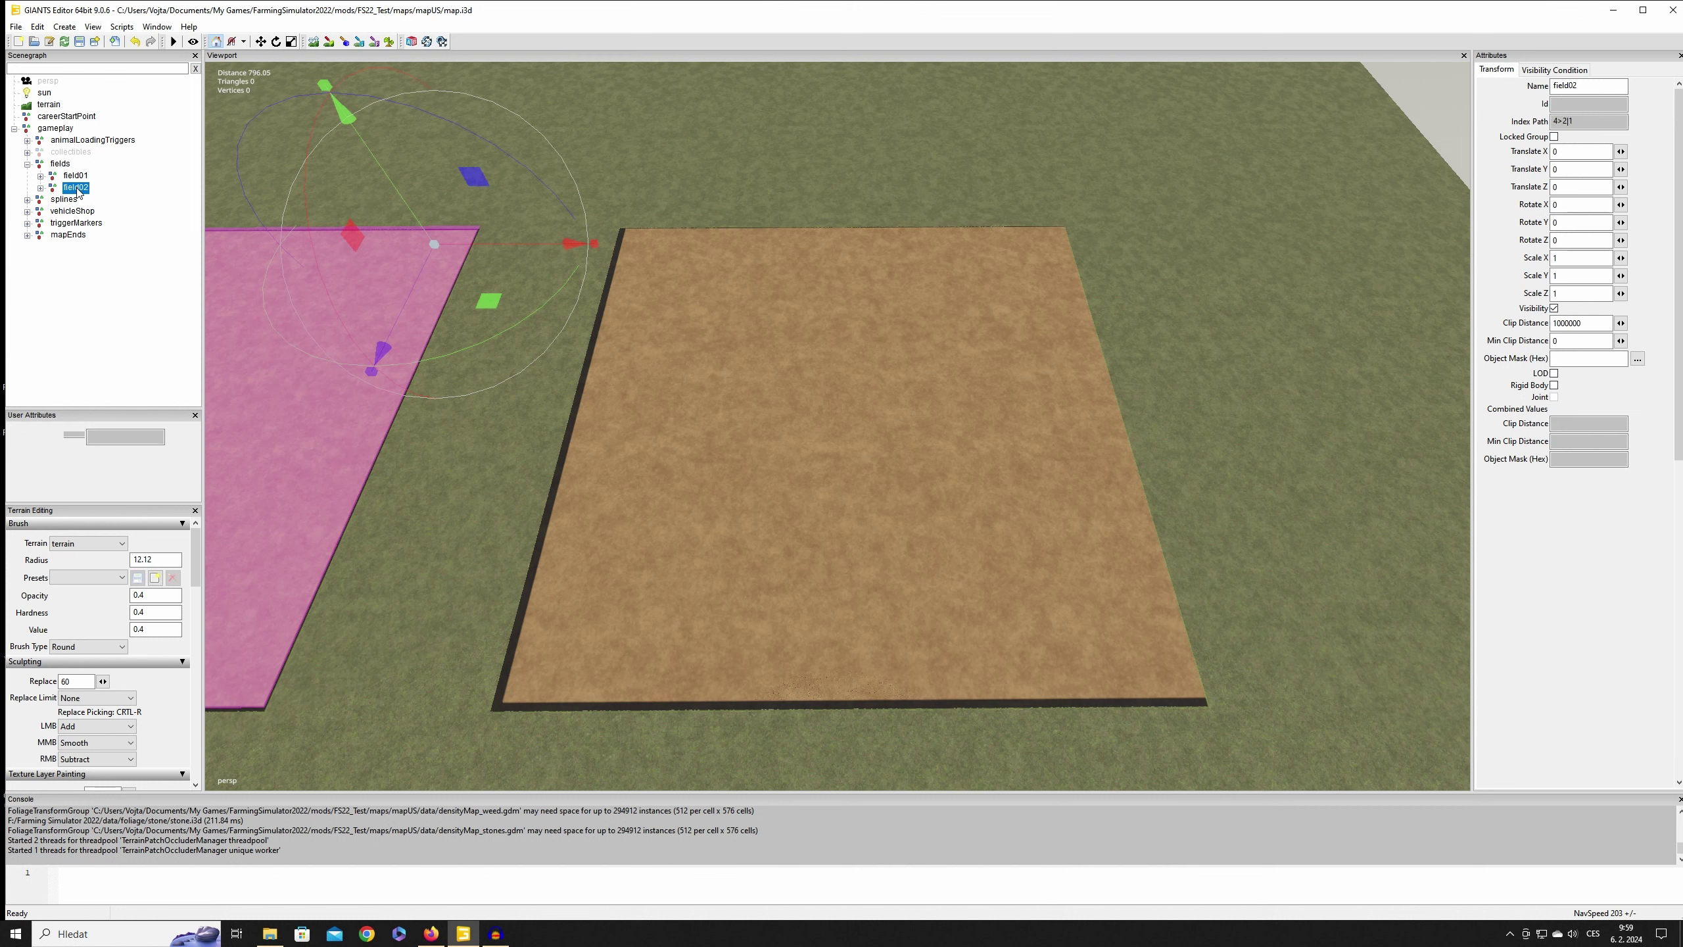
key("ctrl+d")
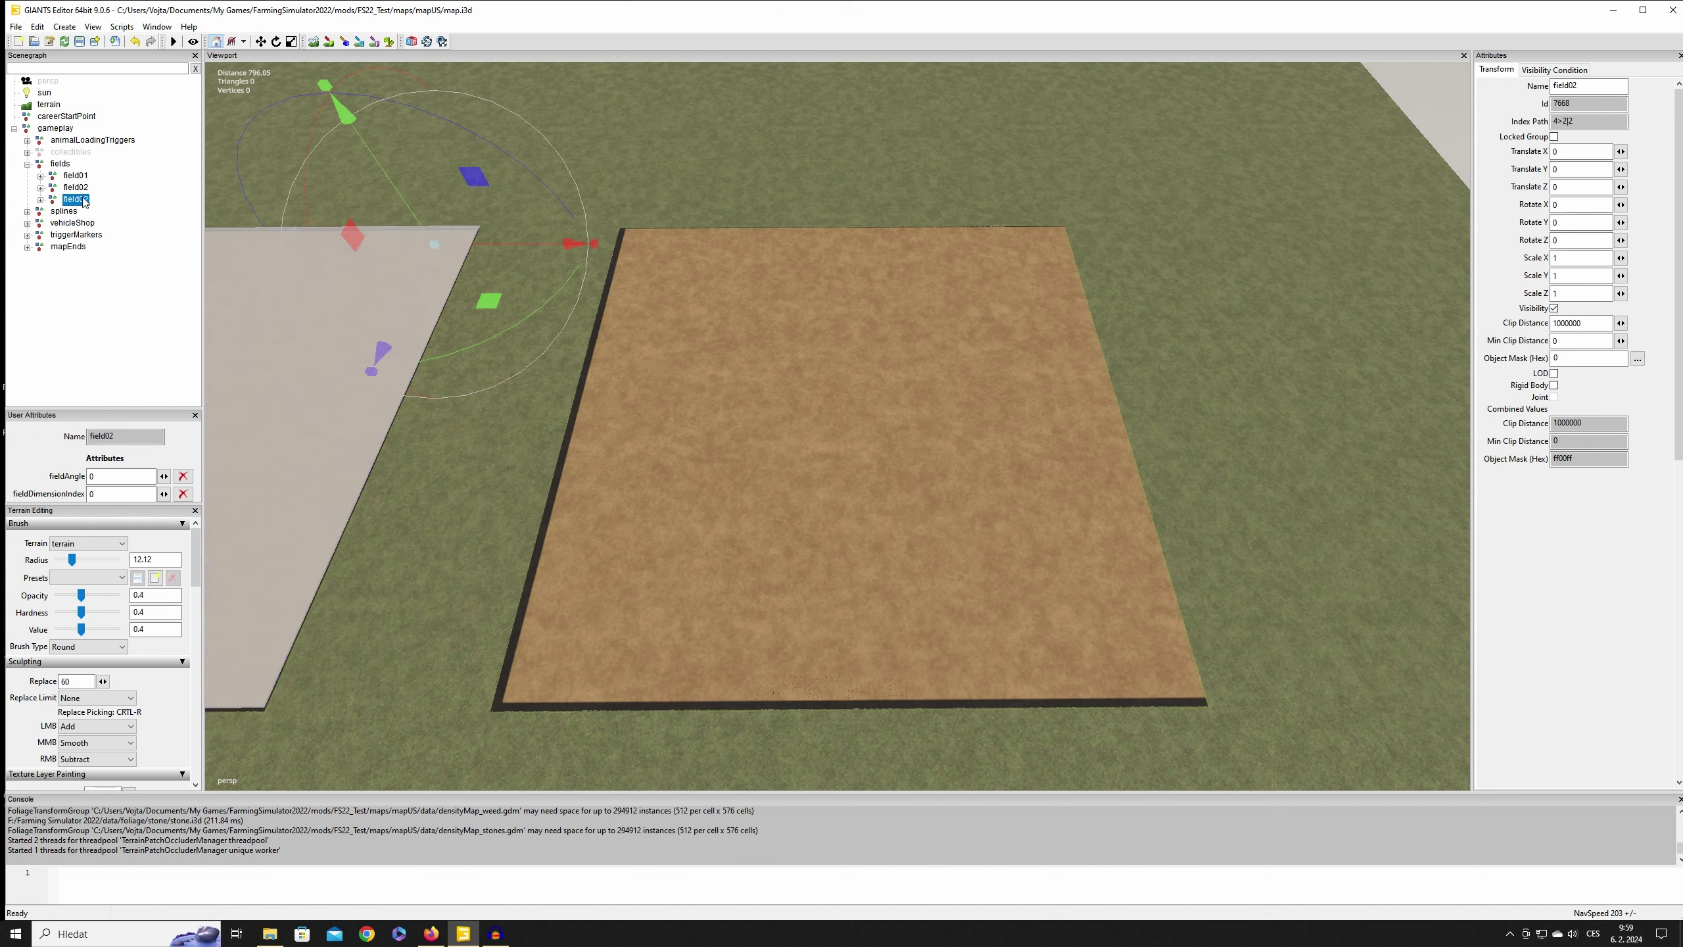
double_click(89, 201)
left_click(91, 200)
left_click(136, 242)
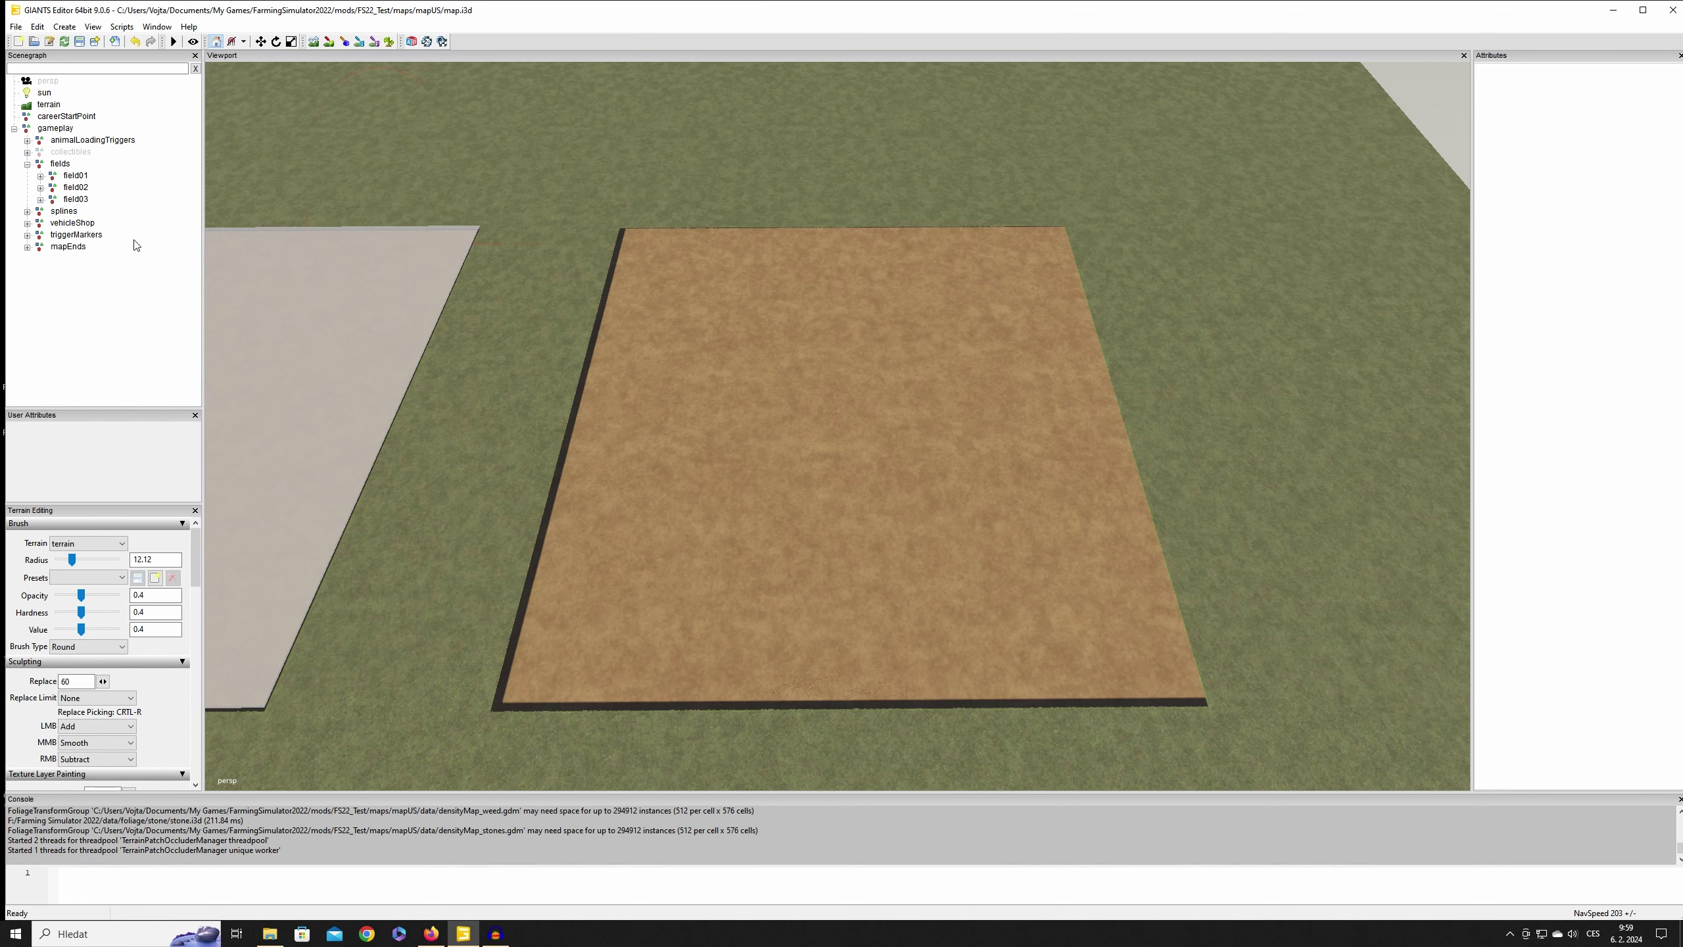
Step: Place field03's corner and stretch its green area over the brown field, then center its map indicator
left_click(41, 199)
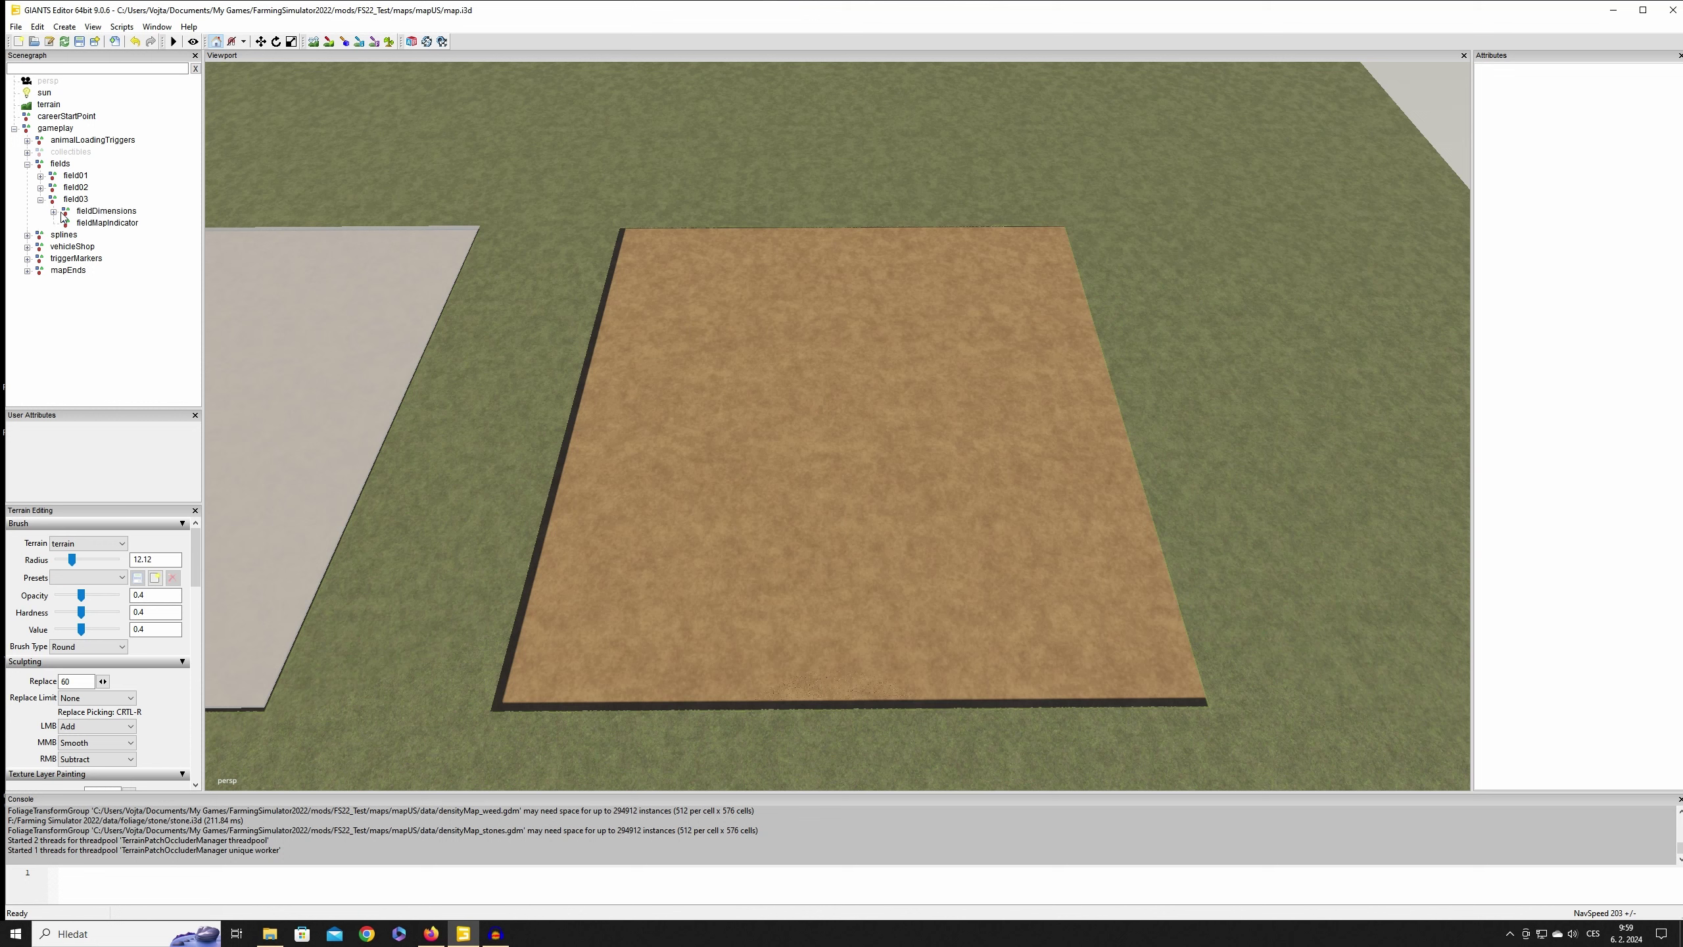
left_click(54, 211)
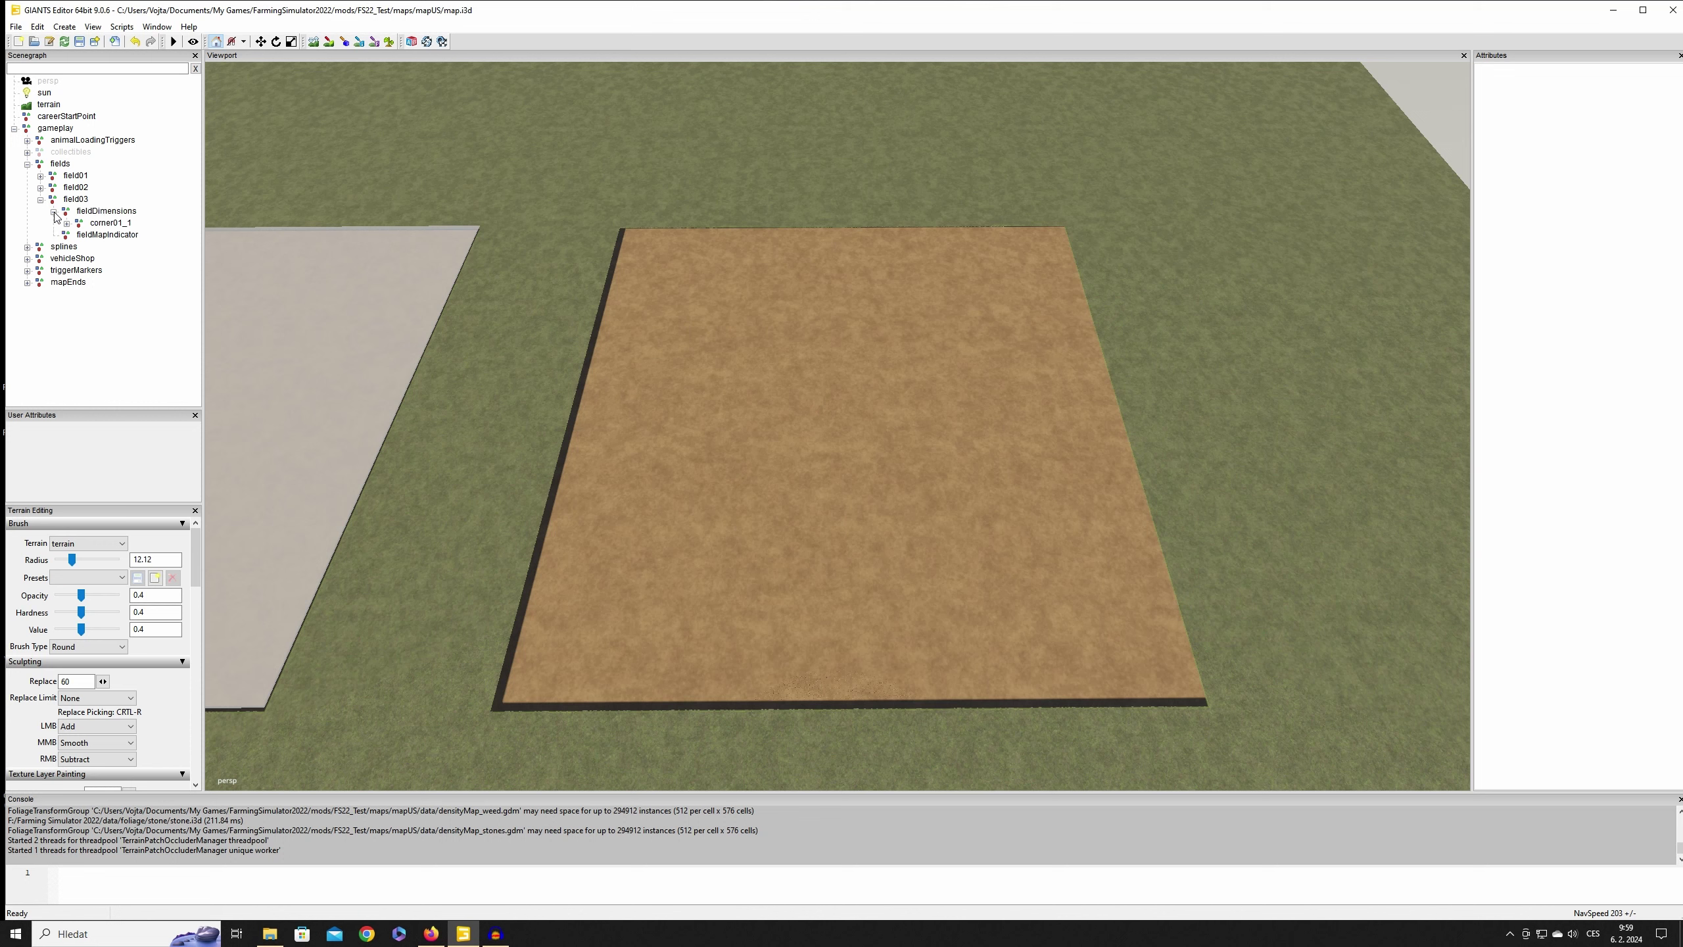
left_click(114, 224)
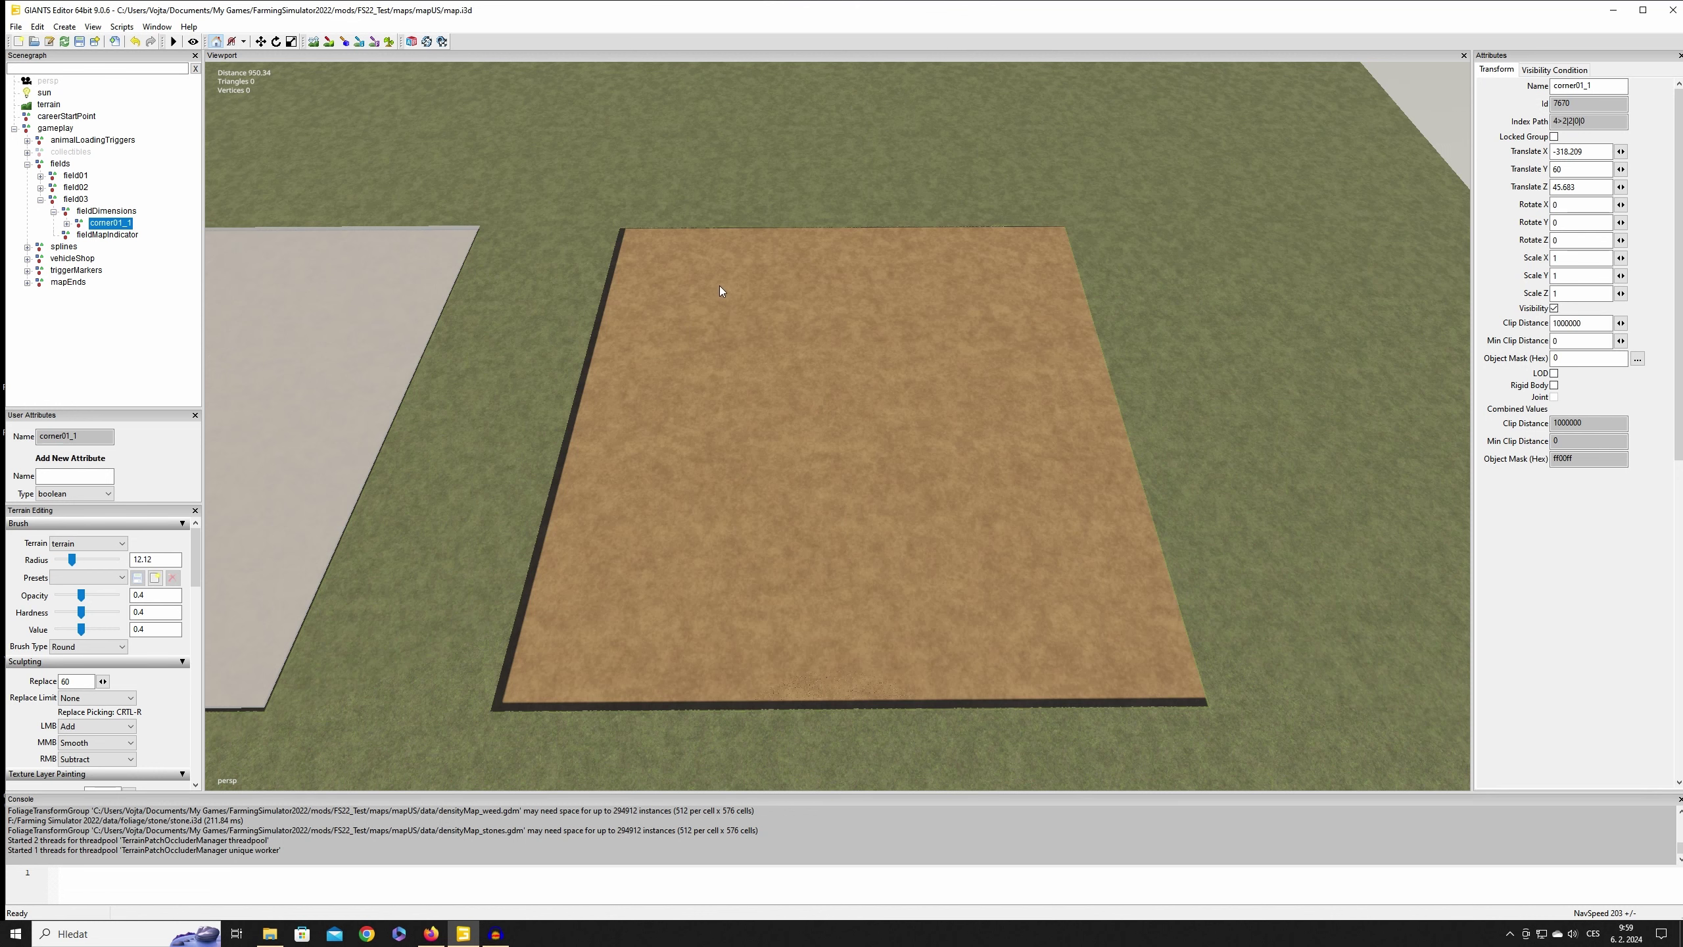
key("ctrl+b")
left_click_drag(720, 323, 667, 224)
left_click(111, 235)
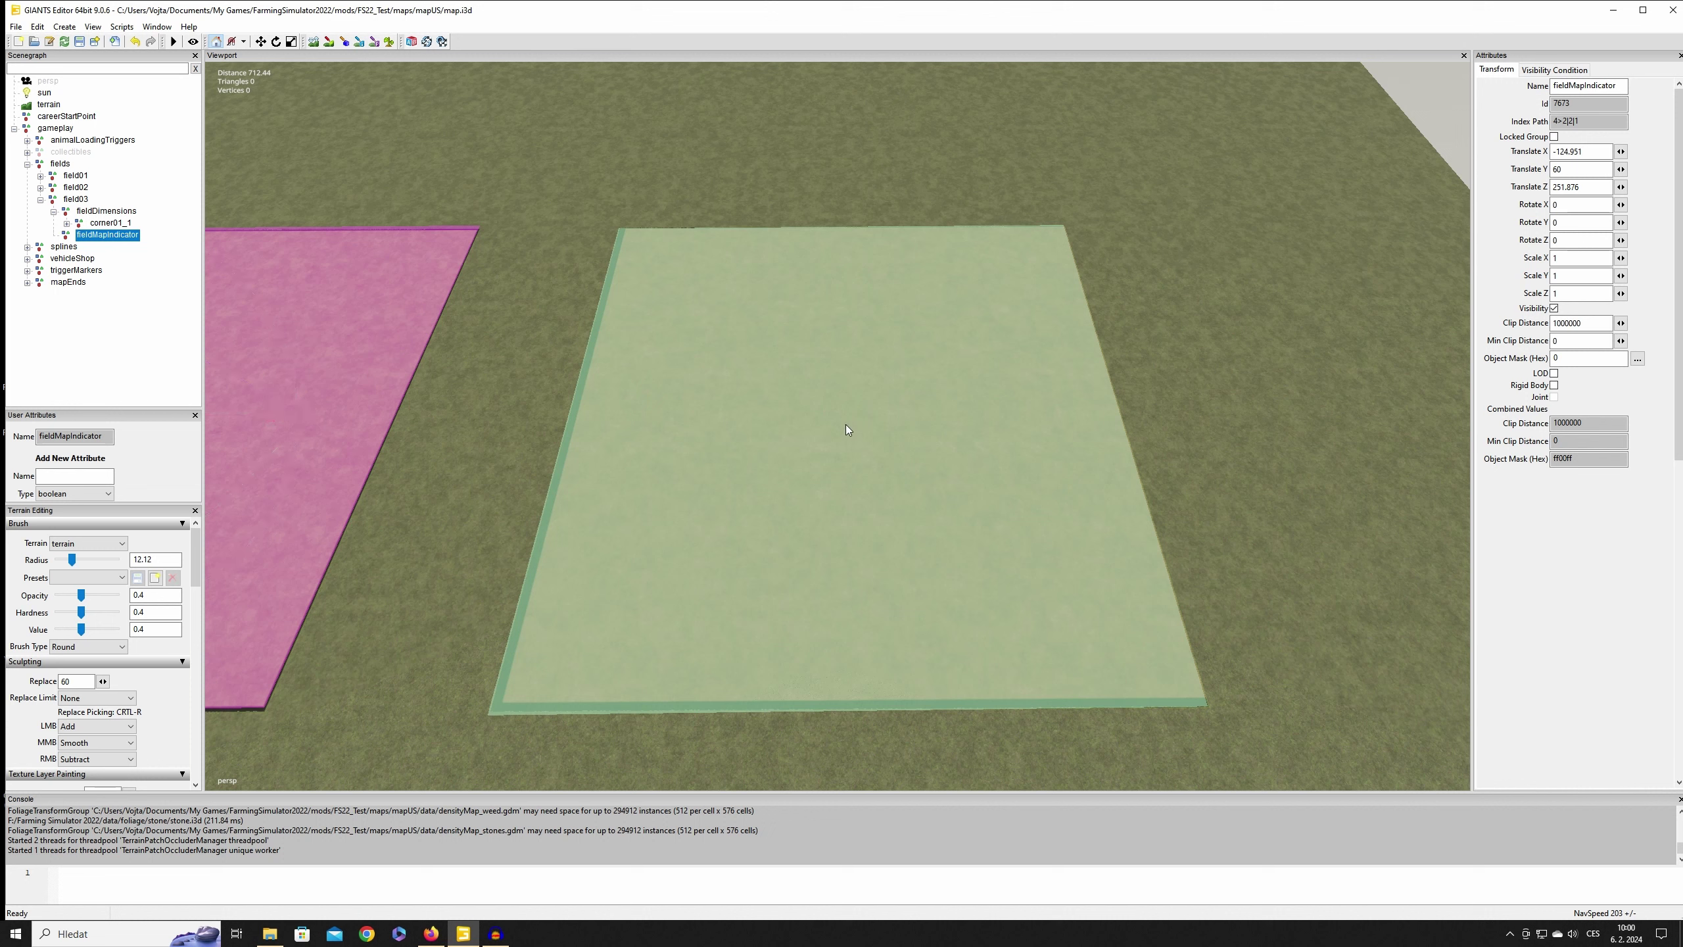
key("ctrl+b")
left_click(40, 200)
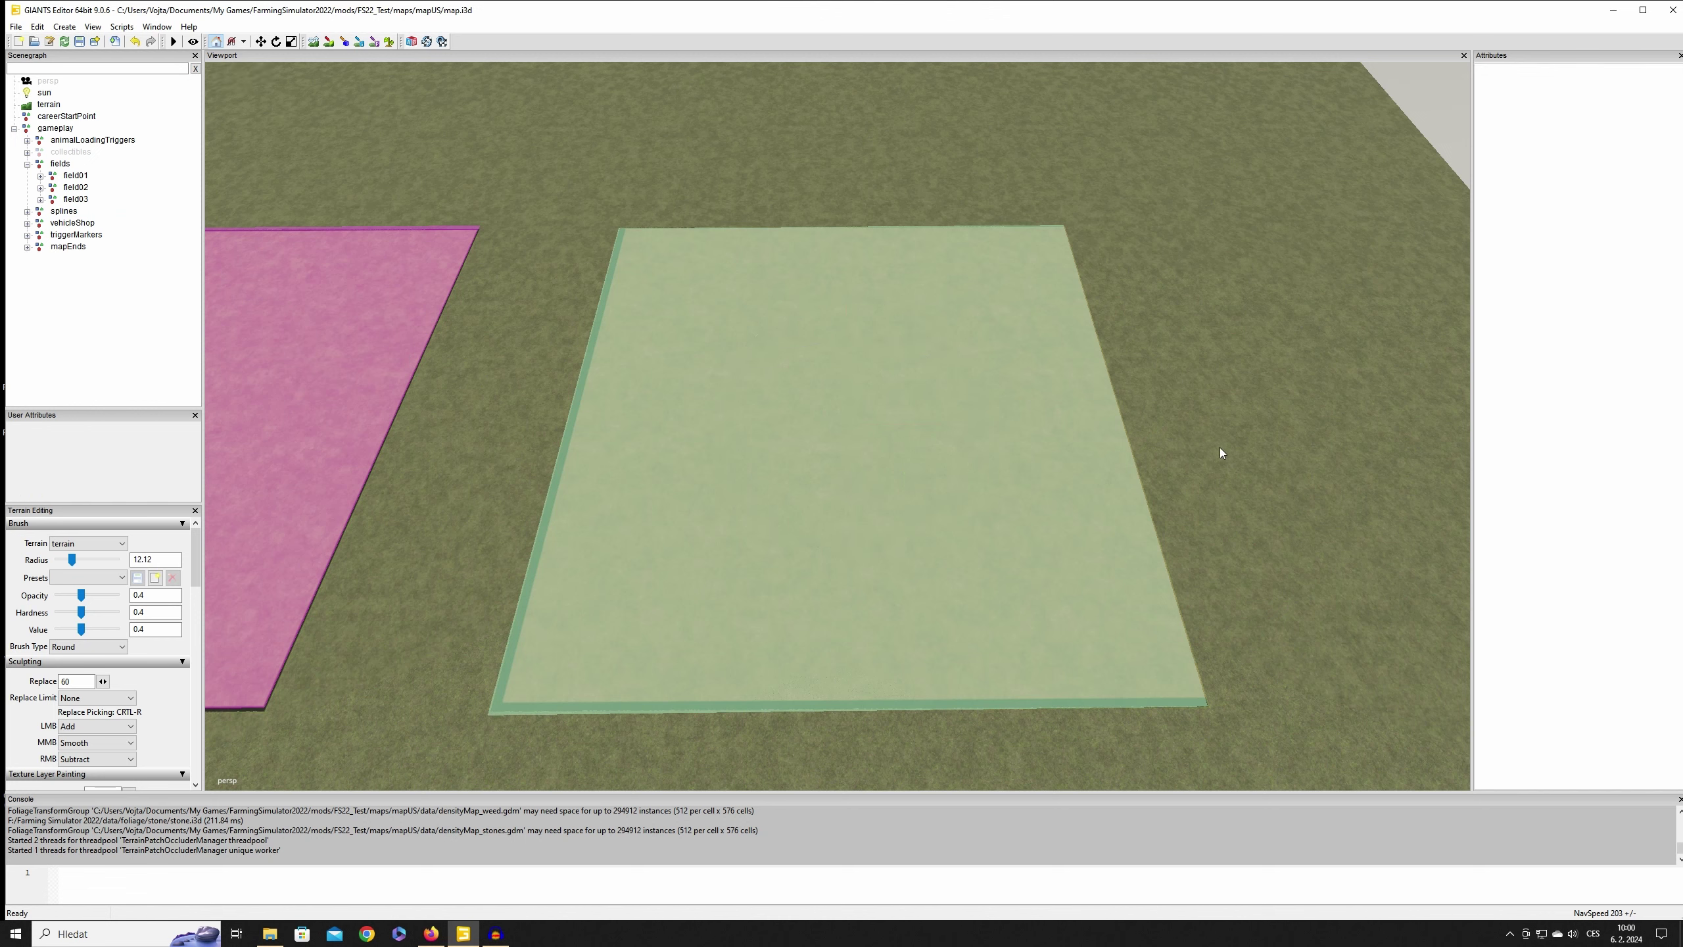
left_click_drag(1370, 468, 1241, 421, "alt")
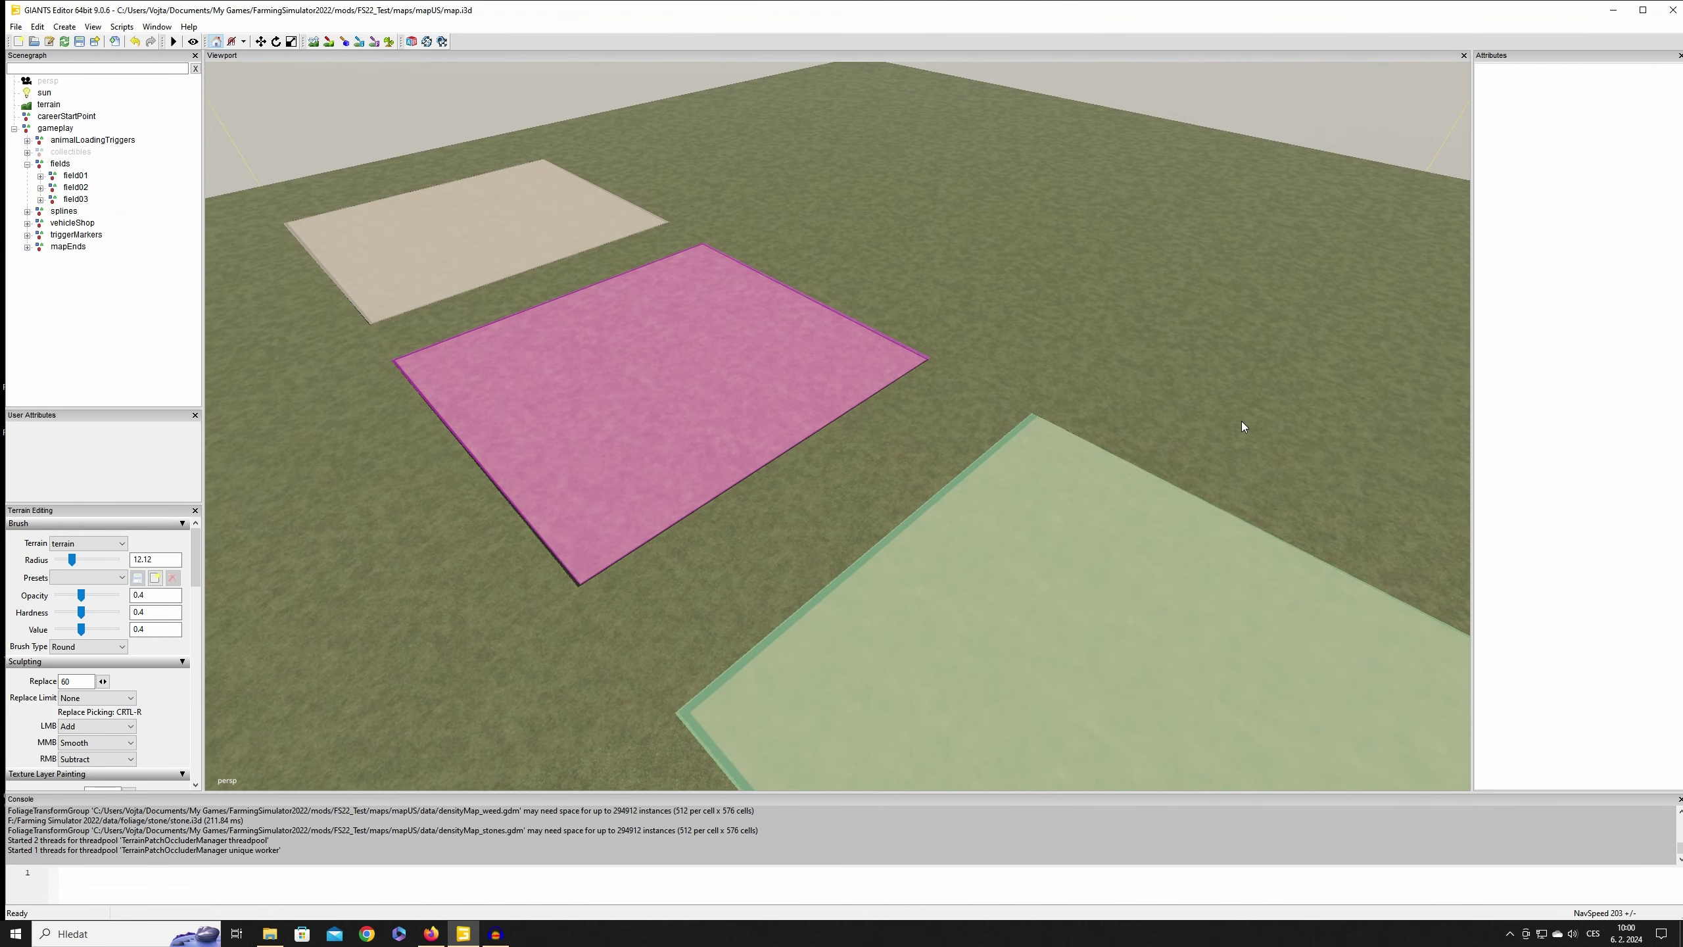
right_click_drag(1243, 426, 1223, 428)
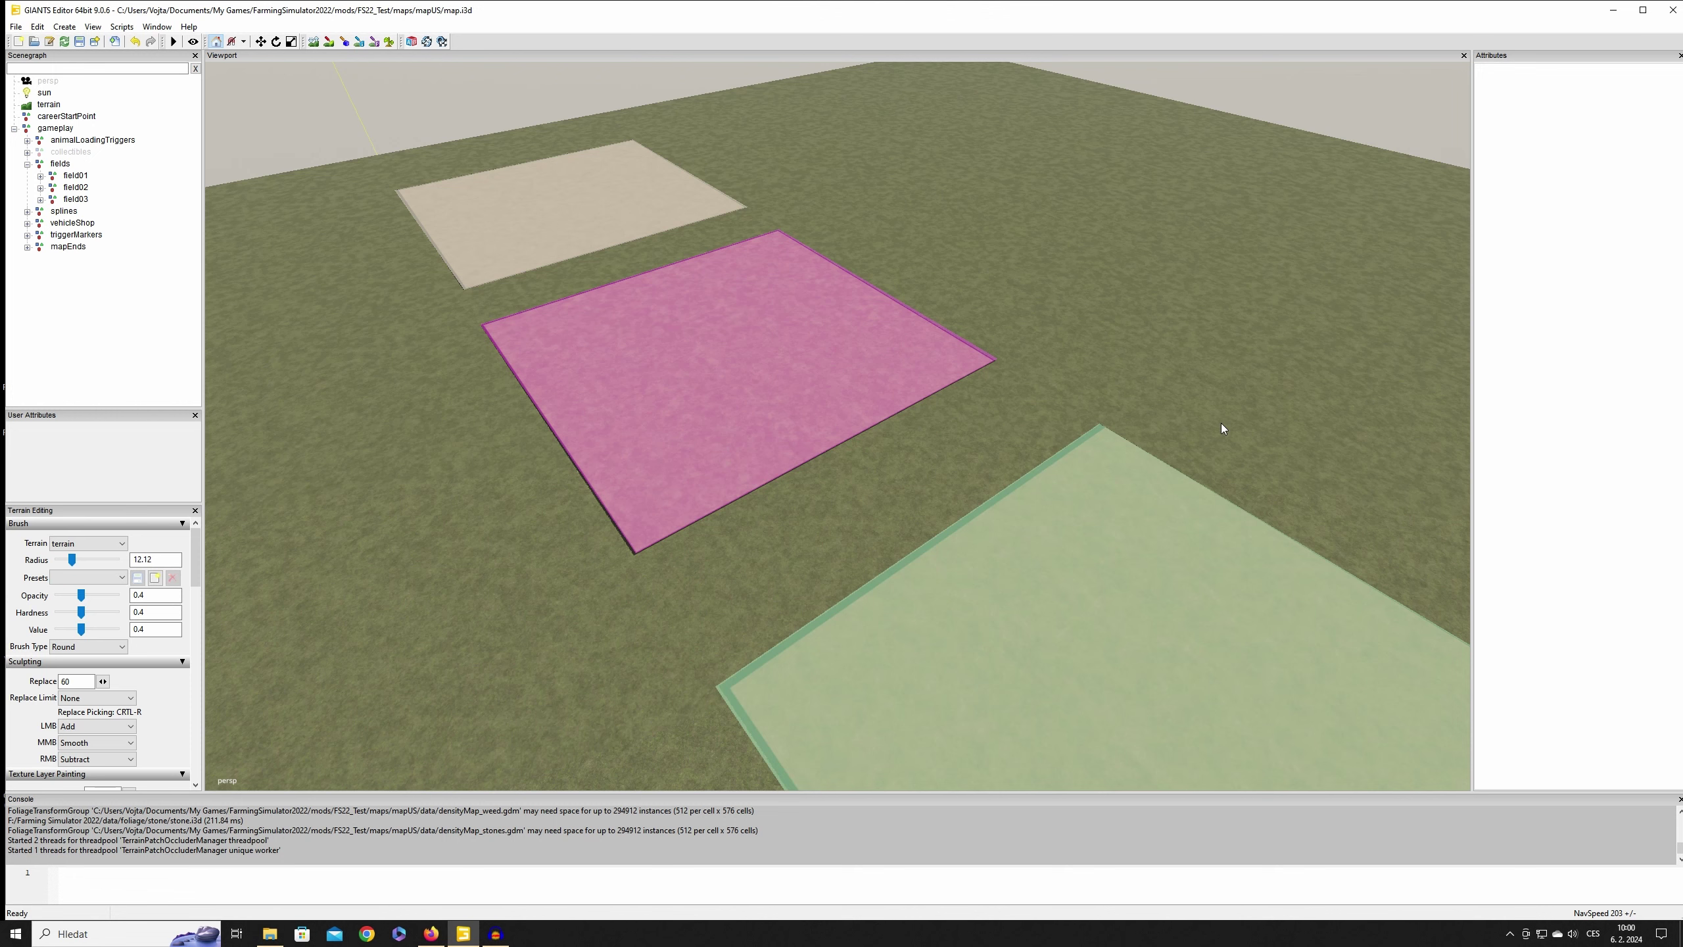
right_click_drag(1222, 423, 1249, 426)
Step: Set the terrain paint layer to terrainDetail with the Cultivated ground type
key("s")
key("s")
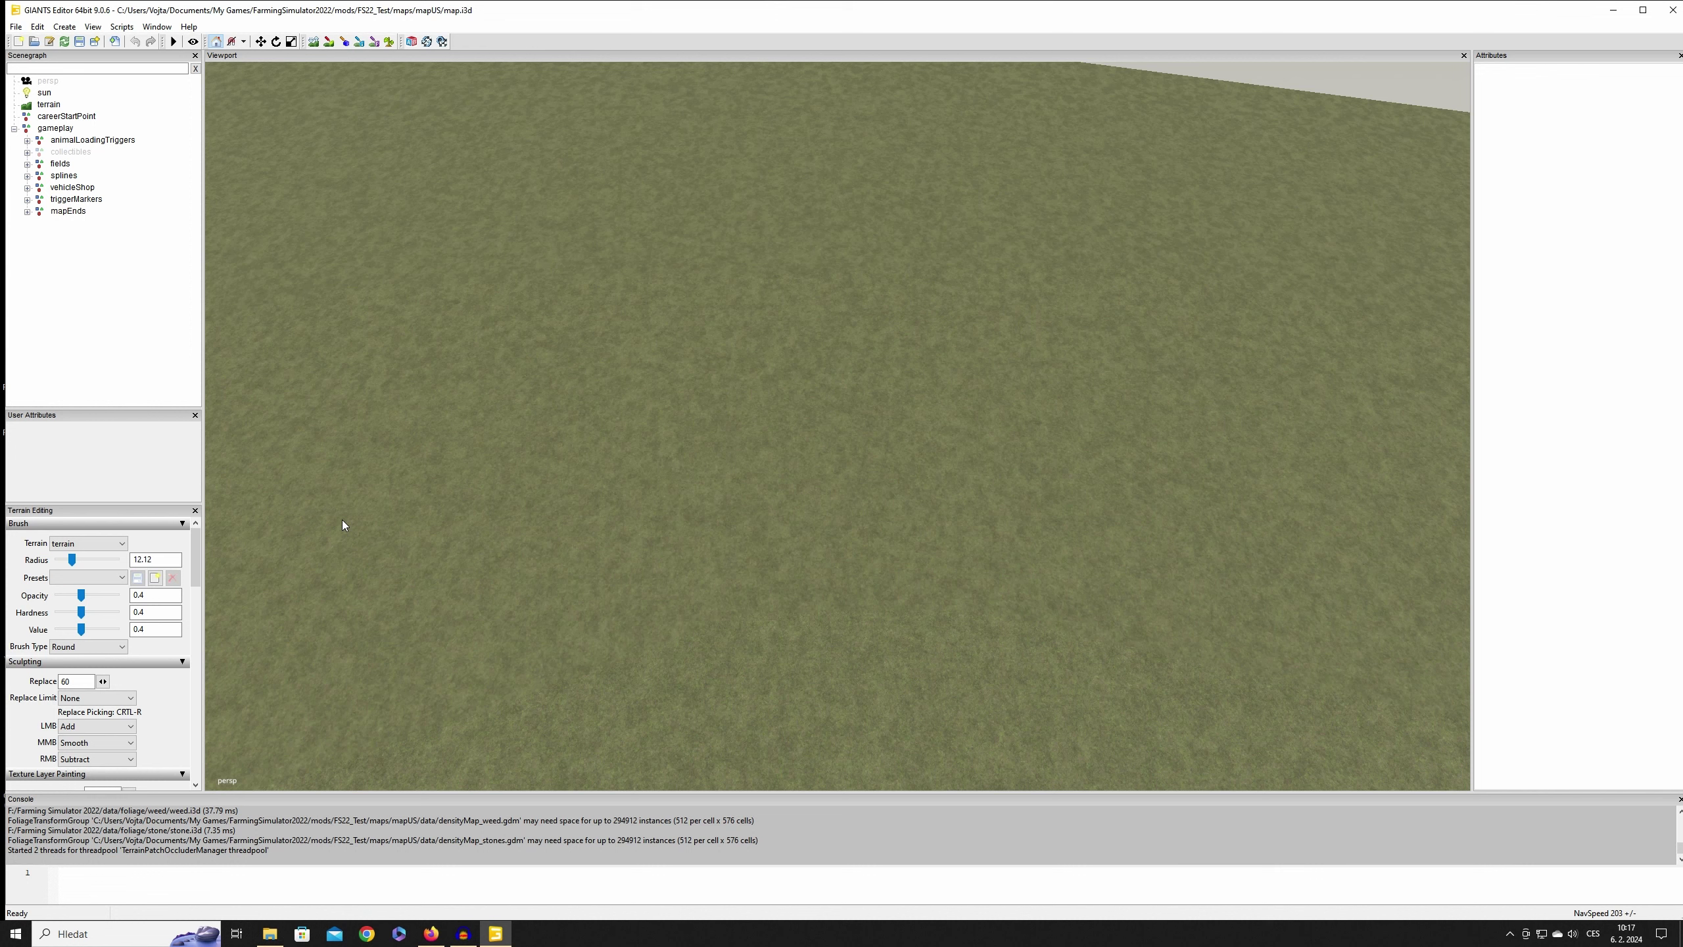
left_click_drag(195, 568, 200, 703)
scroll(201, 678, "up", 1)
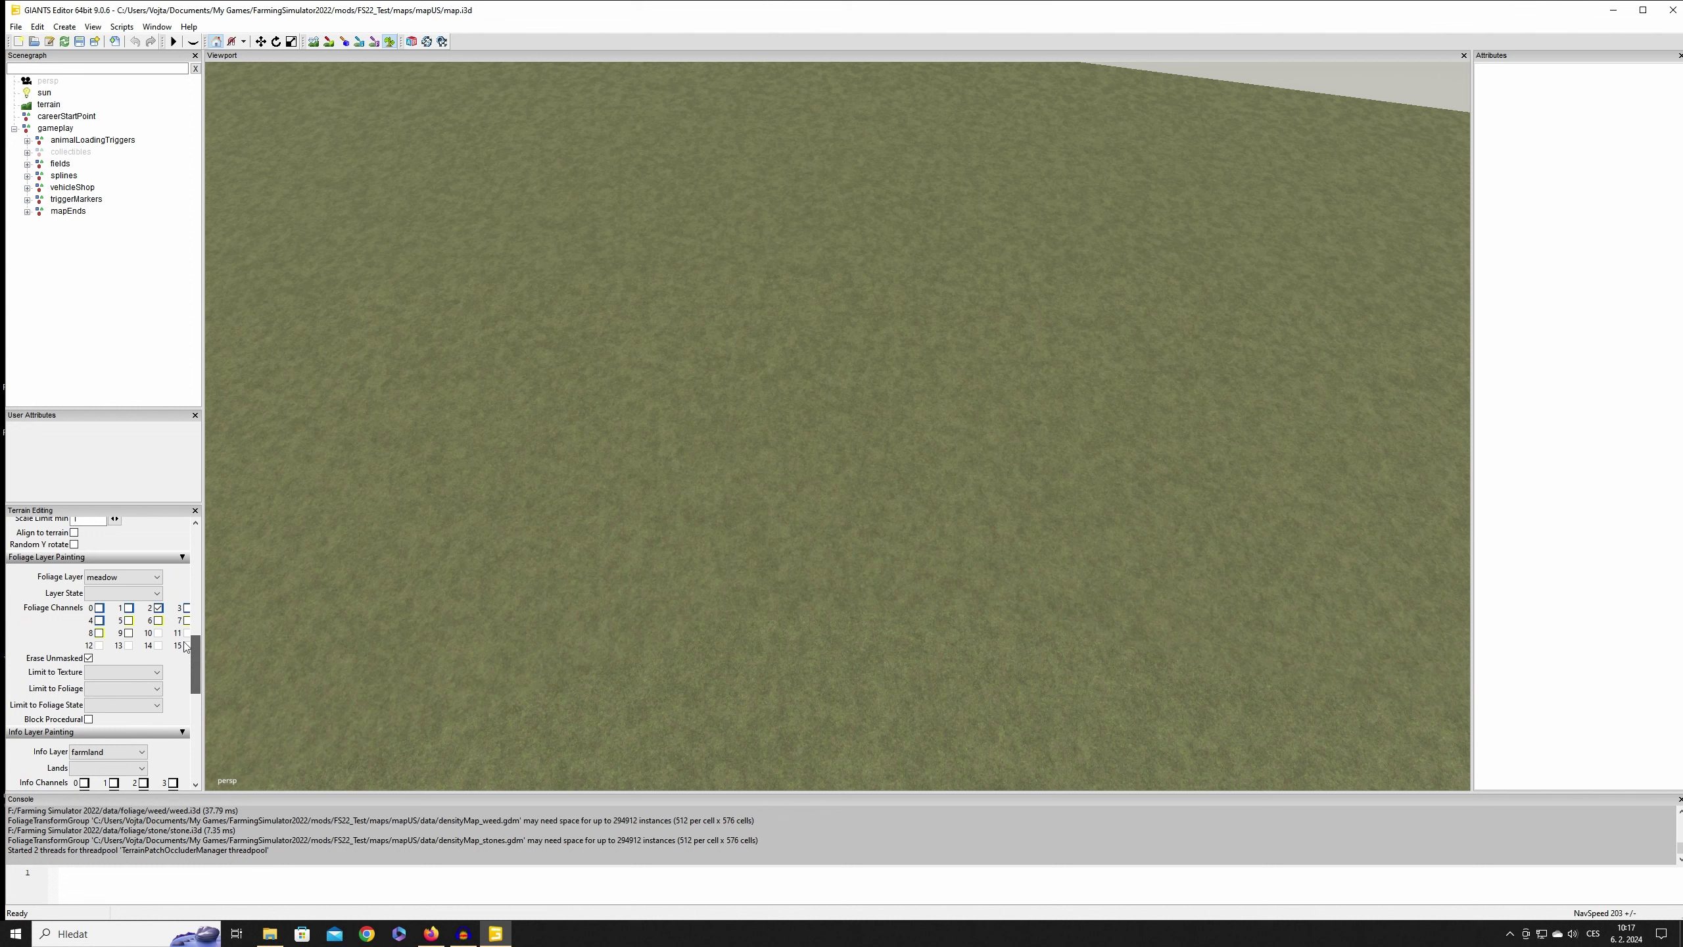
left_click(156, 577)
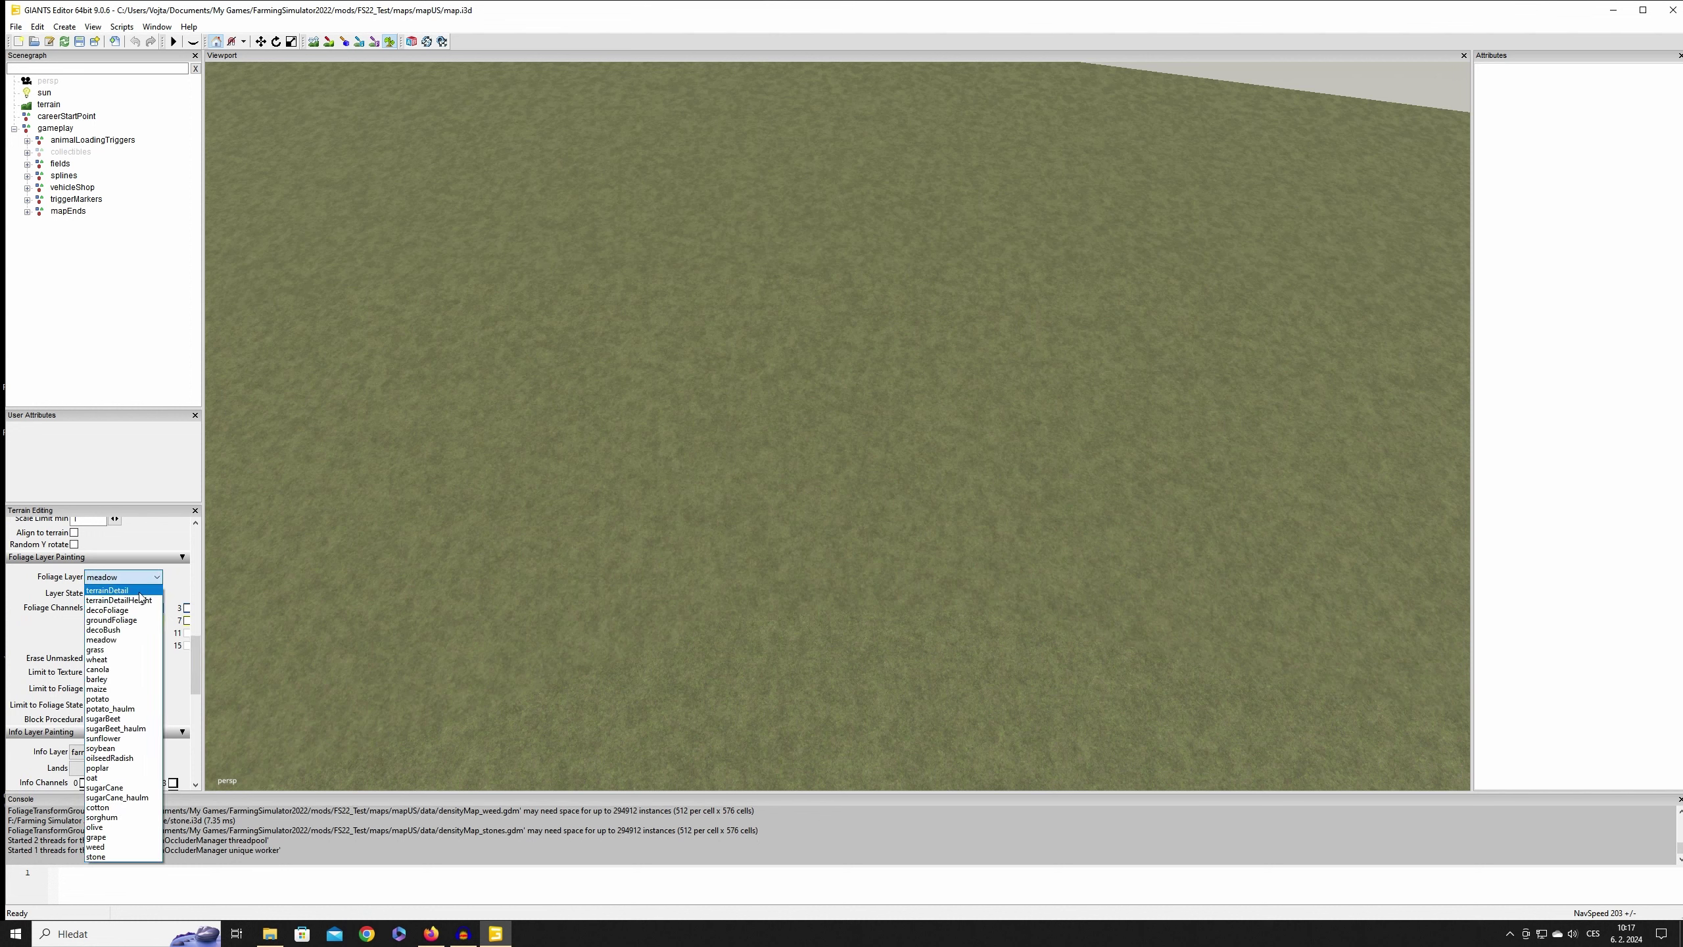
left_click(107, 589)
left_click(156, 594)
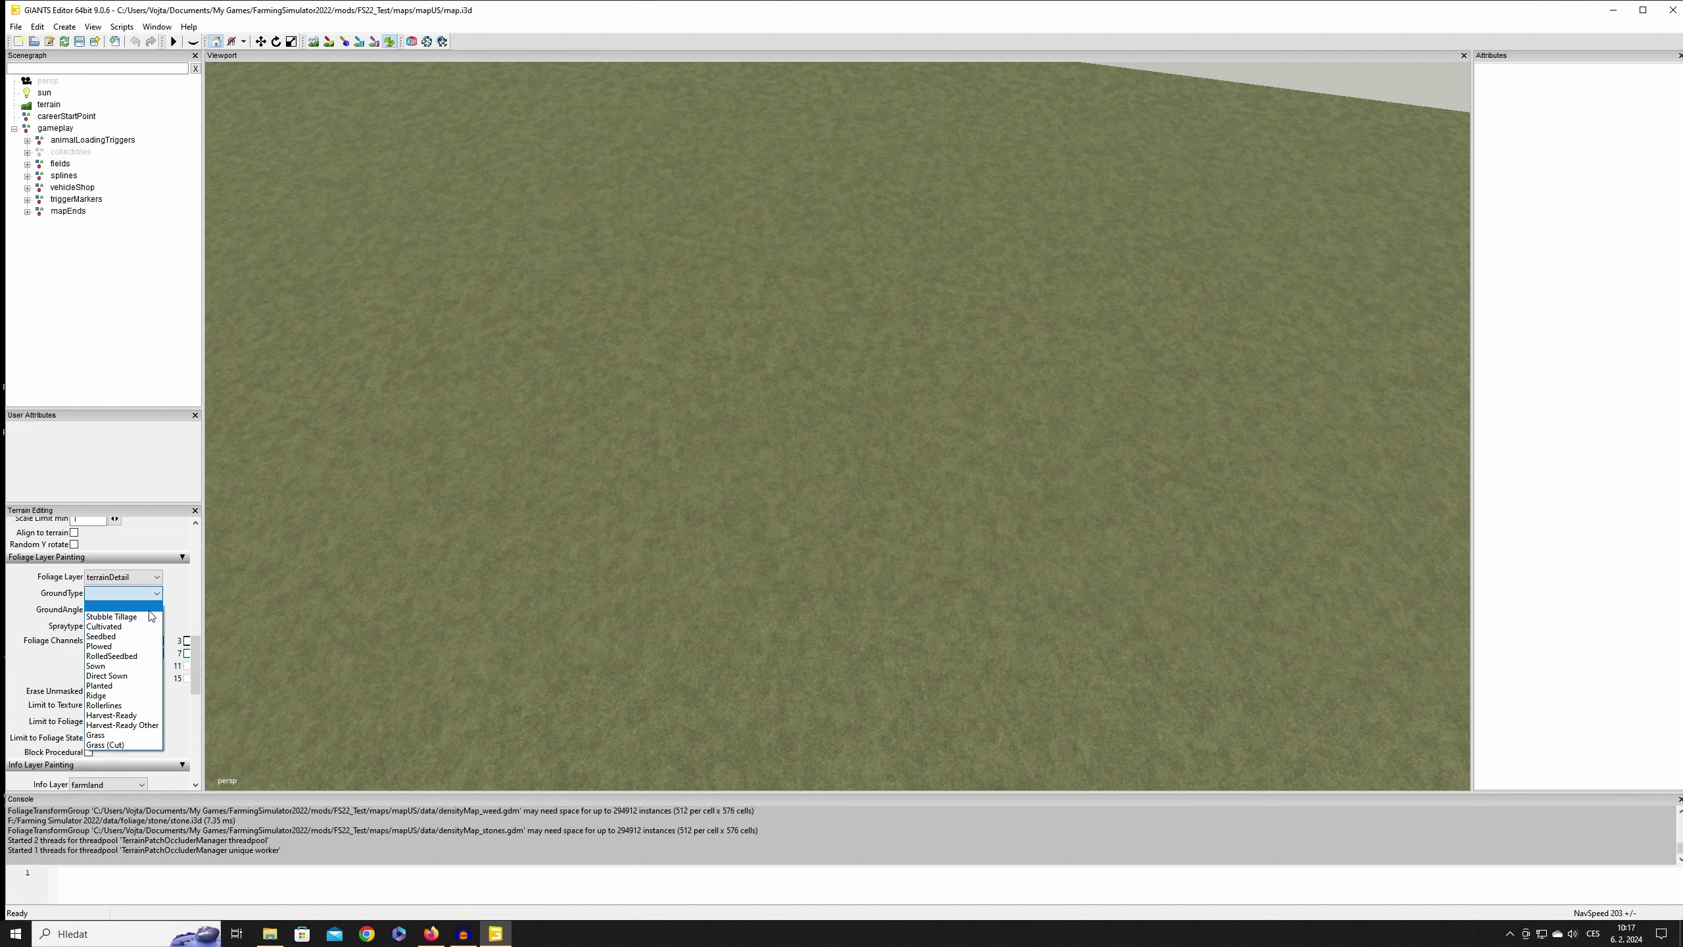
left_click(112, 624)
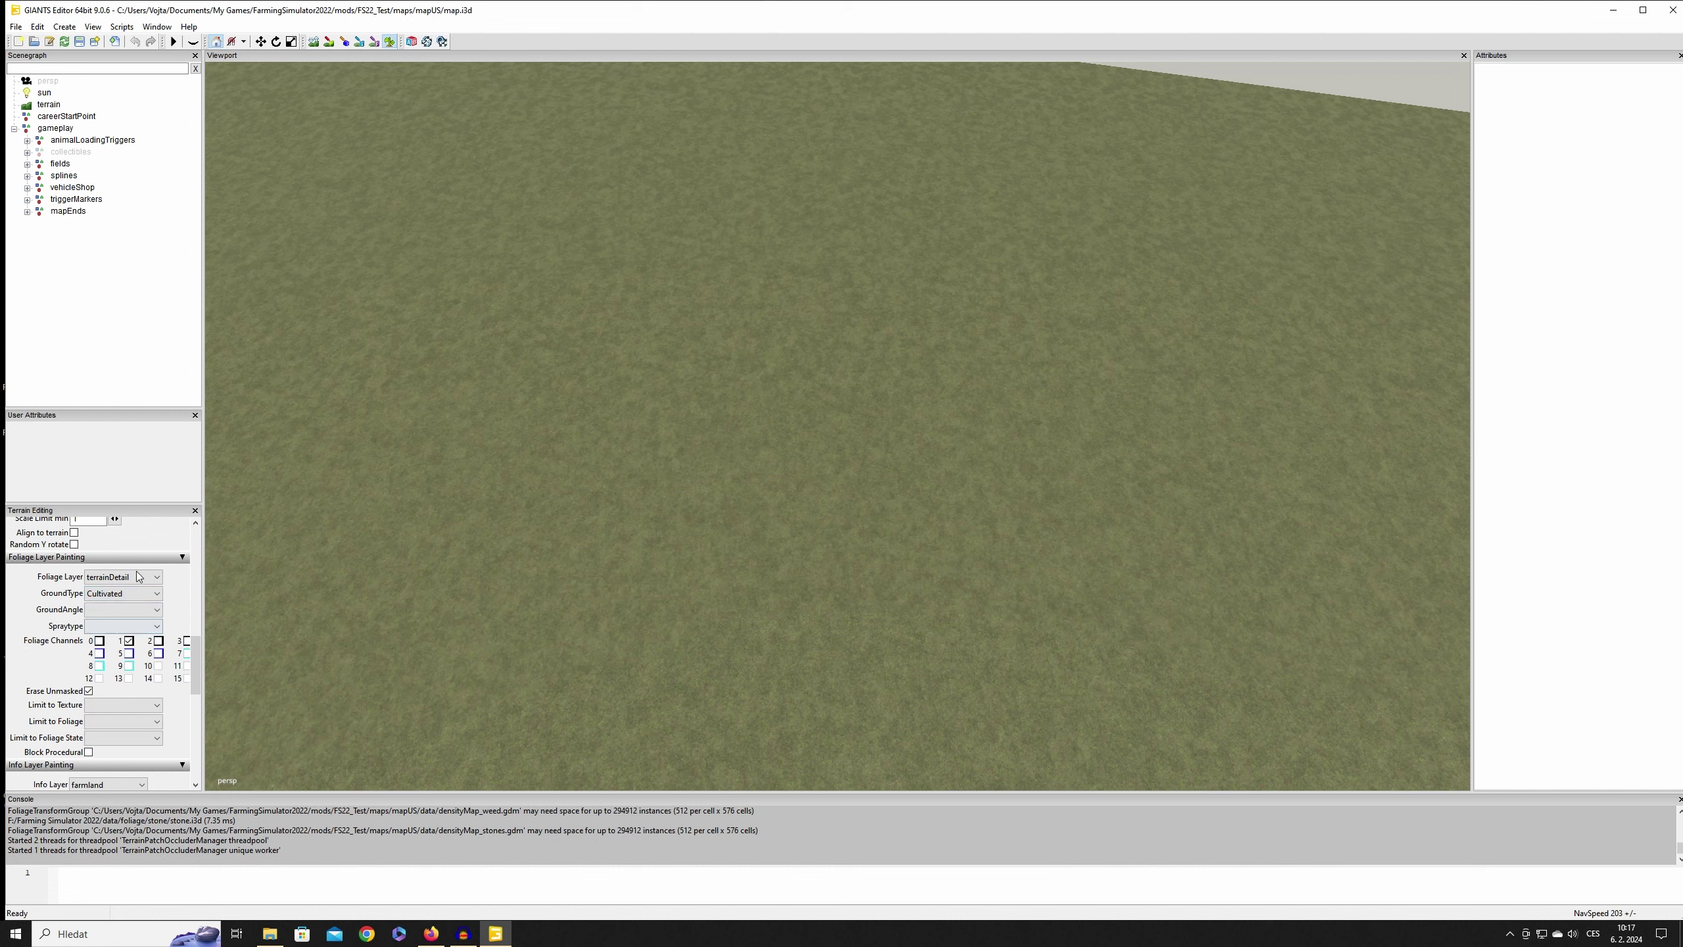
Step: Increase the terrain brush radius to 84
scroll(115, 570, "up", 10)
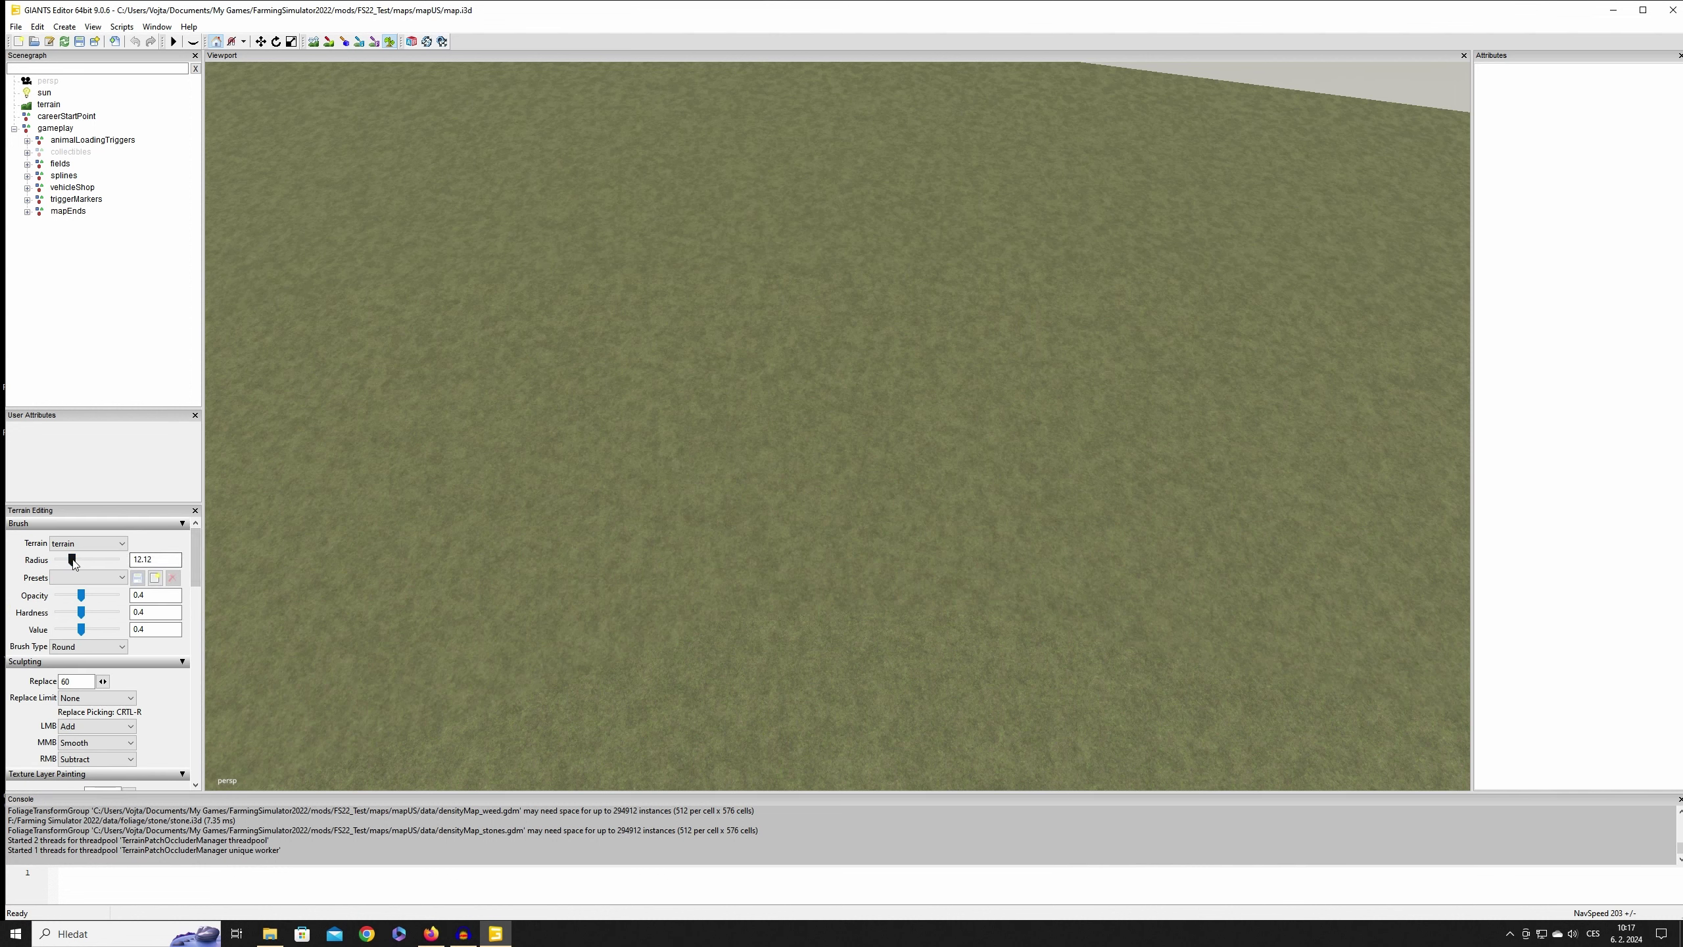
left_click_drag(71, 560, 116, 560)
scroll(984, 468, "up", 3)
scroll(1007, 498, "up", 3, "ctrl")
scroll(1031, 488, "up", 1, "ctrl")
Step: Paint a wide dark S-shaped cultivated strip across the grass and save map.i3d
left_click_drag(548, 318, 360, 334)
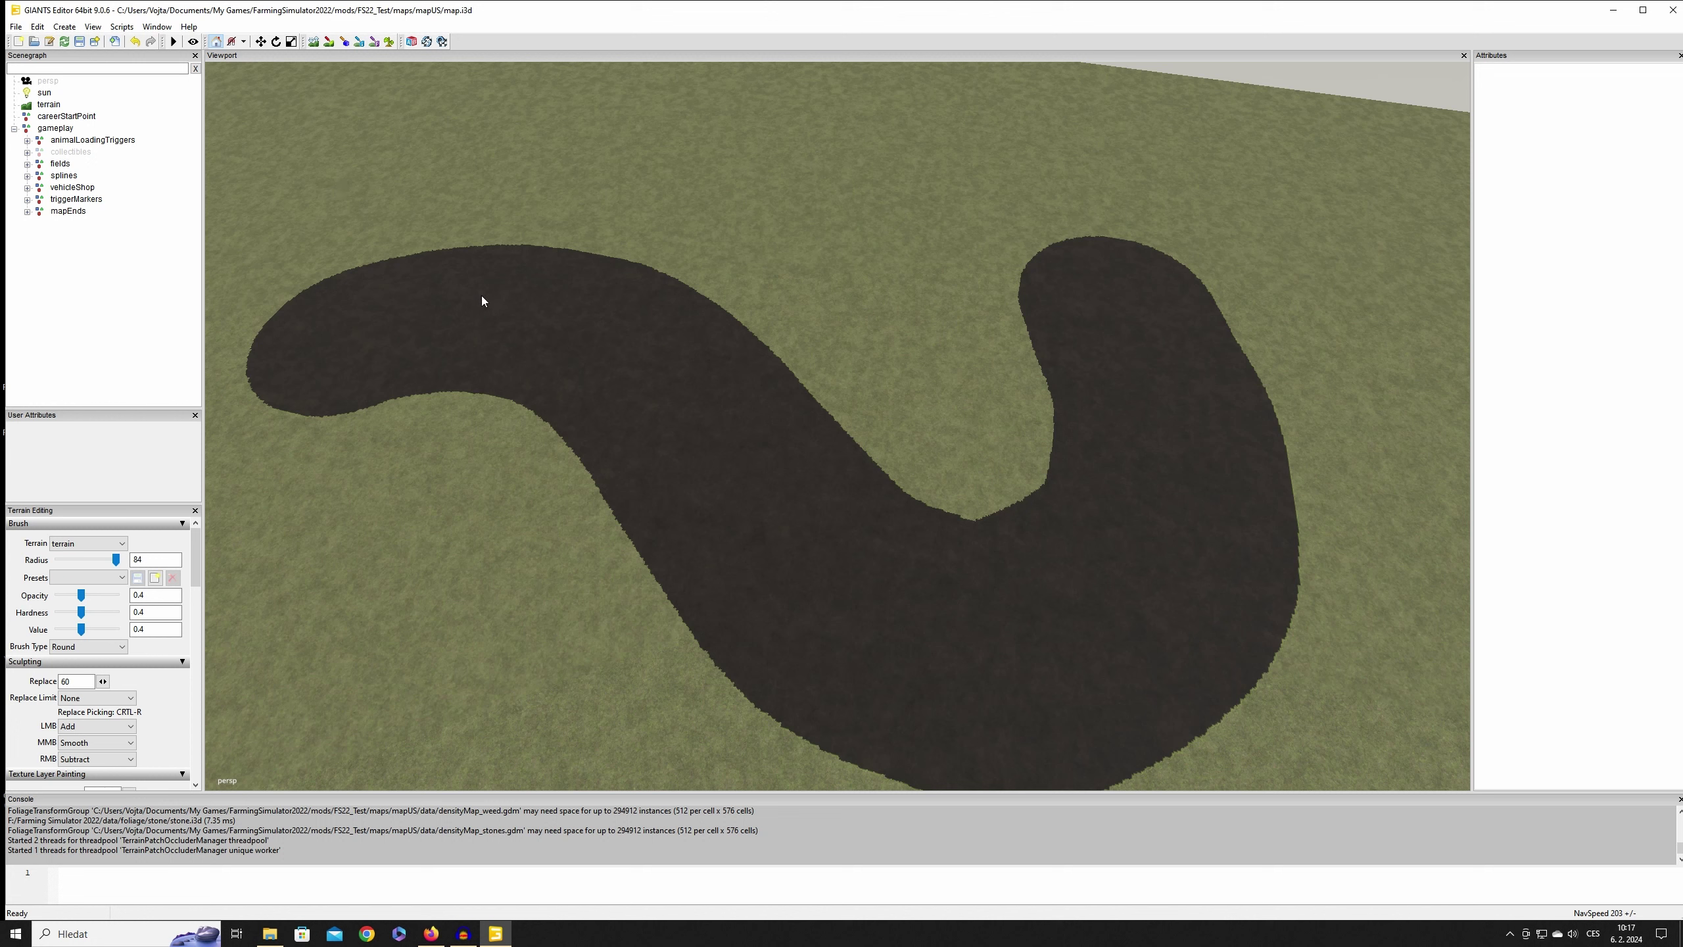
left_click_drag(986, 399, 725, 362, "alt")
right_click_drag(724, 361, 1039, 384)
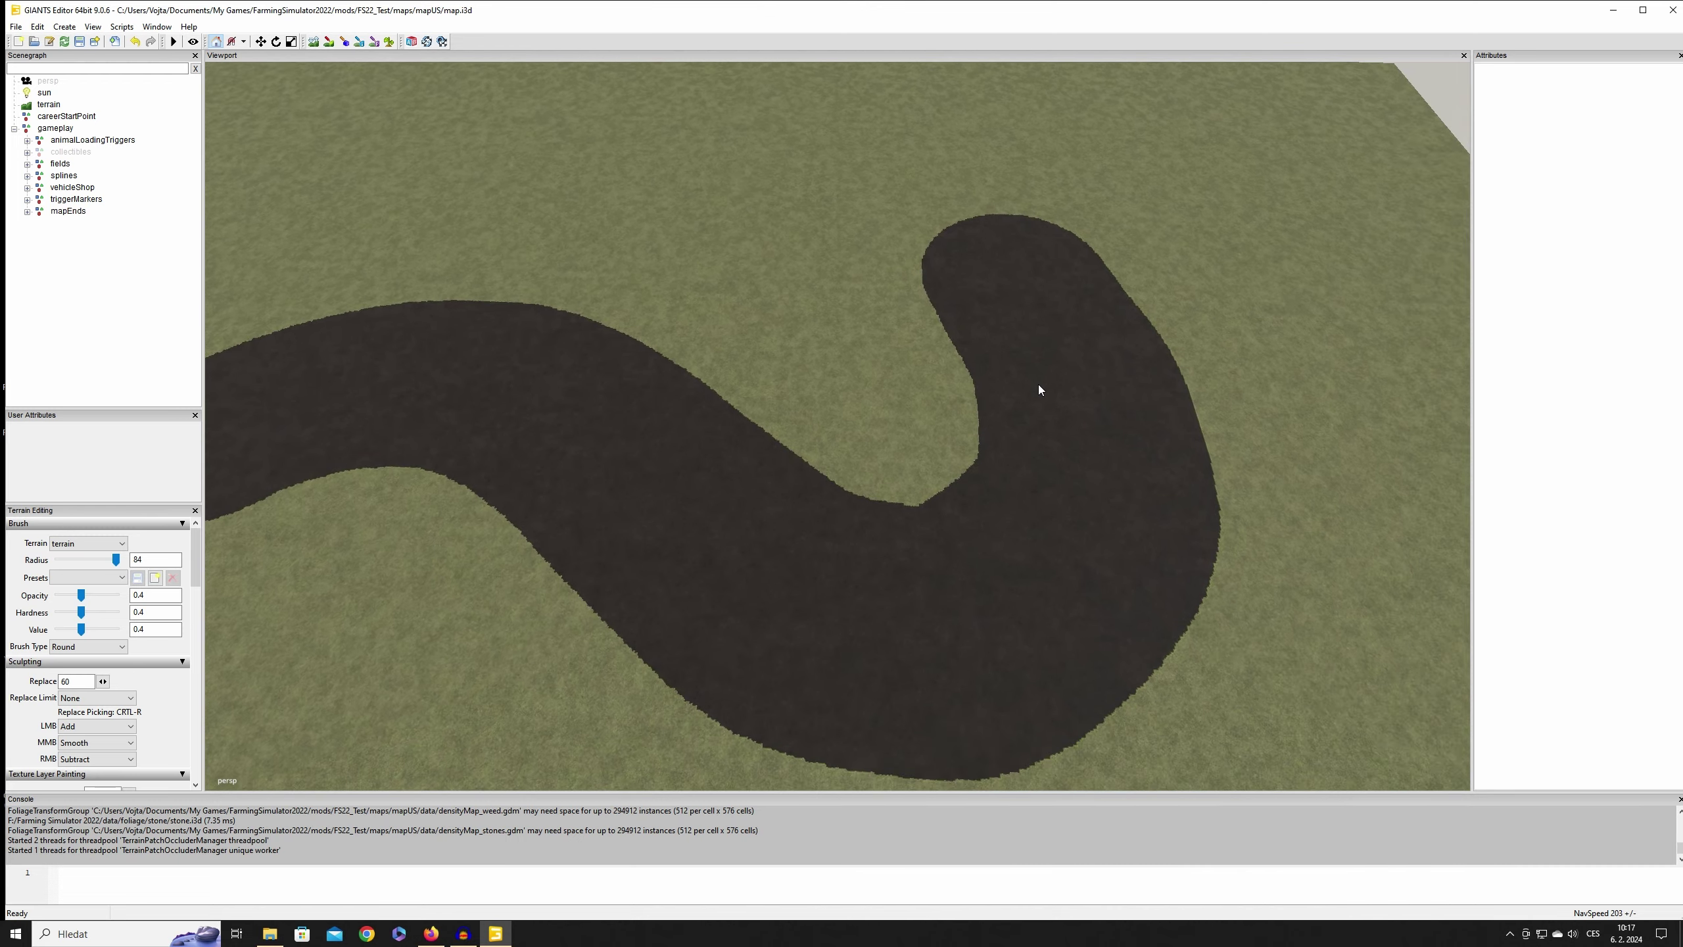
left_click(81, 42)
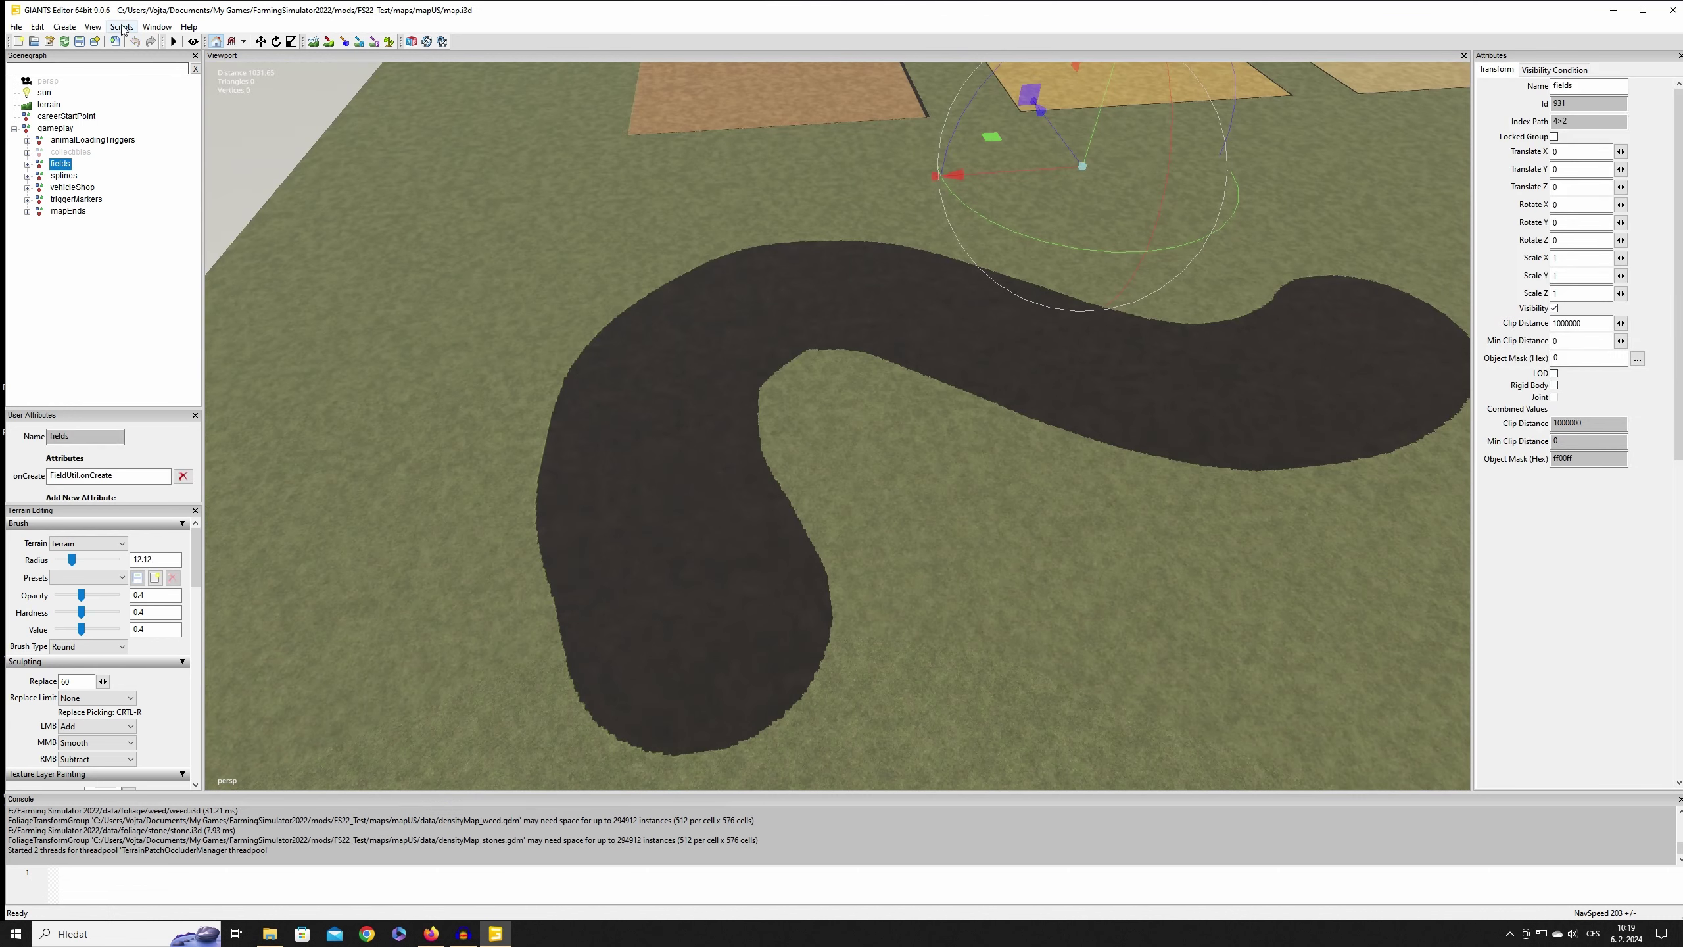
left_click(121, 26)
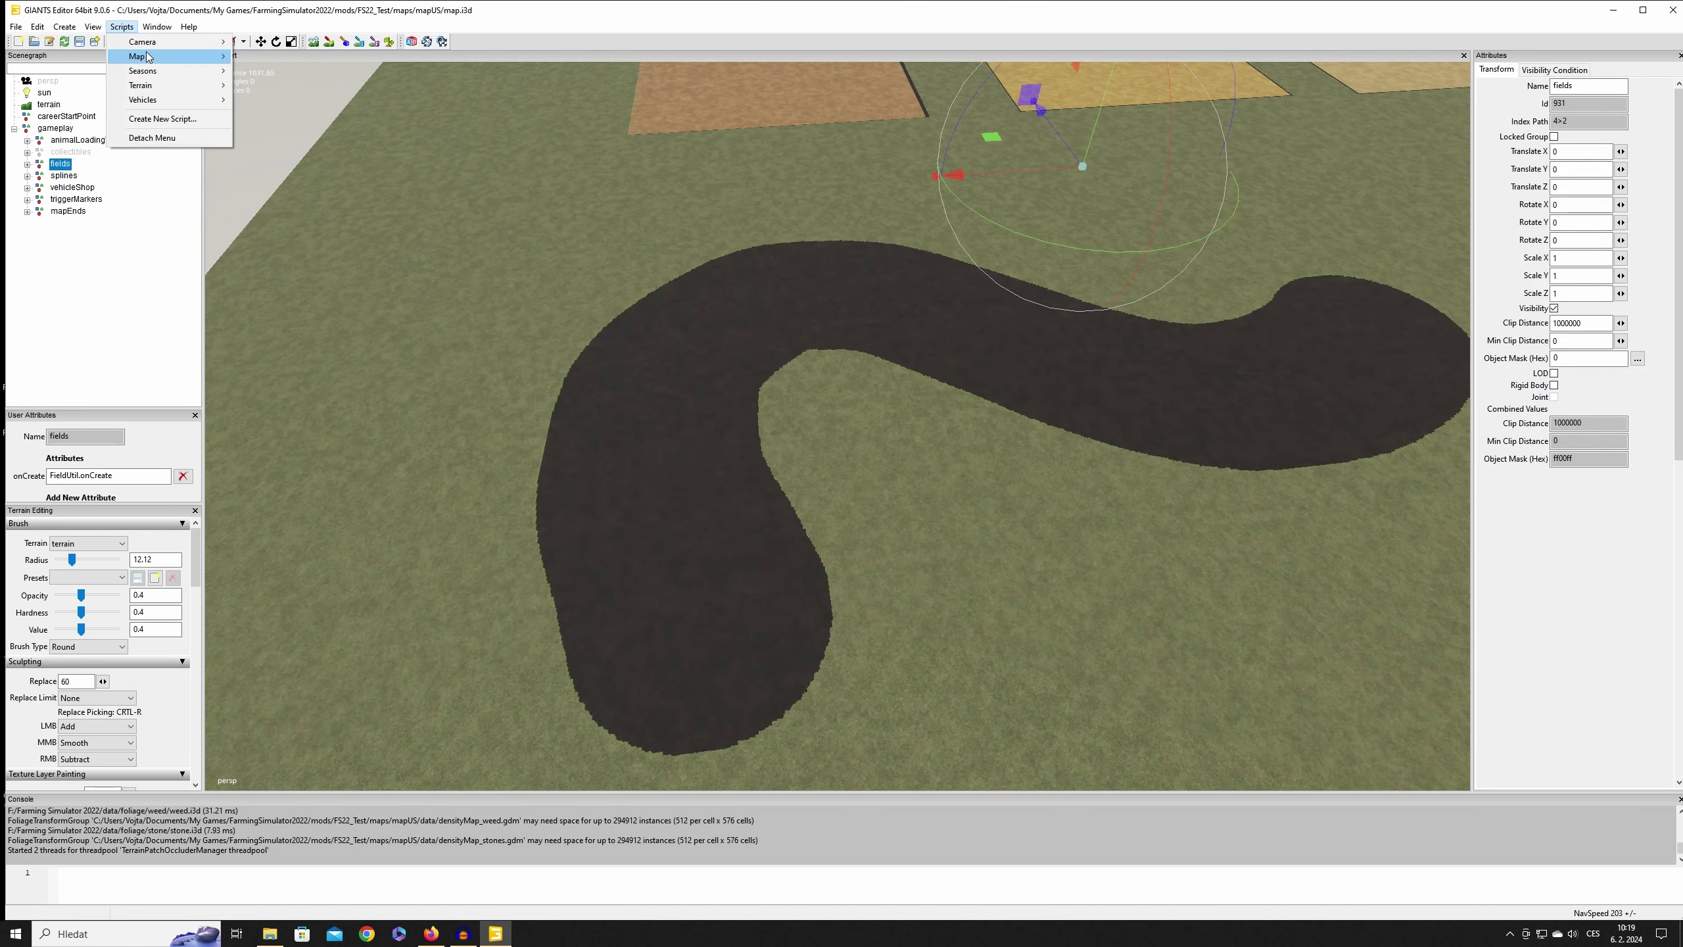
Step: Turn on Map > Toggle Render Field Areas and duplicate field03 with Ctrl+D
mouse_move(167, 61)
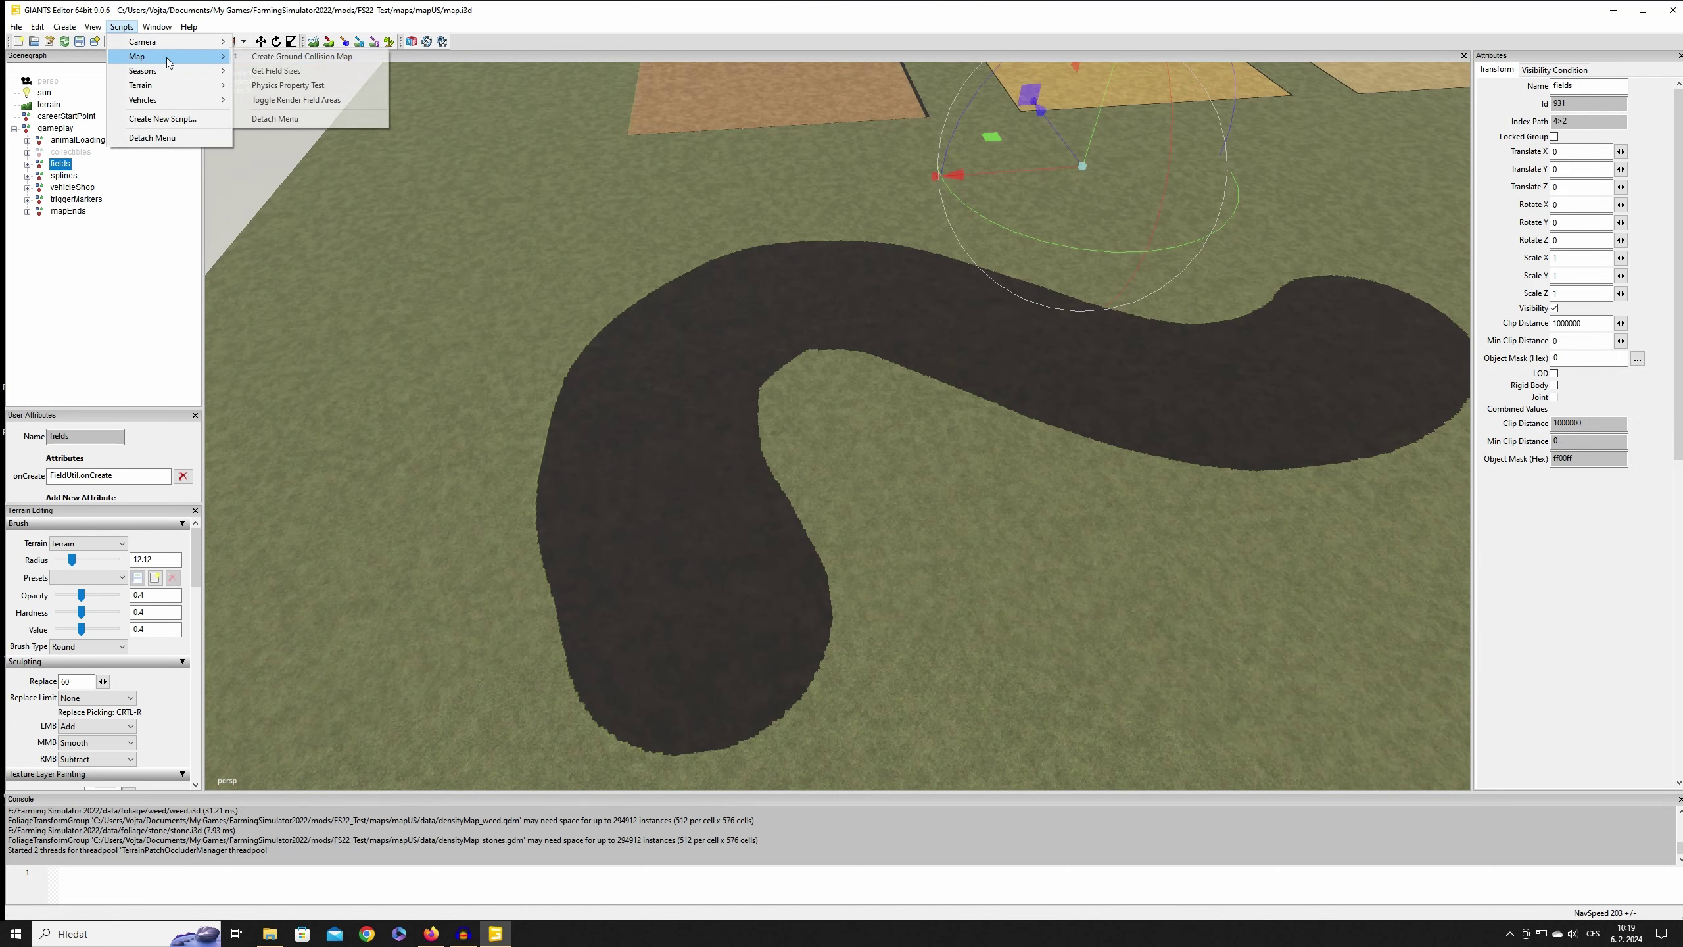
left_click(299, 100)
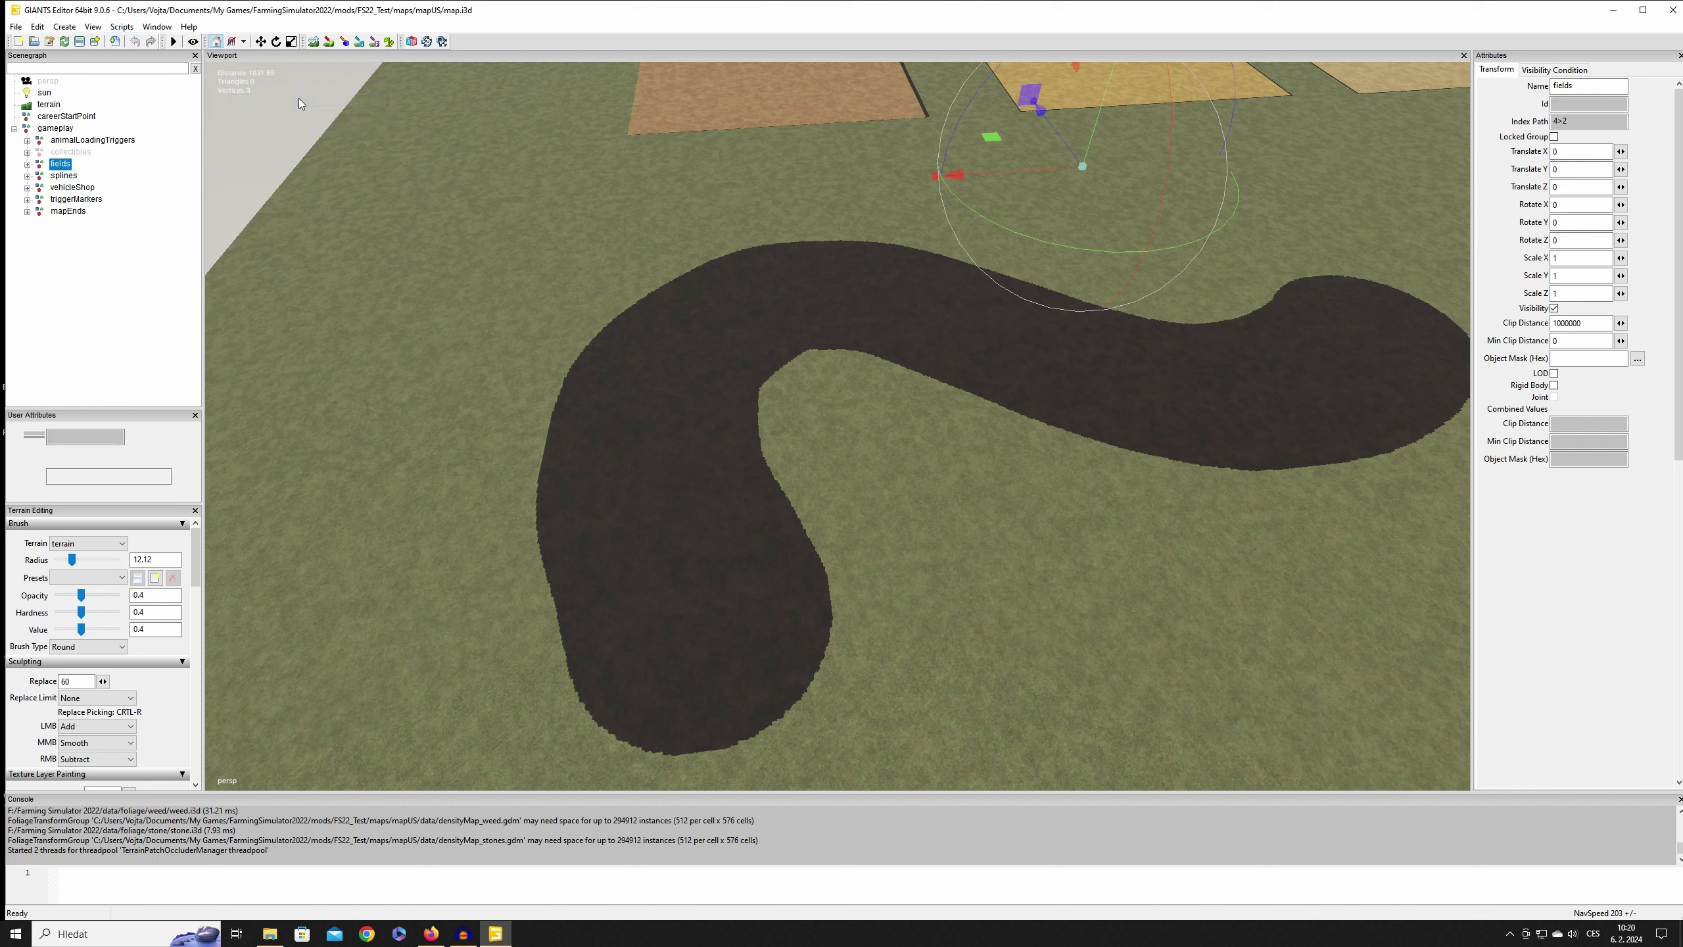
left_click(27, 164)
left_click(76, 200)
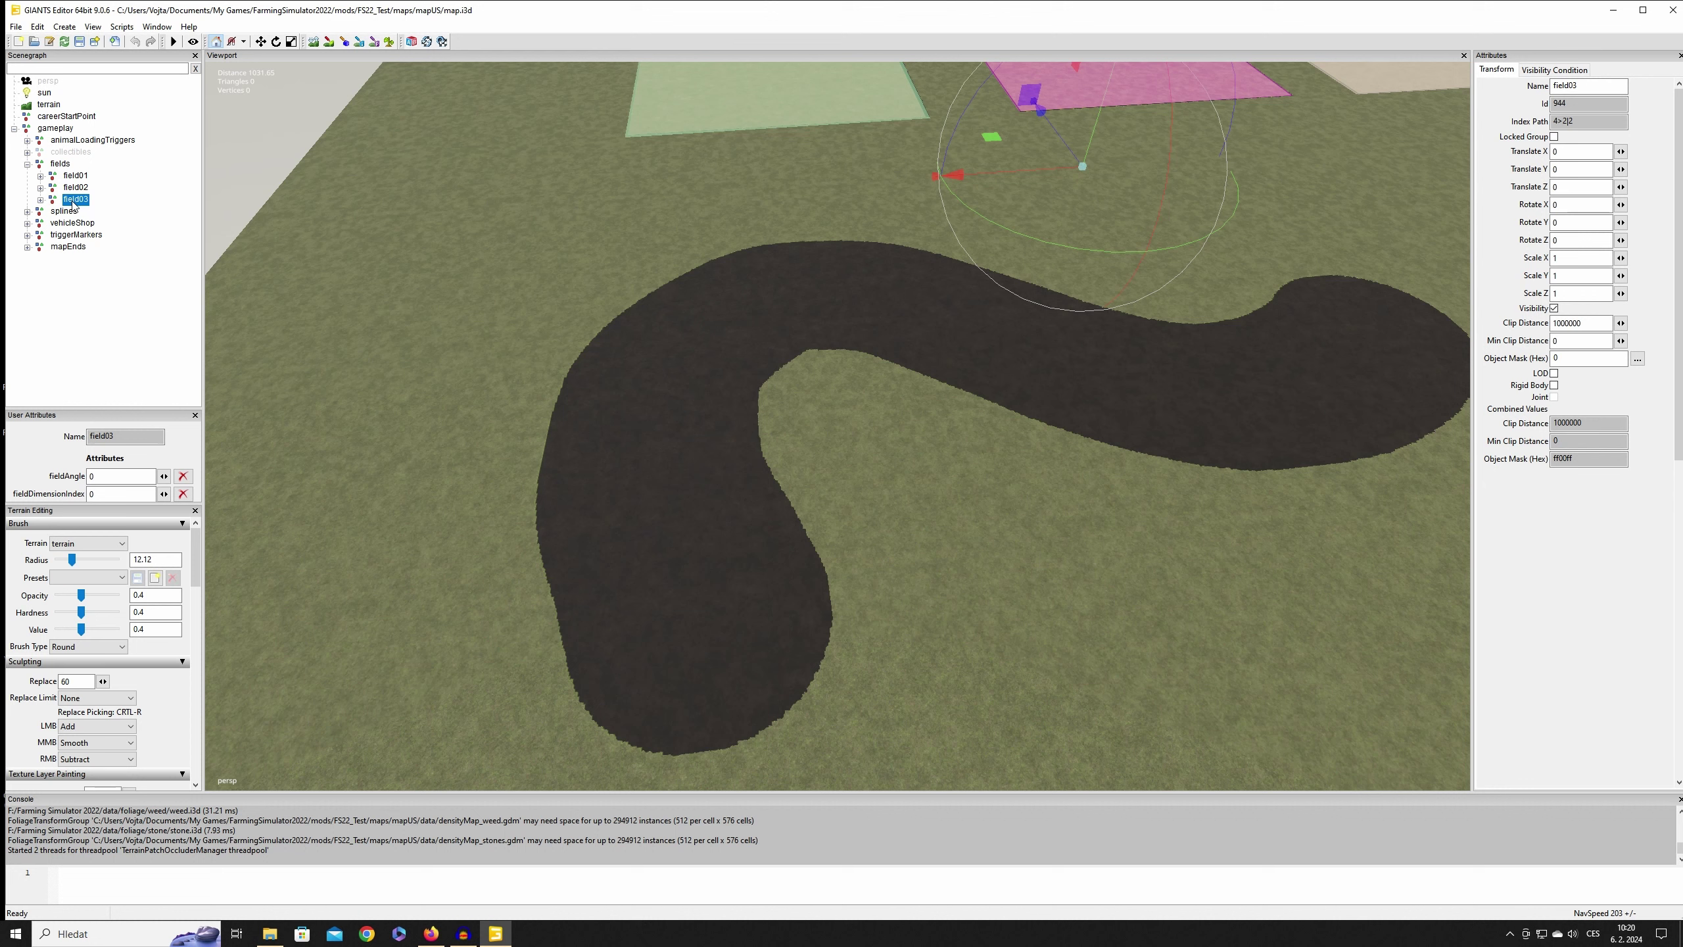
key("ctrl+d")
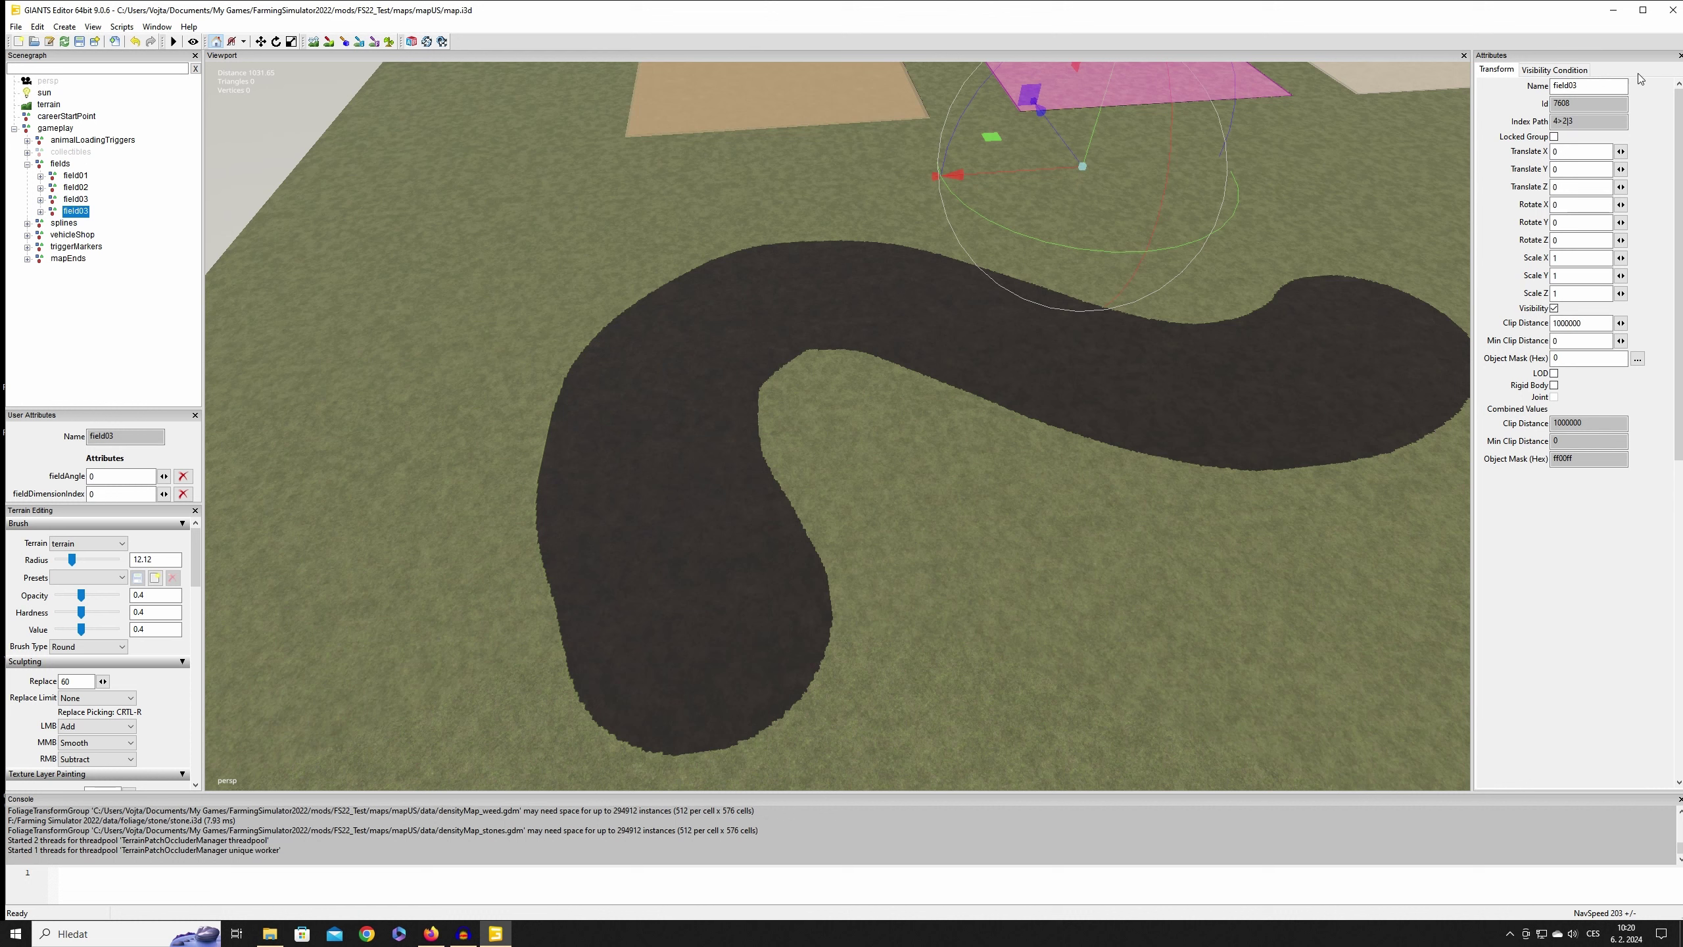
Step: Rename the copy field04, select its fieldDimensions > corner01_1, and save the map
left_click(1587, 85)
key("Return")
left_click(40, 211)
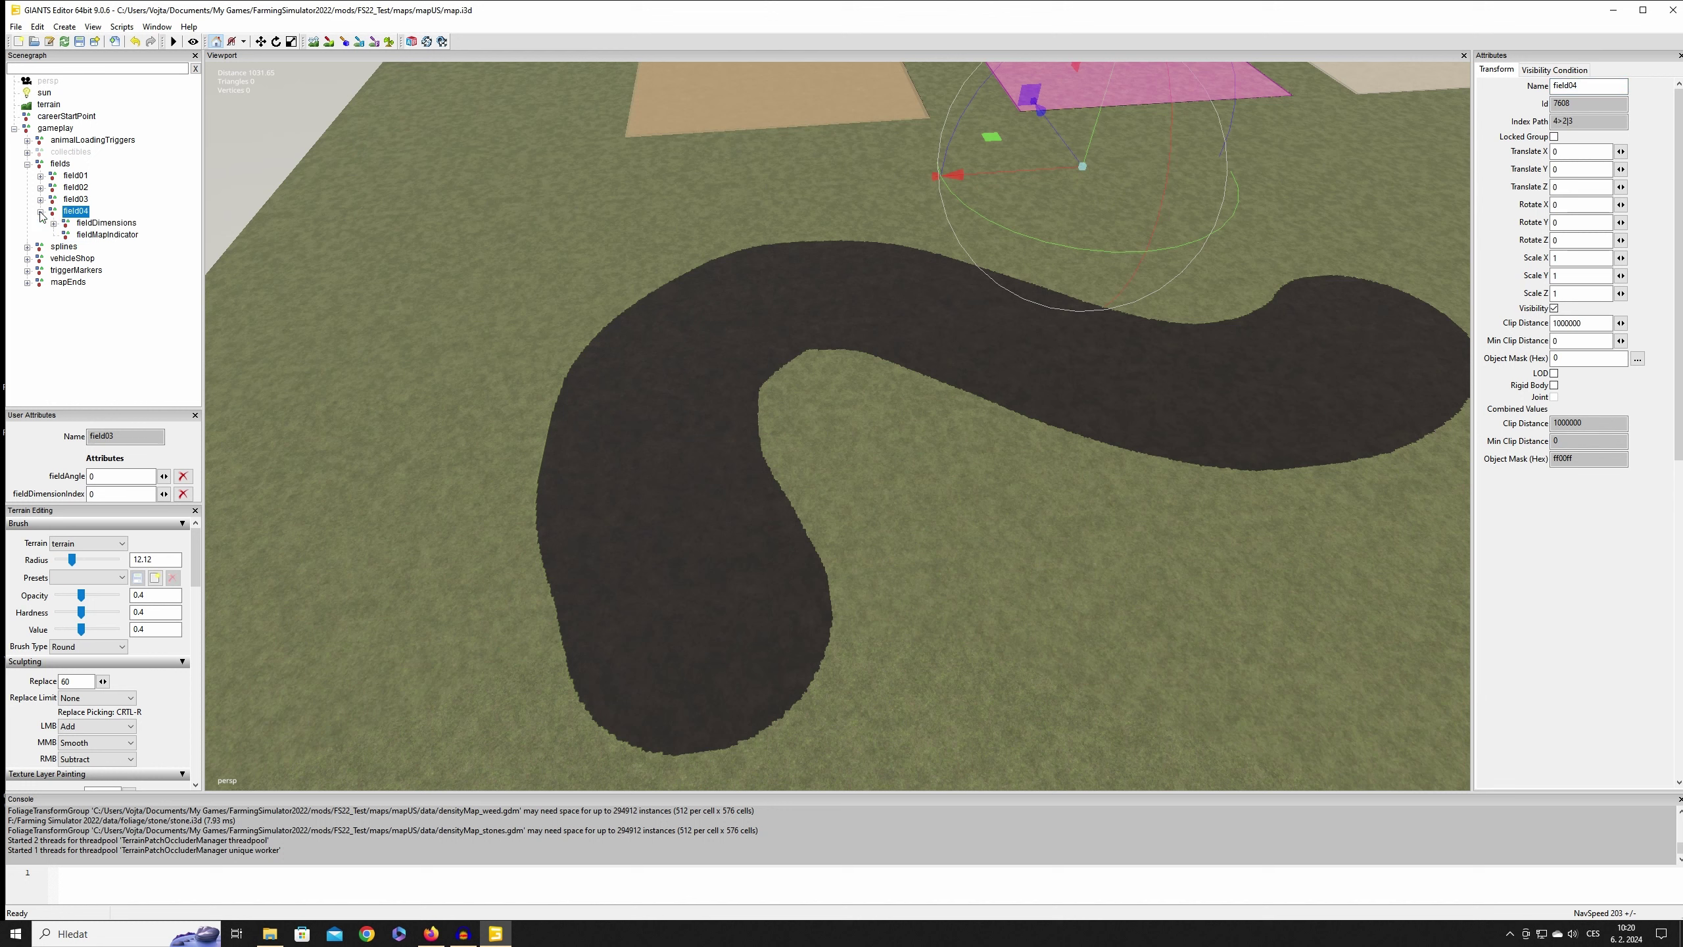
left_click(53, 223)
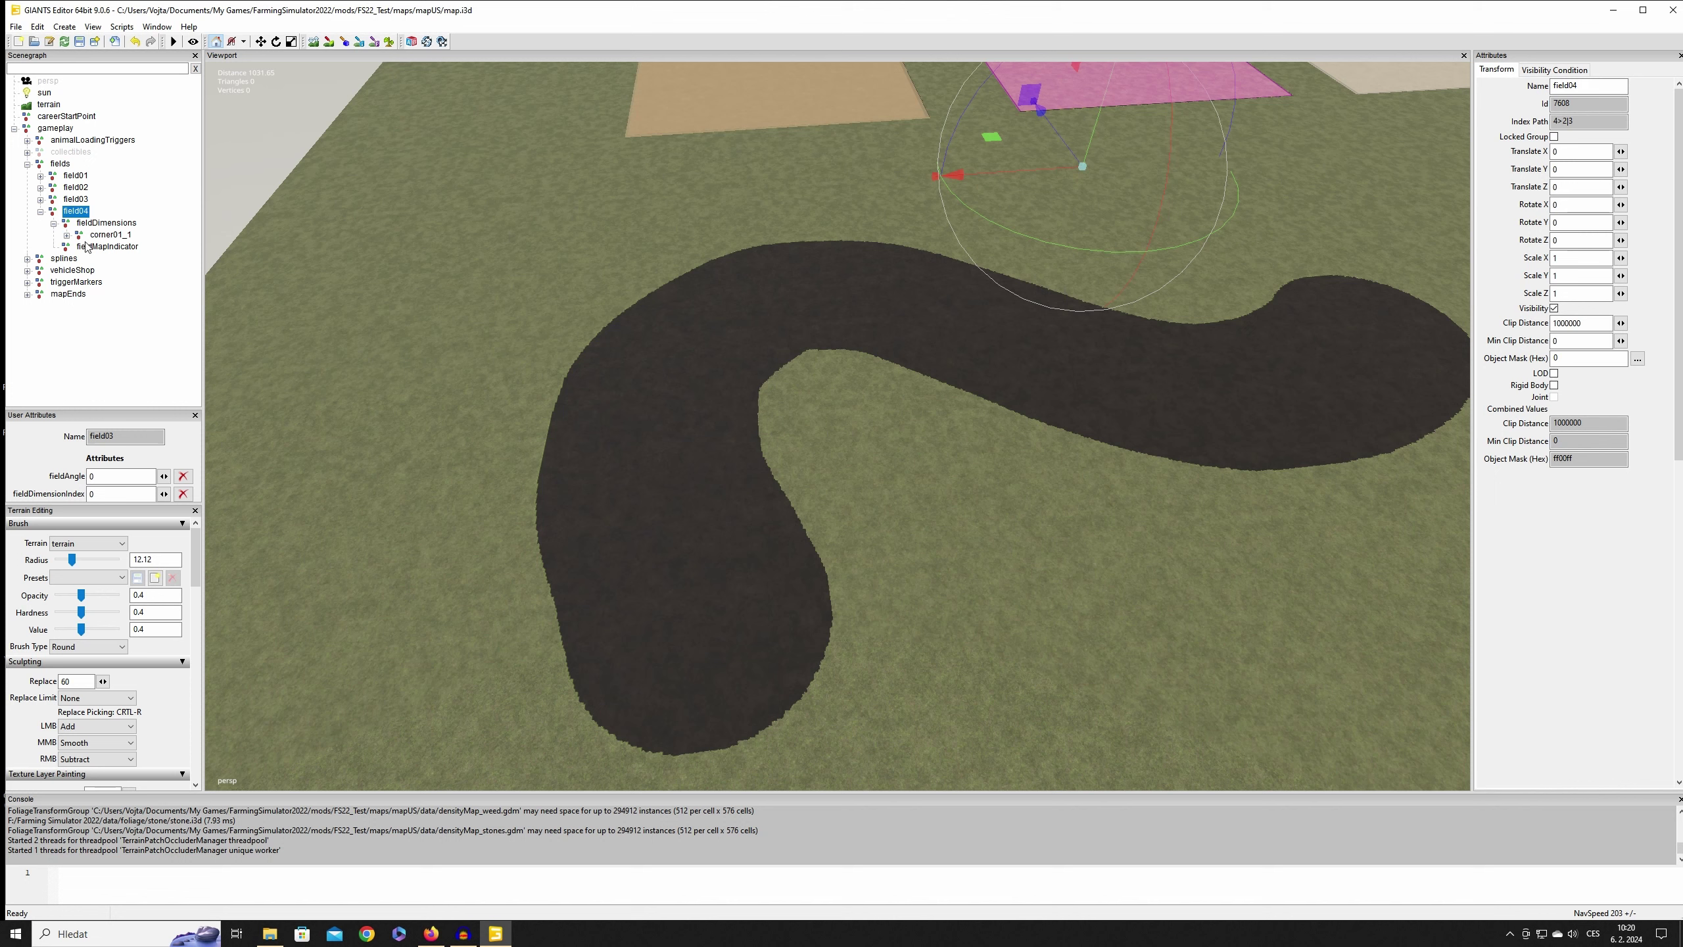
left_click(107, 236)
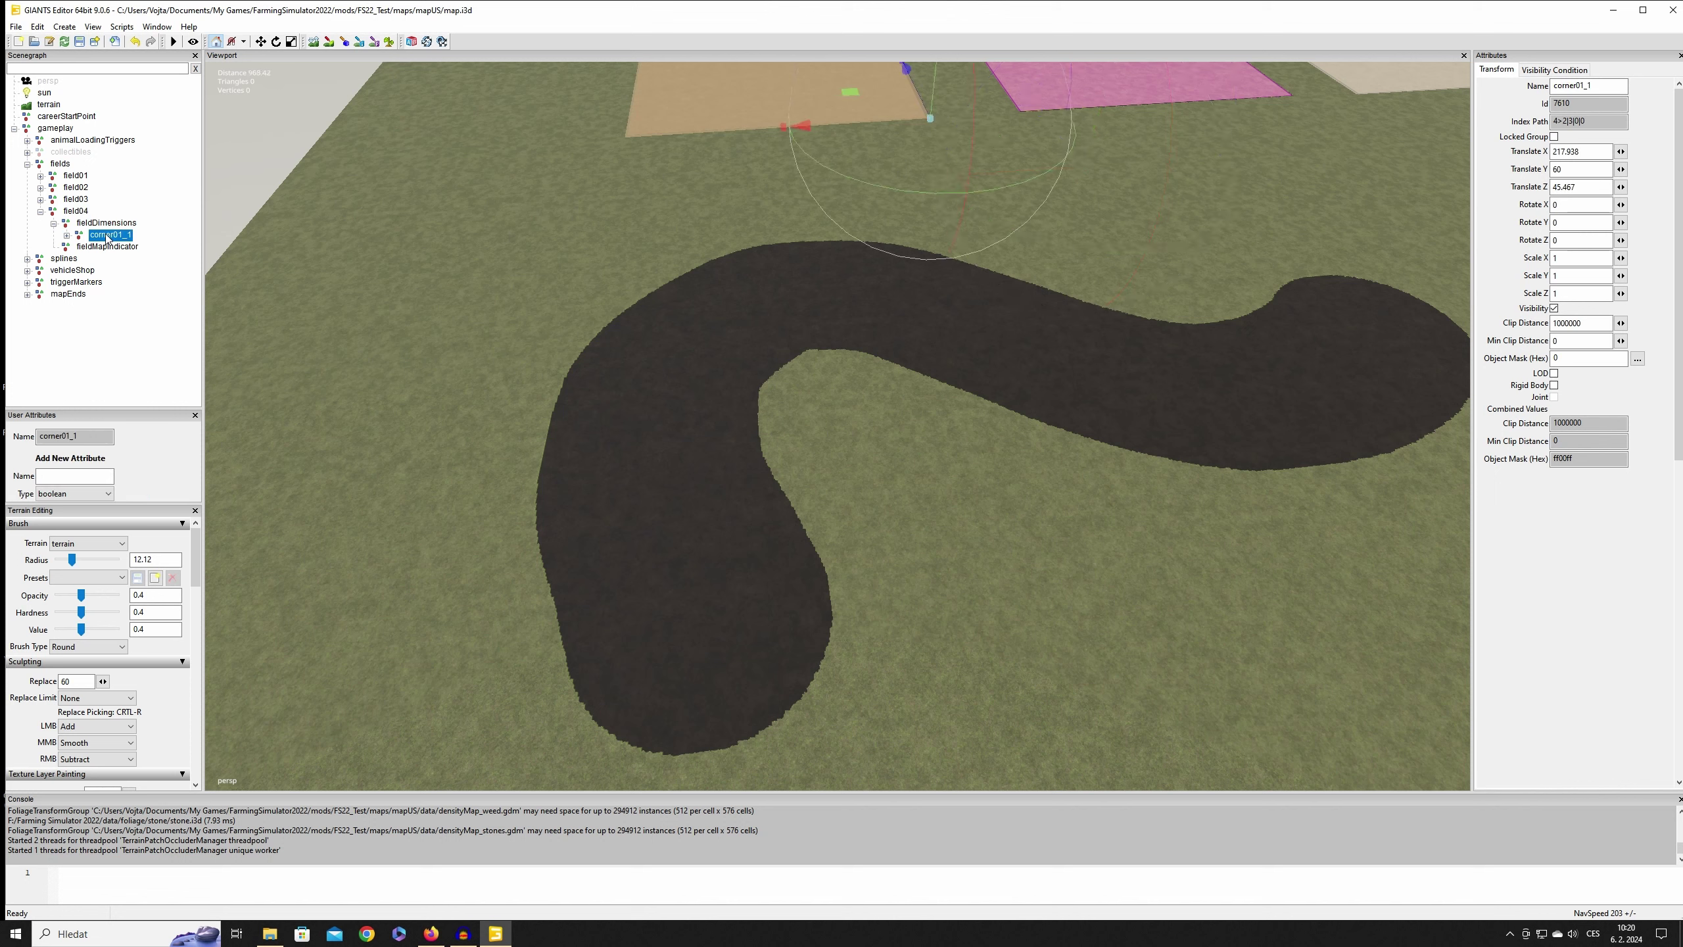
left_click(79, 42)
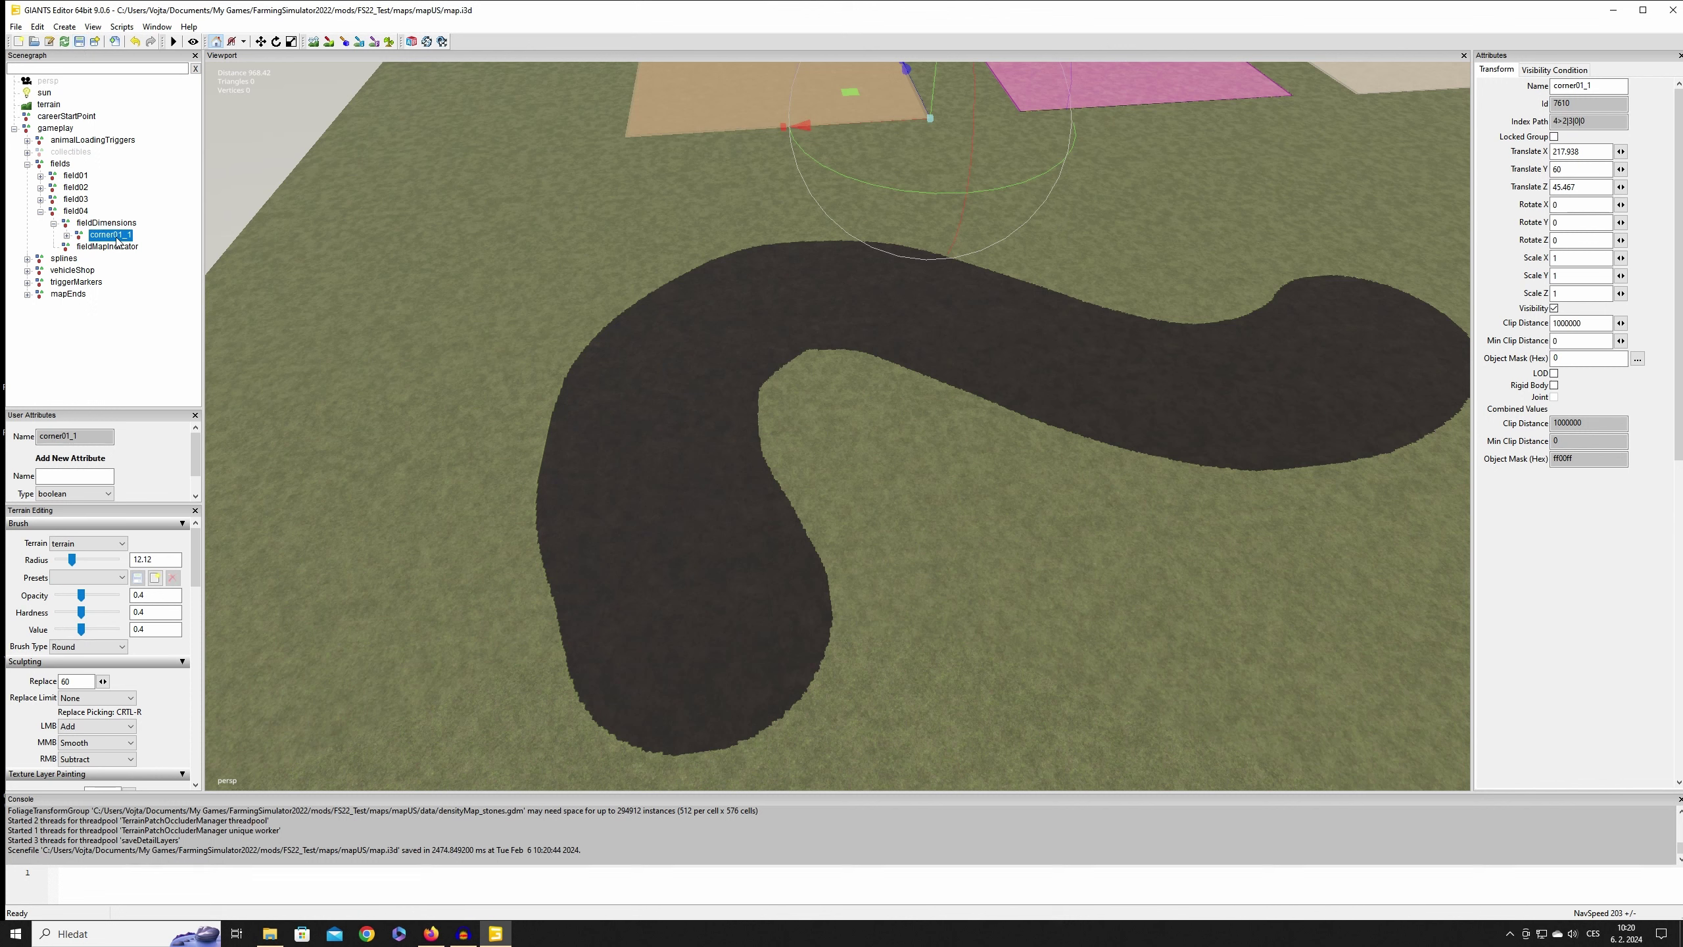
Step: Bring corner01_1 to the painted strip, then rotate, stretch and slide it onto the lower bend
key("ctrl+b")
key("ctrl+b")
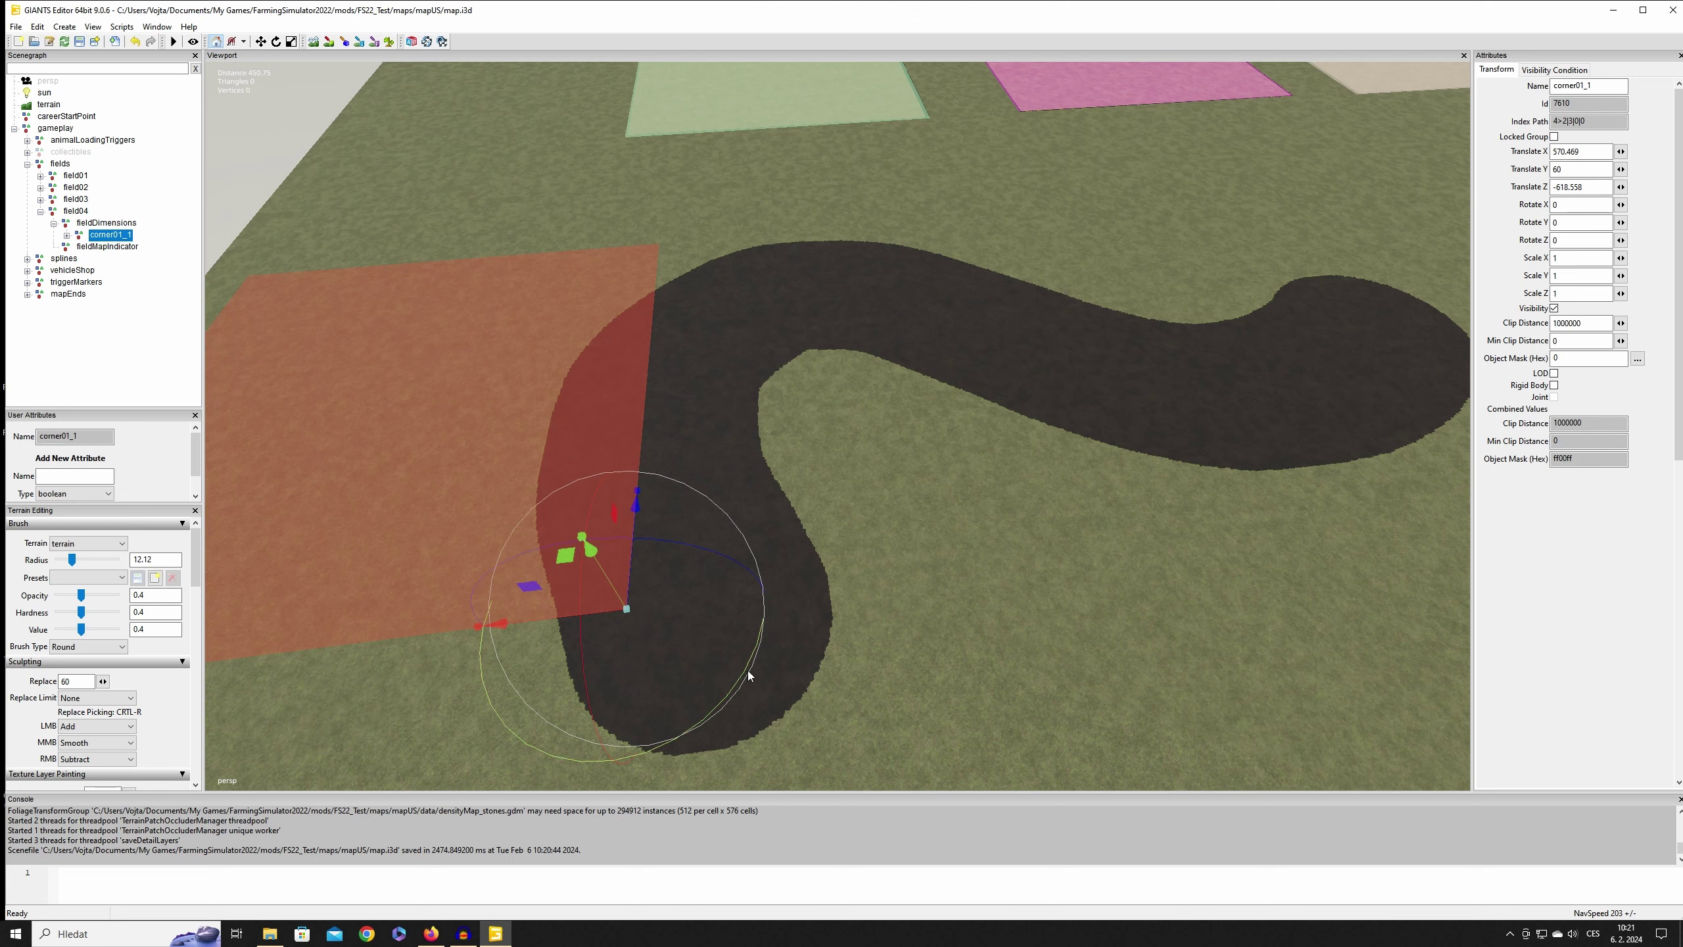
left_click_drag(749, 675, 610, 686)
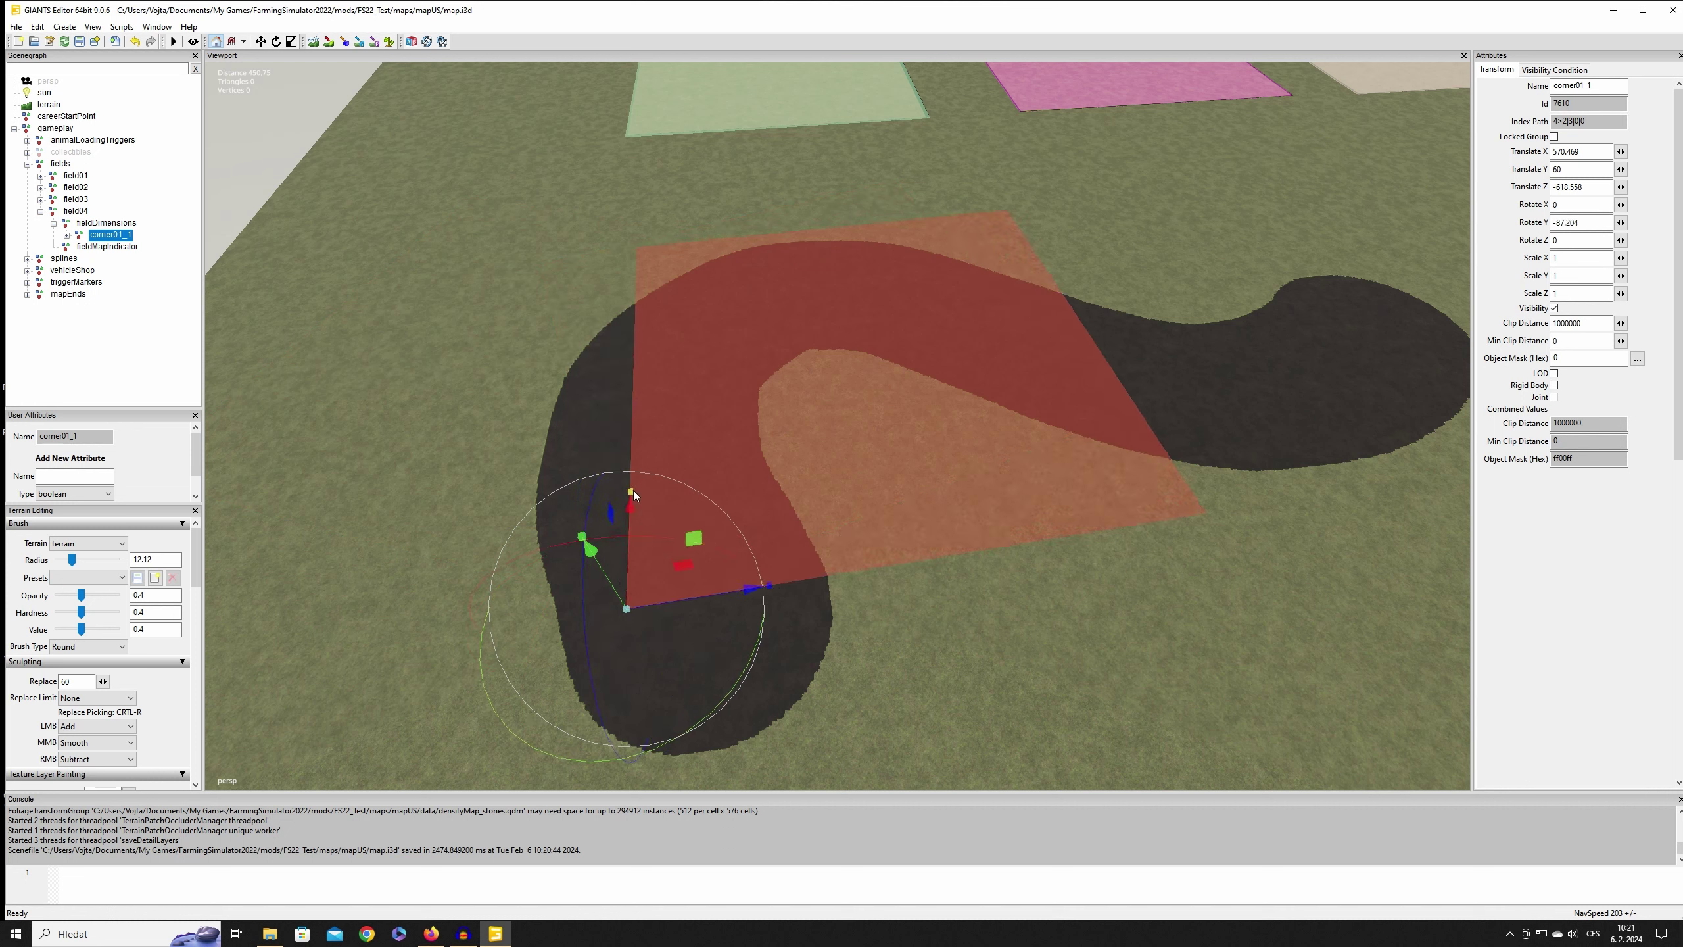
left_click_drag(630, 492, 629, 547)
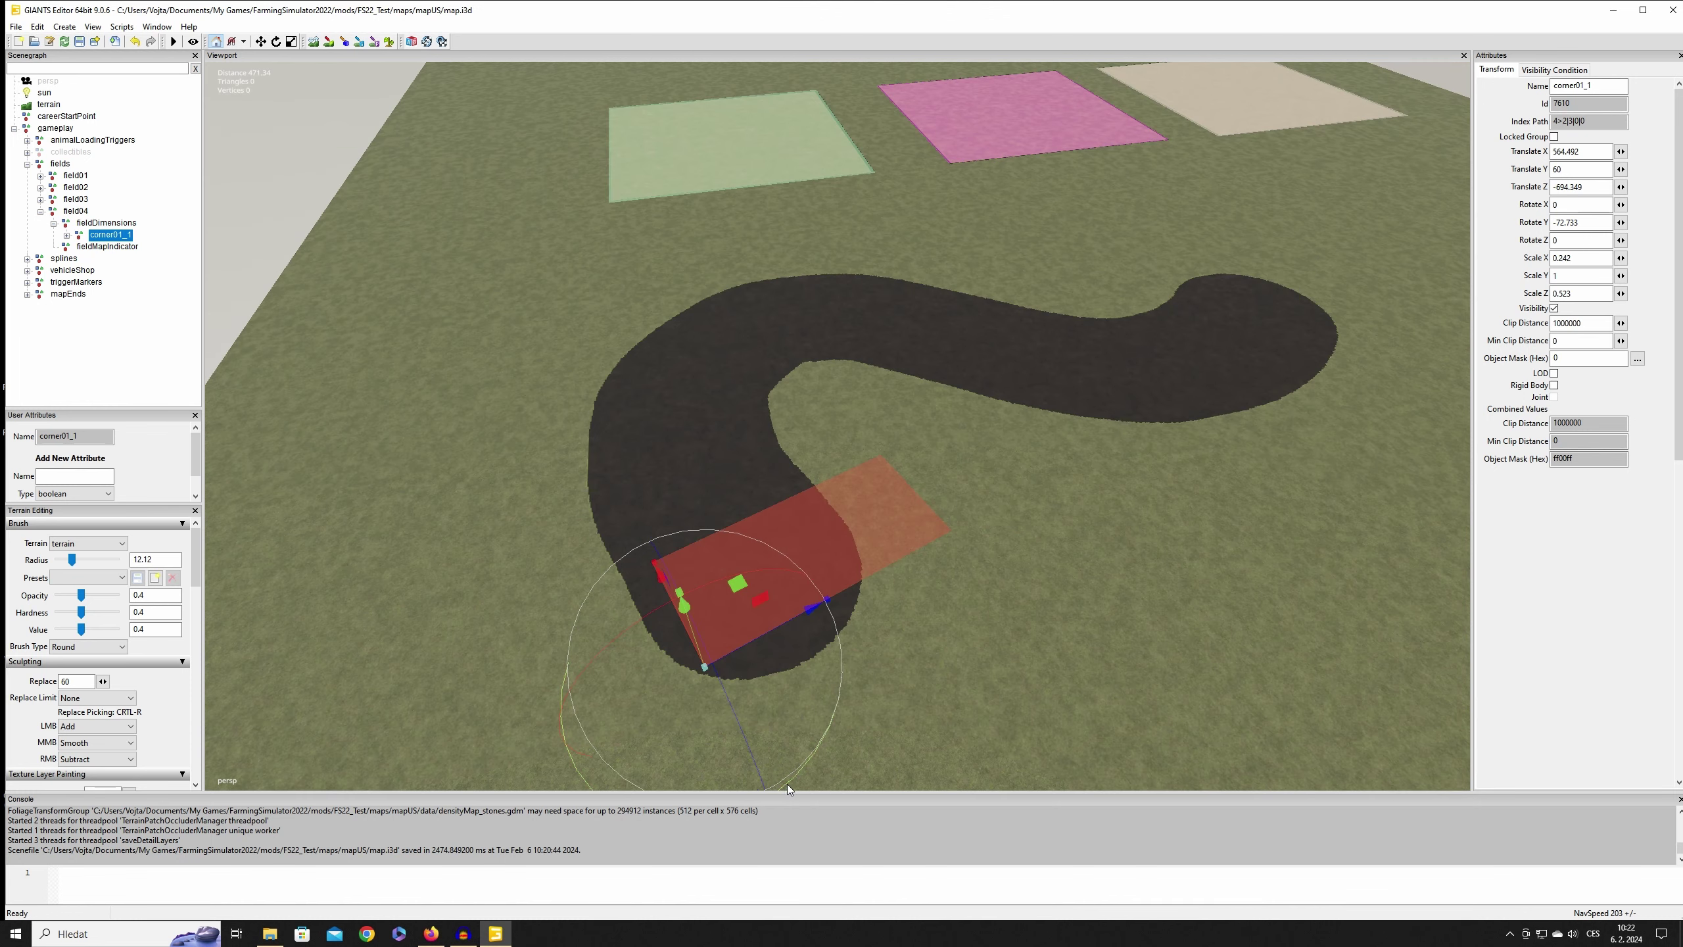
left_click_drag(787, 784, 887, 560)
left_click_drag(631, 694, 811, 563)
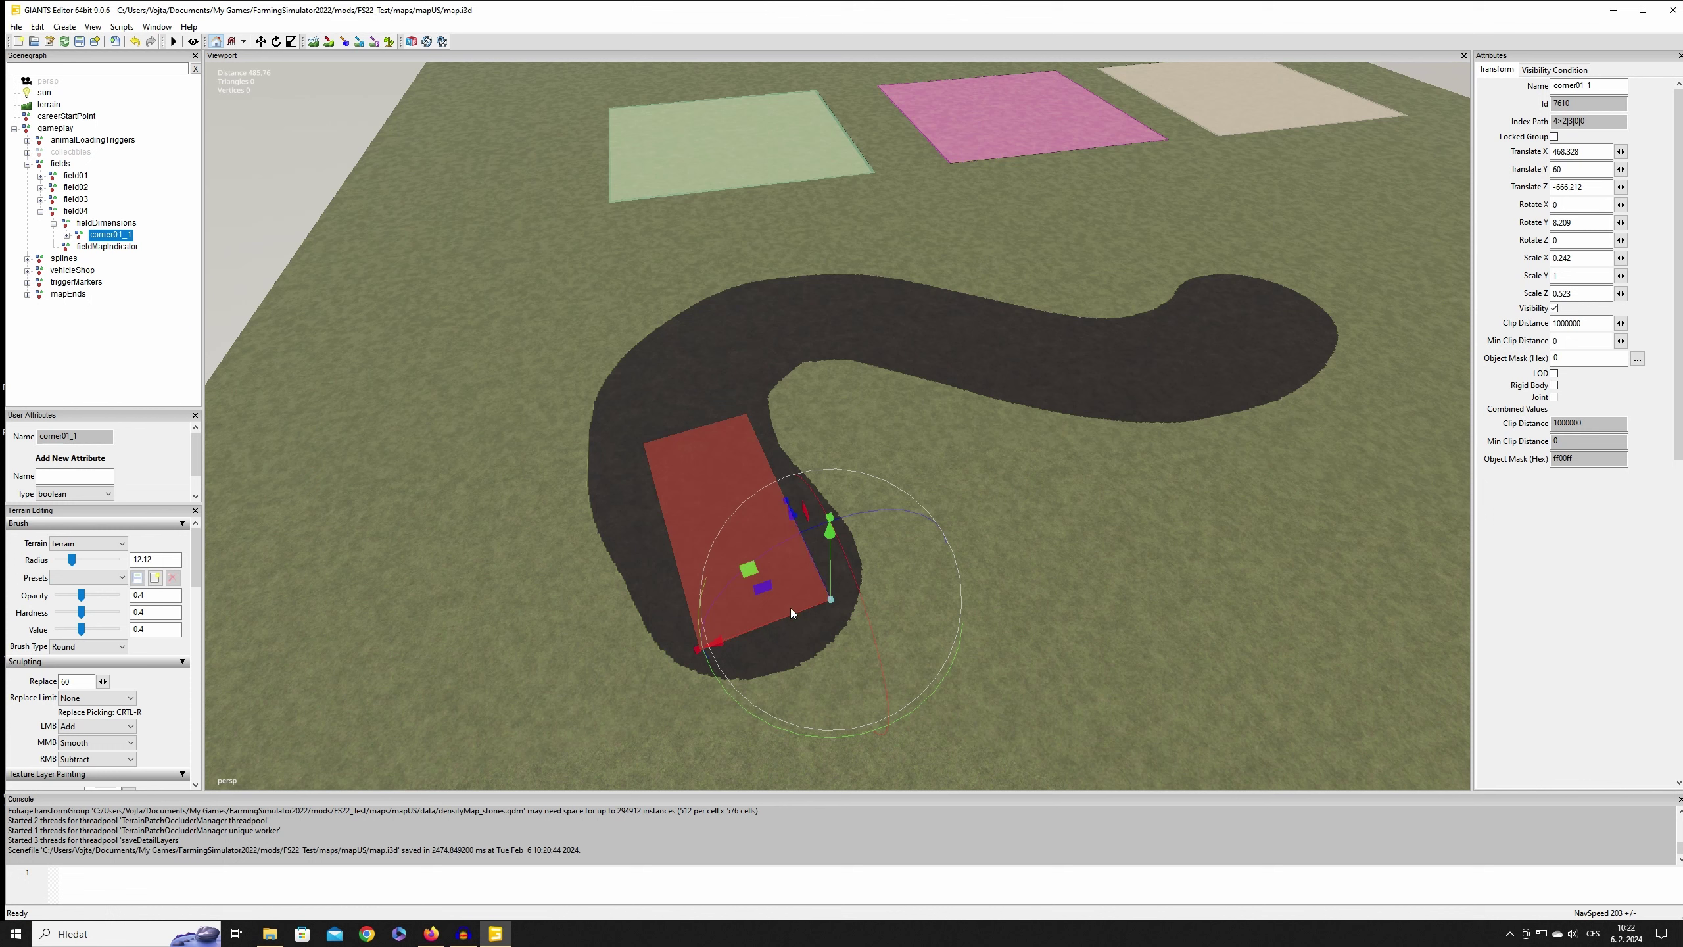
Step: Turn corner01_1 slightly to follow the strip and set its Scale Z to 0.623
left_click_drag(795, 732, 802, 733)
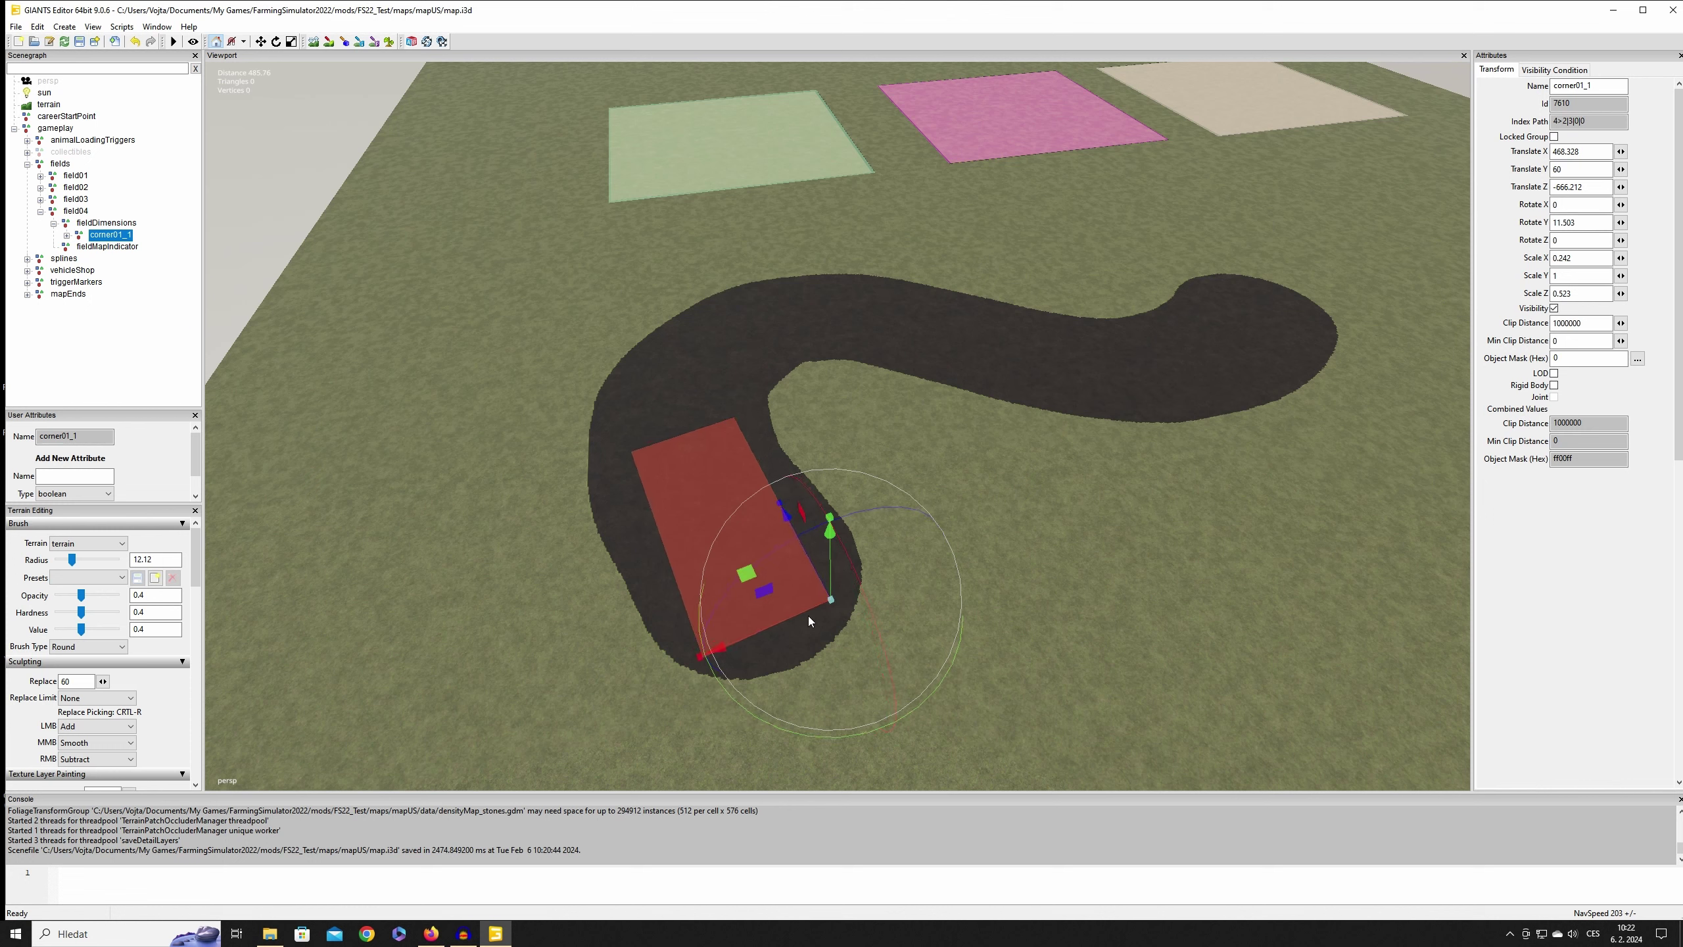
left_click_drag(811, 558, 808, 553)
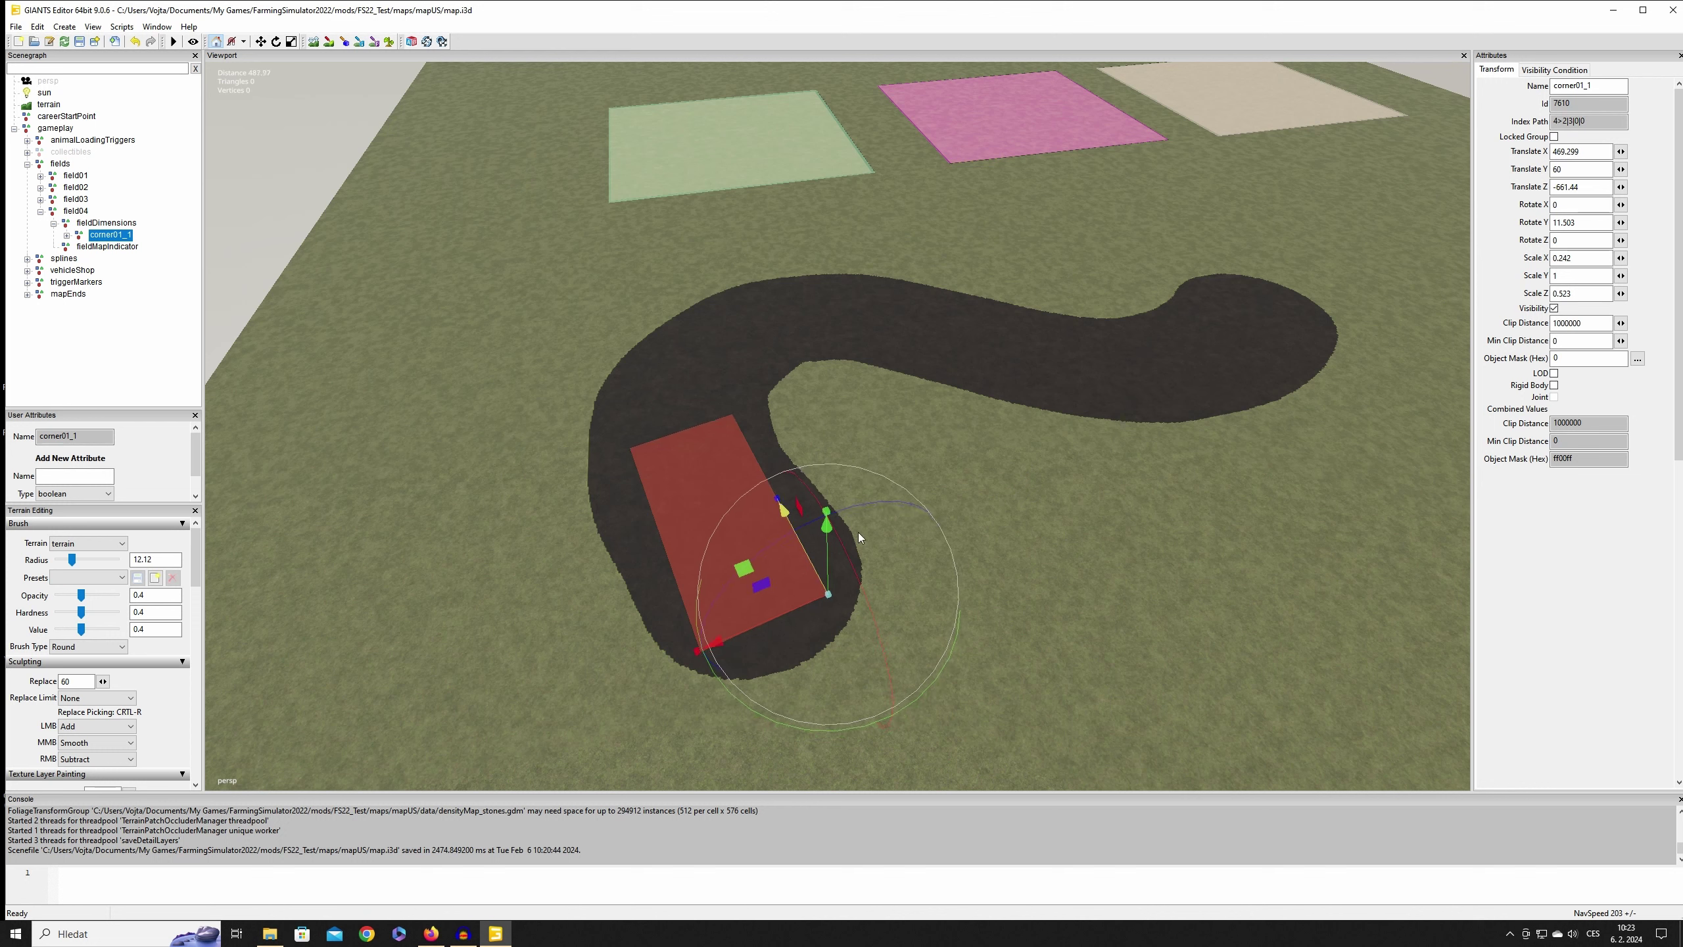
left_click(1564, 292)
key("BackSpace")
type("6")
key("Return")
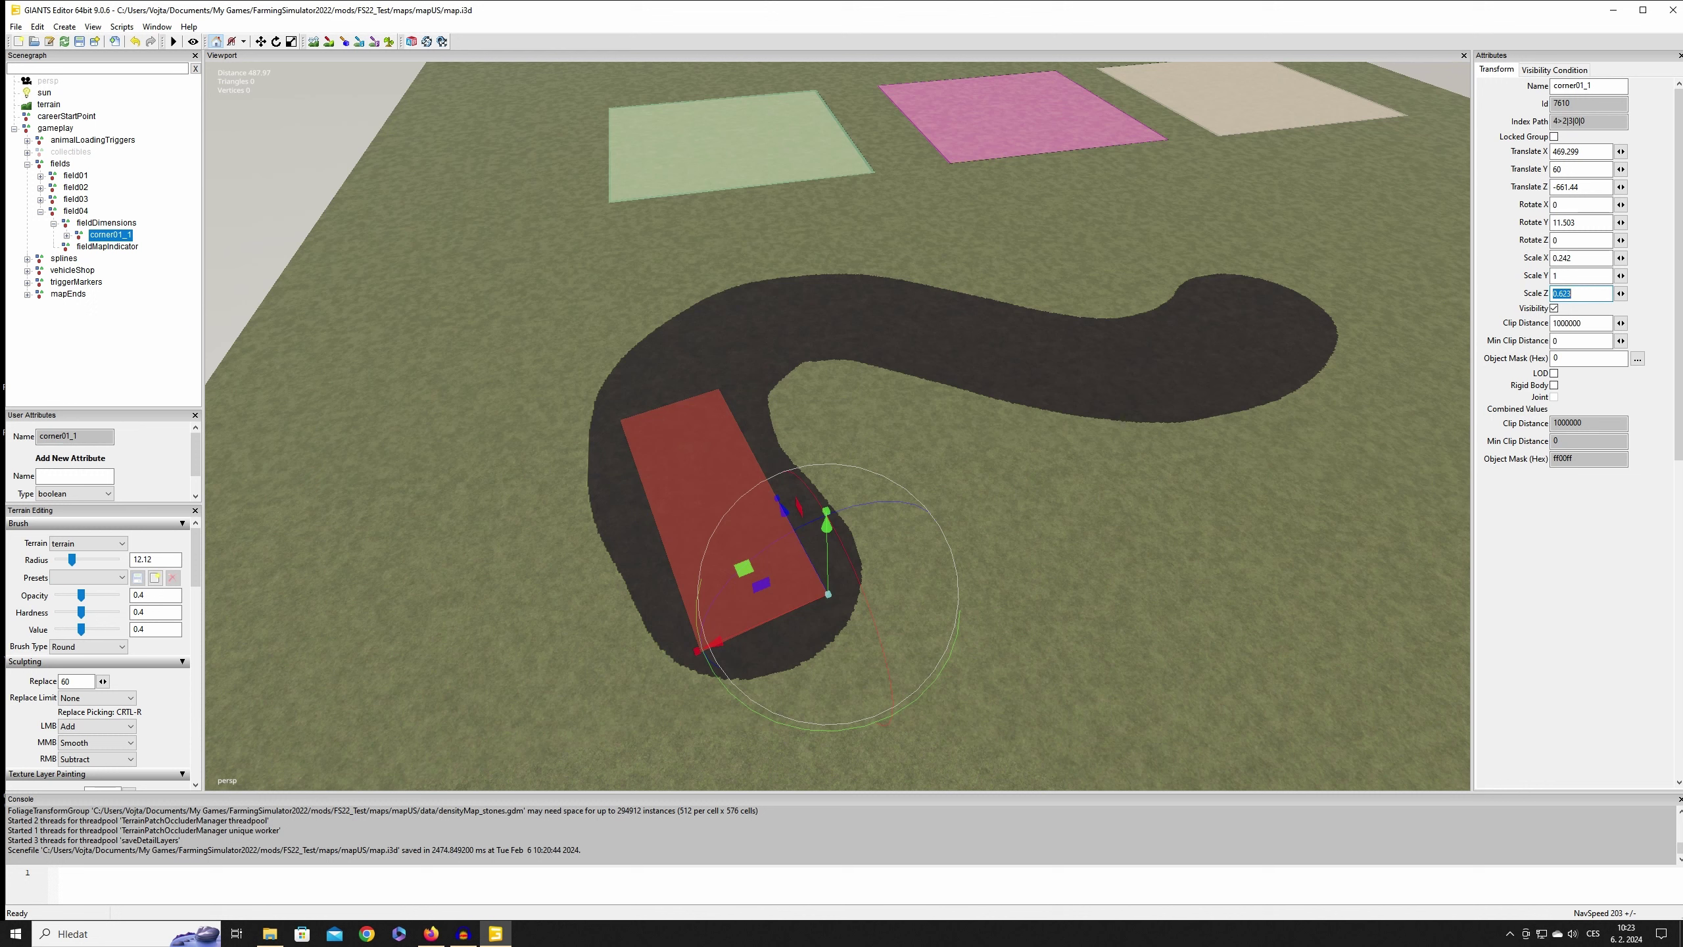
Step: Set corner01_1's Scale X to 0.302, shift it across the strip, and deselect it
left_click(1563, 258)
key("BackSpace")
type("3")
key("Return")
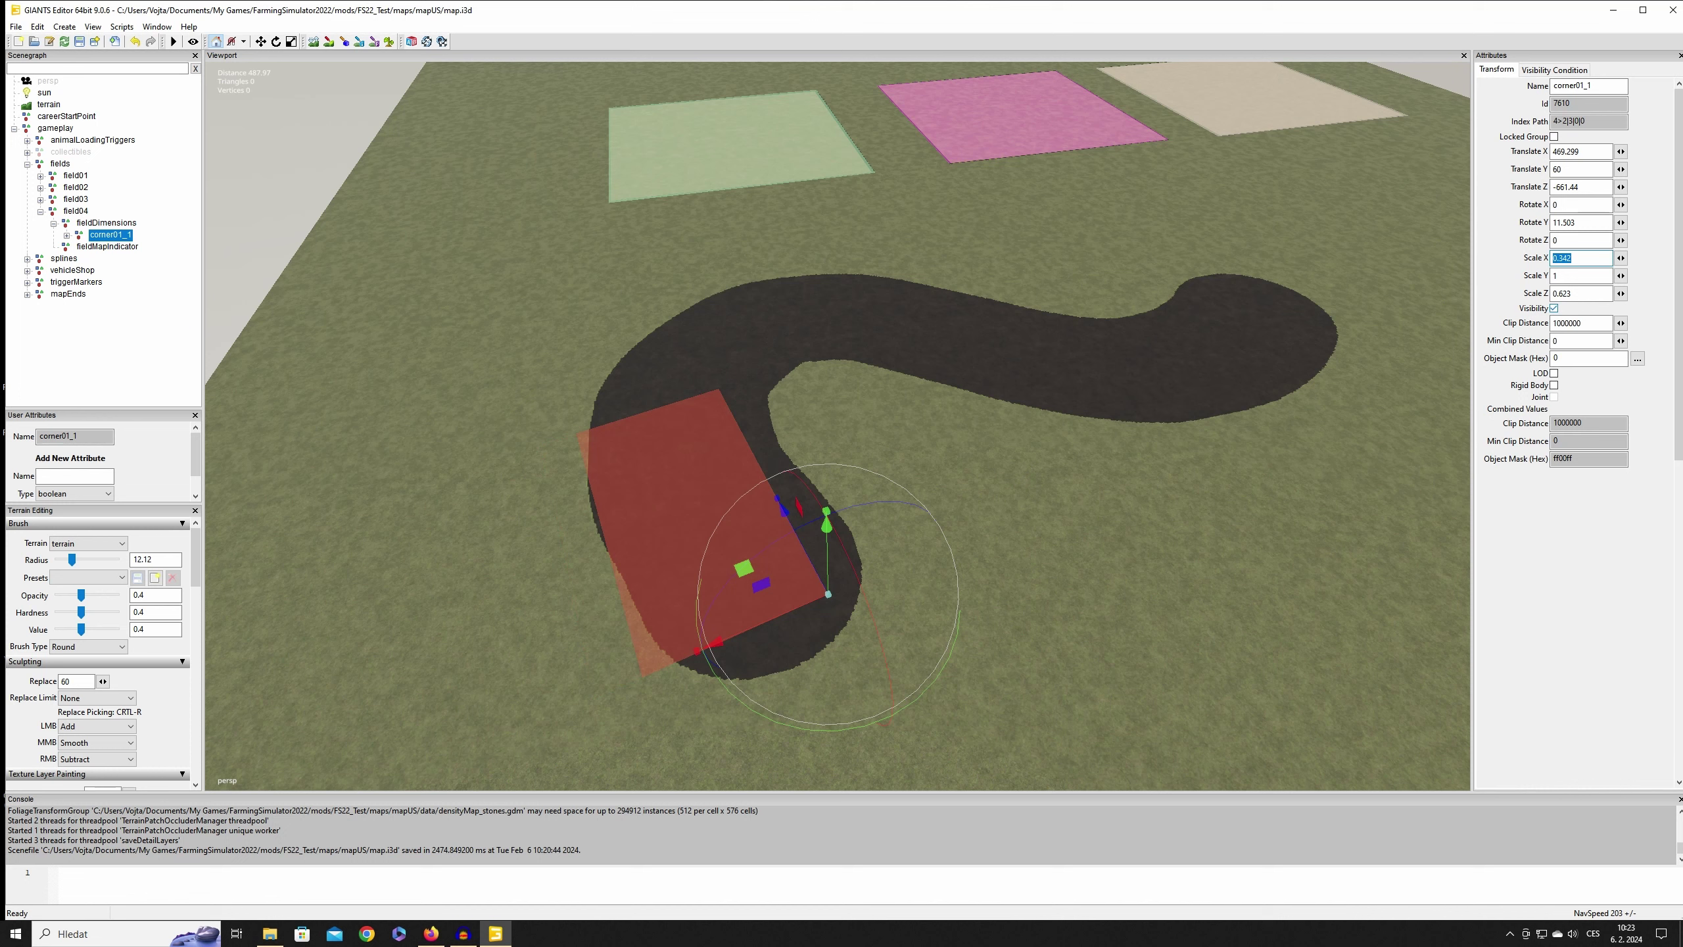
left_click_drag(792, 611, 811, 606)
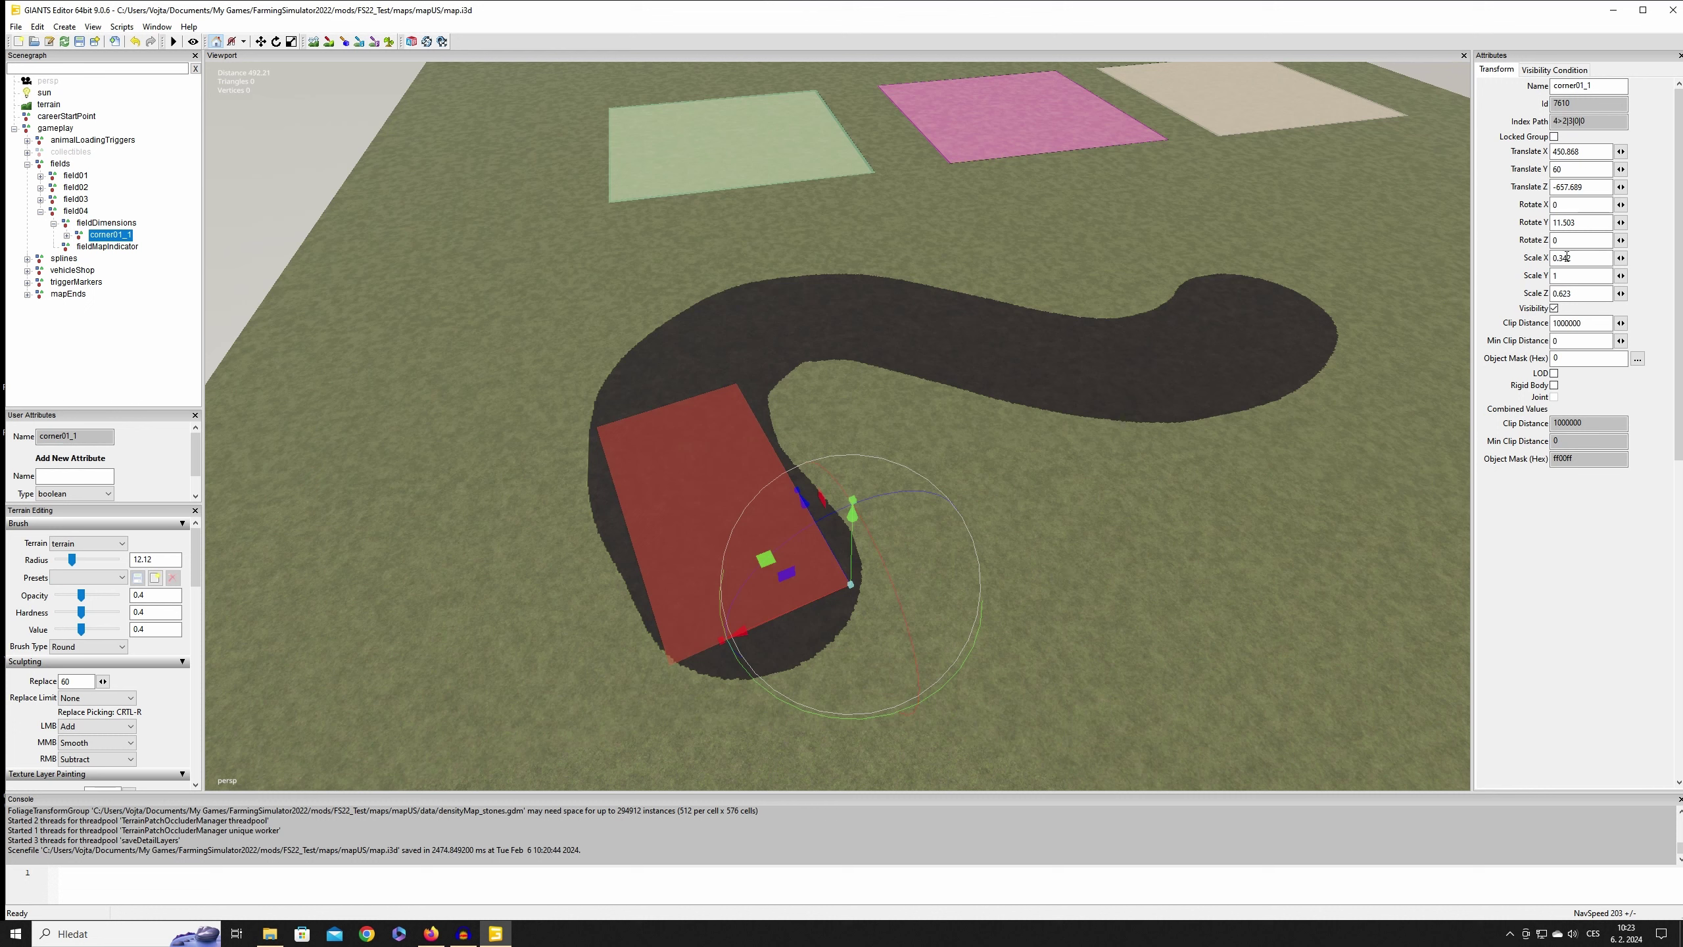
key("BackSpace")
type("0")
key("Return")
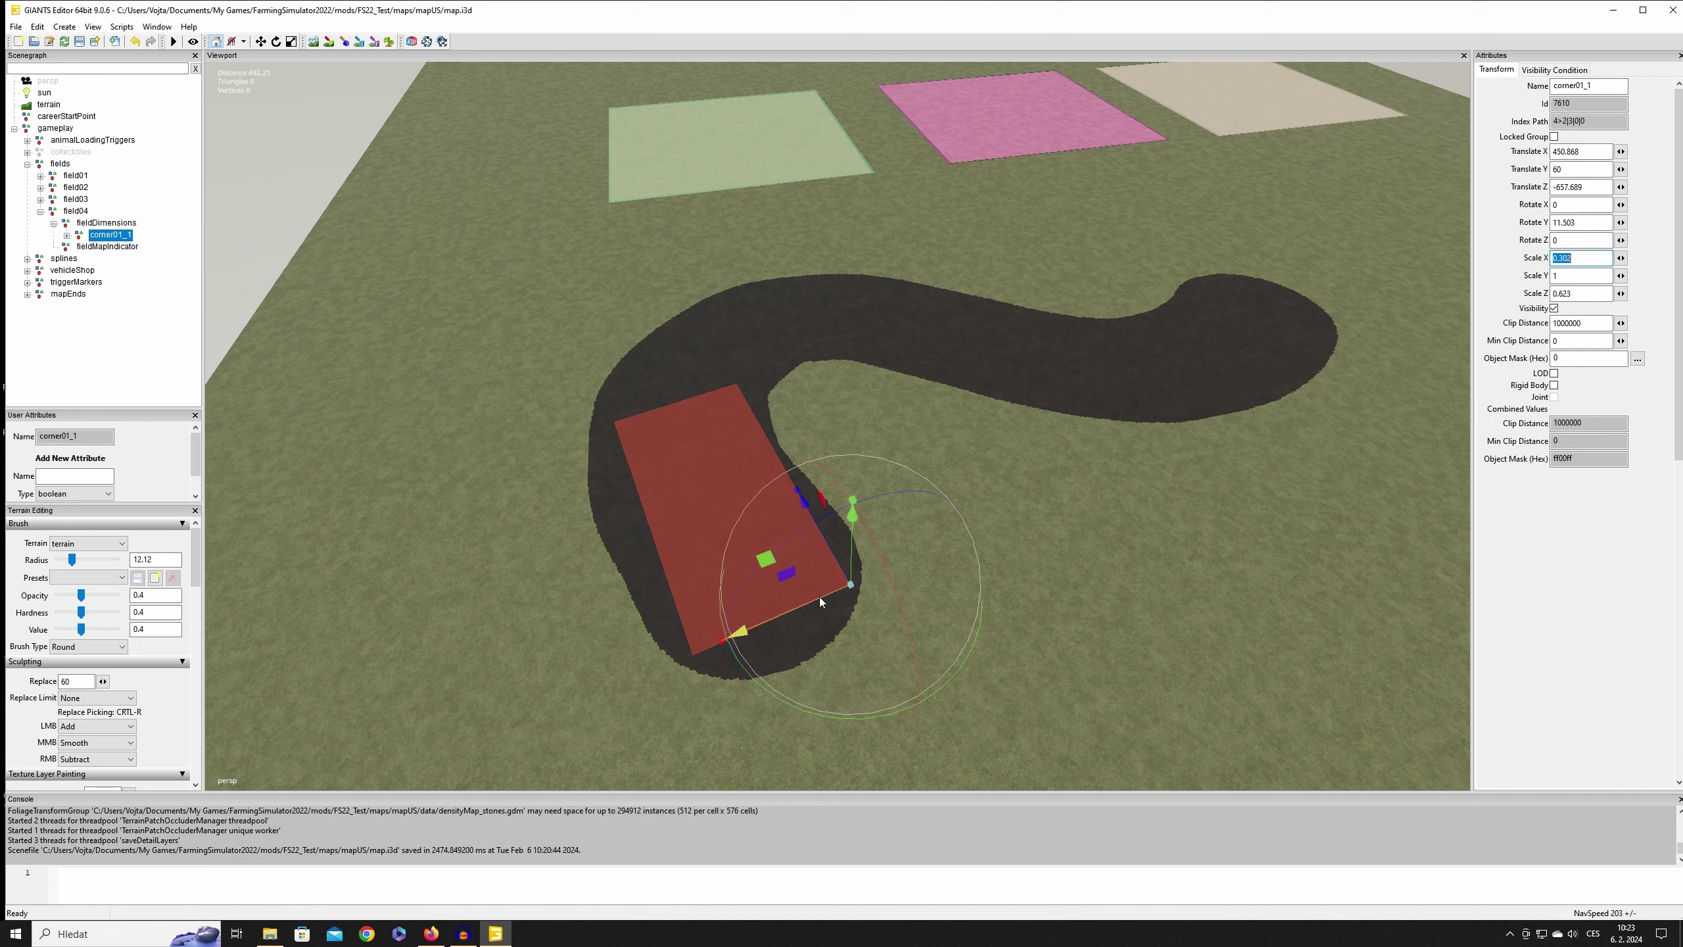
left_click_drag(816, 598, 812, 598)
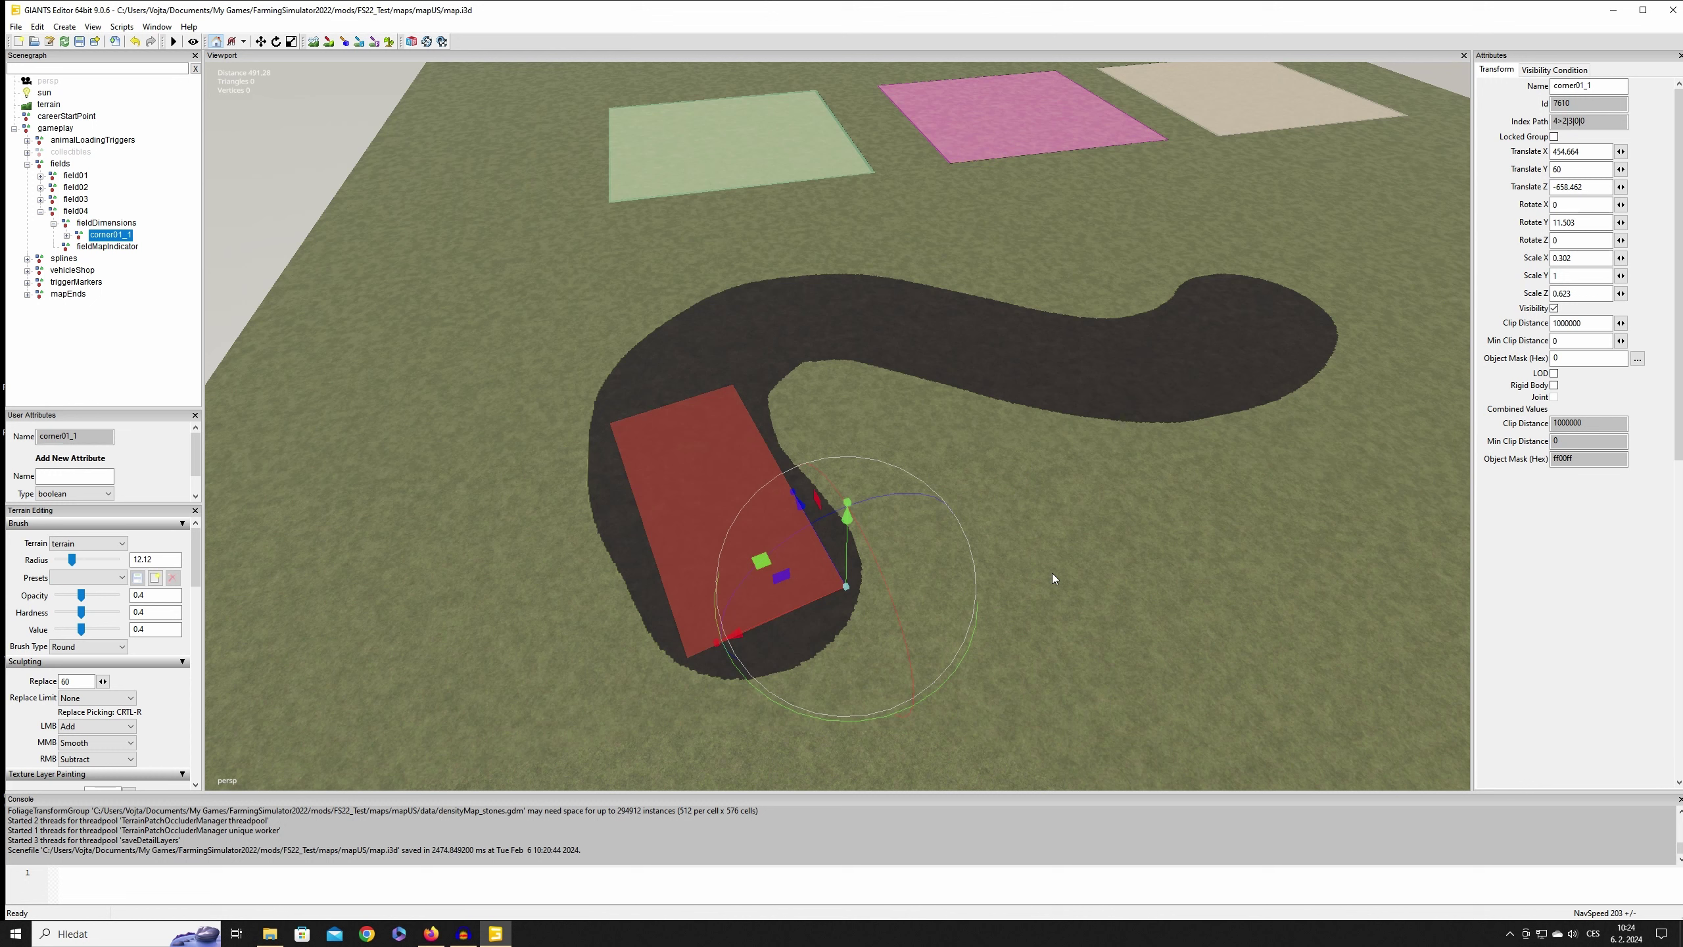
left_click(149, 297)
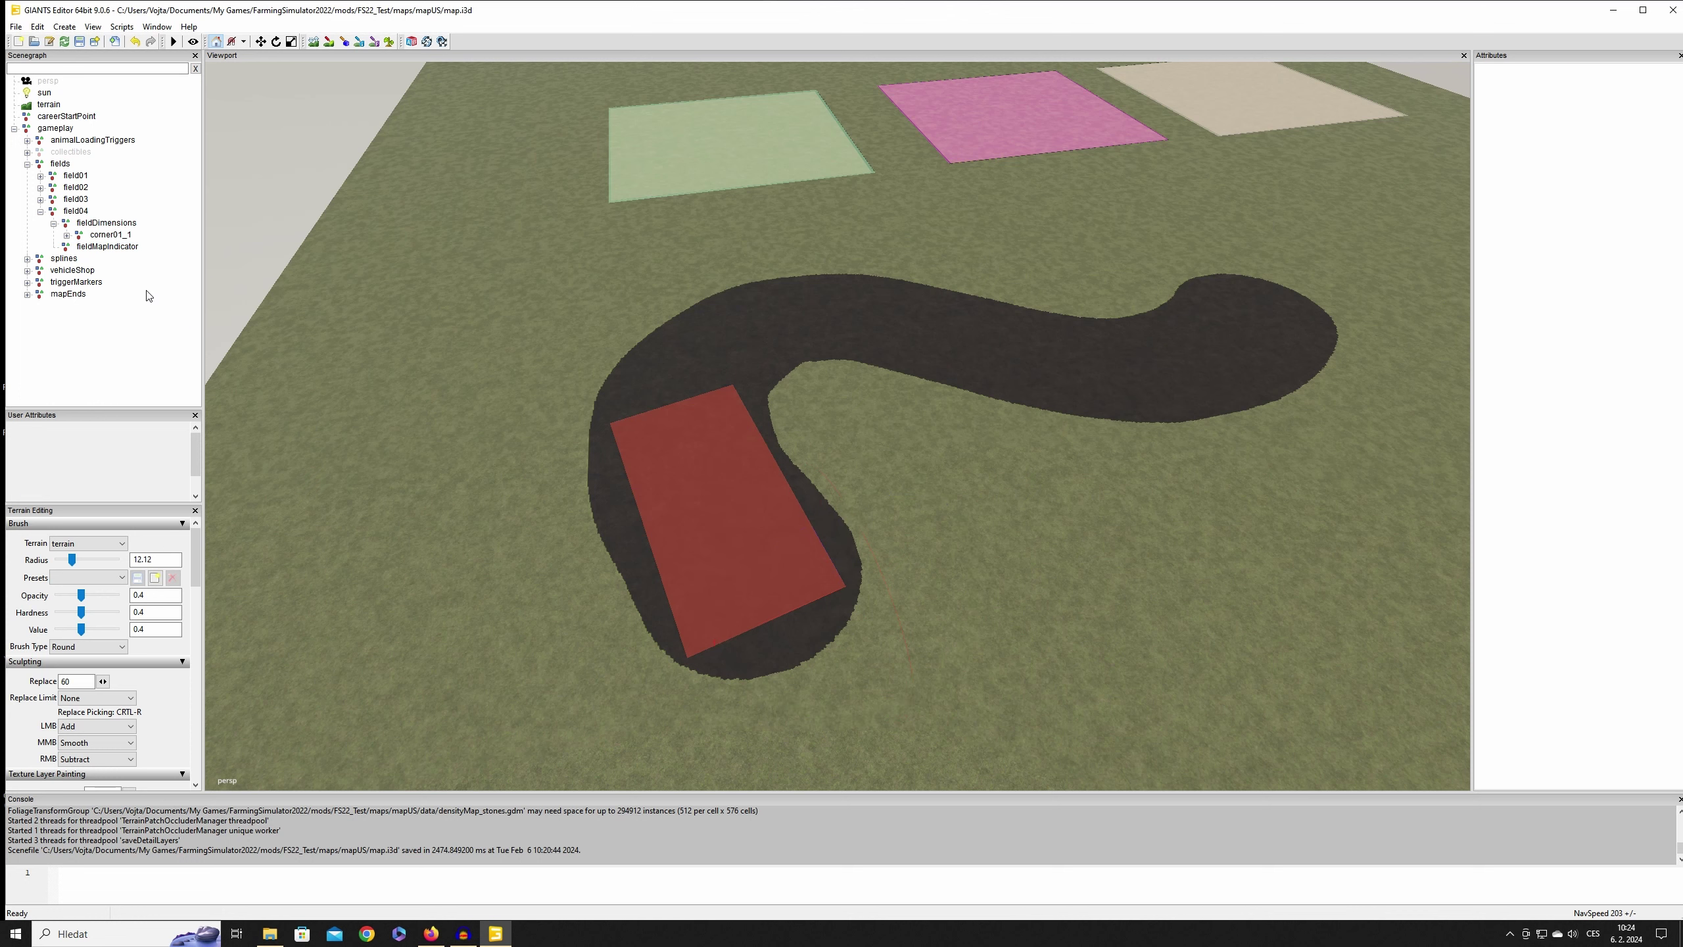
Step: Save the map and duplicate corner01_1 under fieldDimensions
left_click(80, 42)
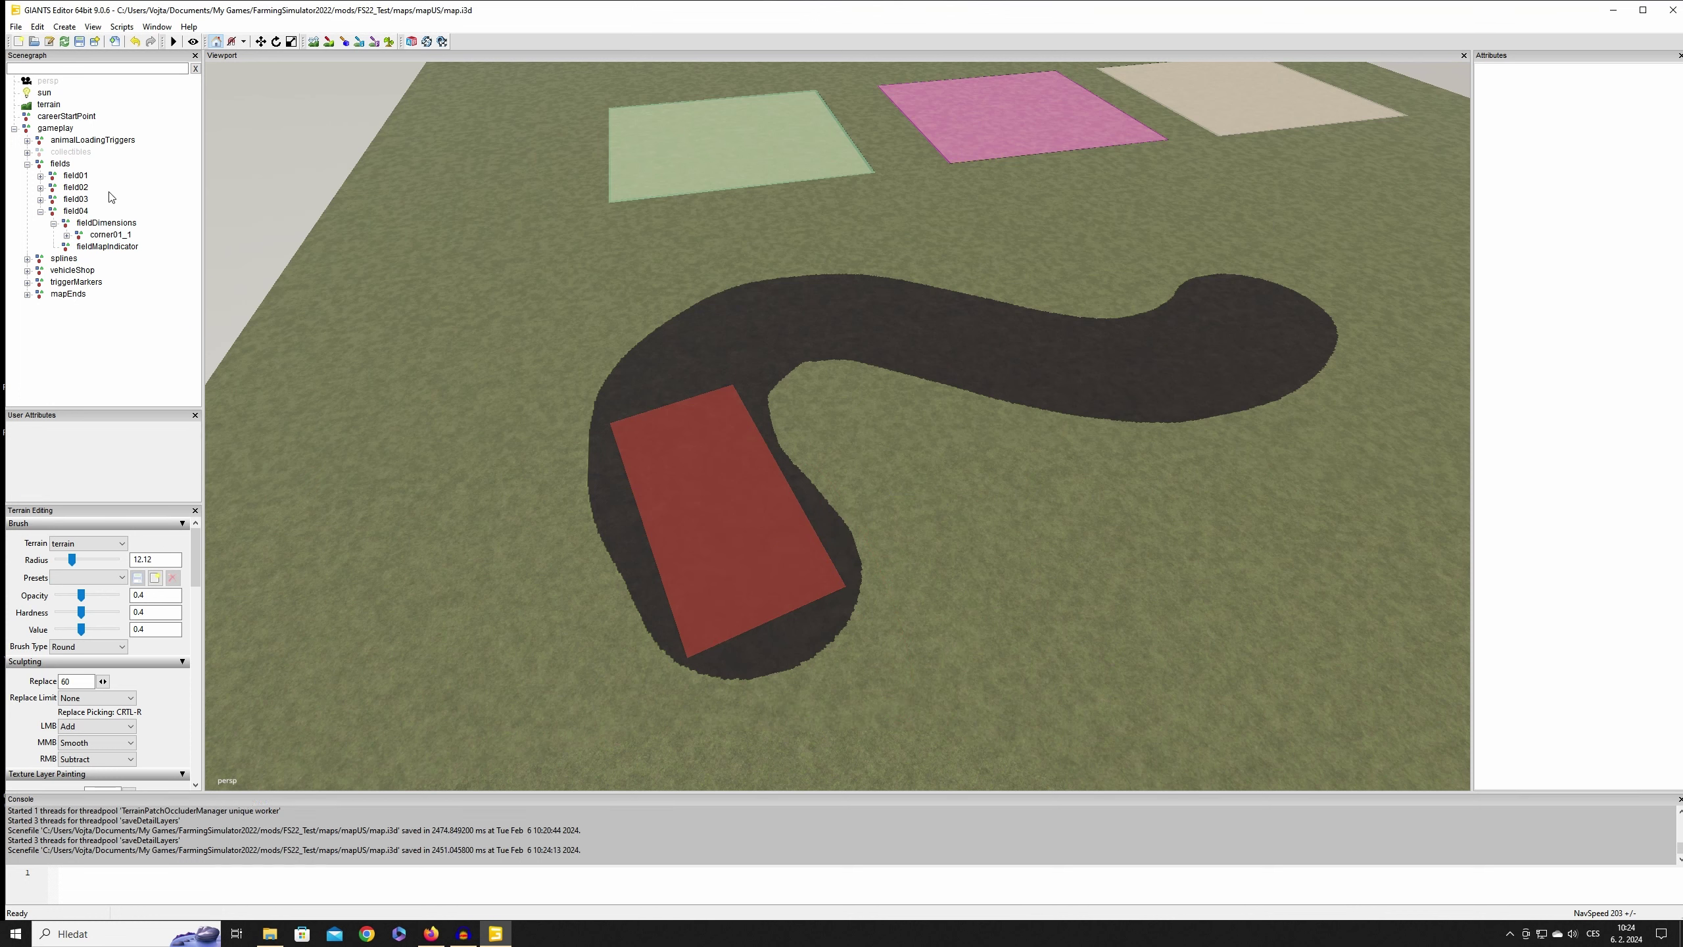
left_click(104, 236)
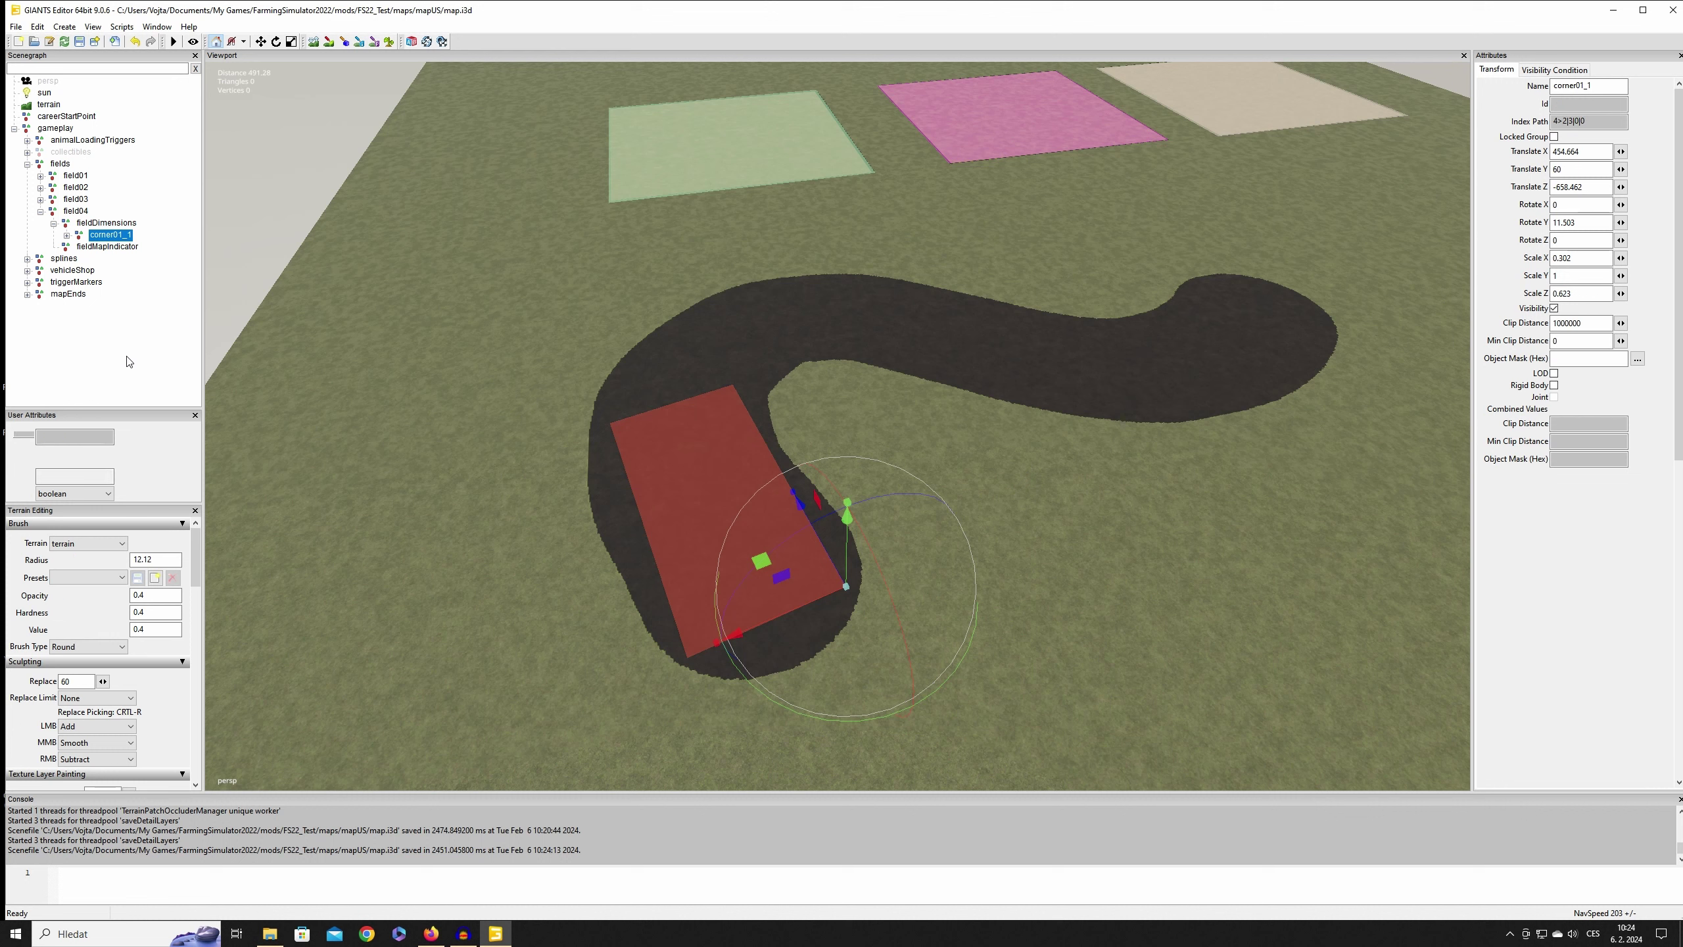
key("ctrl+d")
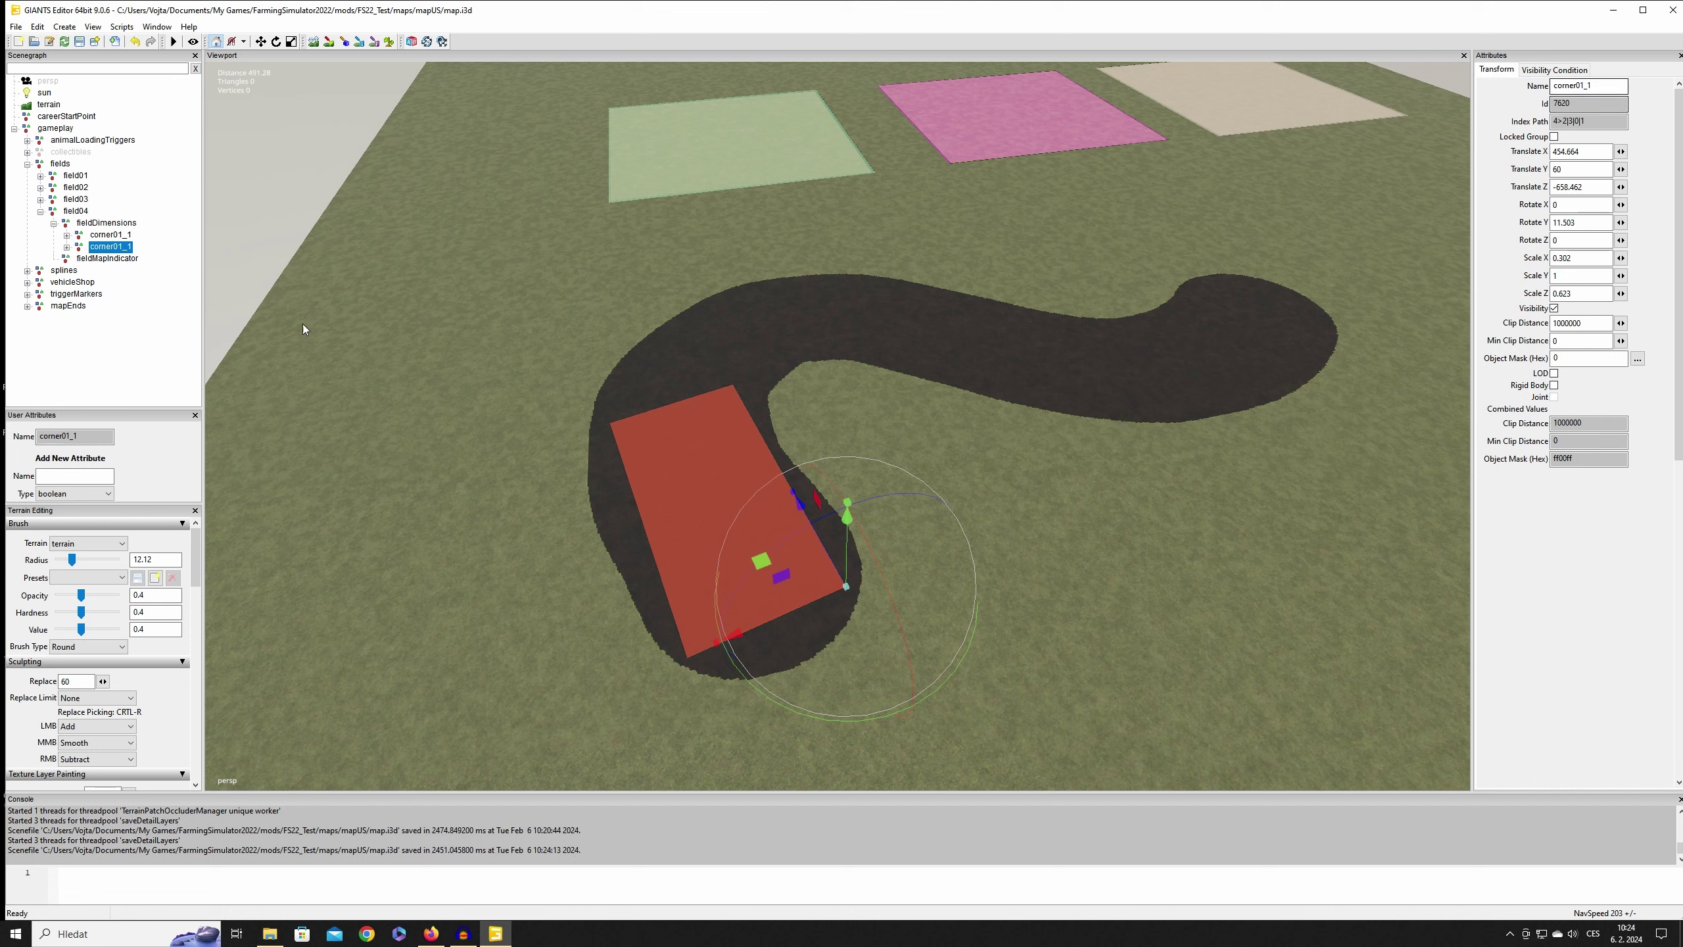
left_click(1585, 85)
Step: Name the copy corner02_1 and shrink it sharply with the scale gizmo
type("2")
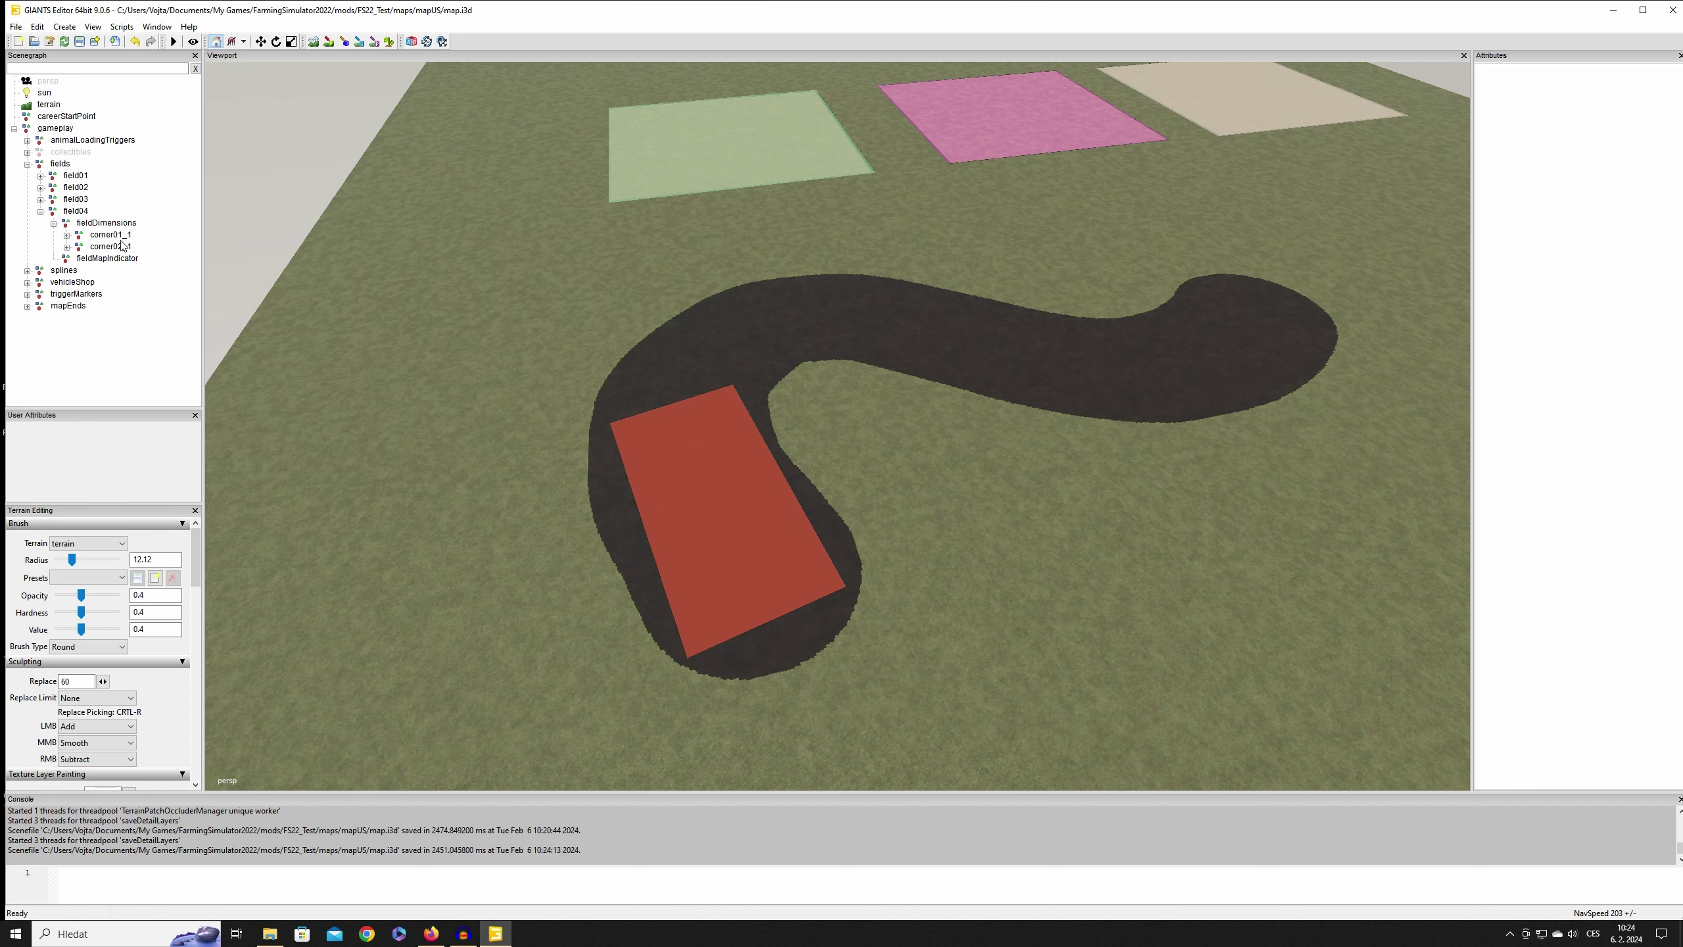
left_click(106, 248)
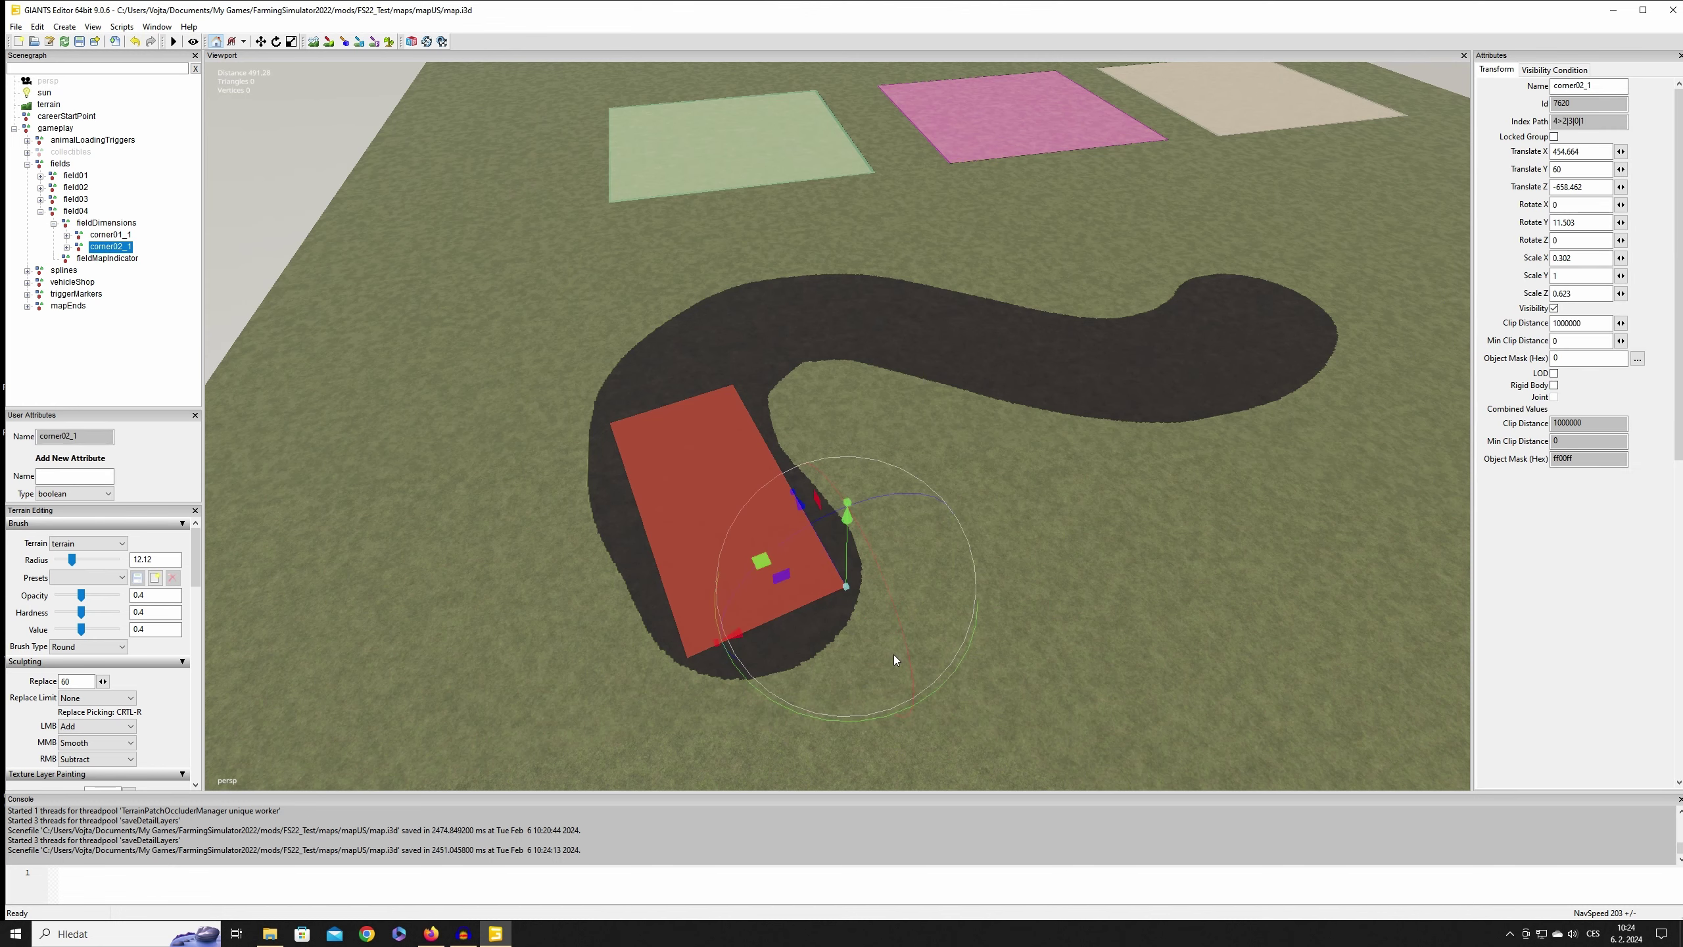
scroll(976, 672, "up", 6)
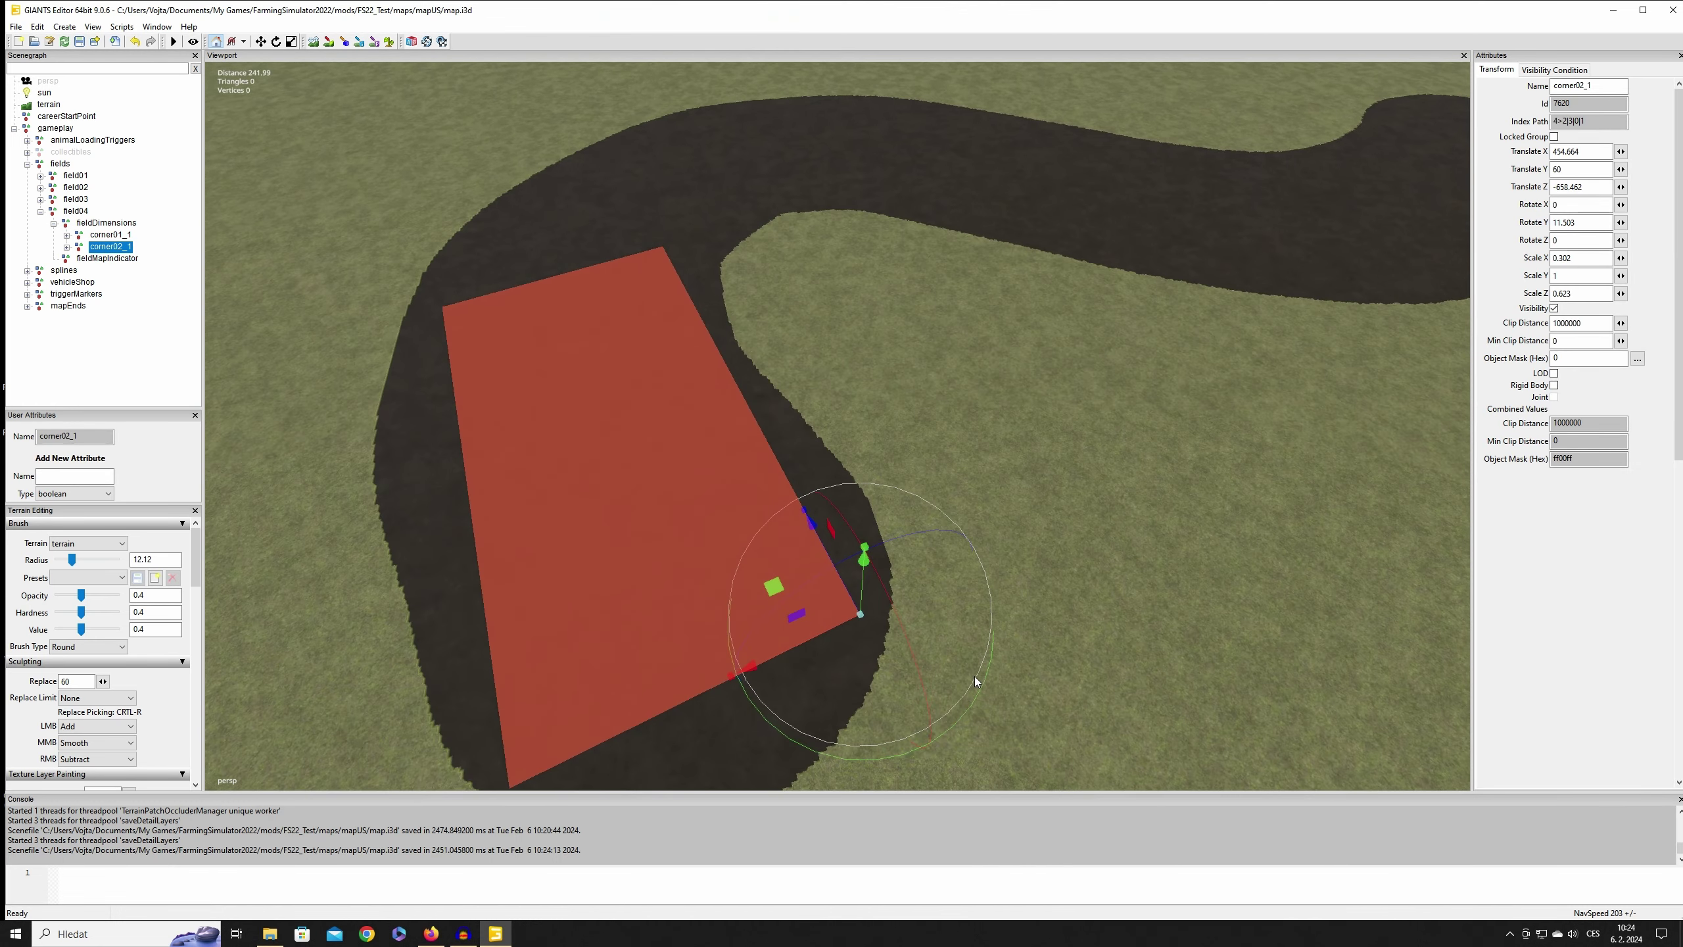
left_click_drag(975, 677, 931, 687, "alt")
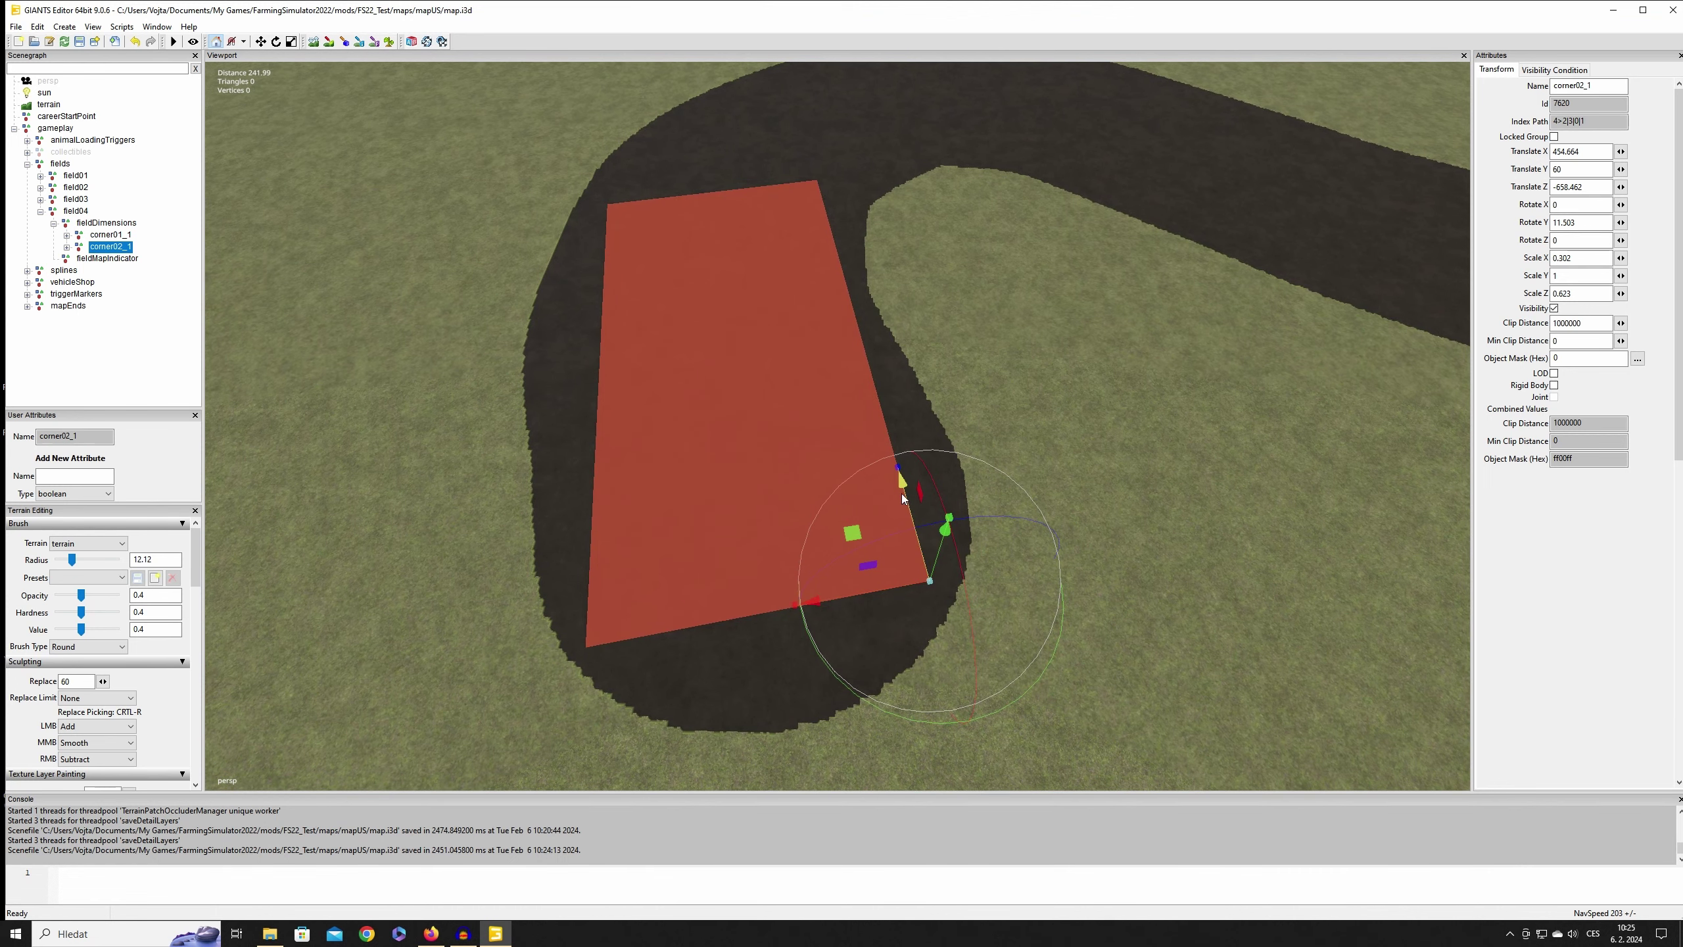
left_click_drag(898, 468, 899, 469)
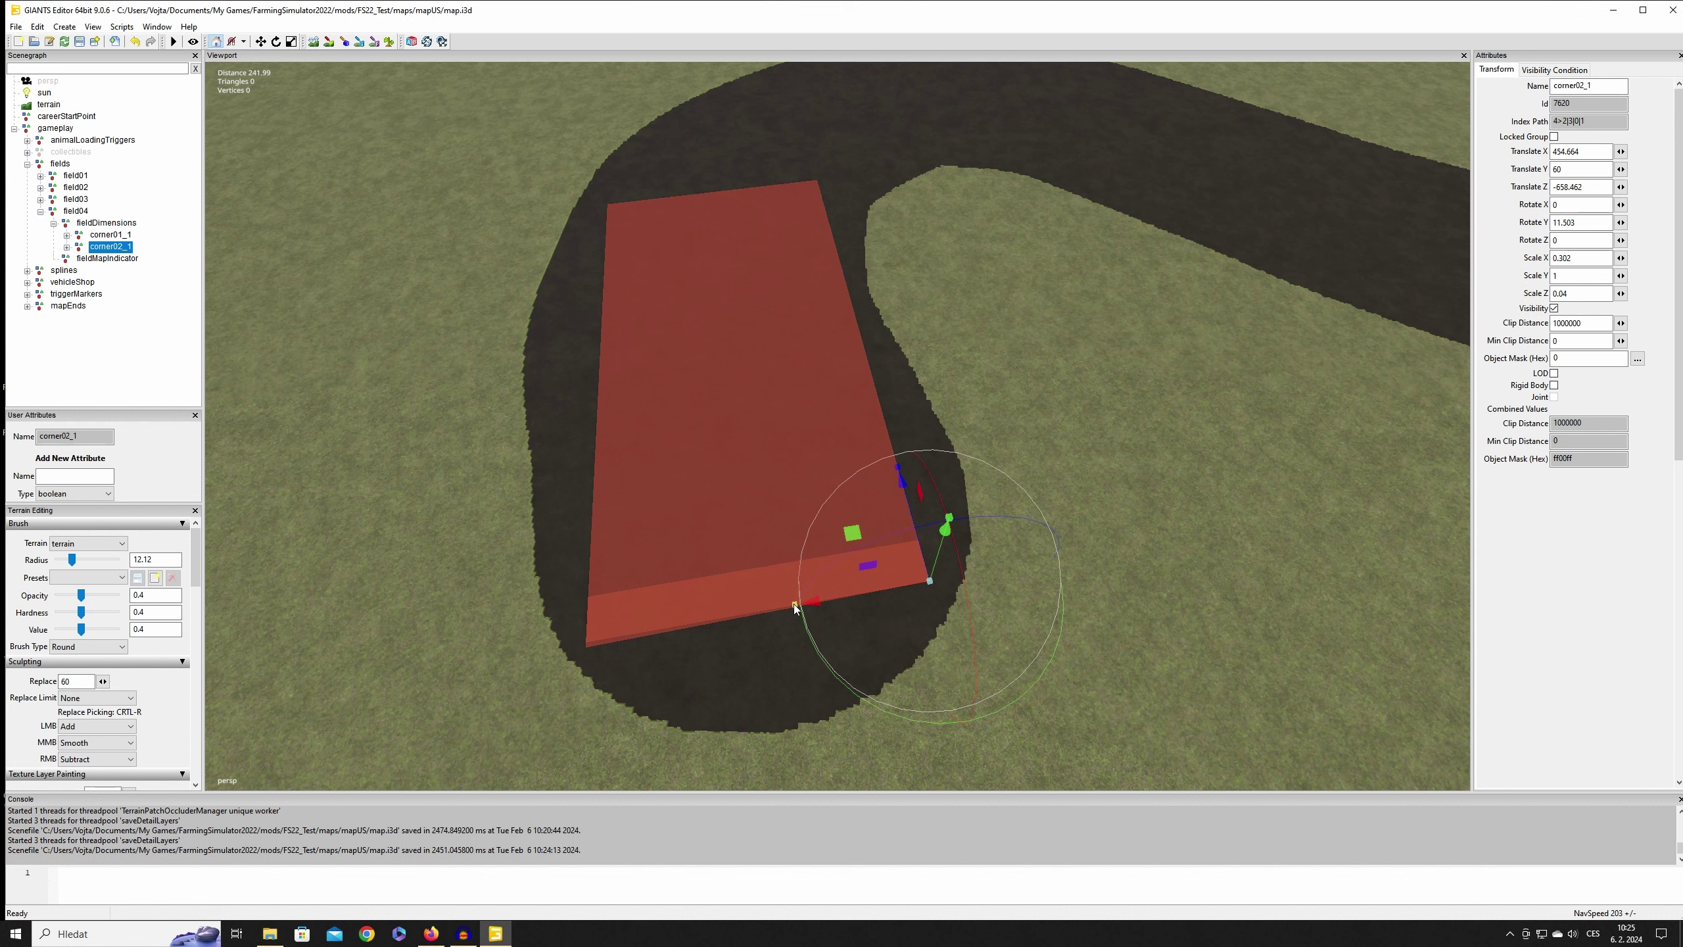
left_click_drag(794, 605, 797, 605)
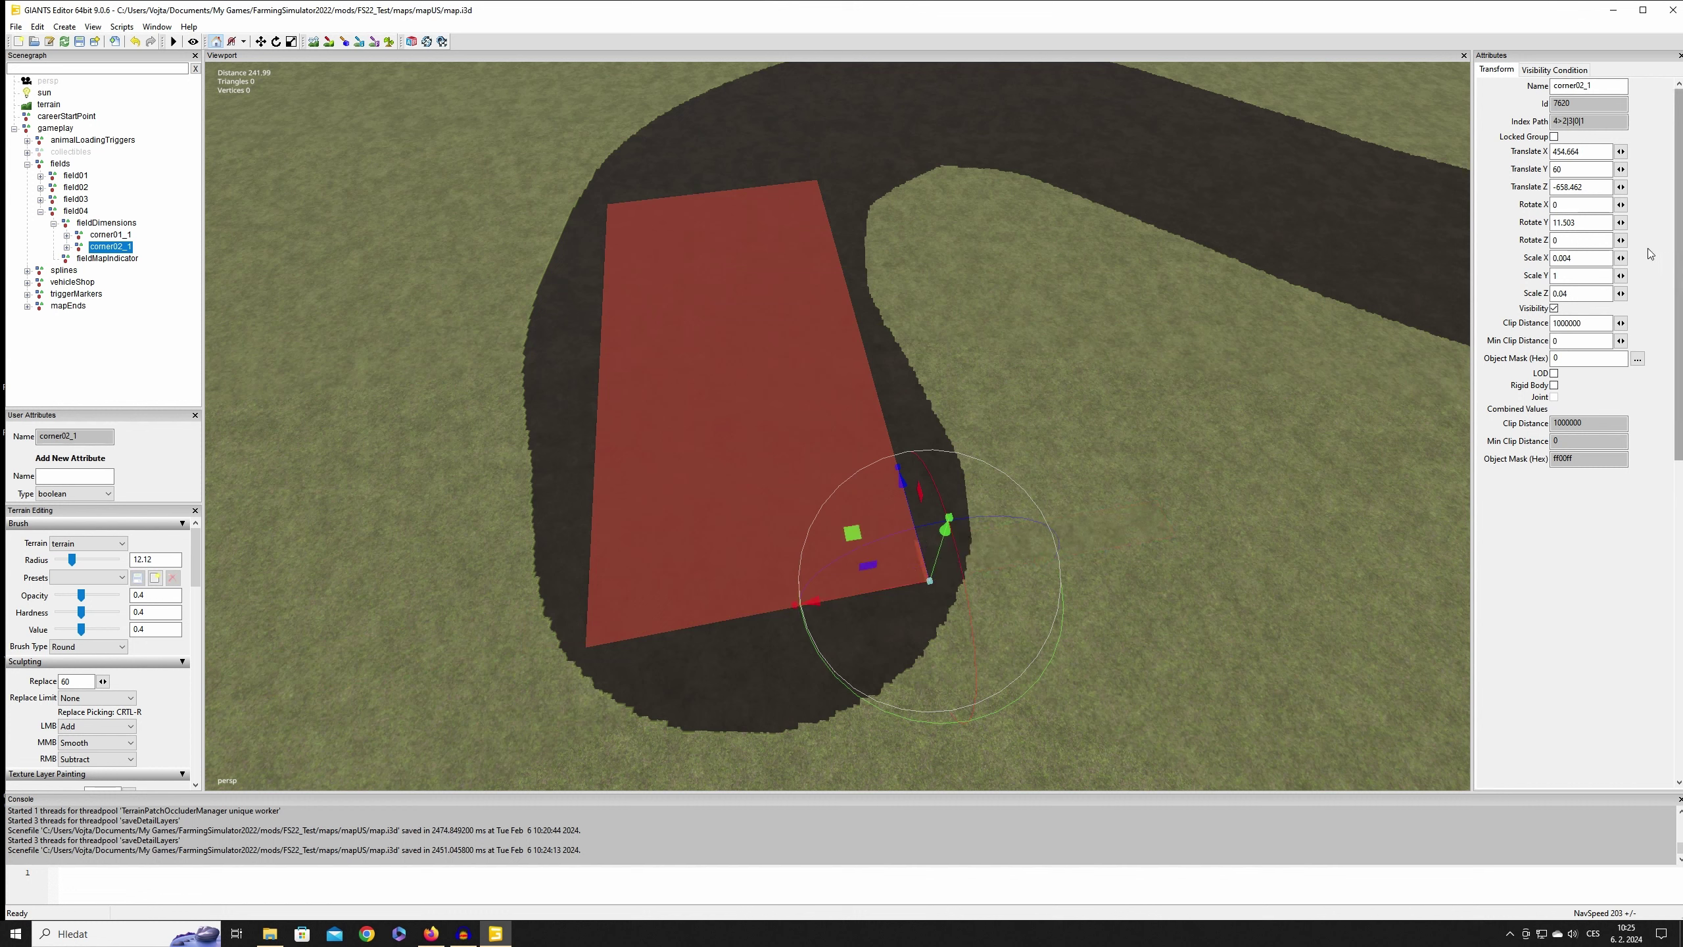
Step: Enter new Scale X and Scale Z values, narrowing the strip's width to 0.054
key("BackSpace")
key("BackSpace")
type("11")
key("Return")
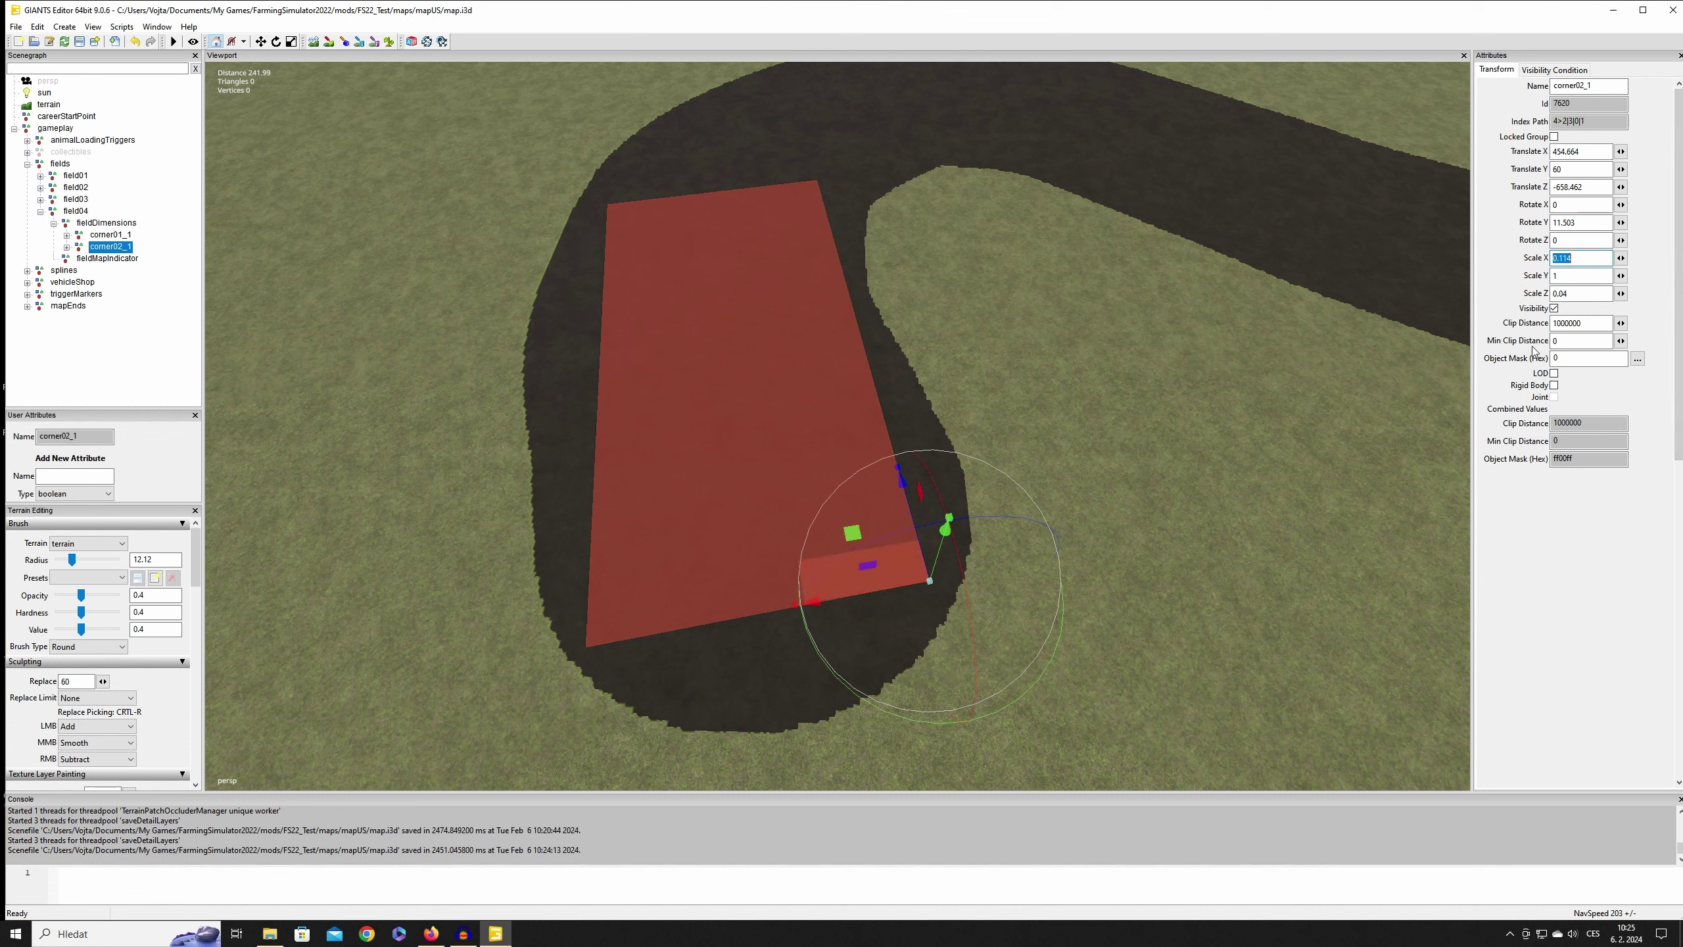
left_click(1562, 293)
type("2")
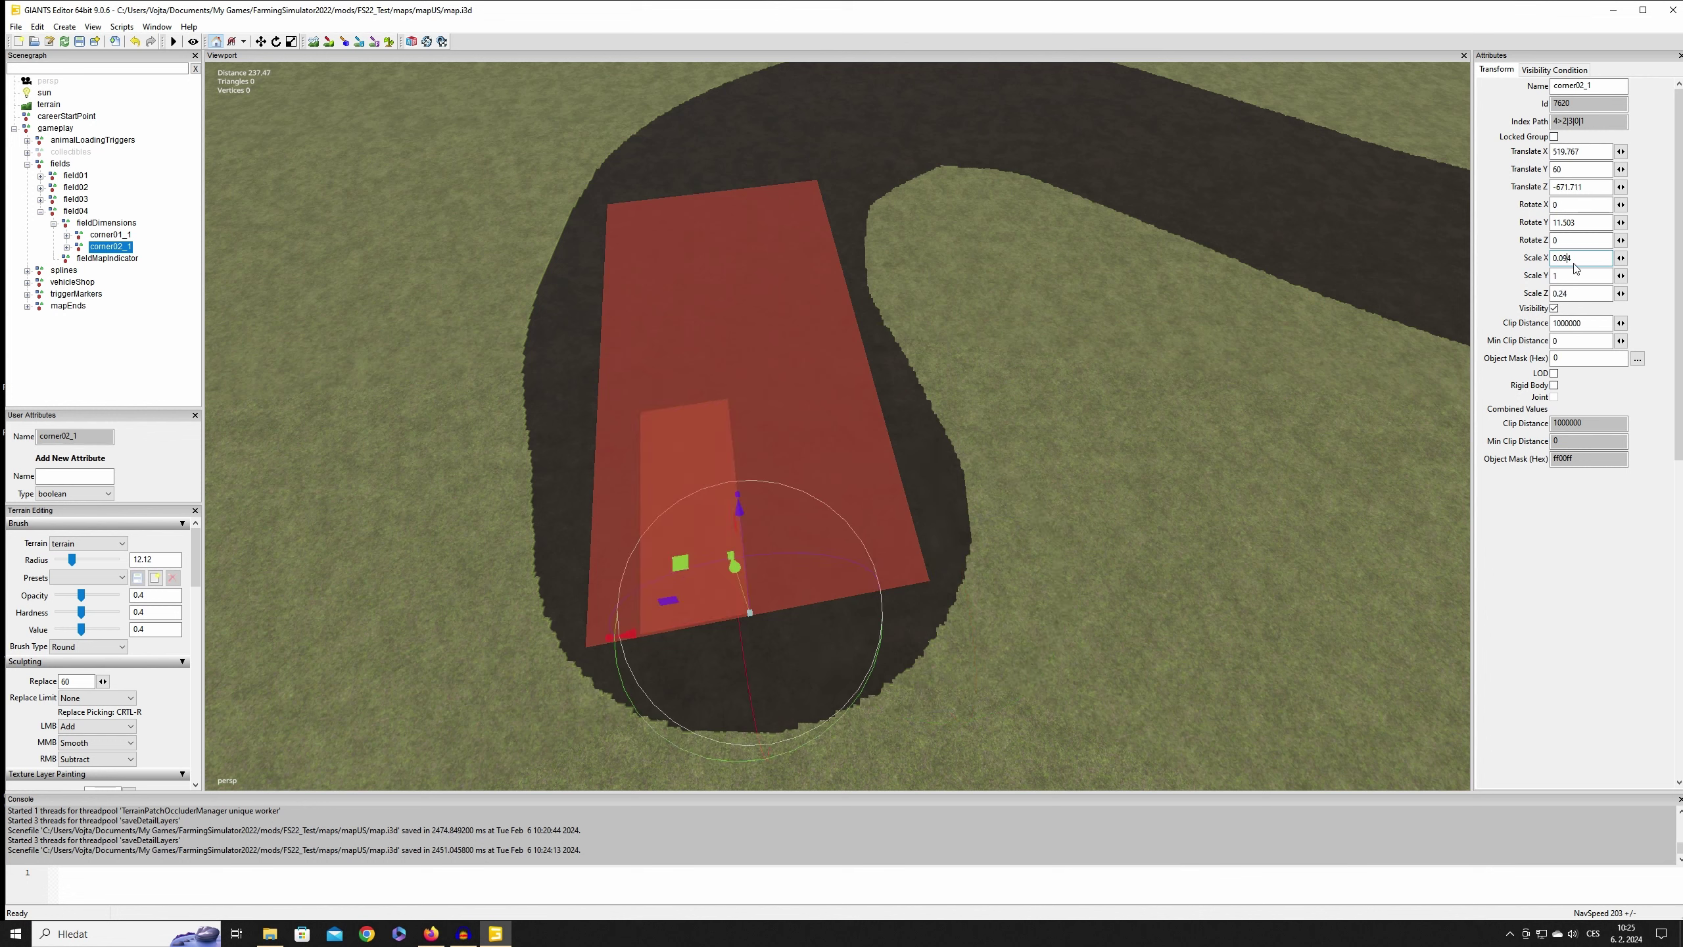
key("BackSpace")
type("5")
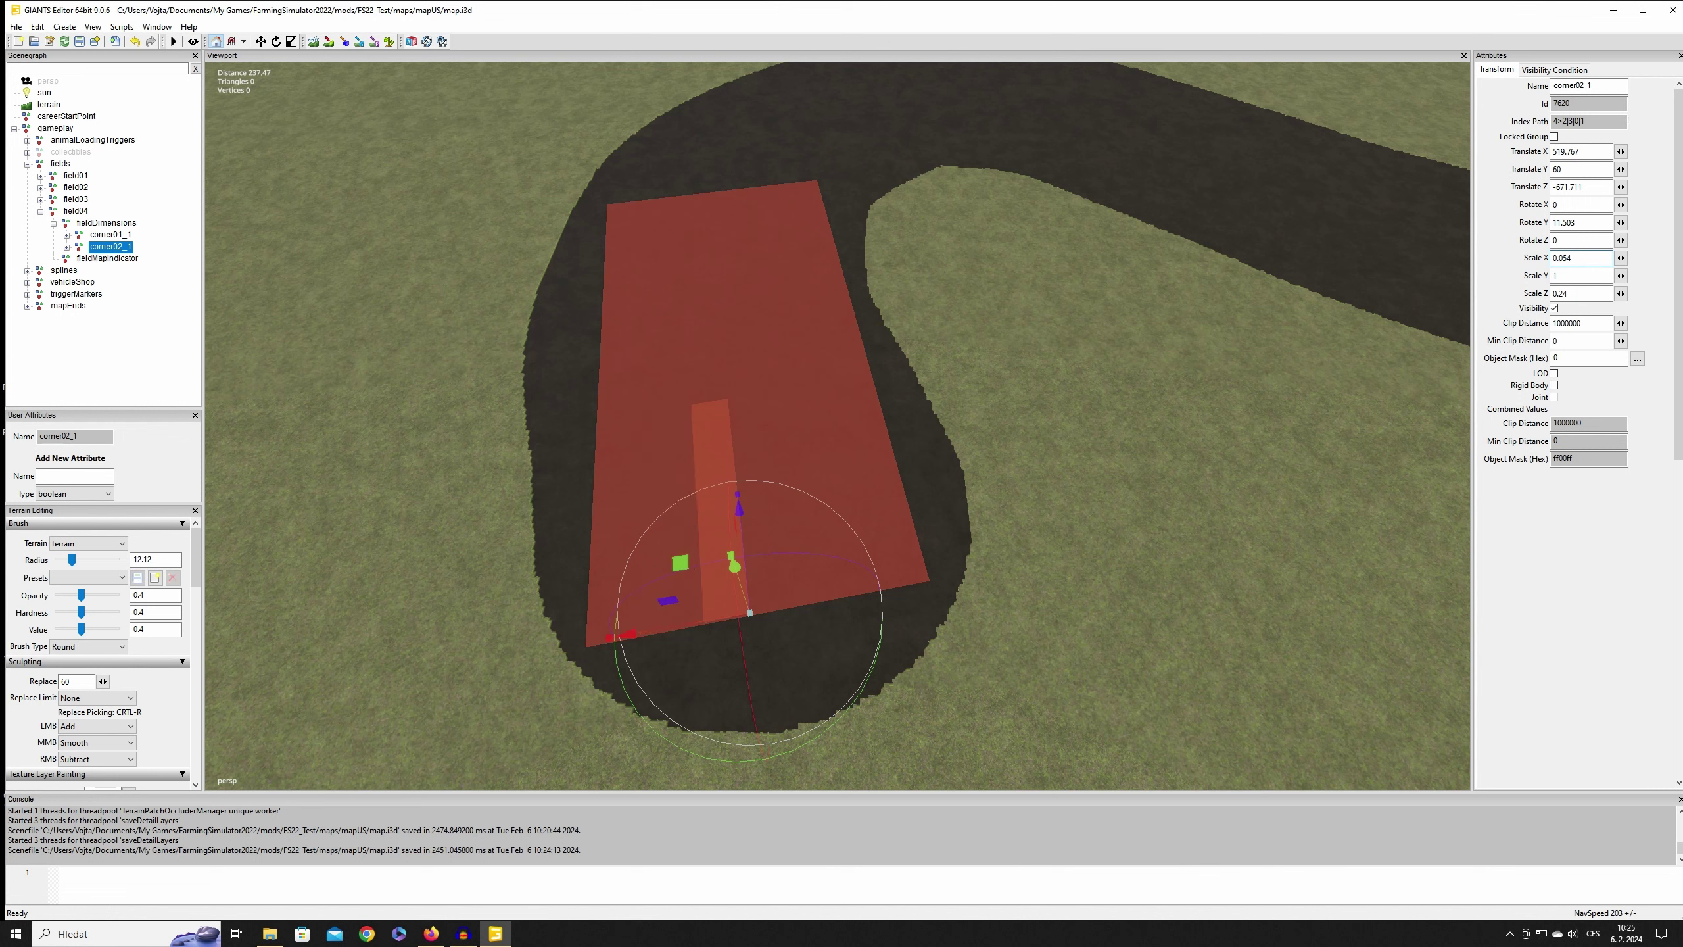
key("Return")
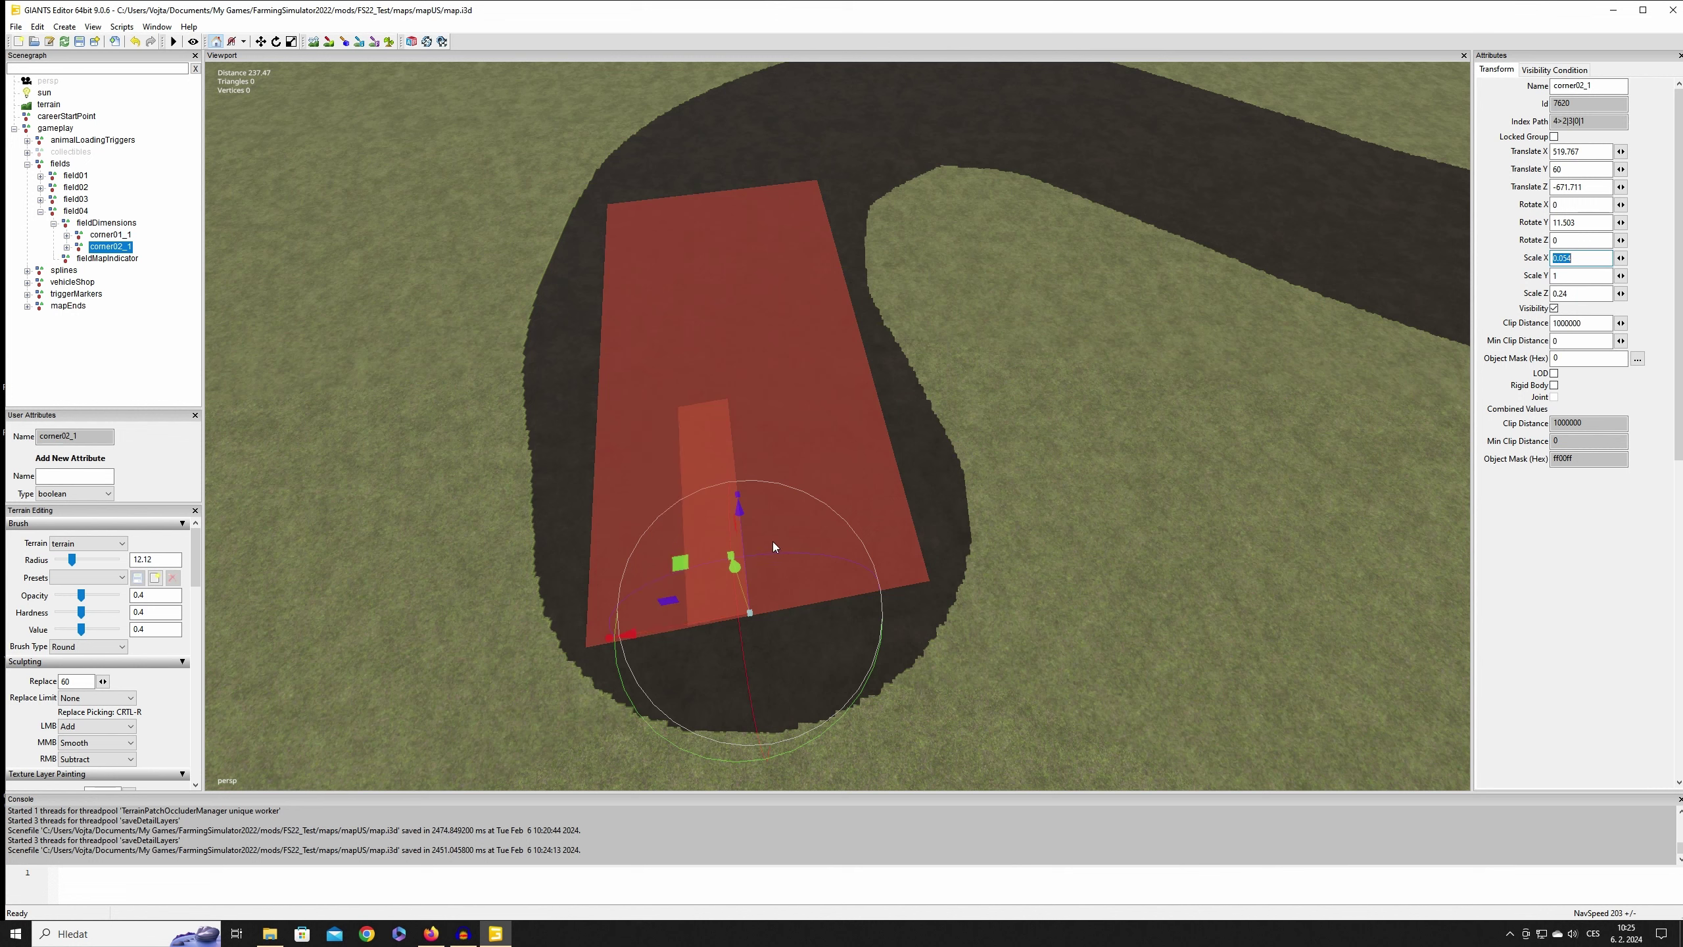
Step: Move corner02_1 down onto the field's curved bottom edge and re-enter its scale values
left_click_drag(741, 537, 752, 616)
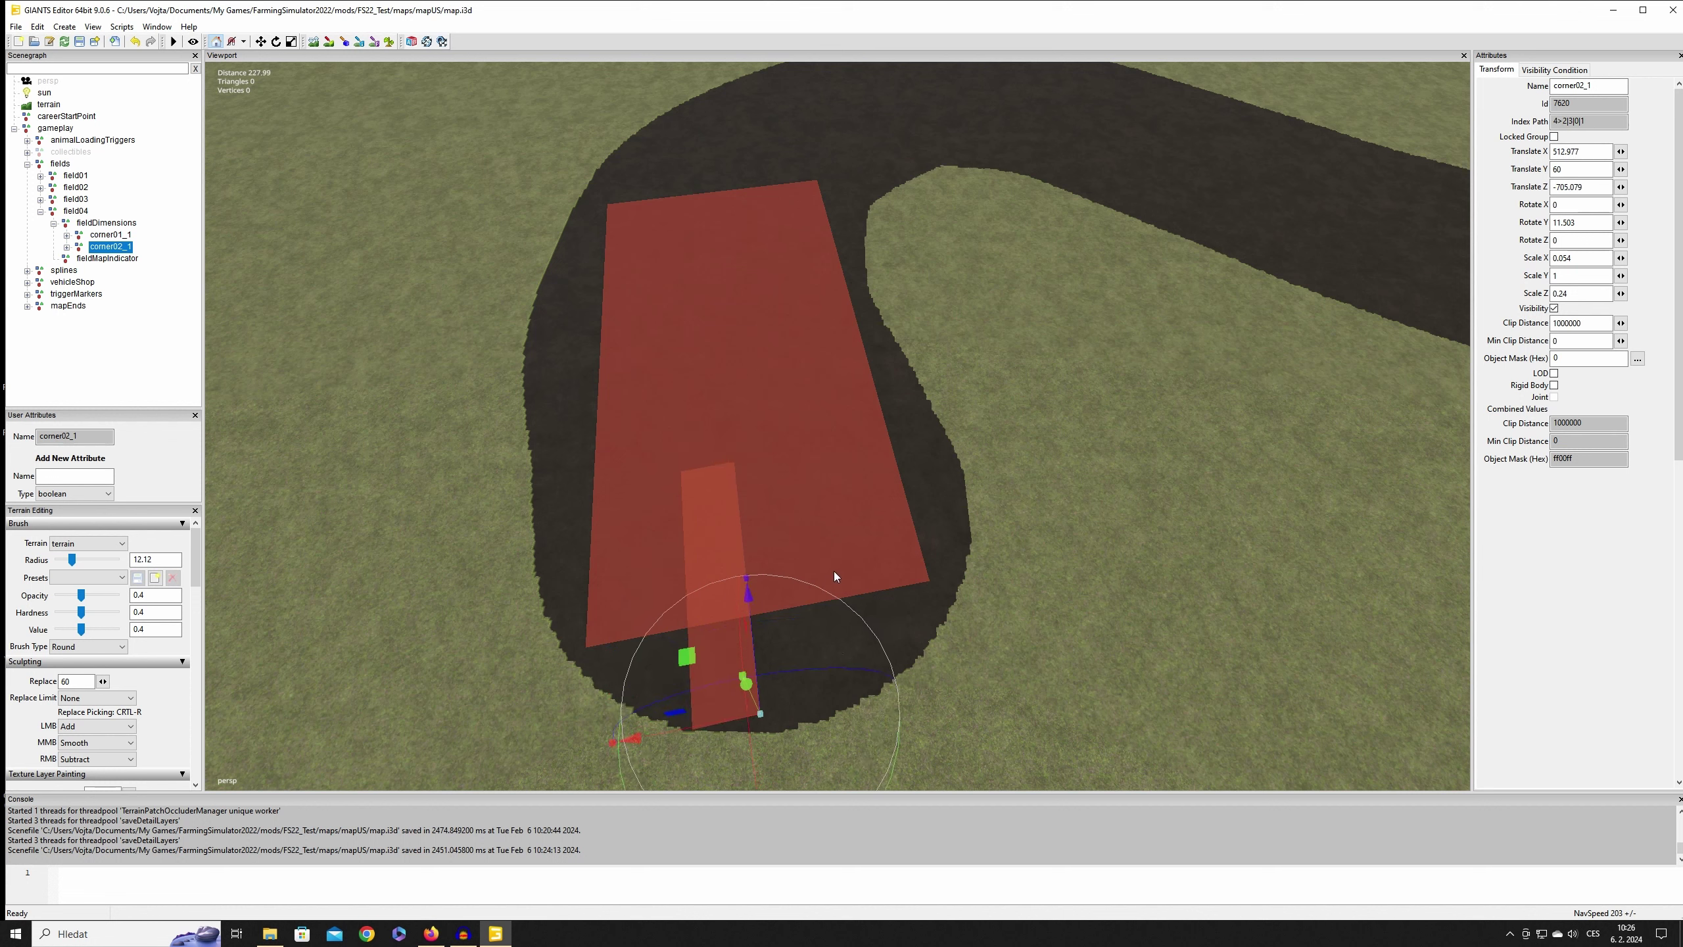
scroll(914, 595, "up", 4)
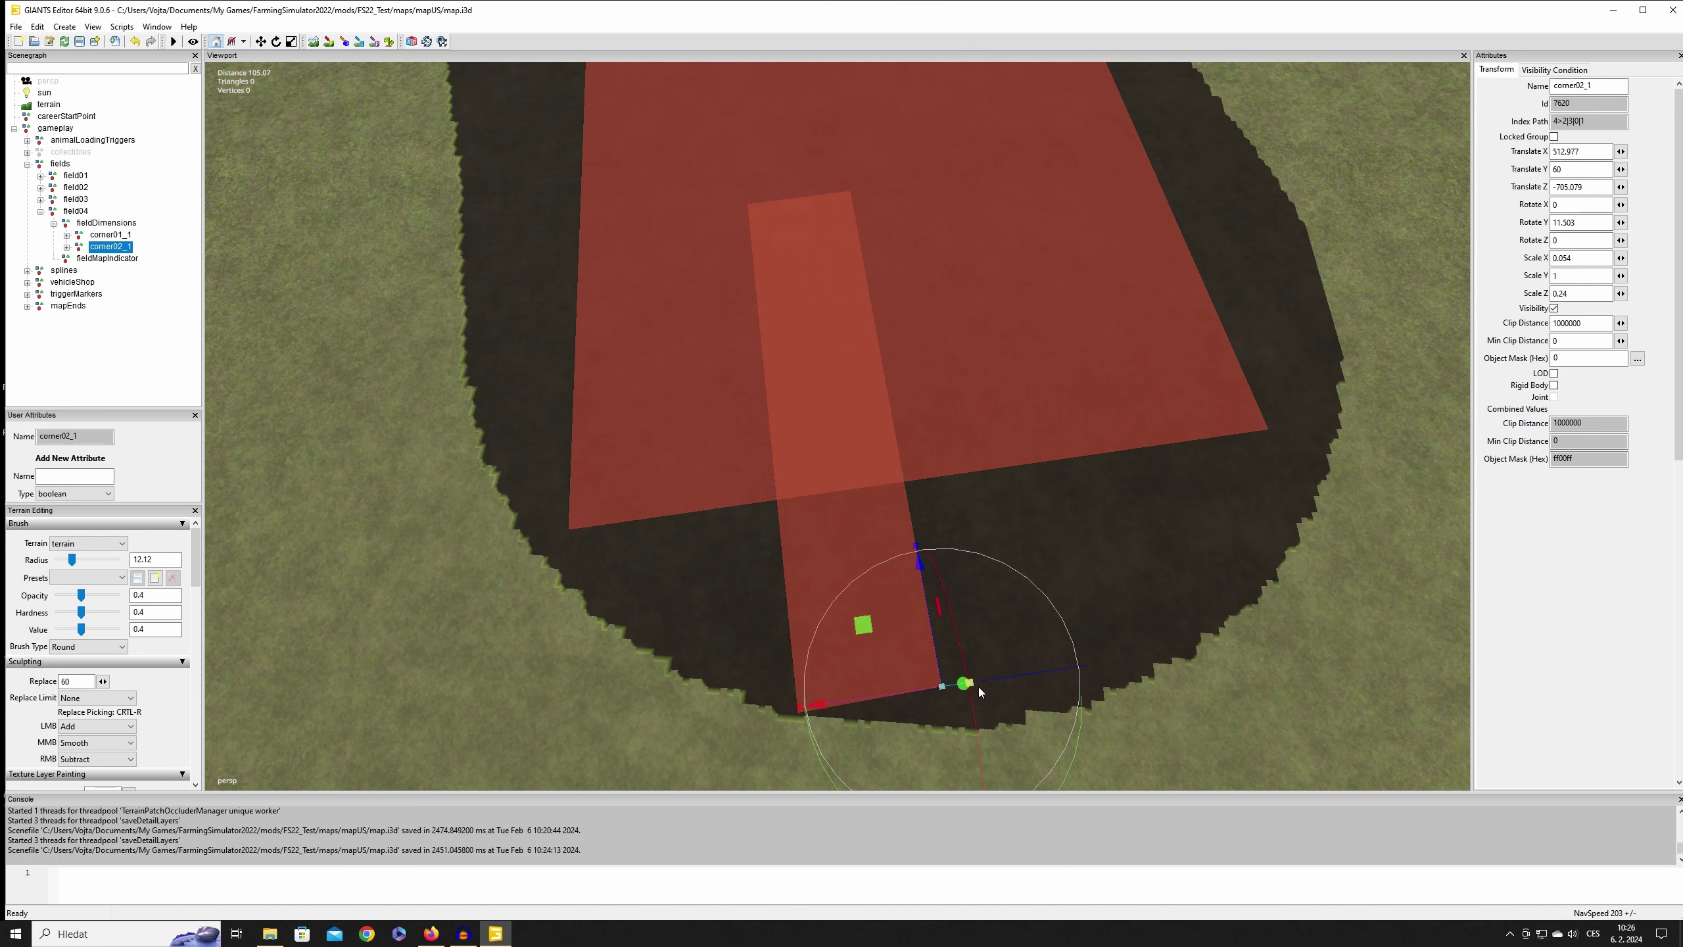
left_click_drag(934, 700, 881, 653)
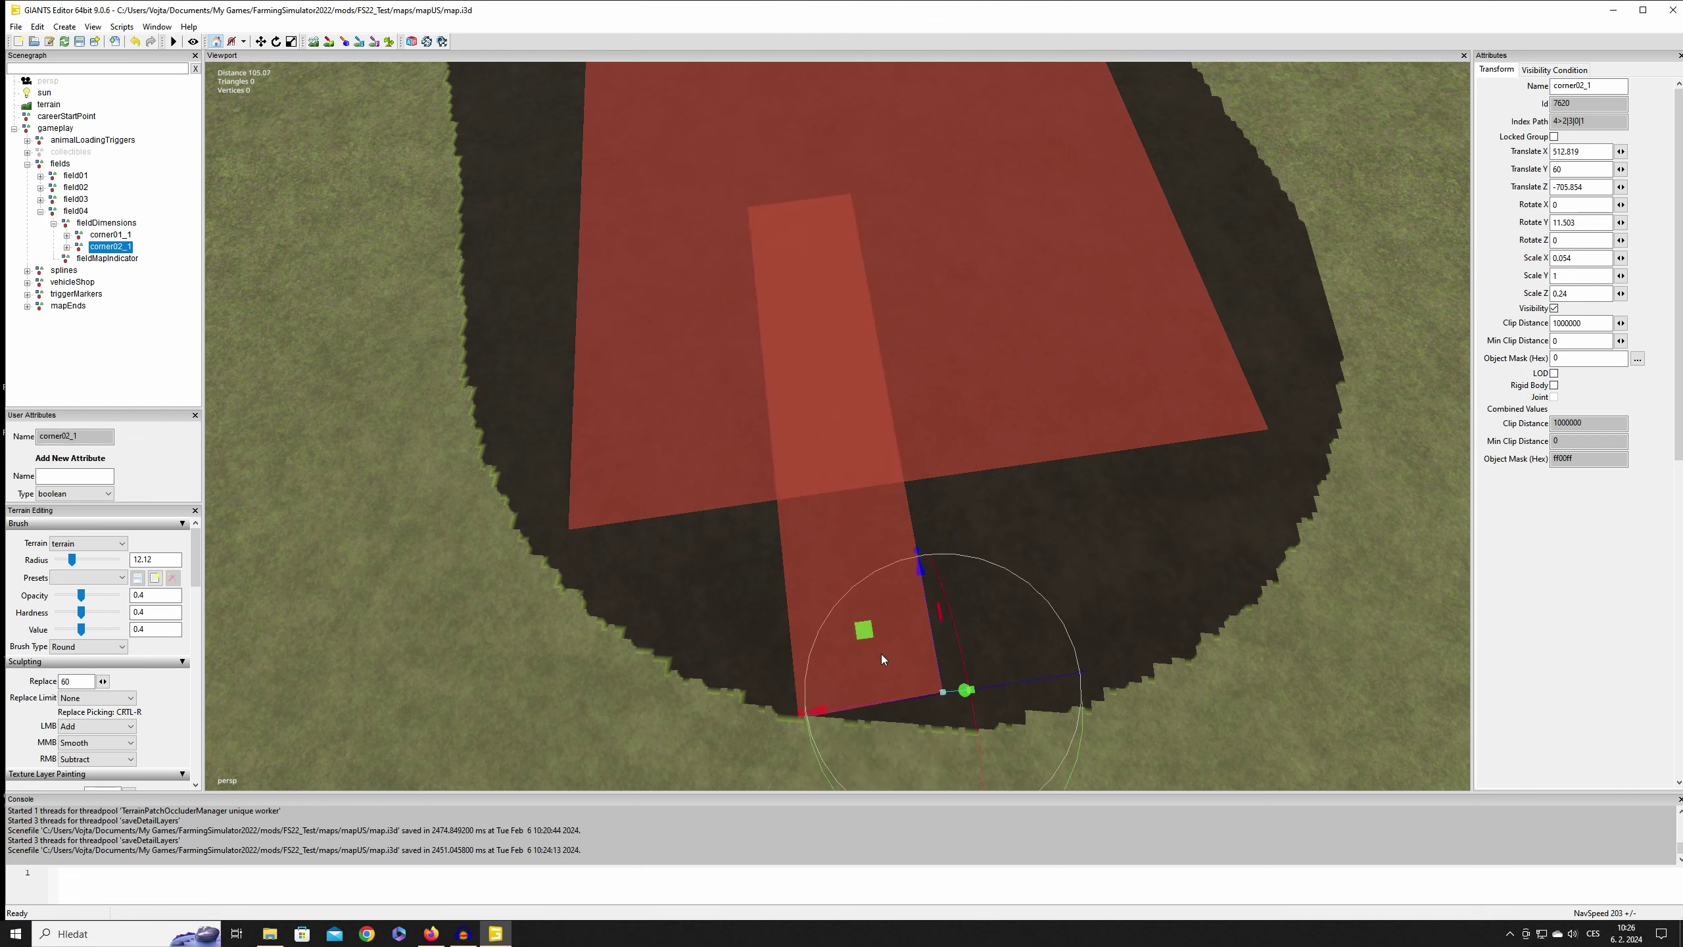
left_click_drag(1621, 293, 1604, 293)
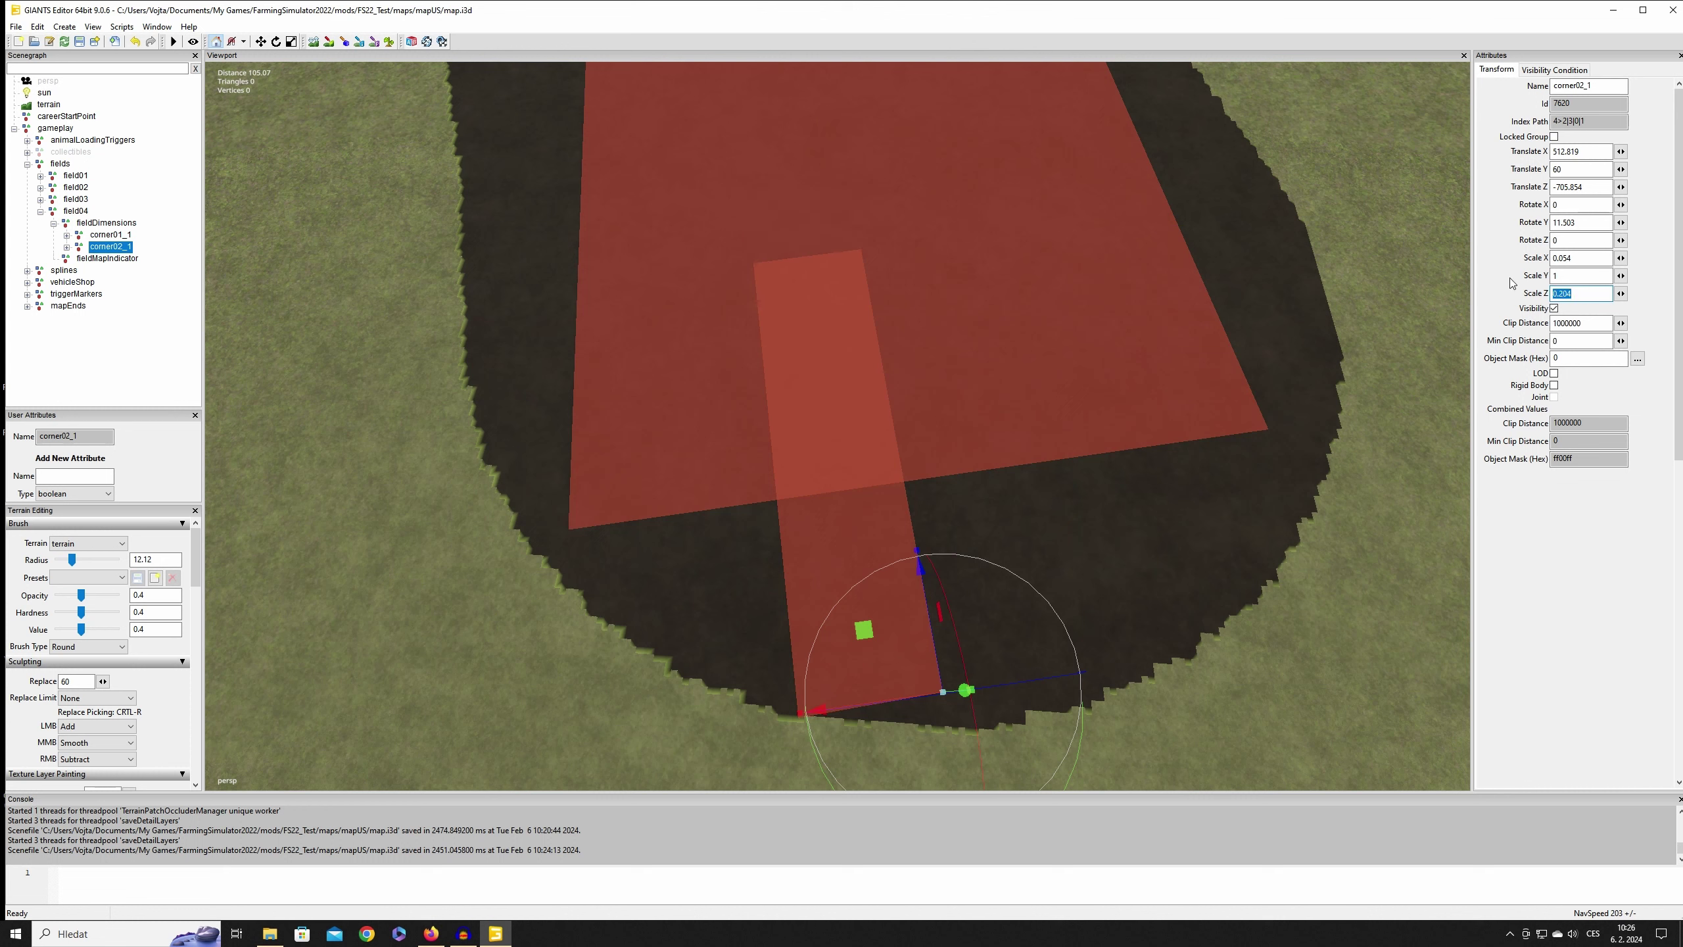
type("0.2")
left_click(1568, 257)
key("BackSpace")
type("3")
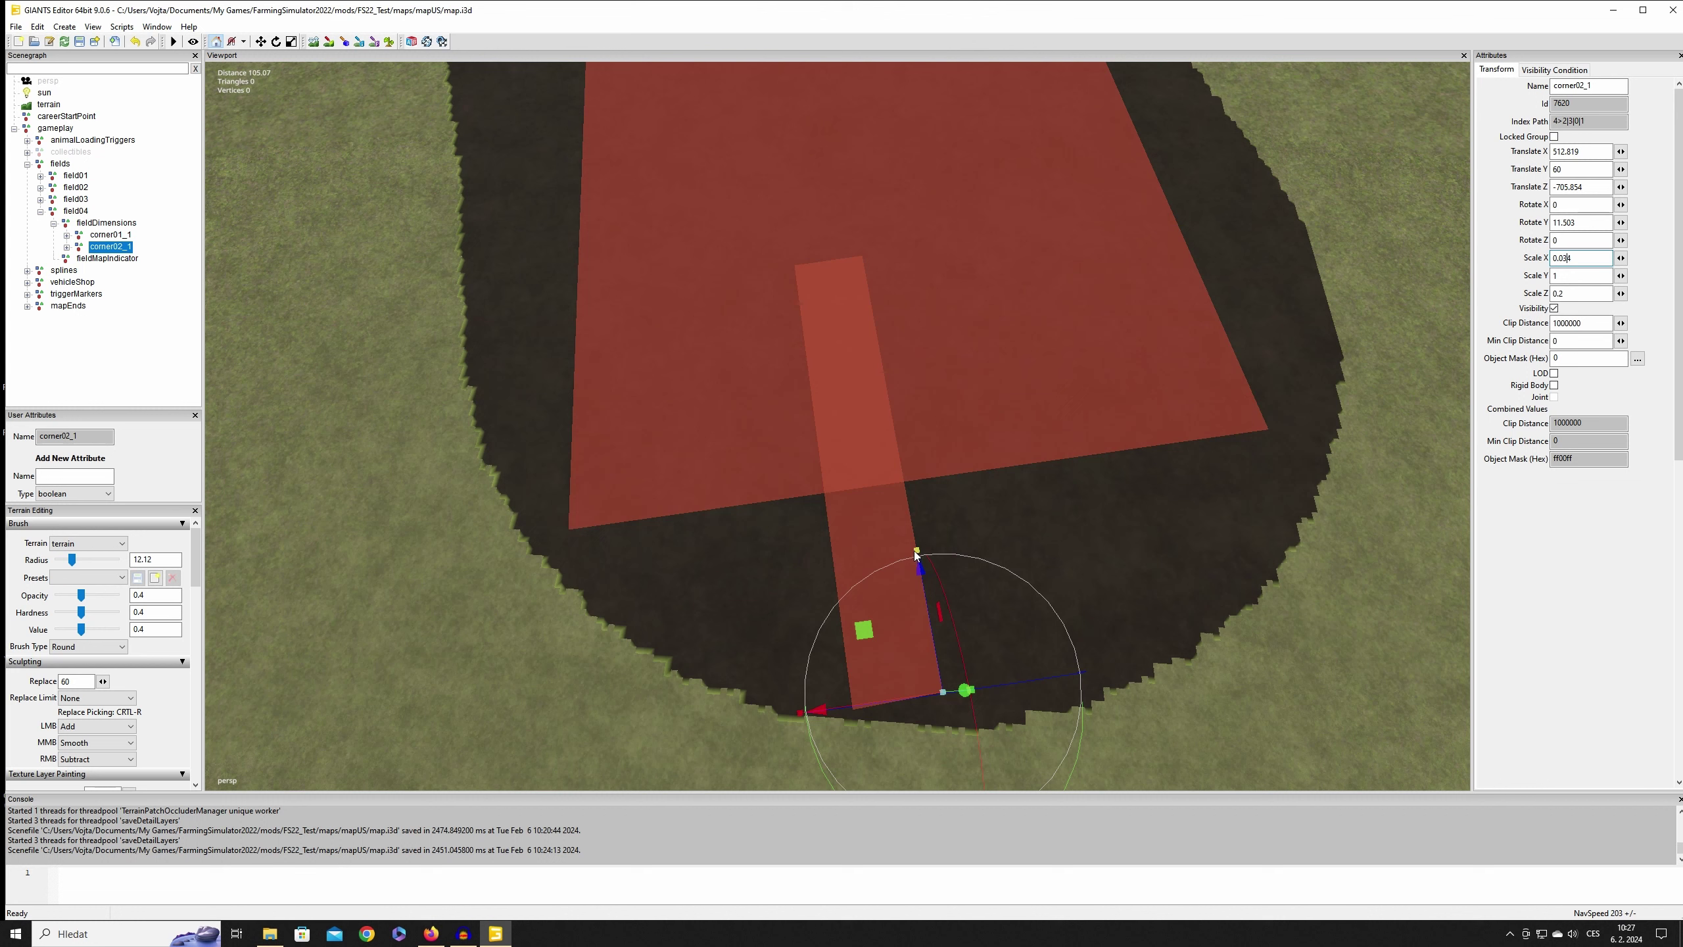
left_click_drag(916, 556, 915, 554)
Step: Finalize corner02_1's scale at Scale X 0.034 and Scale Z 0.133
left_click(1577, 293)
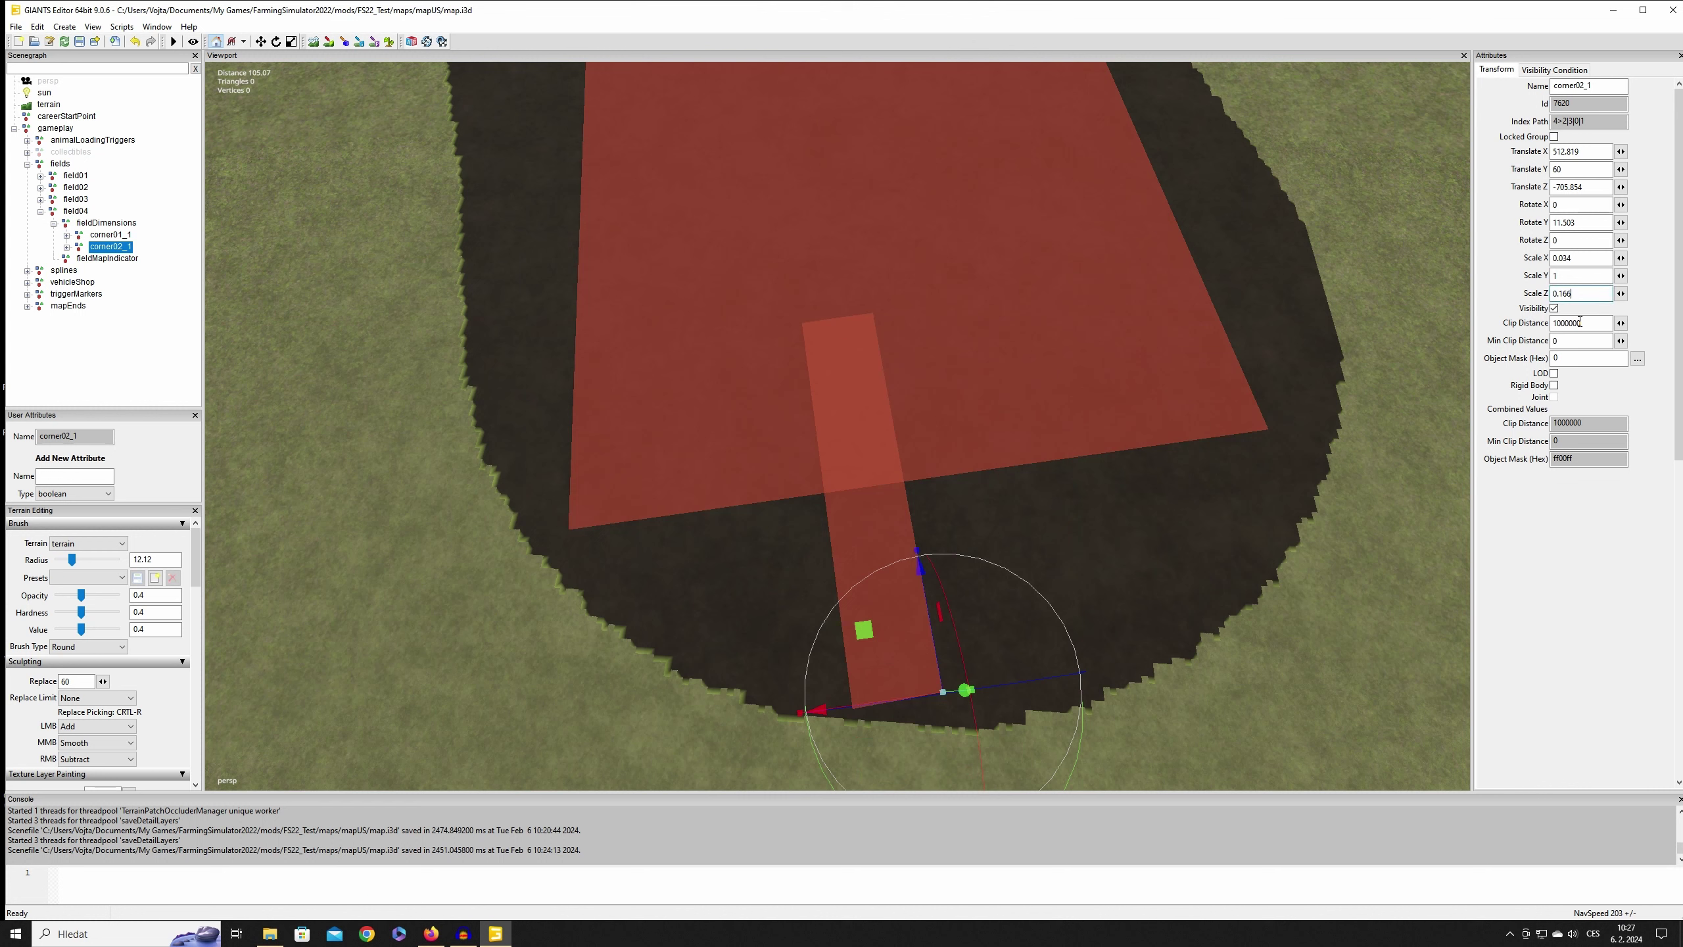
key("BackSpace")
key("BackSpace")
type("0")
key("Return")
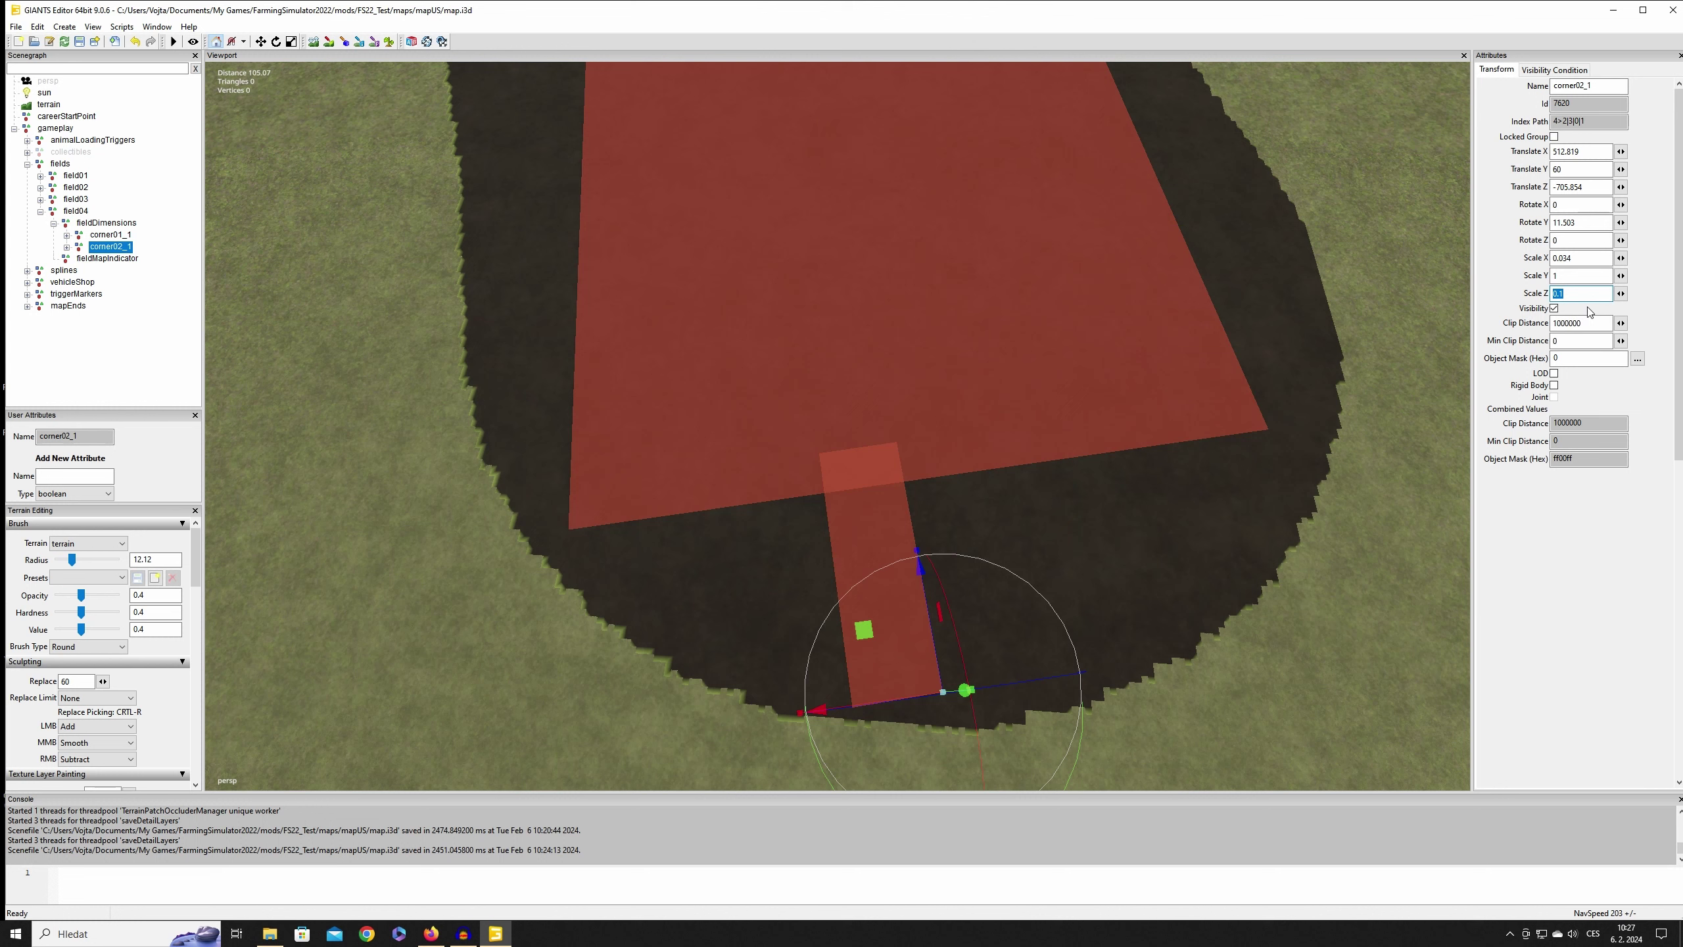
left_click(1569, 293)
type("38")
key("Return")
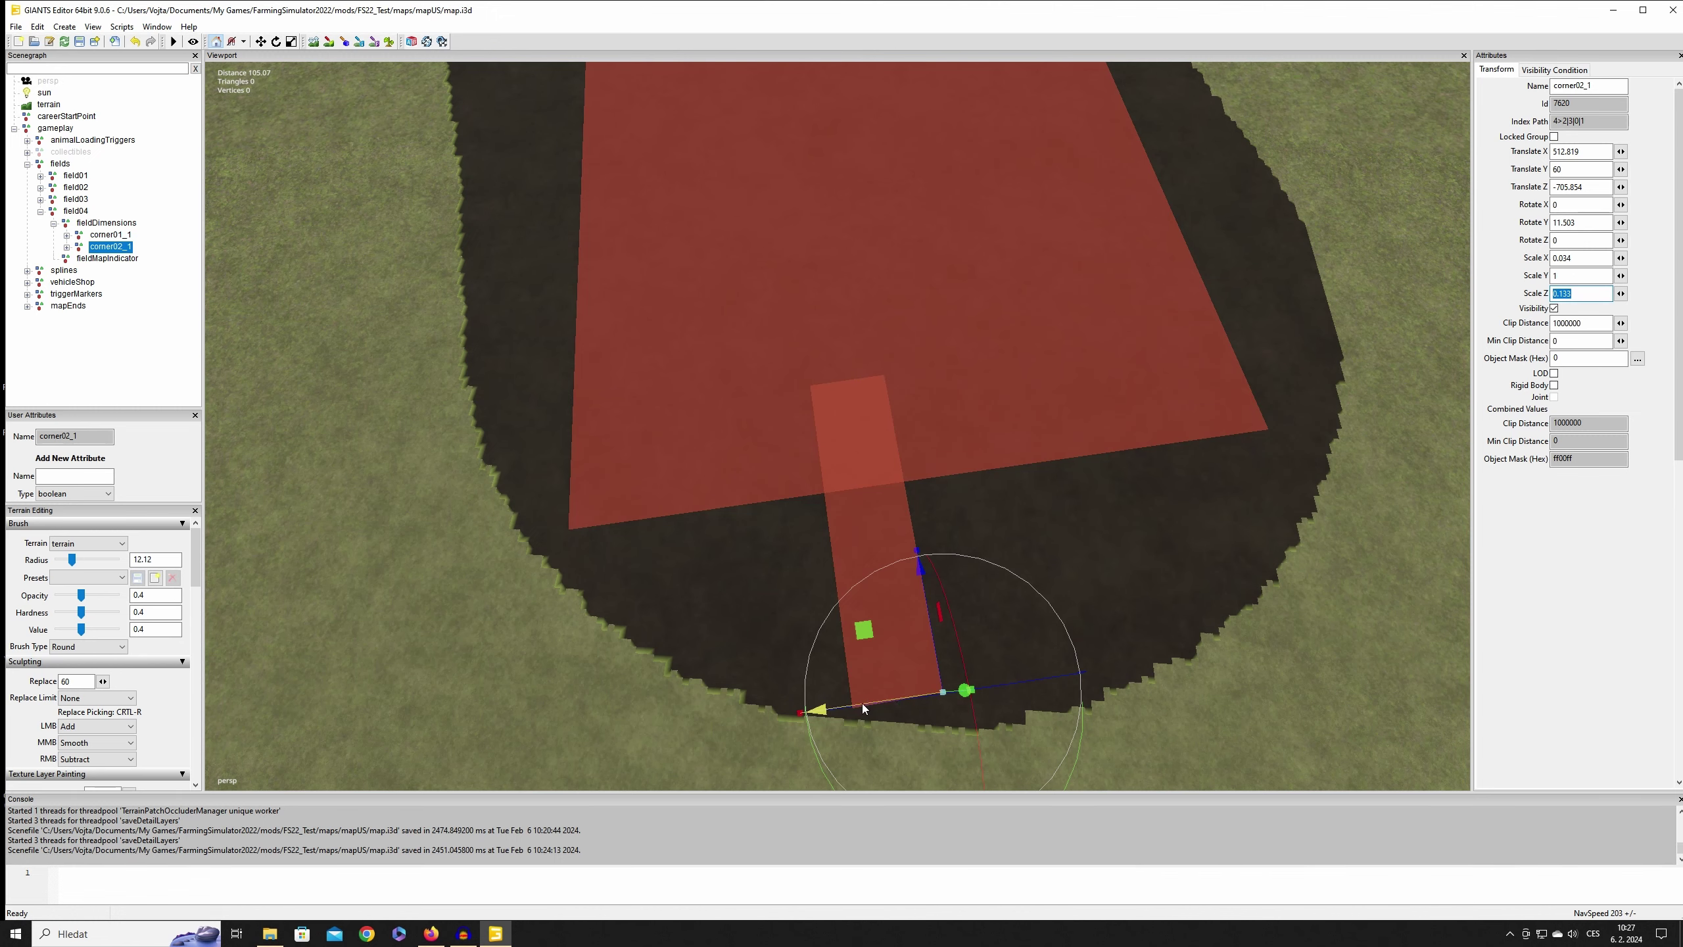
left_click_drag(702, 654, 758, 674, "alt")
scroll(758, 622, "up", 3)
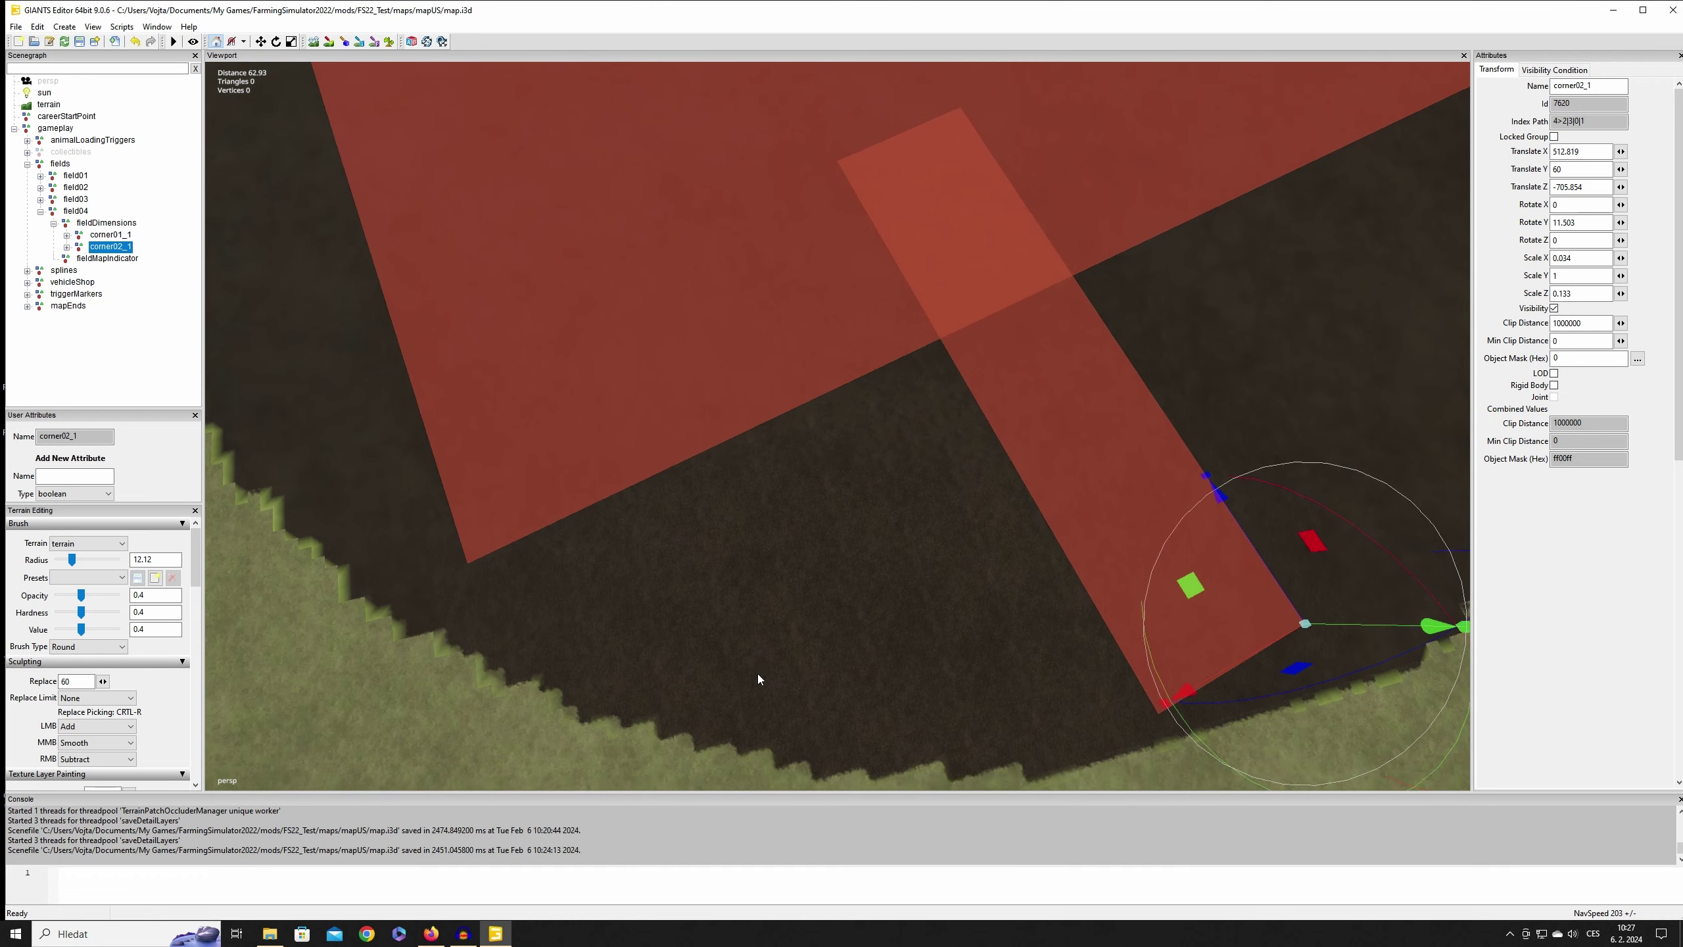
Step: Rotate corner02_1 toward the field edge and slide it down-left onto it
scroll(758, 674, "down", 2)
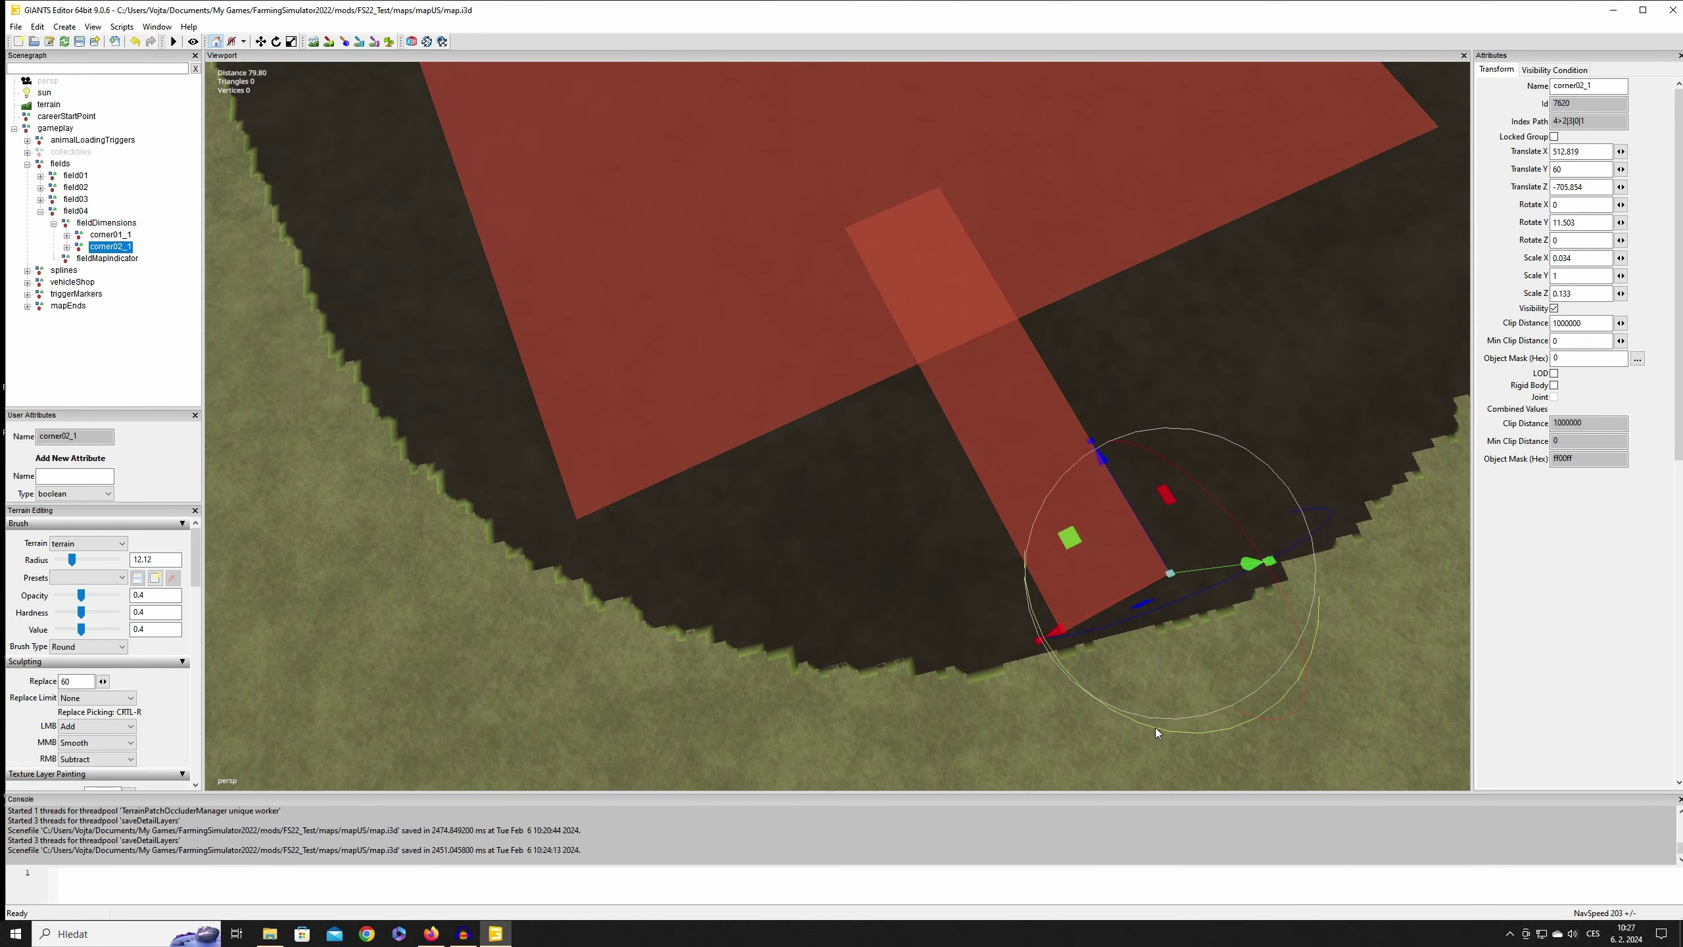
mouse_move(1155, 728)
left_mouse_down()
mouse_move(1112, 726)
mouse_move(1131, 712)
left_mouse_up()
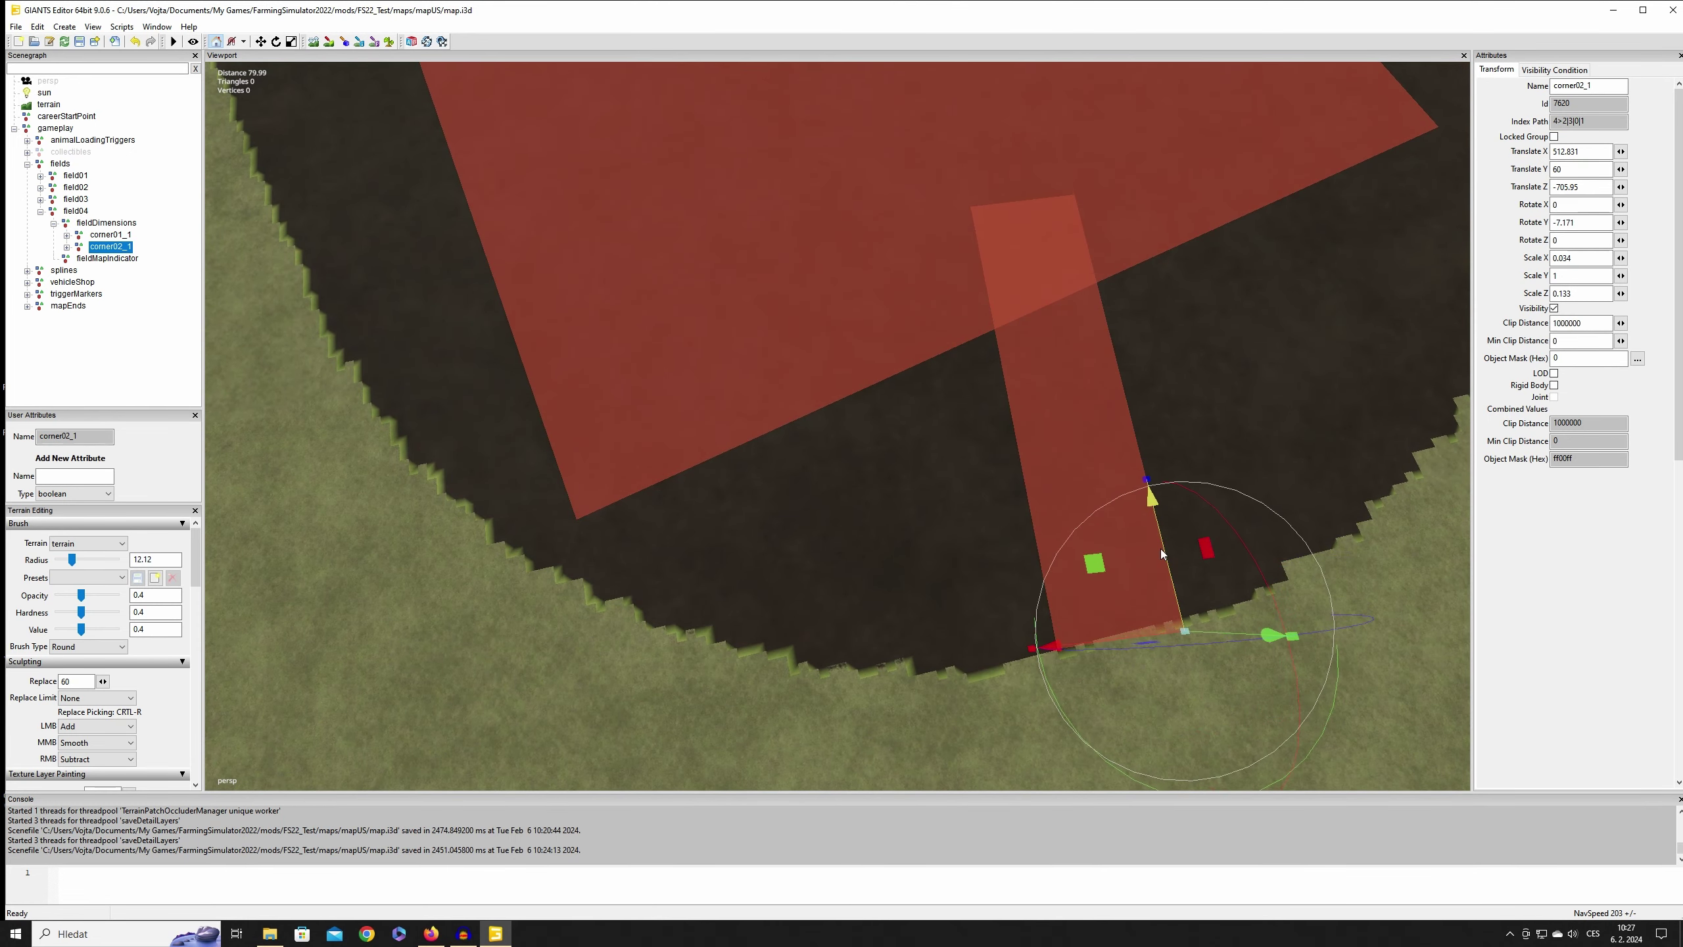
left_click_drag(1096, 570, 893, 598)
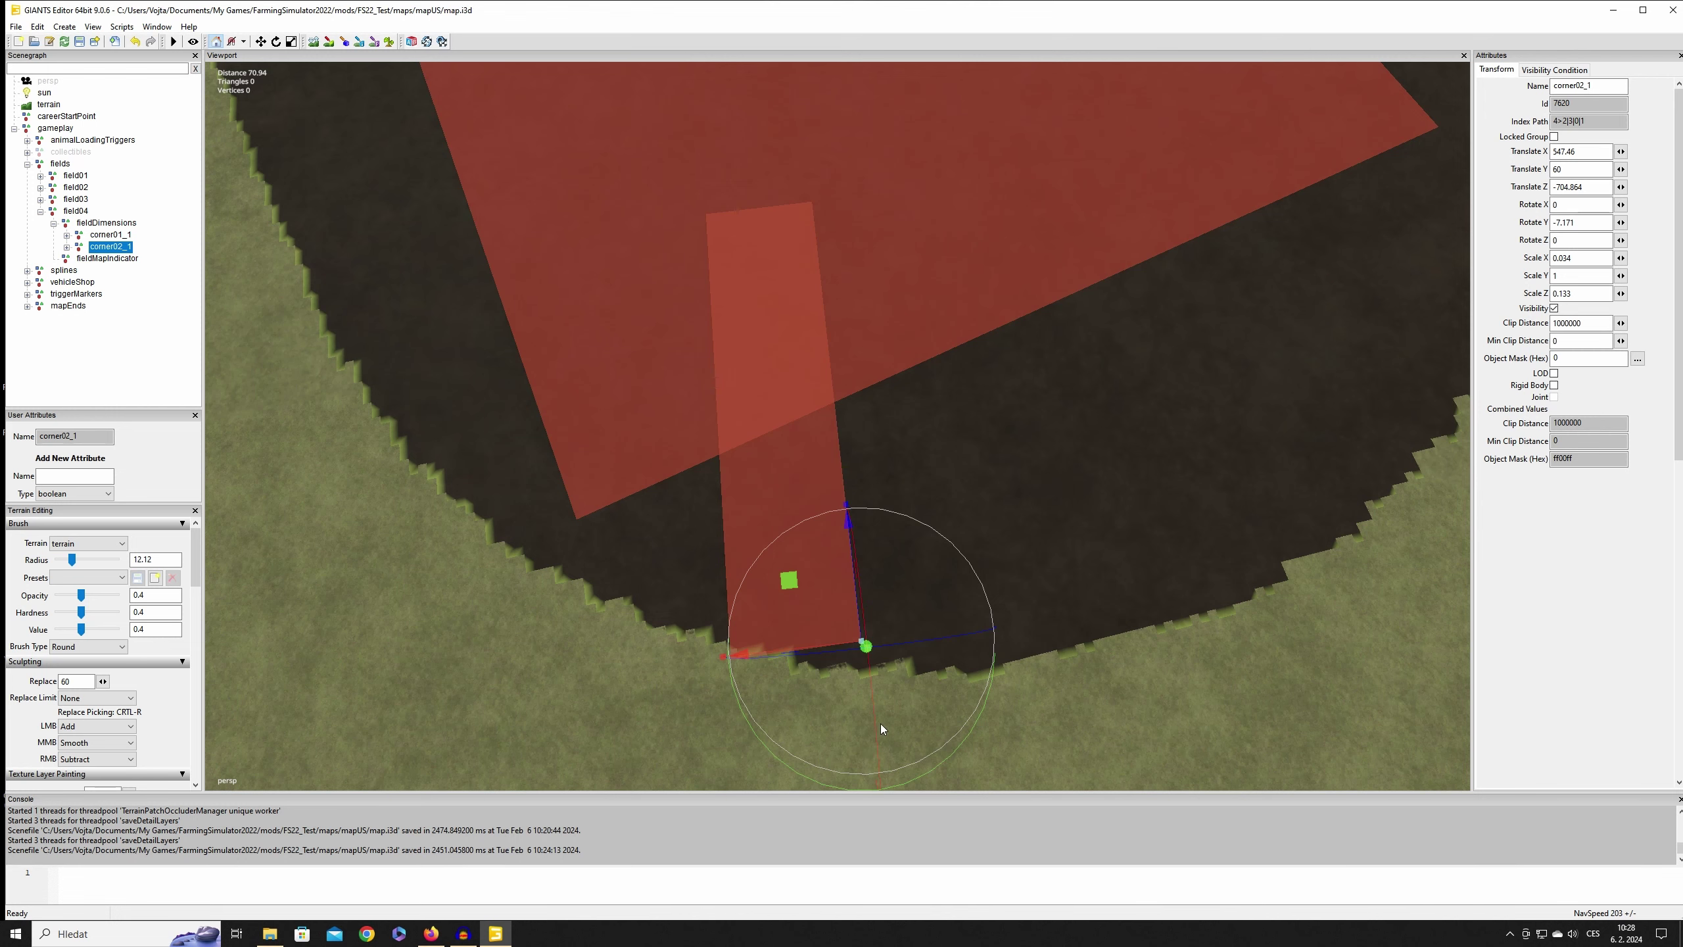
scroll(1000, 729, "down", 5)
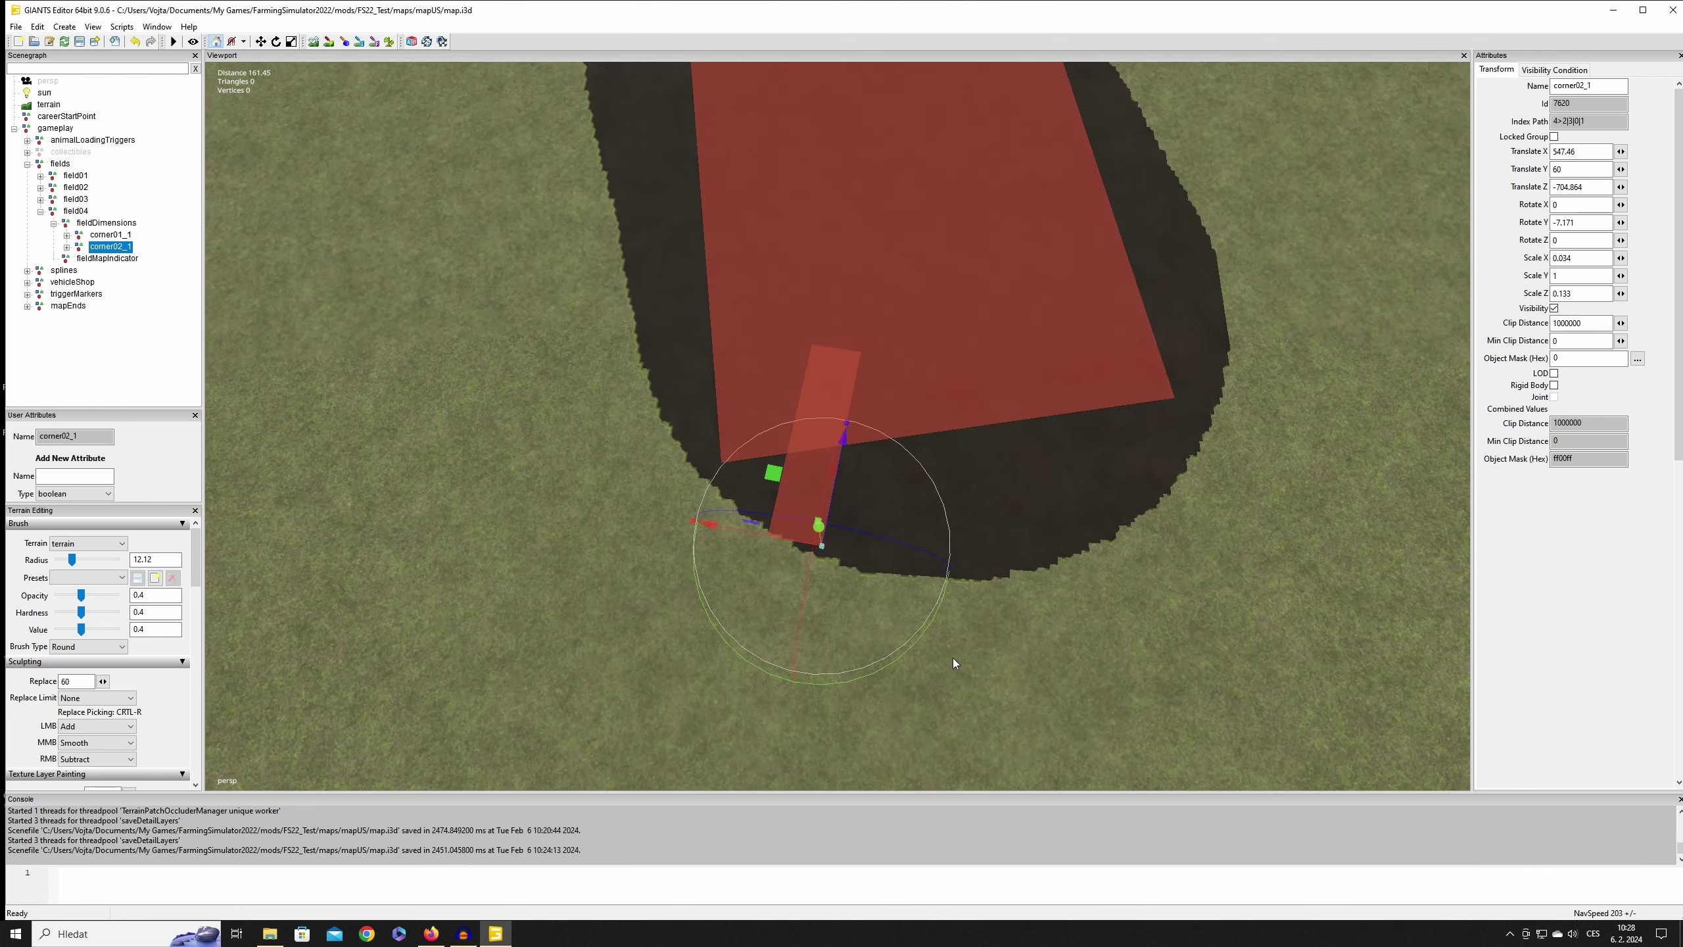
scroll(961, 665, "up", 4)
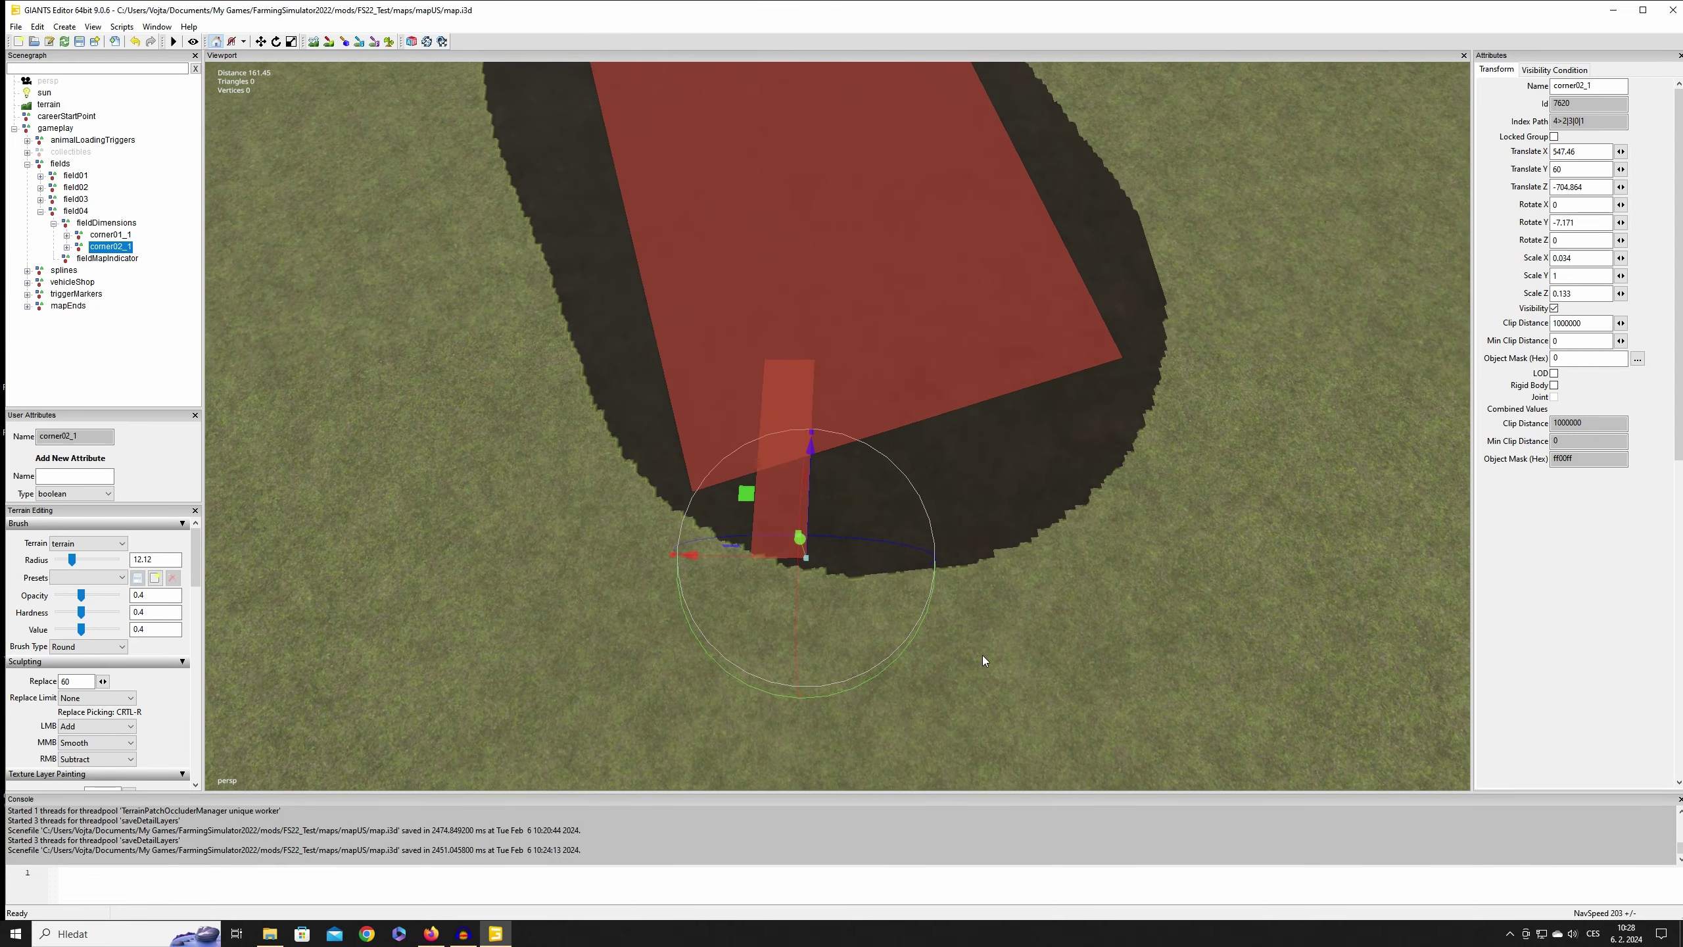
scroll(1001, 652, "down", 2)
mouse_move(1001, 652)
left_mouse_down("alt")
mouse_move(902, 624)
mouse_move(852, 665)
mouse_move(977, 647)
left_mouse_up("alt")
scroll(853, 665, "up", 5)
right_click_drag(979, 649, 983, 652)
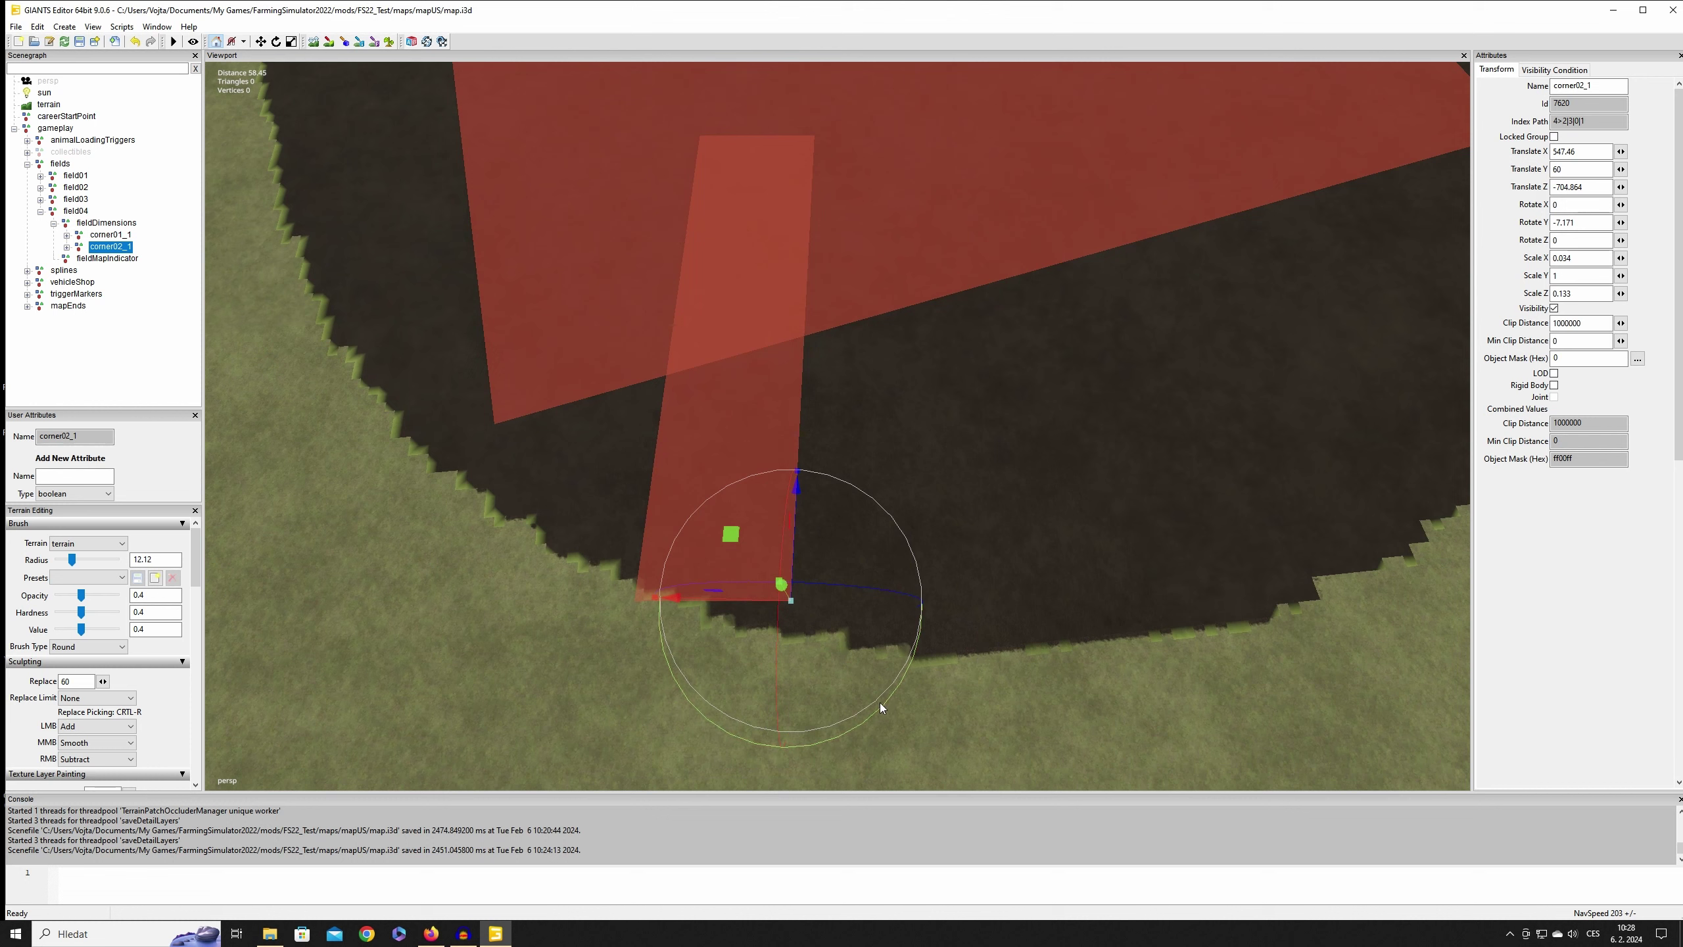
Step: Turn corner02_1 to Rotate Y -23.554 along the curve, save the map, and duplicate it
left_click_drag(881, 703, 853, 724)
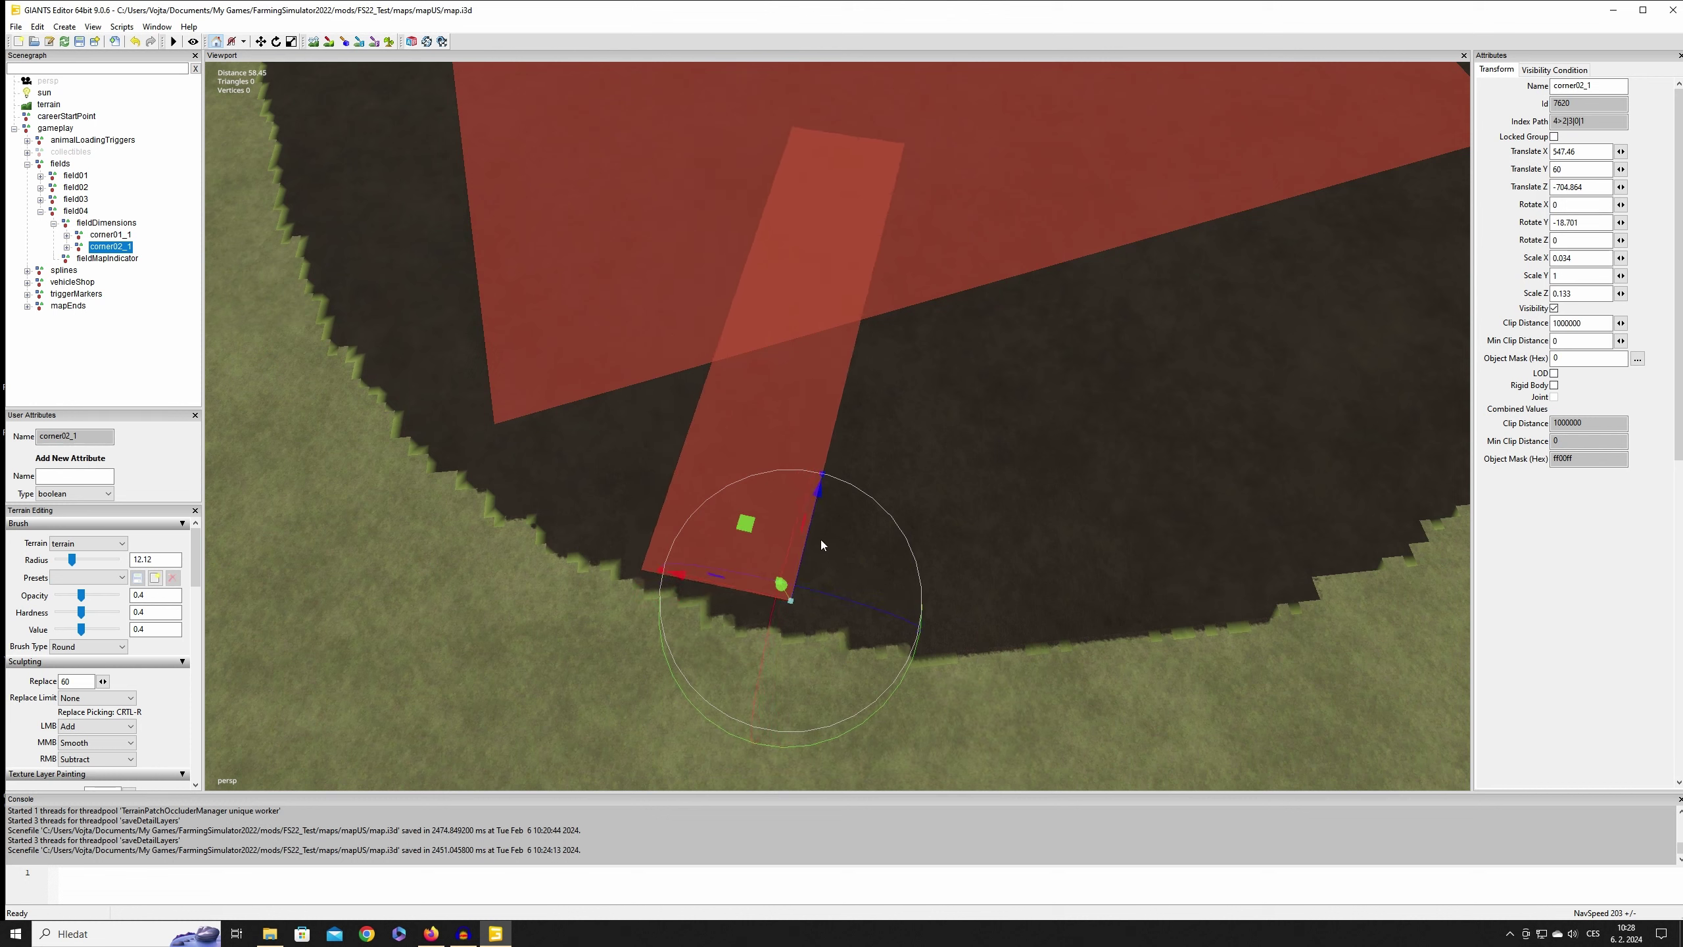
left_click_drag(810, 535, 795, 566)
left_click_drag(870, 755, 861, 762)
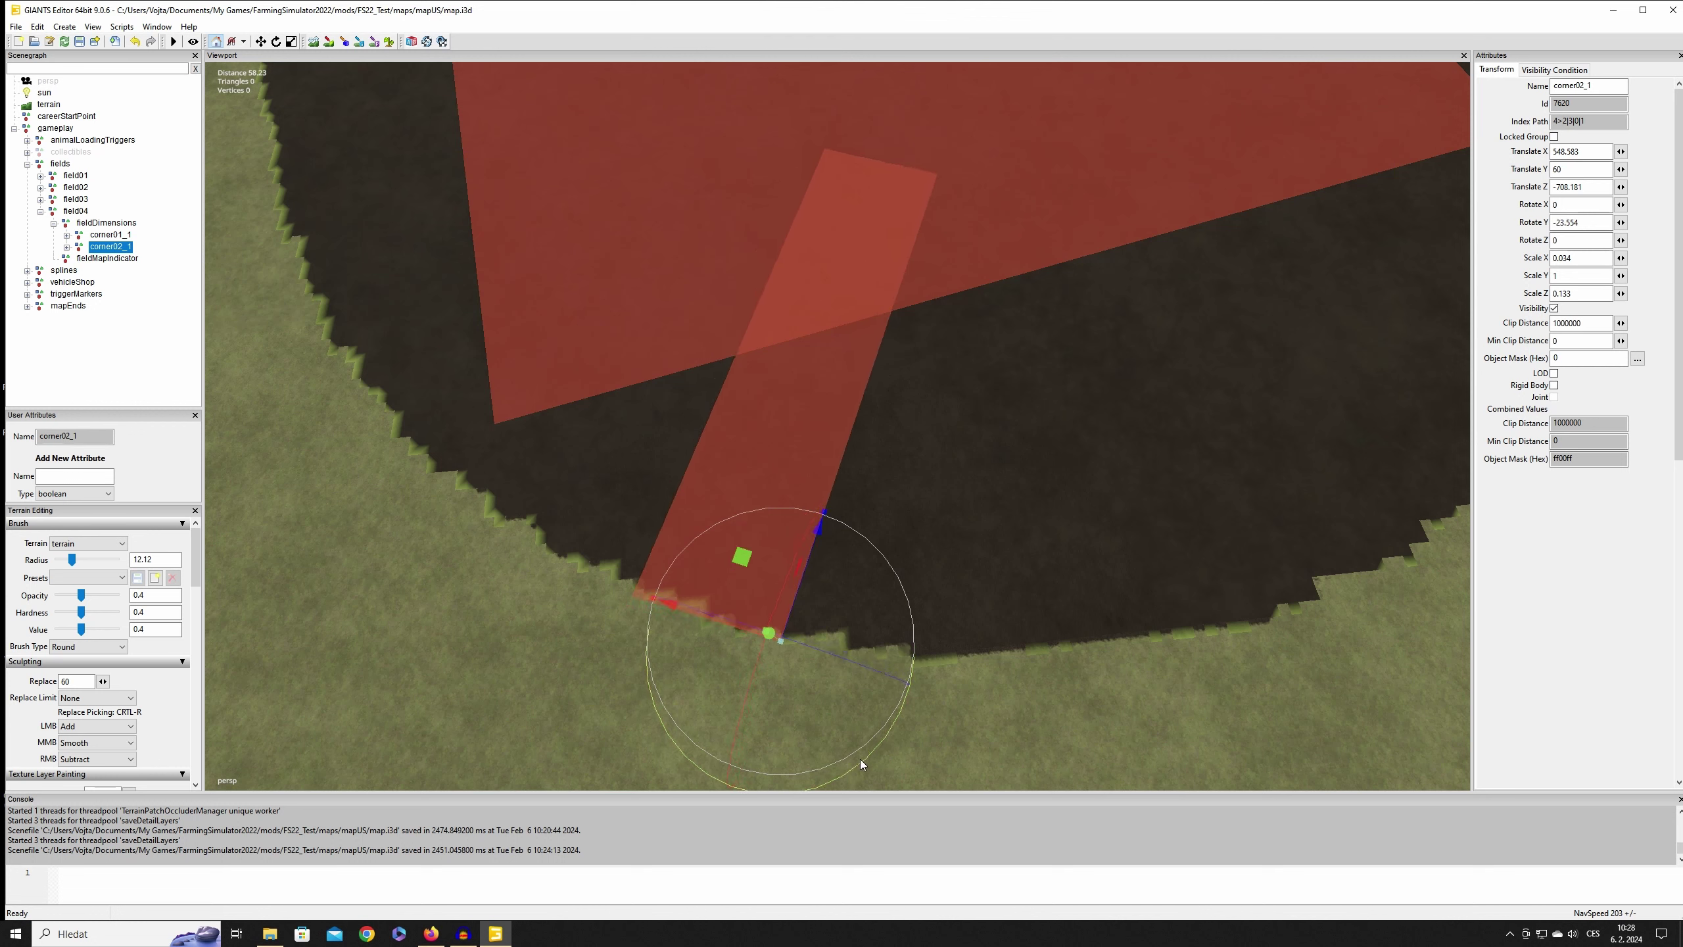
left_click(174, 273)
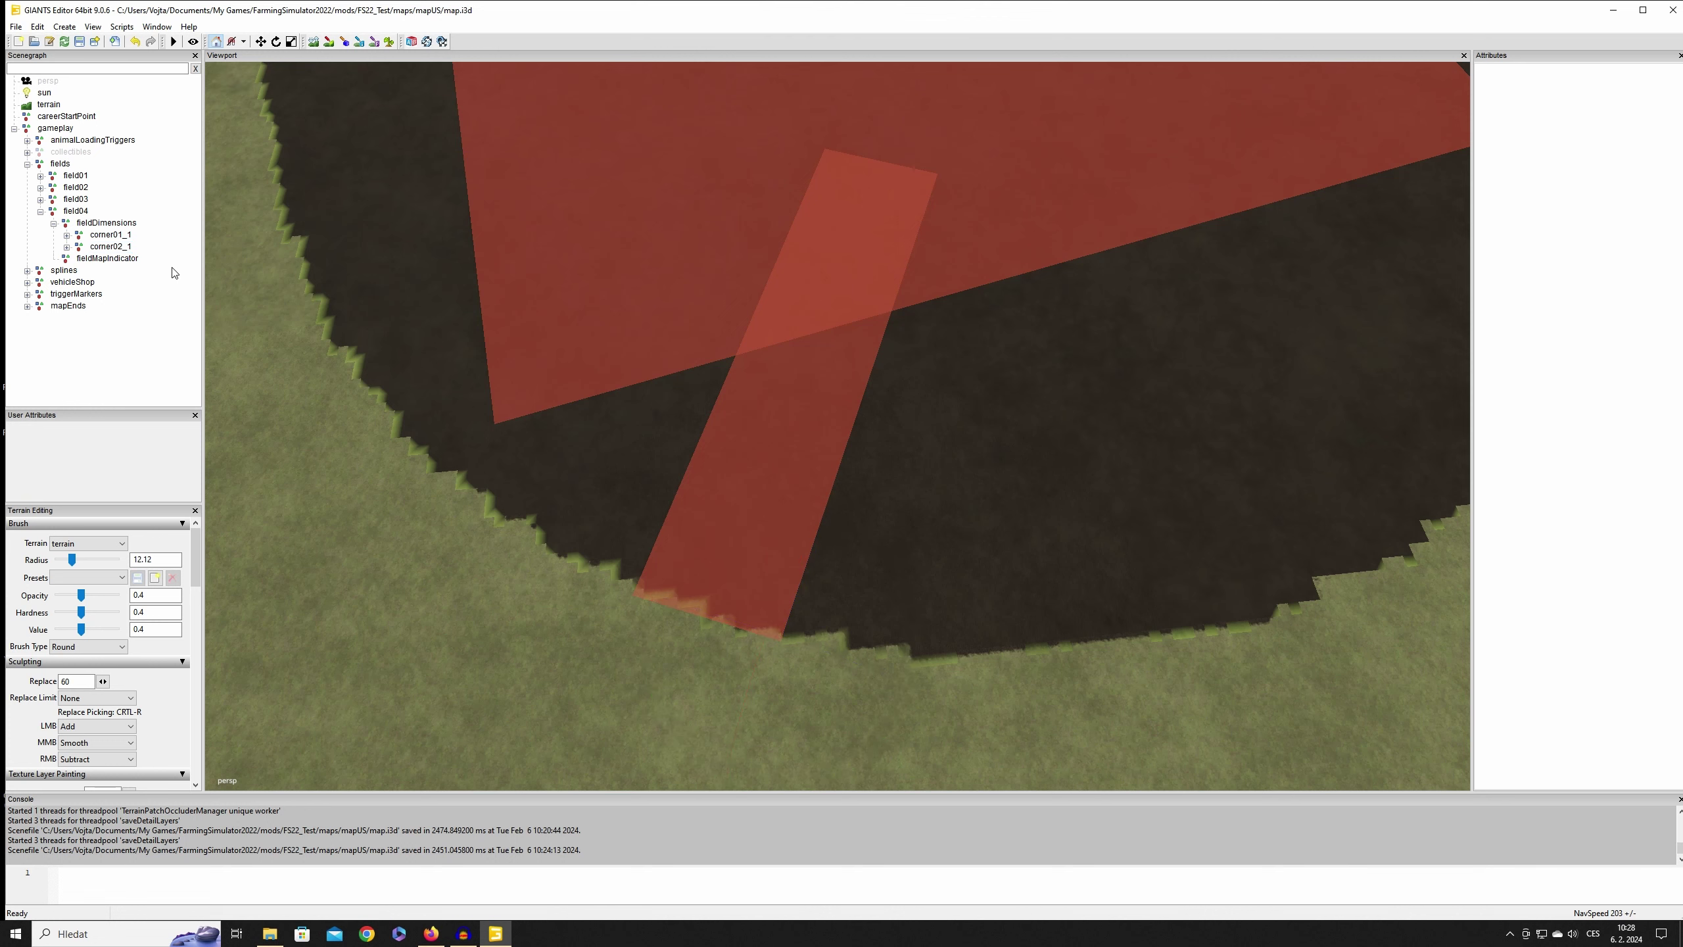
left_click(79, 42)
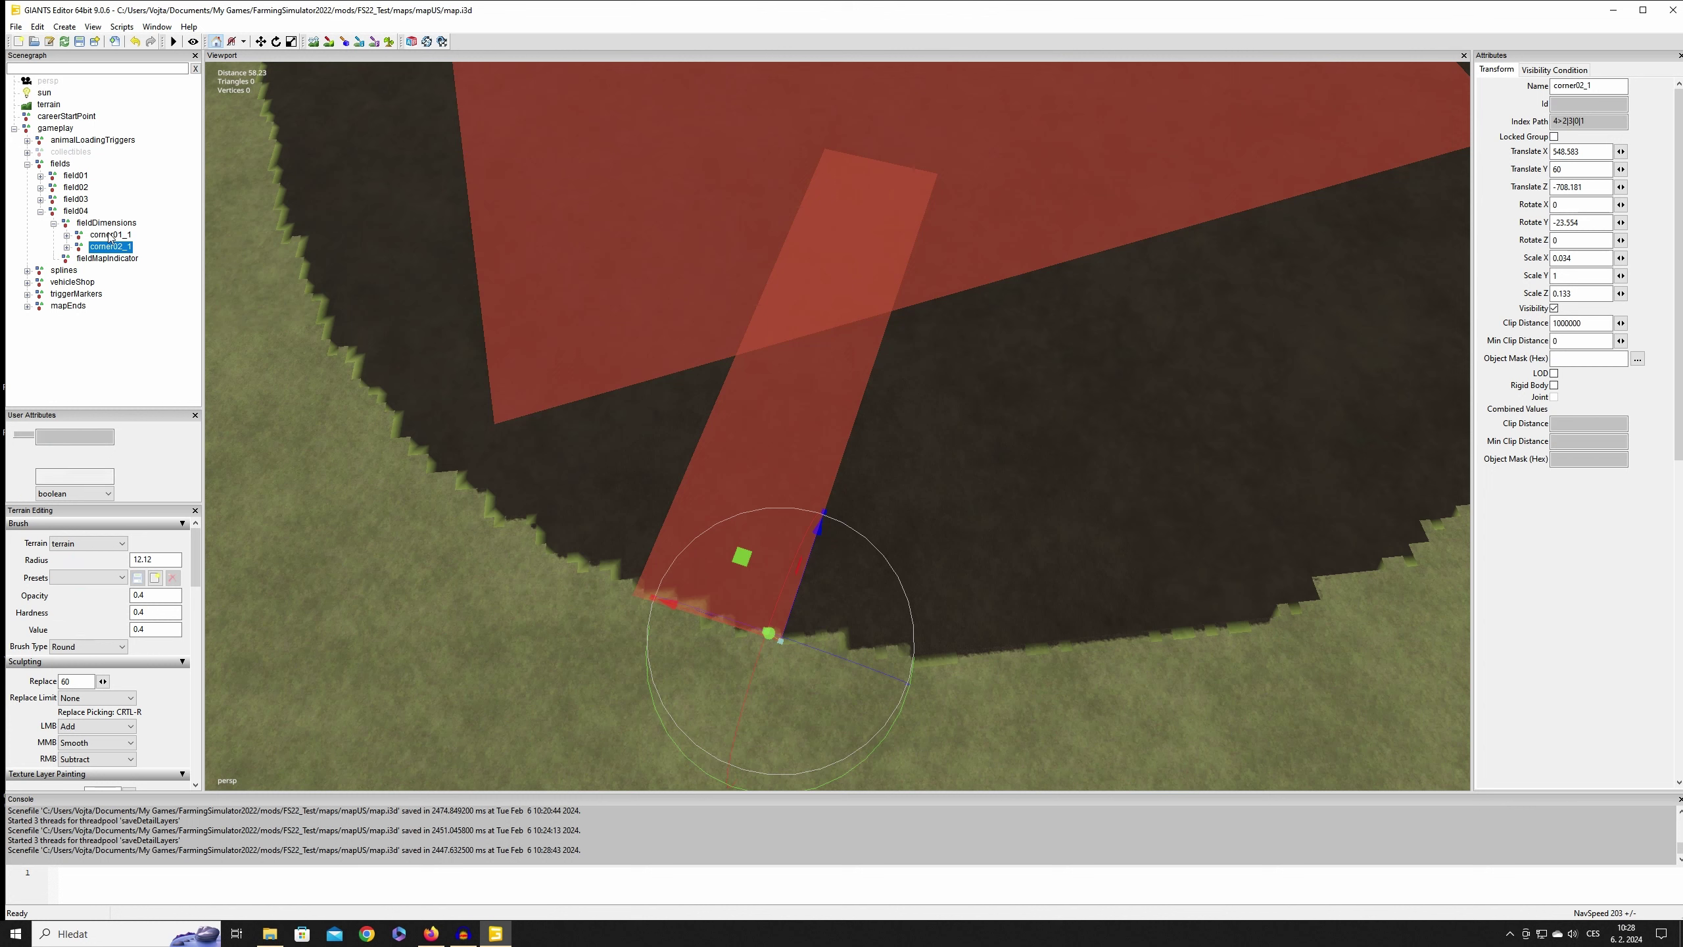
key("ctrl+d")
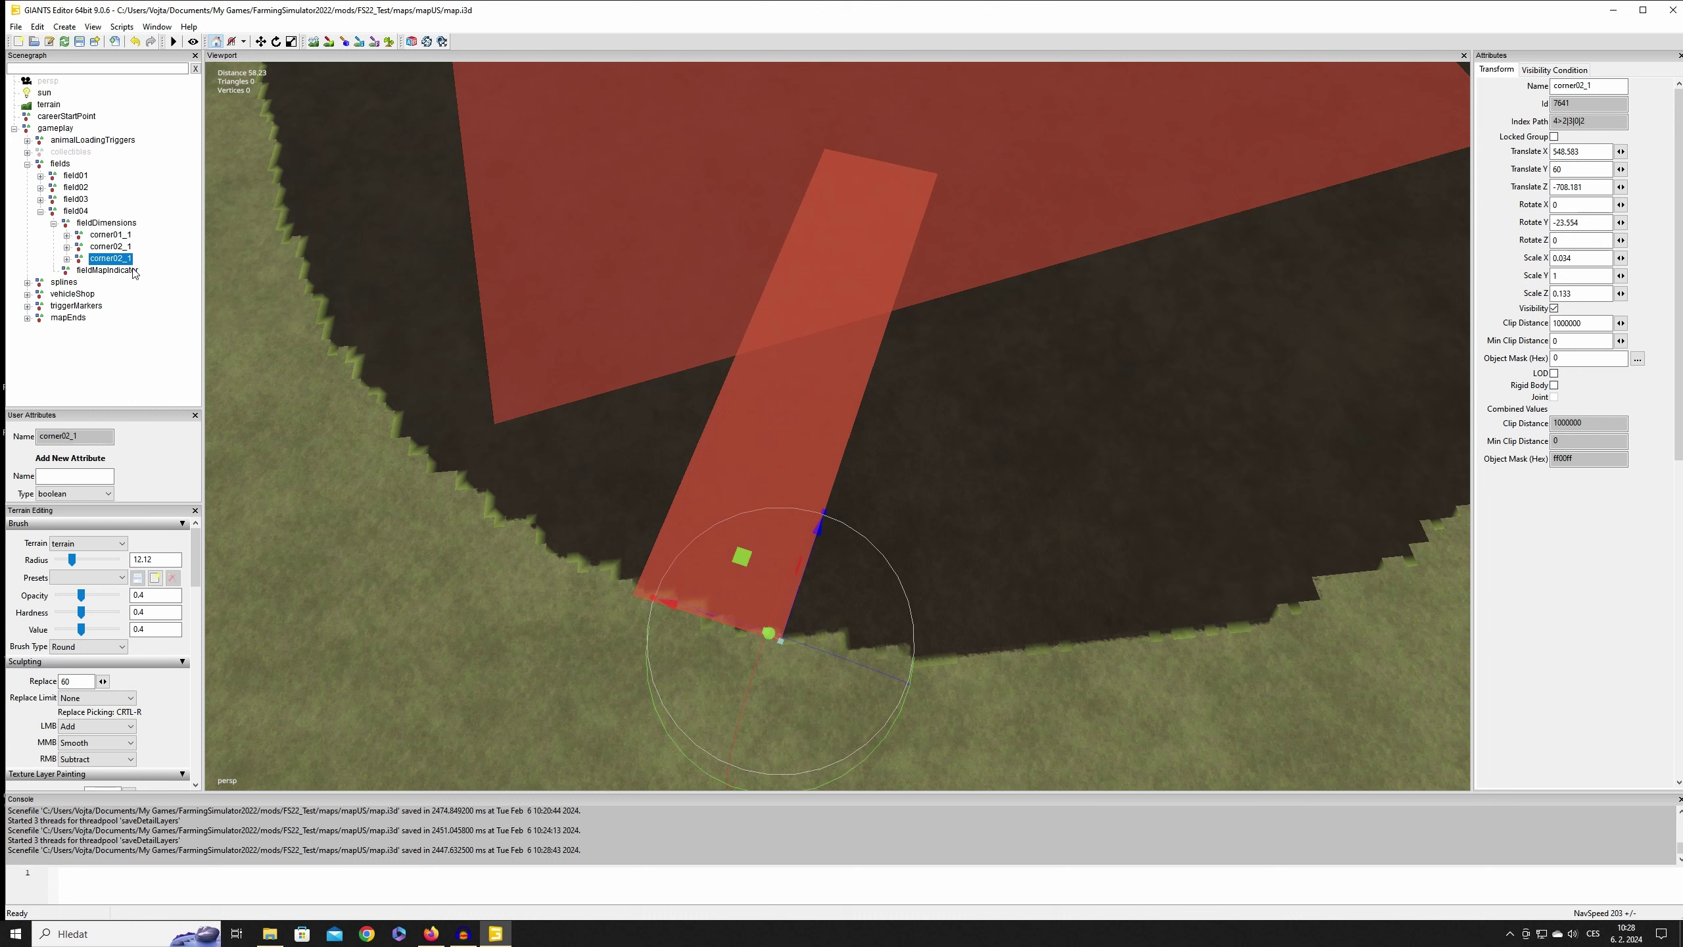
Step: Rename the duplicated corner to corner03_1
left_click(1584, 84)
key("BackSpace")
type("3")
left_click(114, 287)
Step: Move corner03_1 onto the curved field edge, rotate it to -14.166°, and duplicate it
left_click_drag(706, 622, 816, 642)
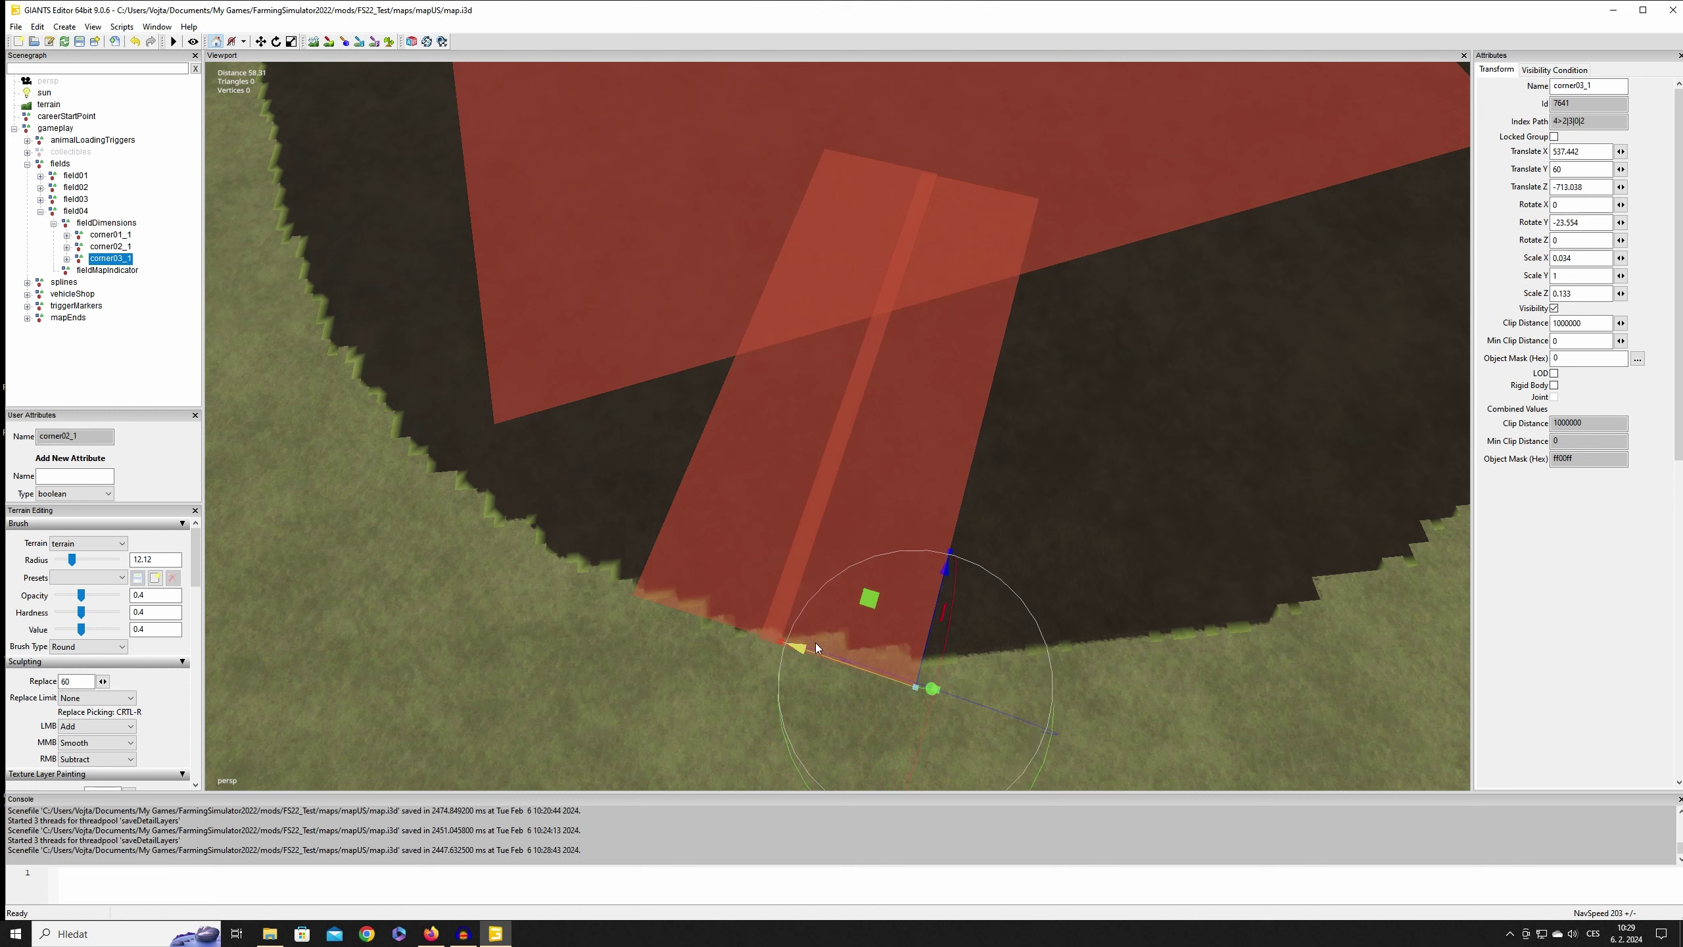
left_click_drag(934, 643, 936, 626)
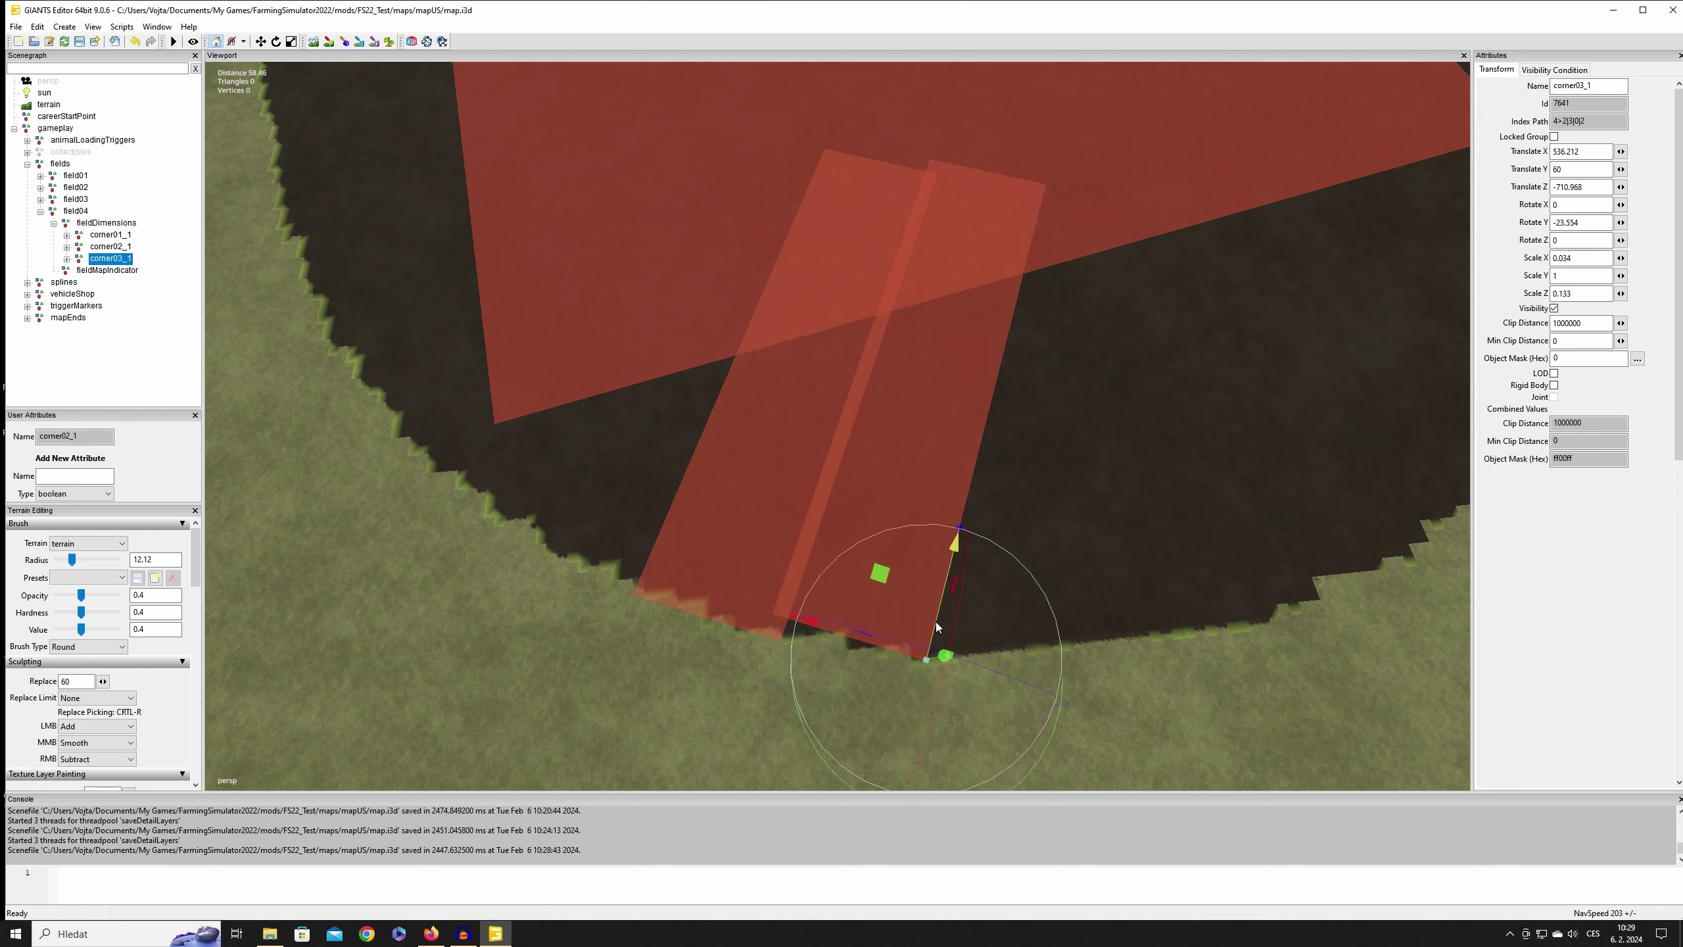
left_click_drag(815, 747, 830, 767)
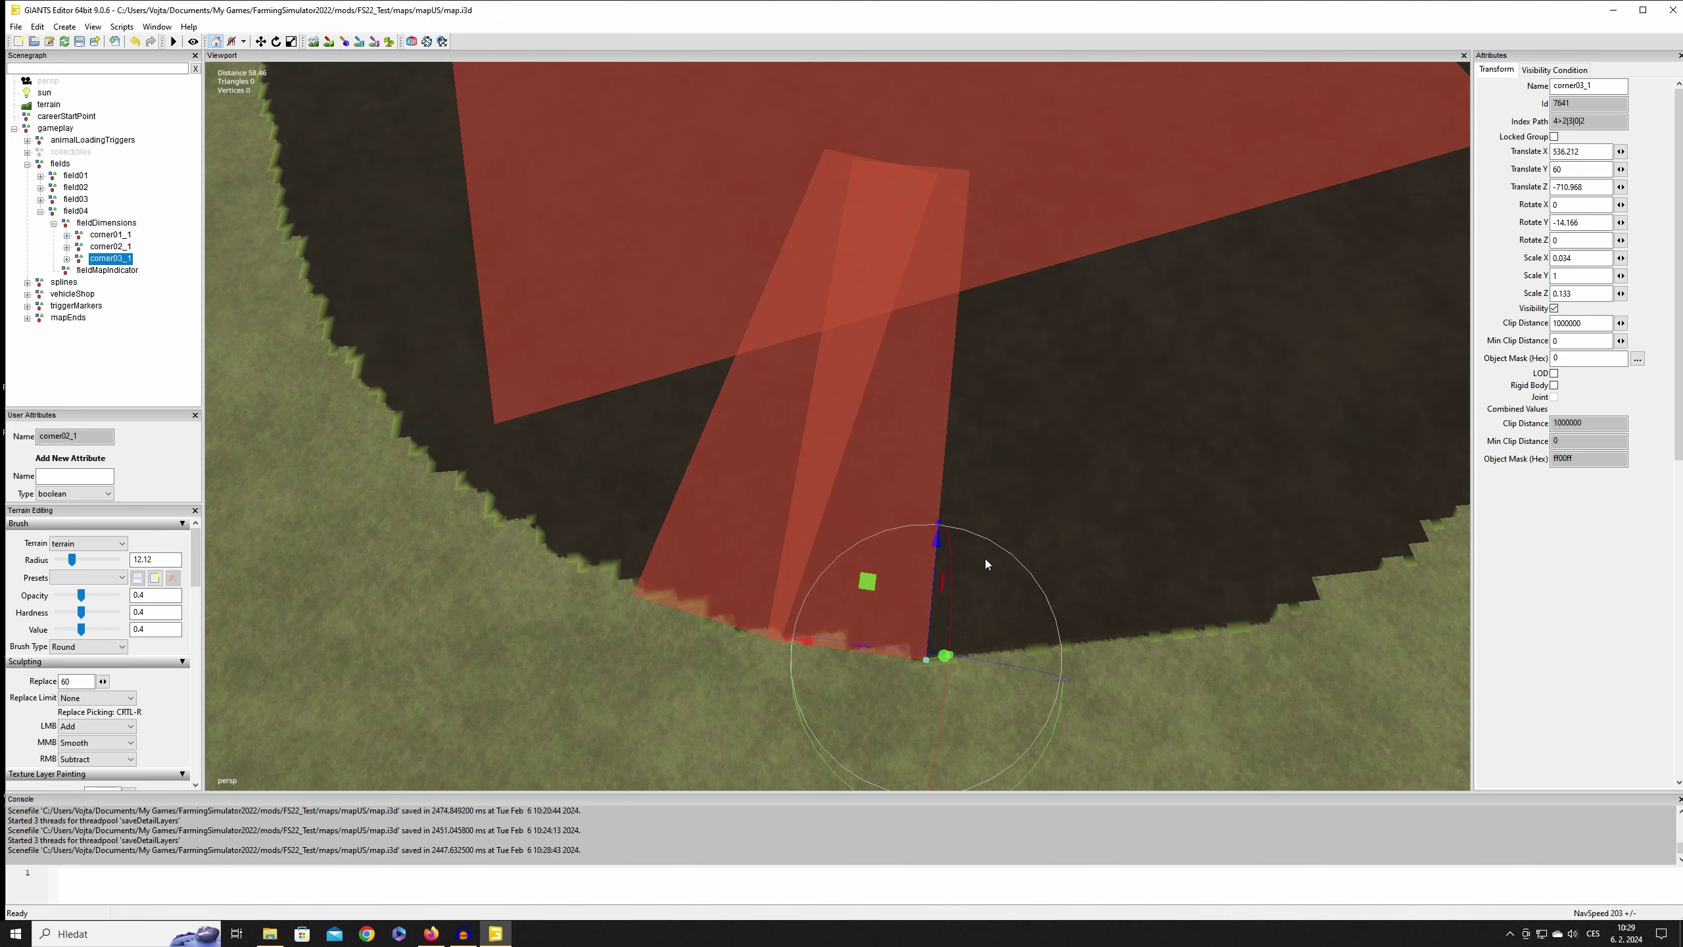
scroll(1146, 684, "down", 5)
left_click_drag(1202, 721, 1166, 706, "alt")
scroll(1183, 677, "up", 5)
right_click_drag(1166, 711, 1178, 723)
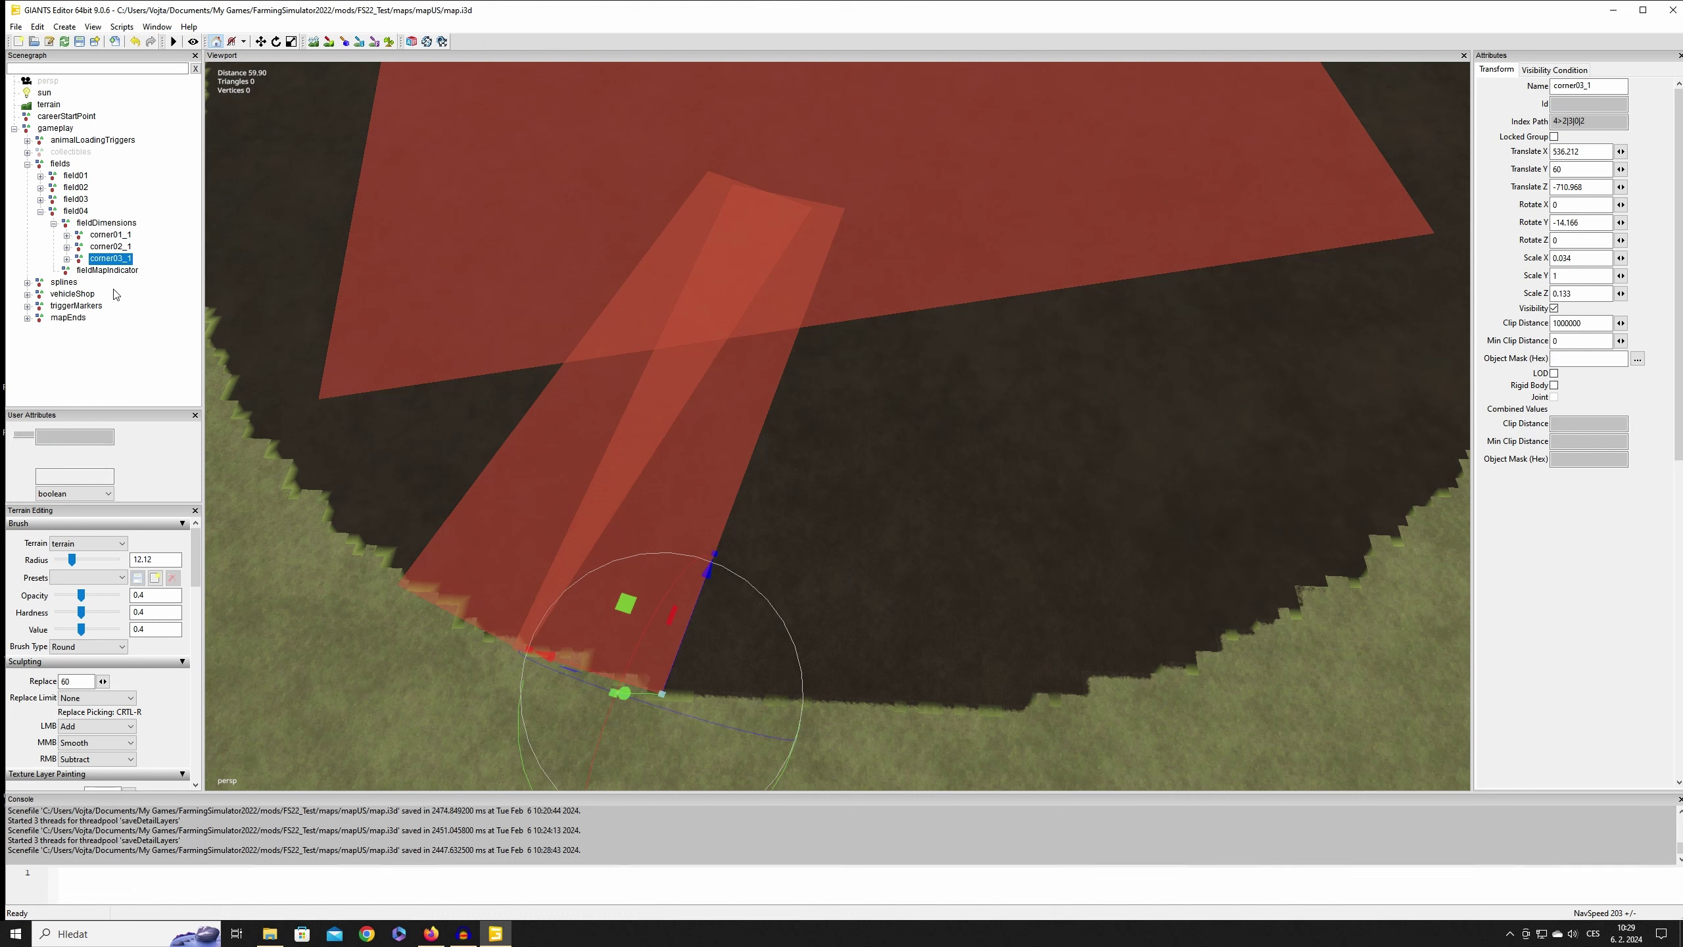
key("ctrl+d")
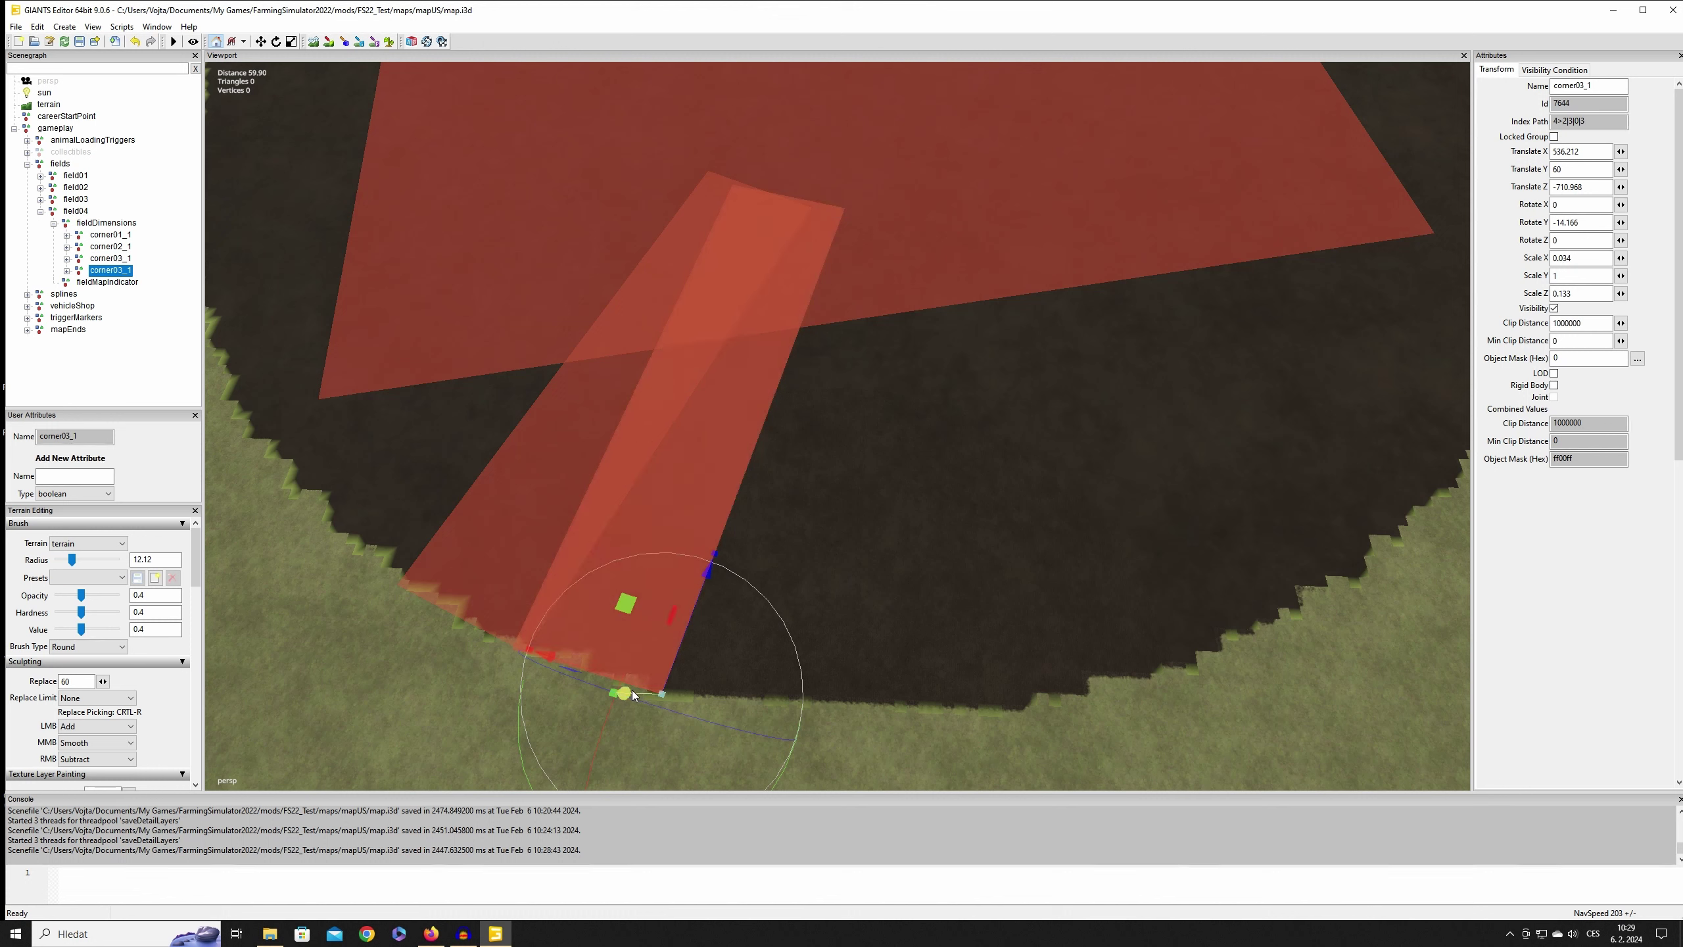
Step: Slide the corner03_1 copy further along the field edge onto the boundary
left_click_drag(605, 674, 718, 684)
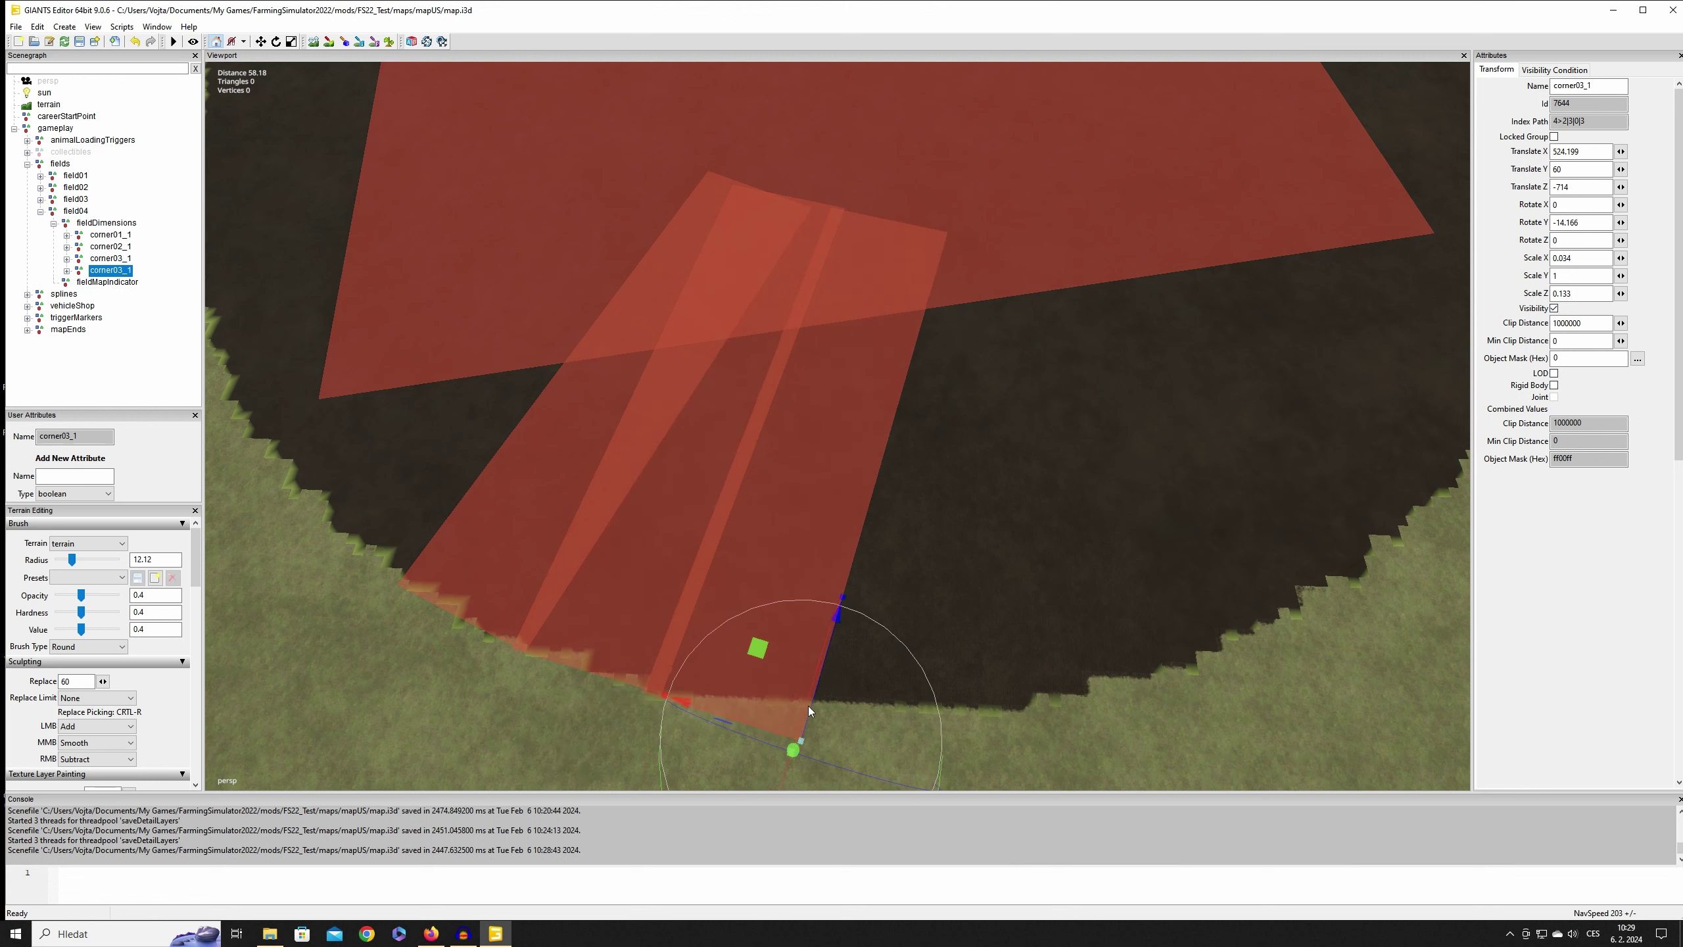
left_click_drag(816, 709, 822, 684)
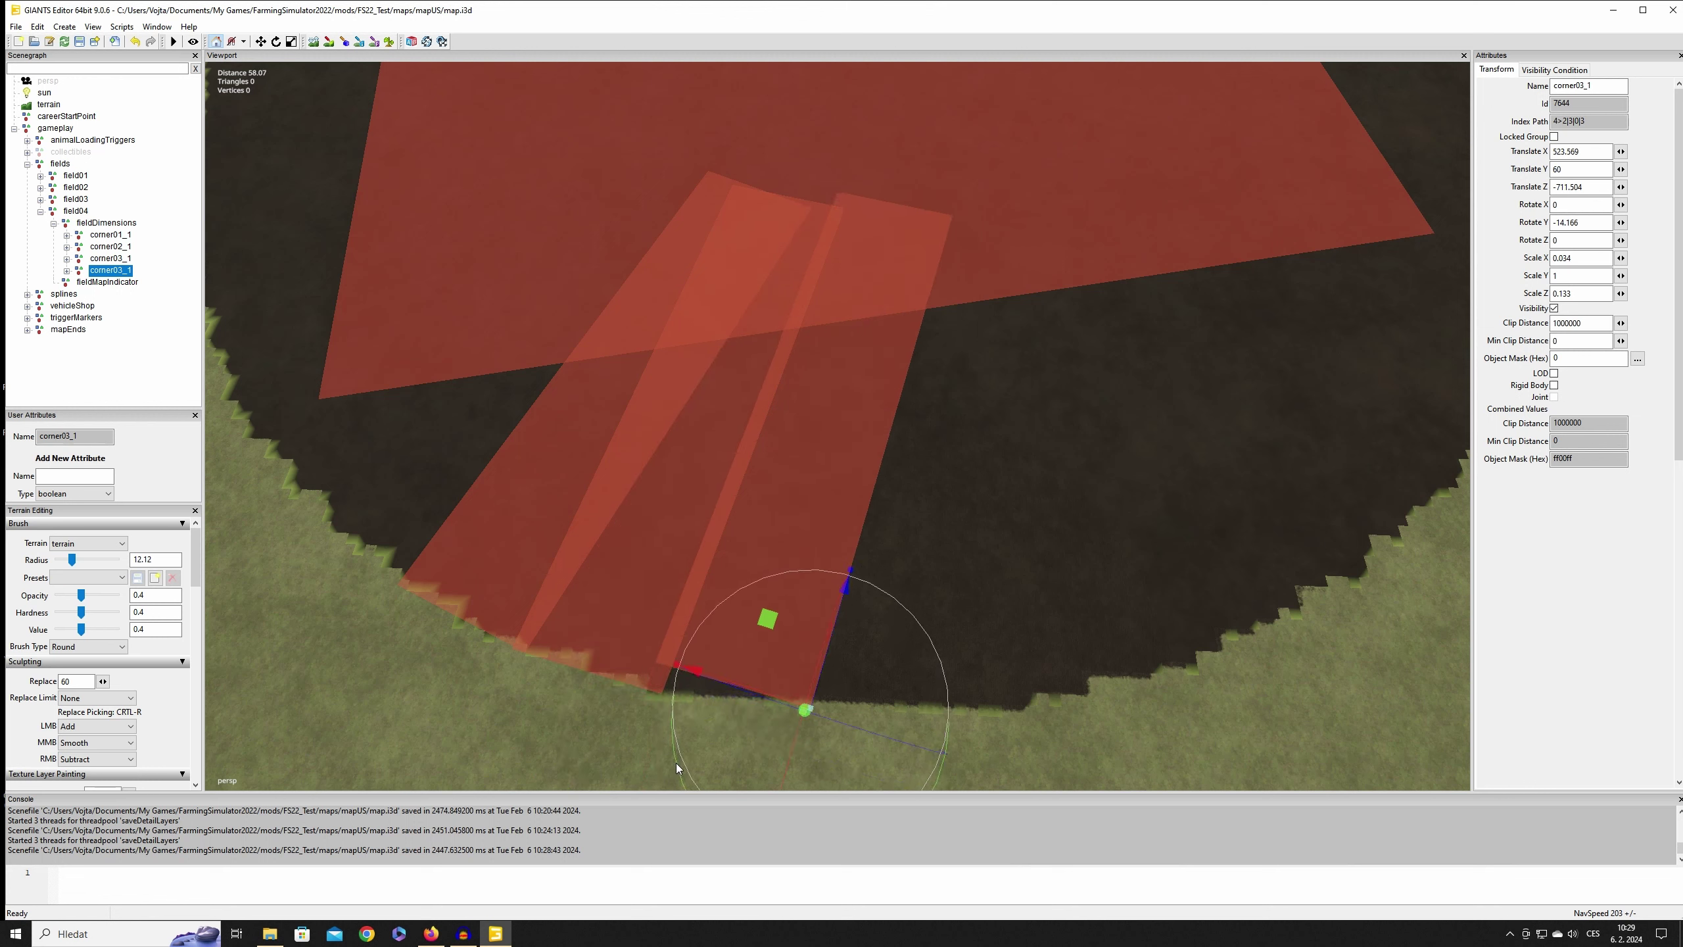
left_click_drag(986, 578, 857, 631, "alt")
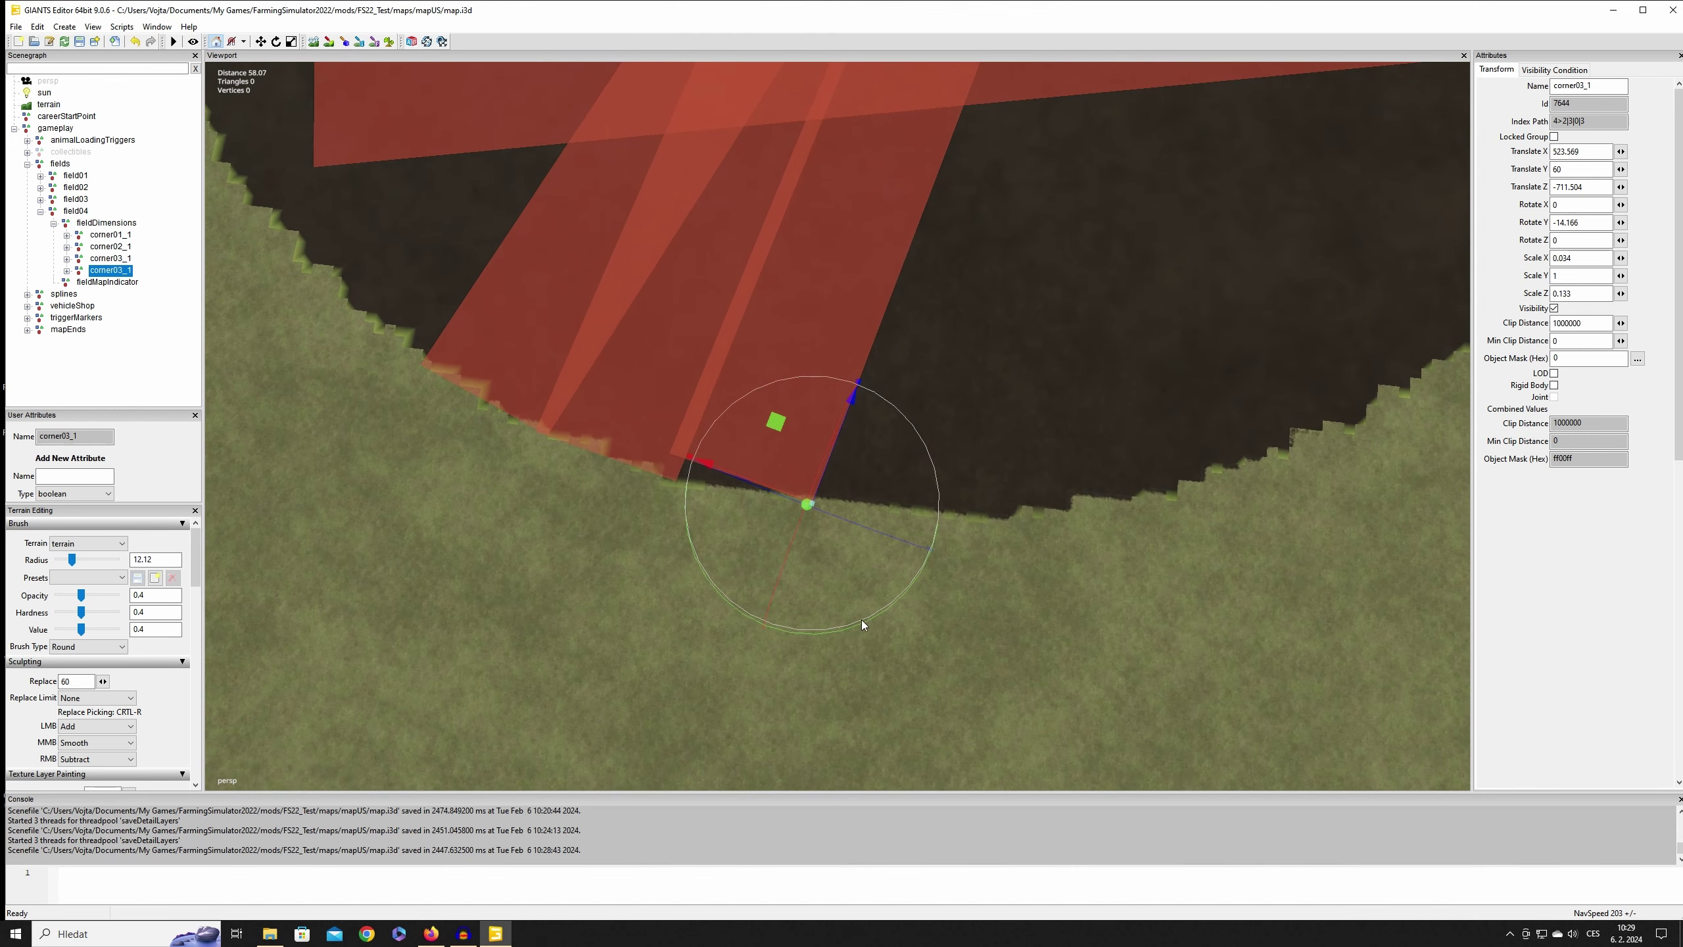
mouse_move(993, 603)
left_mouse_down("alt")
mouse_move(974, 585)
mouse_move(1034, 616)
mouse_move(1031, 582)
mouse_move(1042, 611)
mouse_move(984, 586)
left_mouse_up("alt")
scroll(1033, 616, "up", 4)
scroll(1042, 611, "down", 3)
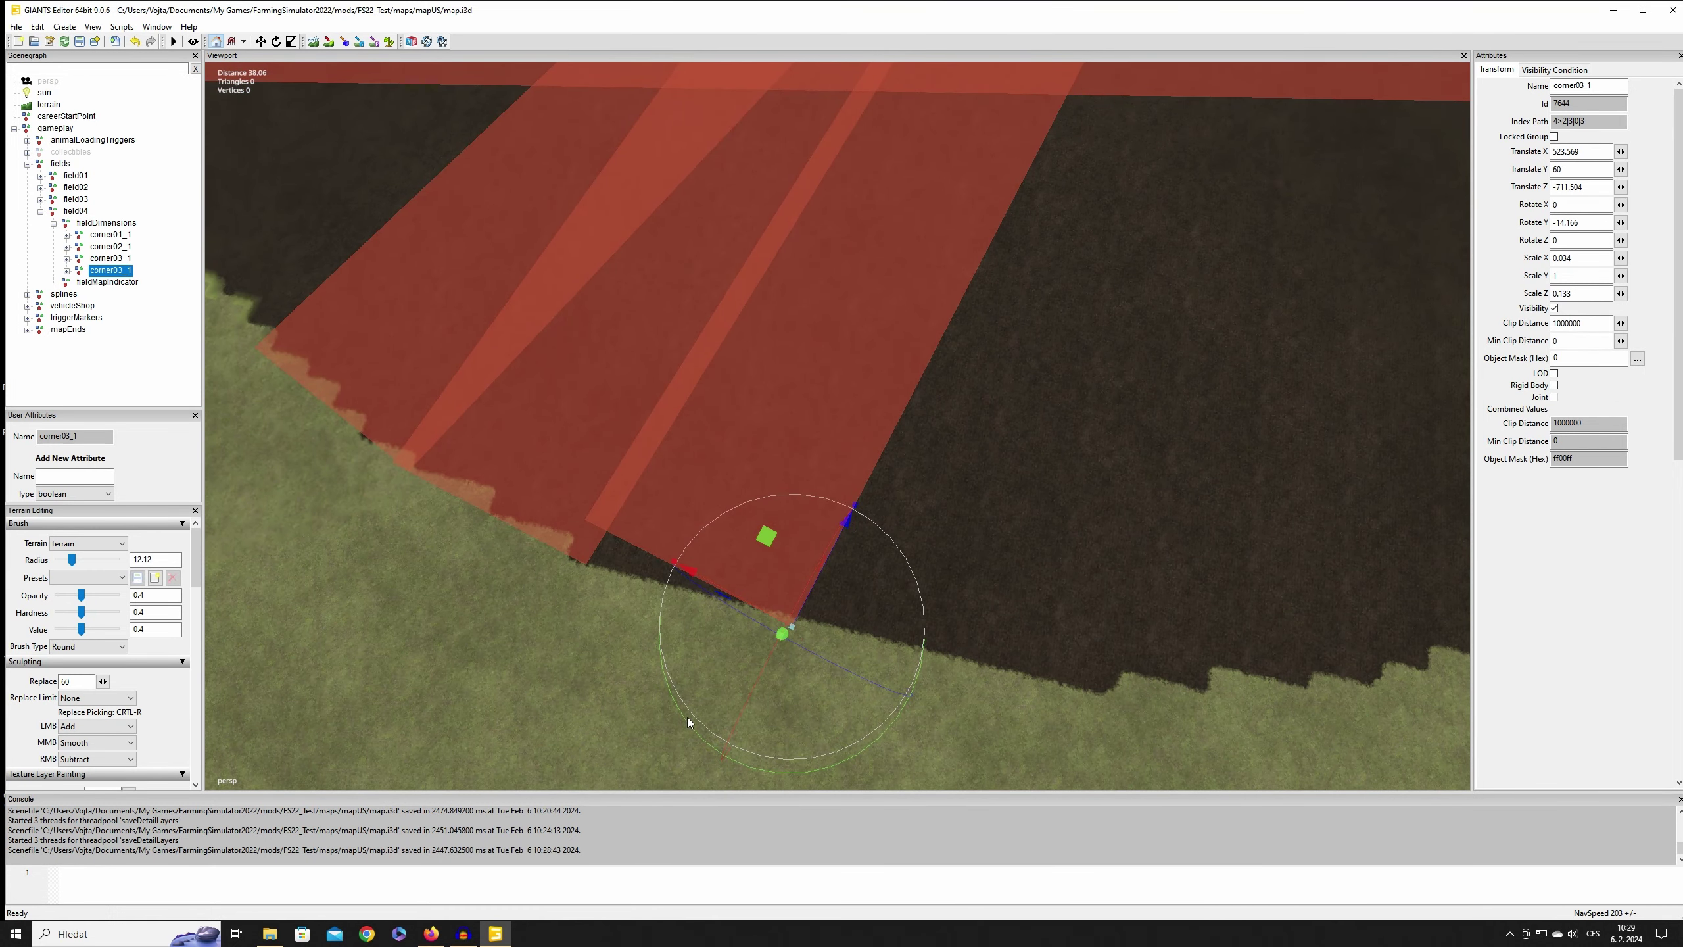
left_click_drag(696, 706, 826, 680, "alt")
scroll(799, 656, "down", 3)
scroll(793, 699, "up", 2)
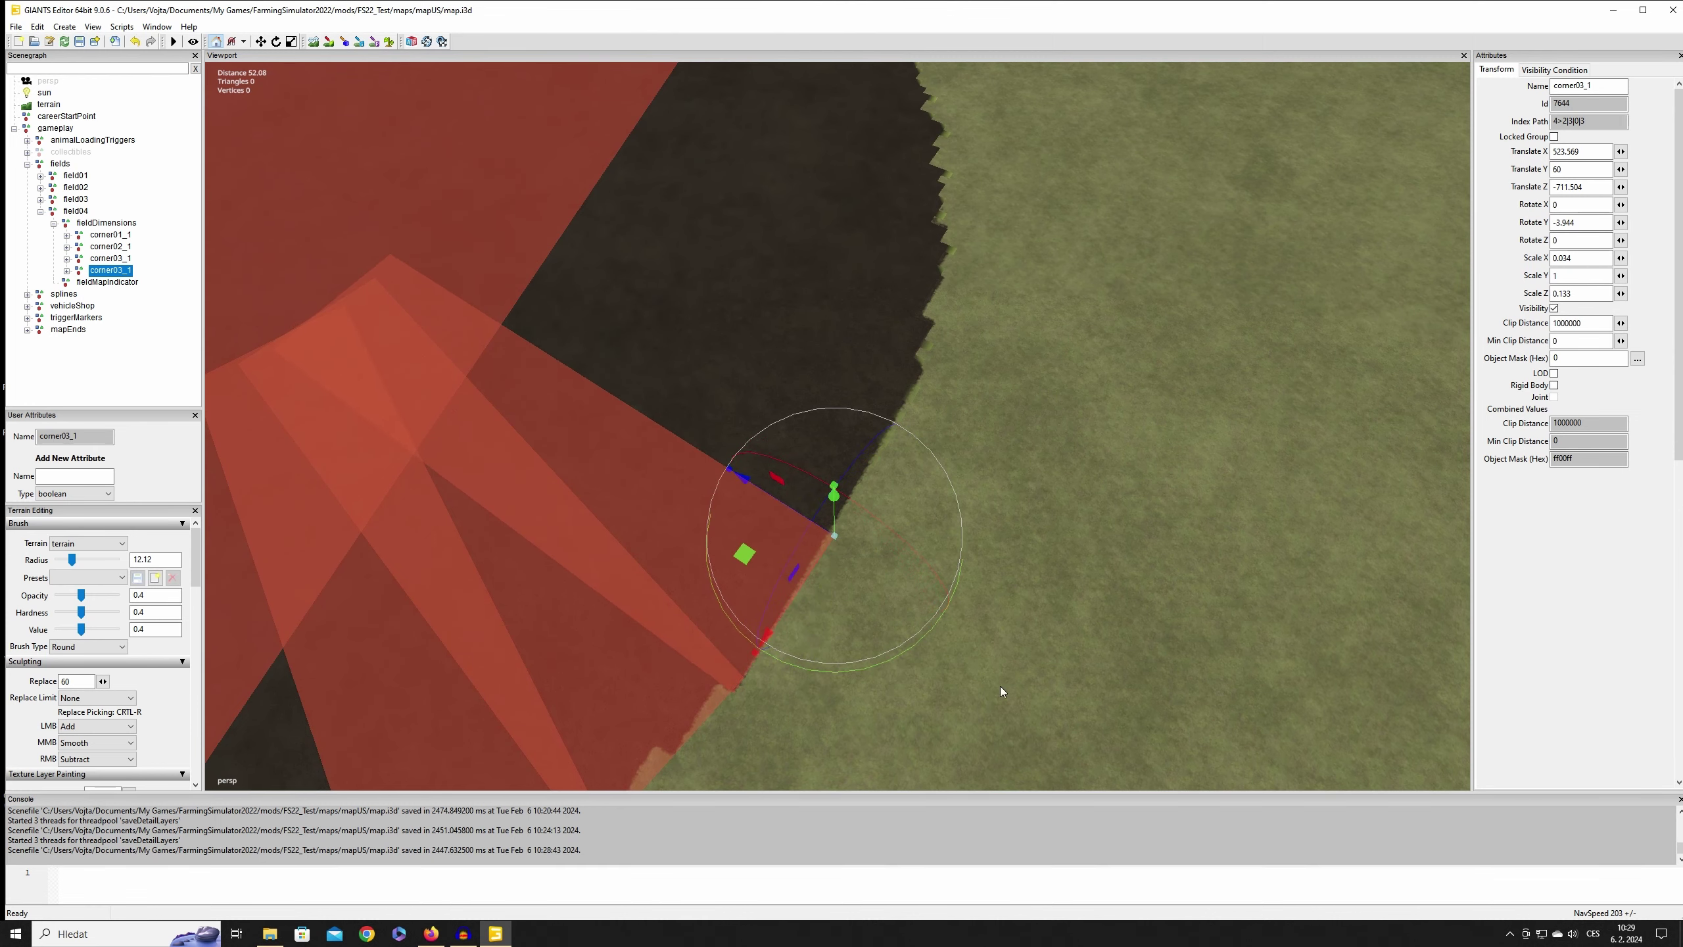
Step: Rotate the copy to -3.944° to match the curve, nudge it, and duplicate it again
middle_click_drag(999, 687, 1061, 627, "alt")
left_click_drag(1061, 627, 900, 649, "alt")
scroll(899, 650, "up", 2)
right_click_drag(899, 650, 808, 692)
scroll(807, 692, "down", 3)
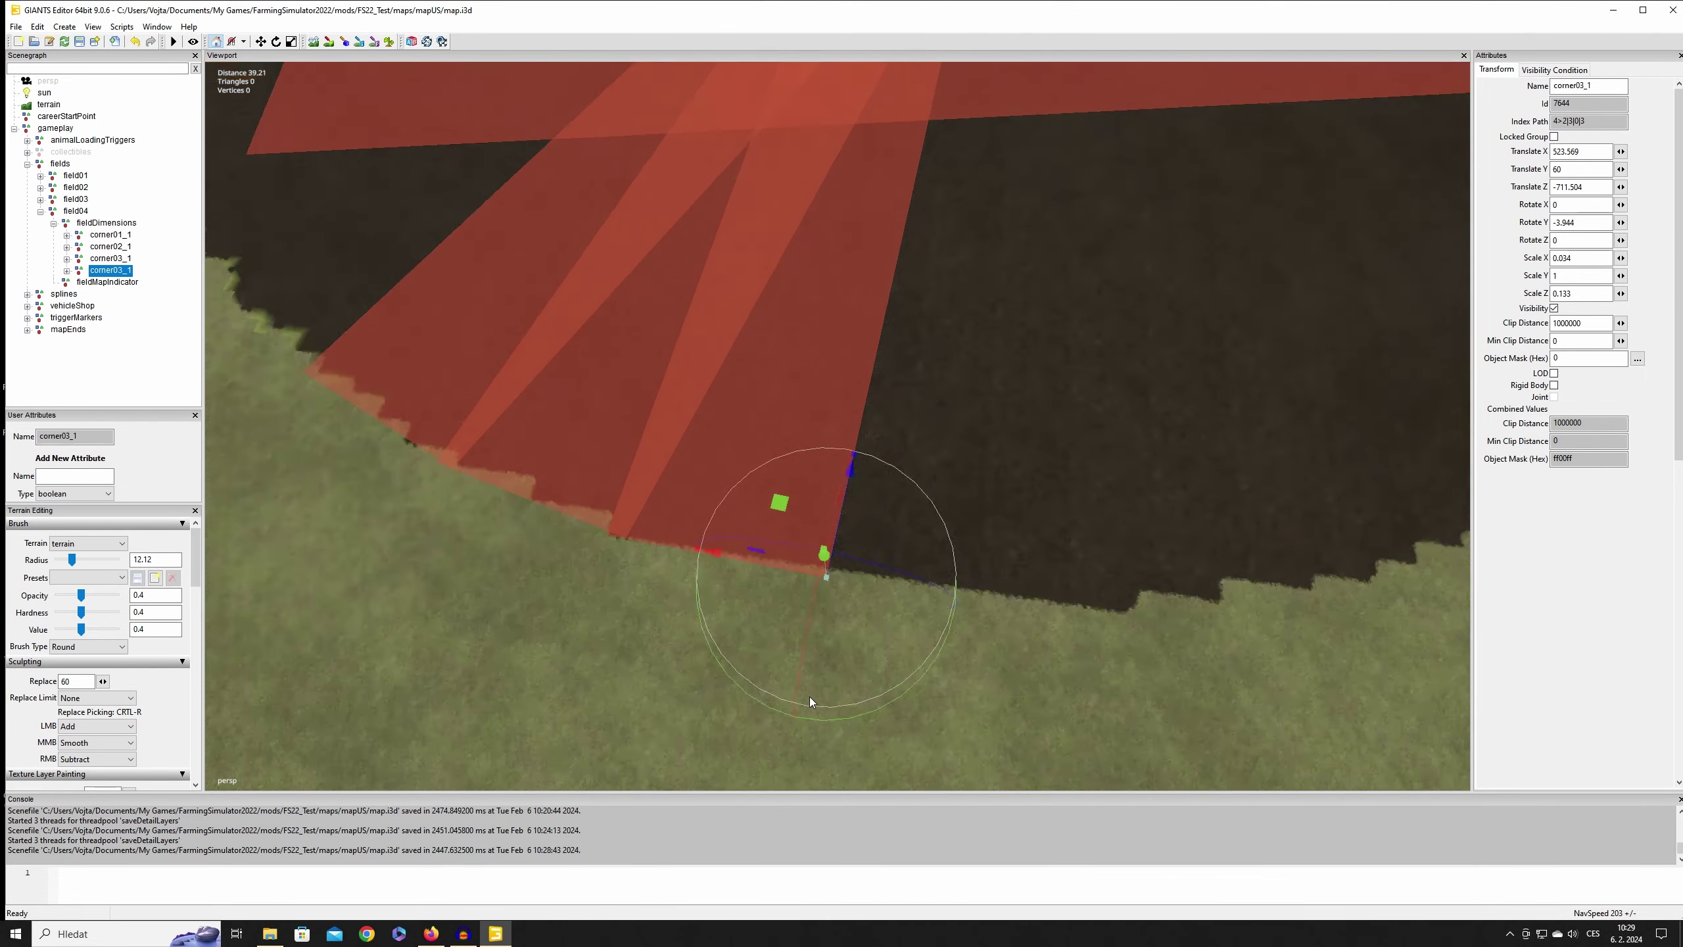
left_click_drag(810, 698, 852, 660, "alt")
scroll(852, 655, "up", 2)
mouse_move(852, 655)
right_mouse_down()
mouse_move(797, 699)
mouse_move(827, 671)
right_mouse_up()
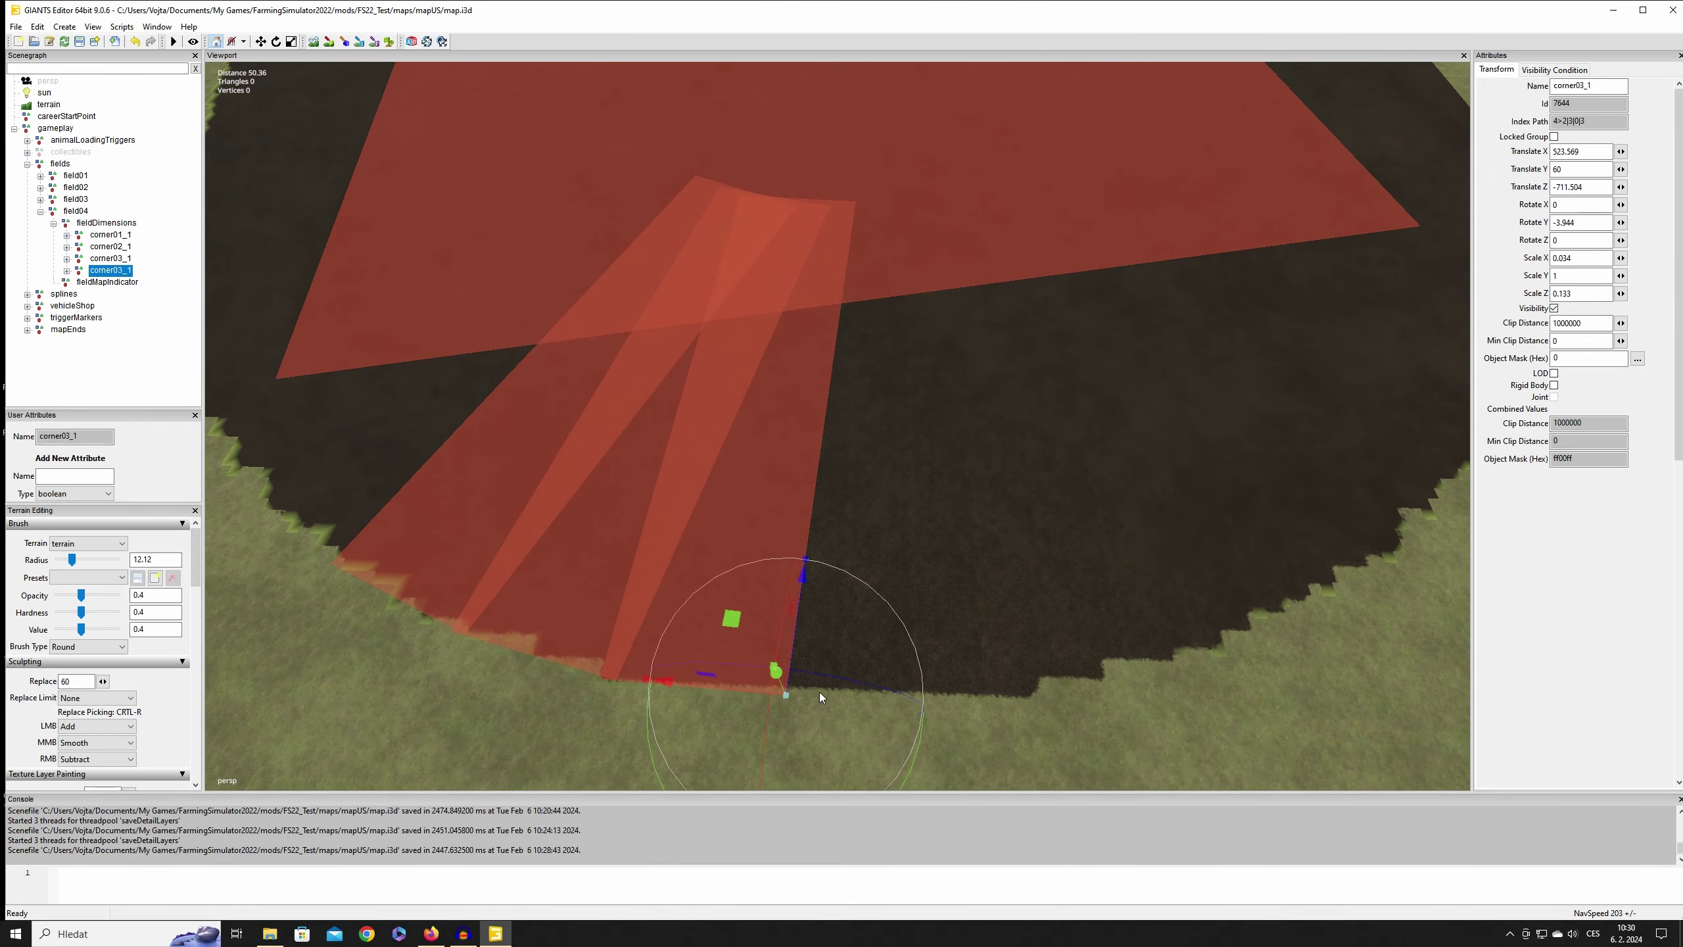
left_click_drag(716, 687, 722, 689)
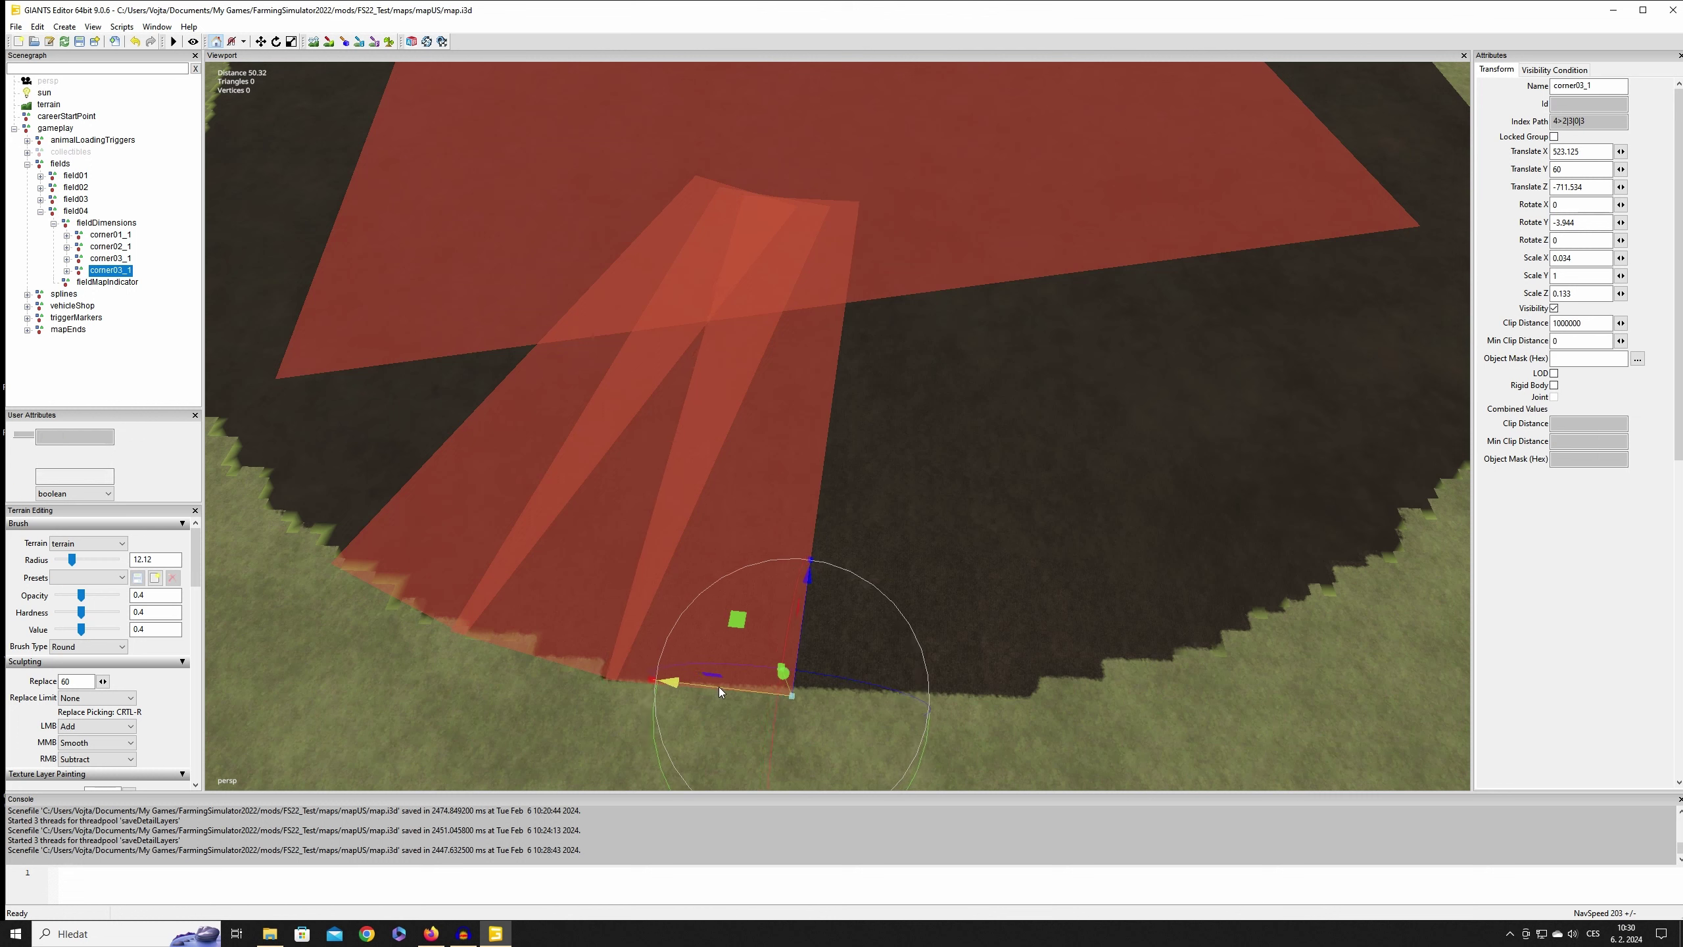
key("ctrl+d")
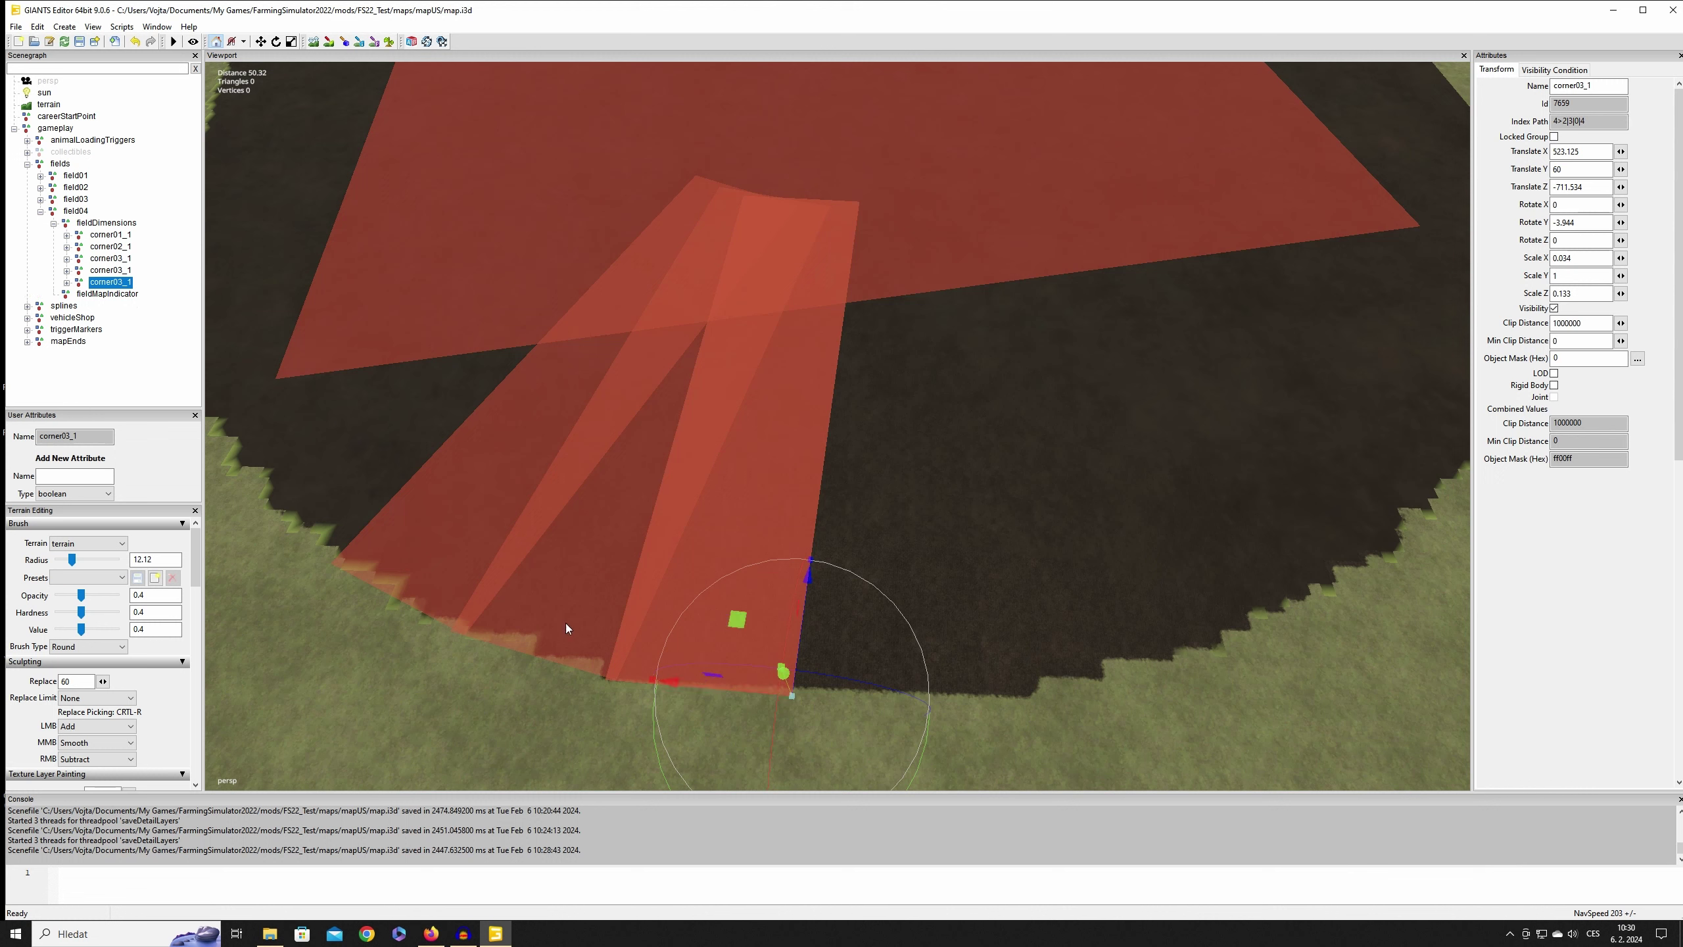
Step: Rename the two corner03_1 copies to corner04_1 and corner05_1
left_click(112, 270)
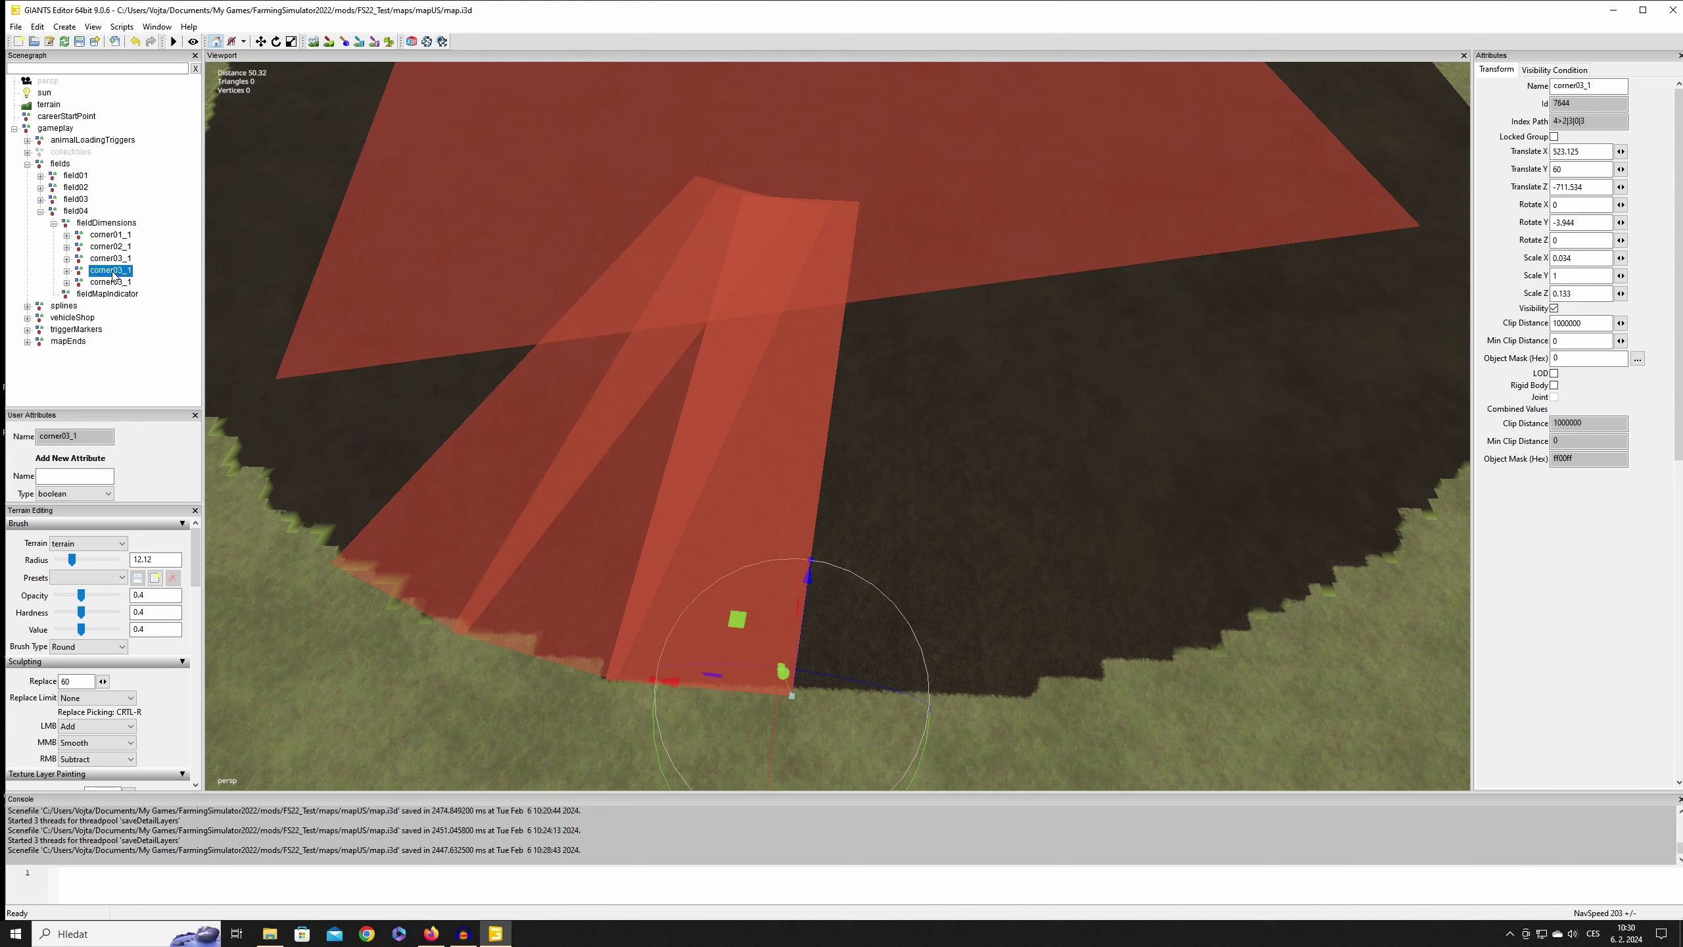
left_click(1585, 86)
key("BackSpace")
type("4")
left_click(112, 273)
left_click(116, 284)
left_click(1583, 85)
key("BackSpace")
type("5")
key("Return")
Step: Duplicate corner05_1 under fieldDimensions
mouse_move(493, 629)
left_mouse_down("alt")
mouse_move(434, 618)
mouse_move(522, 647)
mouse_move(508, 616)
mouse_move(422, 622)
mouse_move(471, 639)
left_mouse_up("alt")
scroll(522, 648, "down", 2)
scroll(507, 616, "up", 2)
scroll(424, 623, "up", 2)
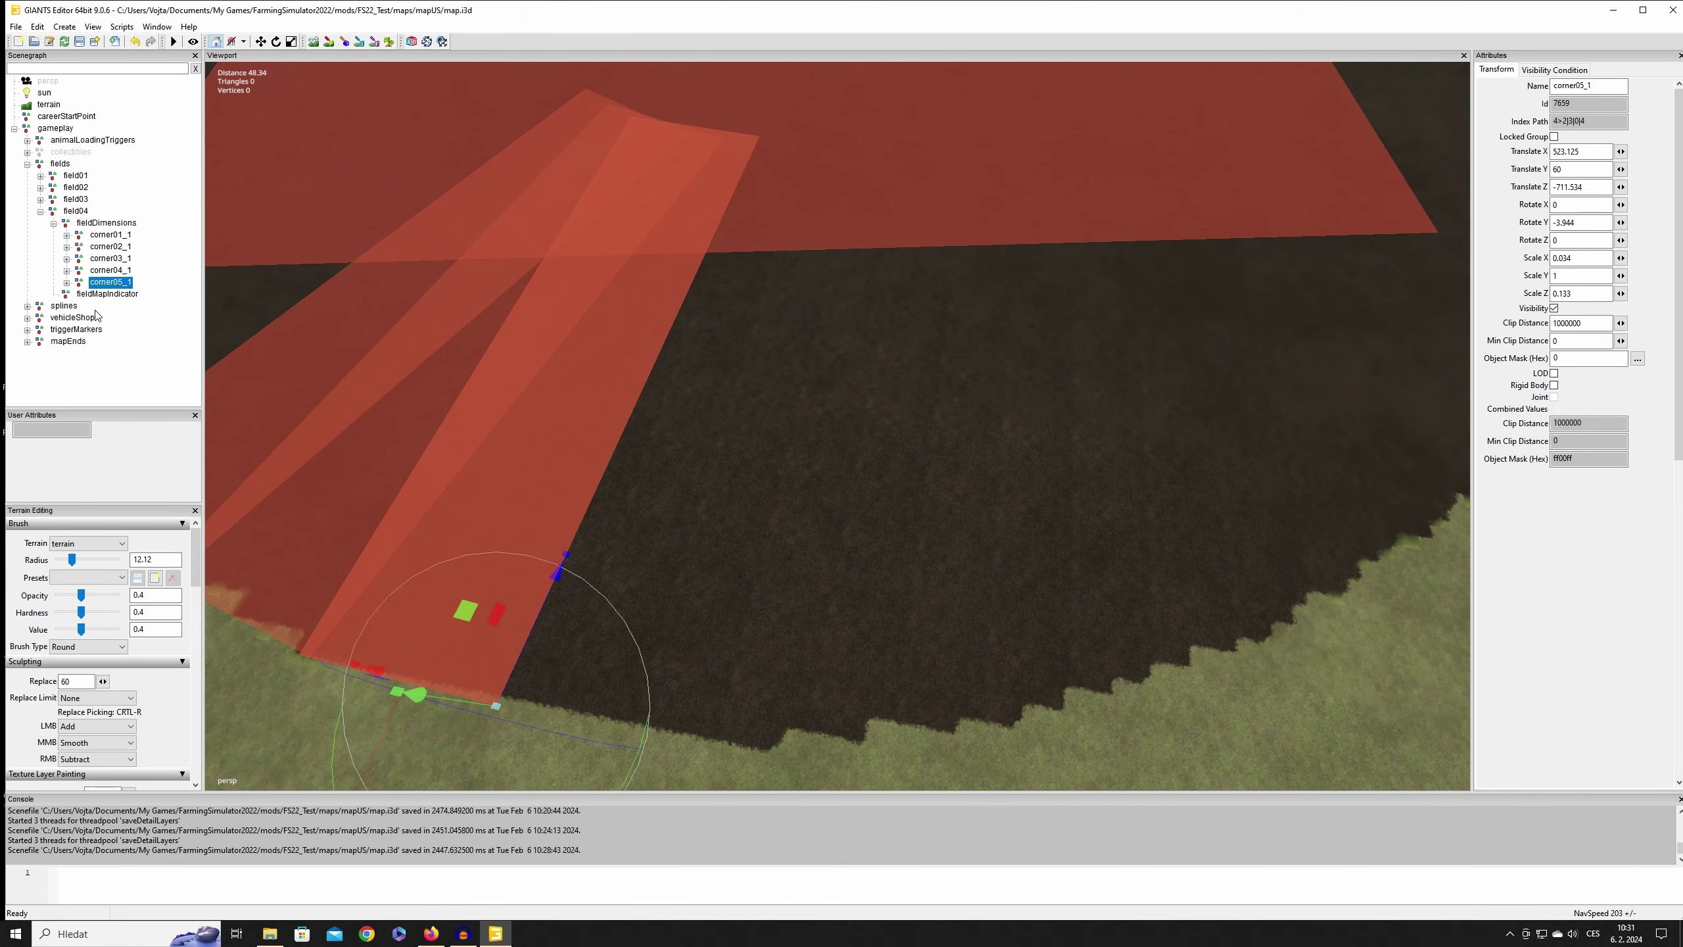
key("ctrl+d")
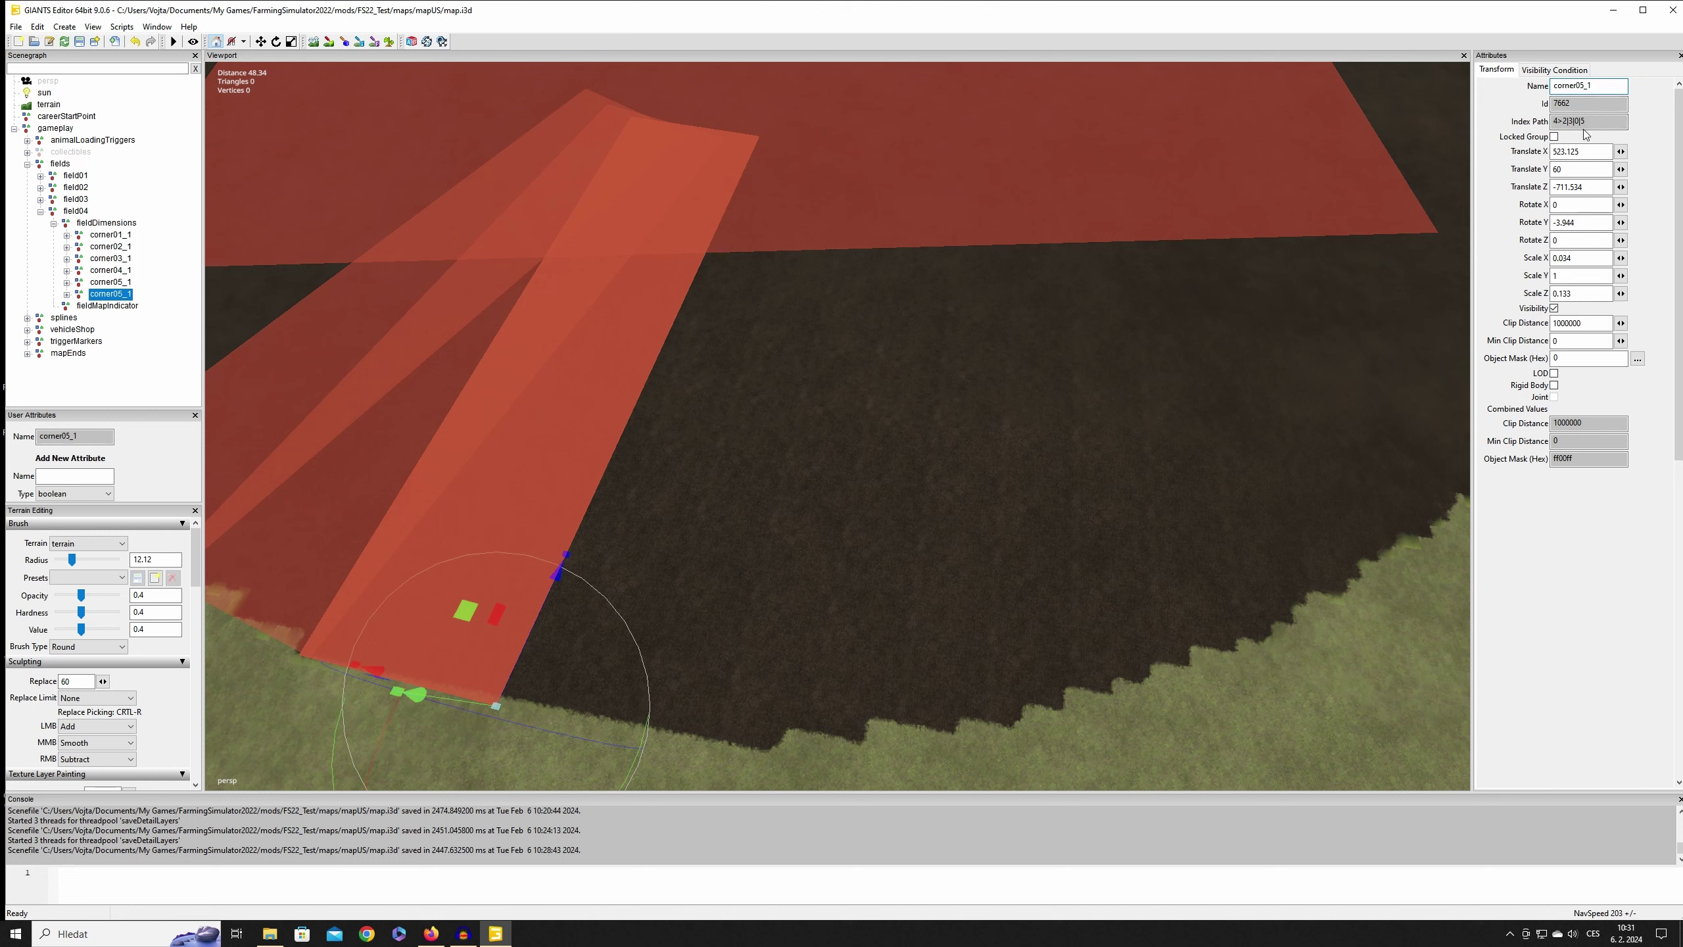
left_click(1583, 85)
Step: Rename the copied rectangle to corner06_1
key("BackSpace")
type("6")
key("Return")
Step: Move and rotate corner06_1 onto Field04's curved edge at X 509.913, Z -711.246
left_click_drag(442, 690, 697, 699)
left_click_drag(658, 577, 666, 679, "alt")
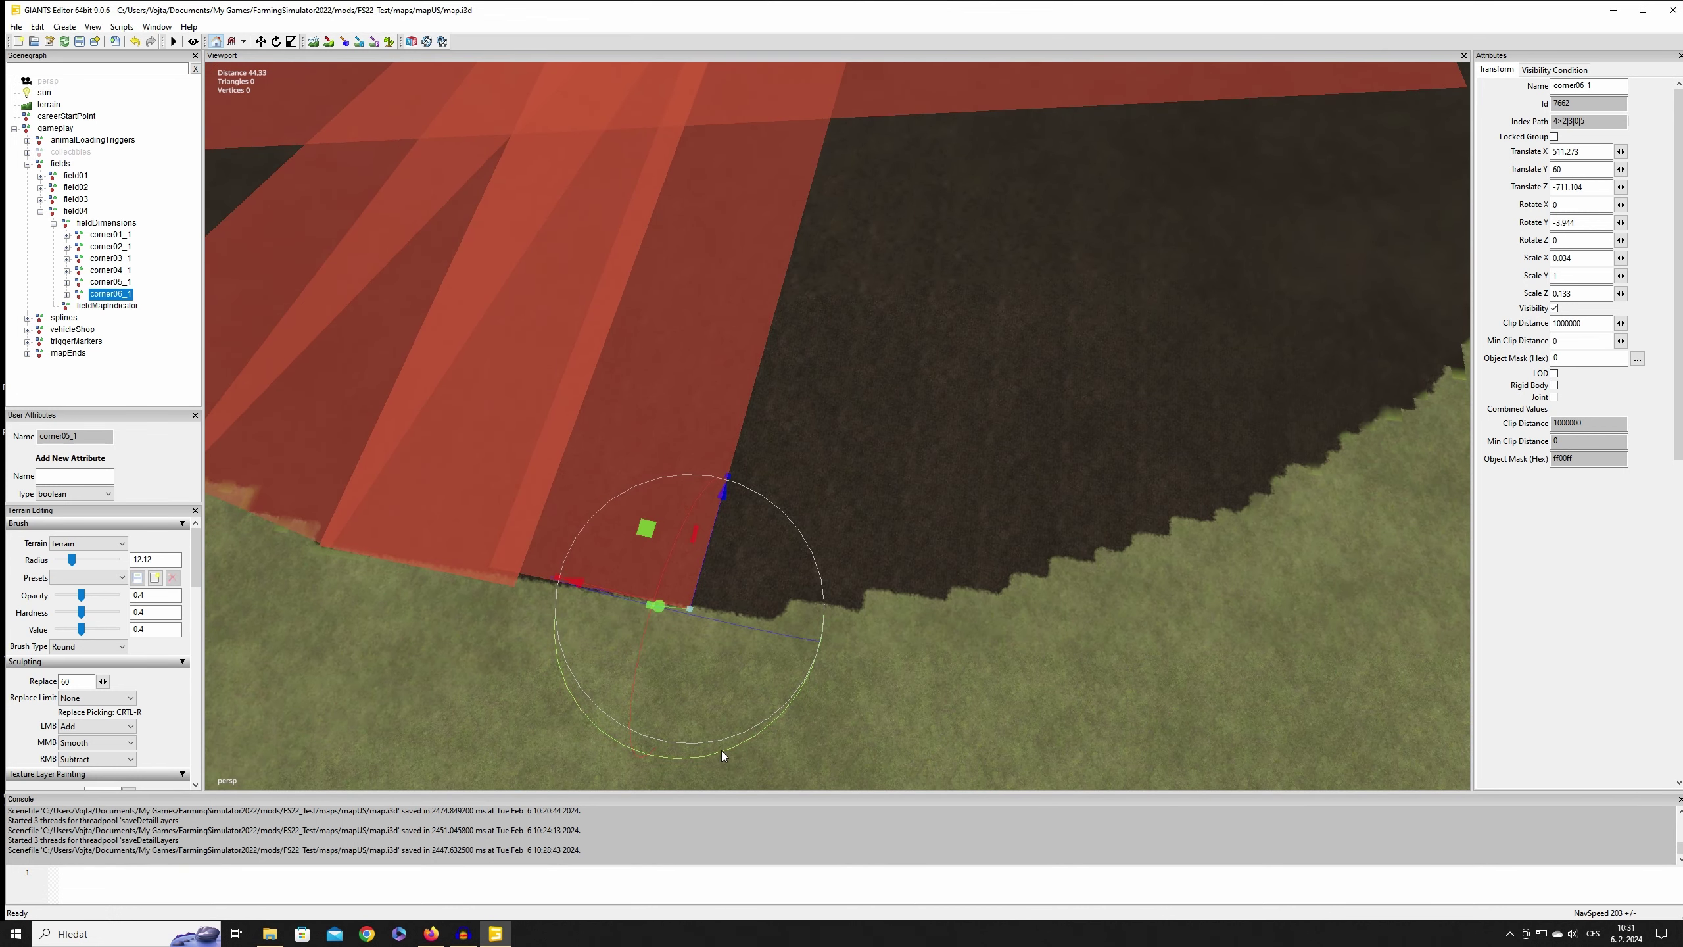
left_click_drag(721, 750, 733, 753)
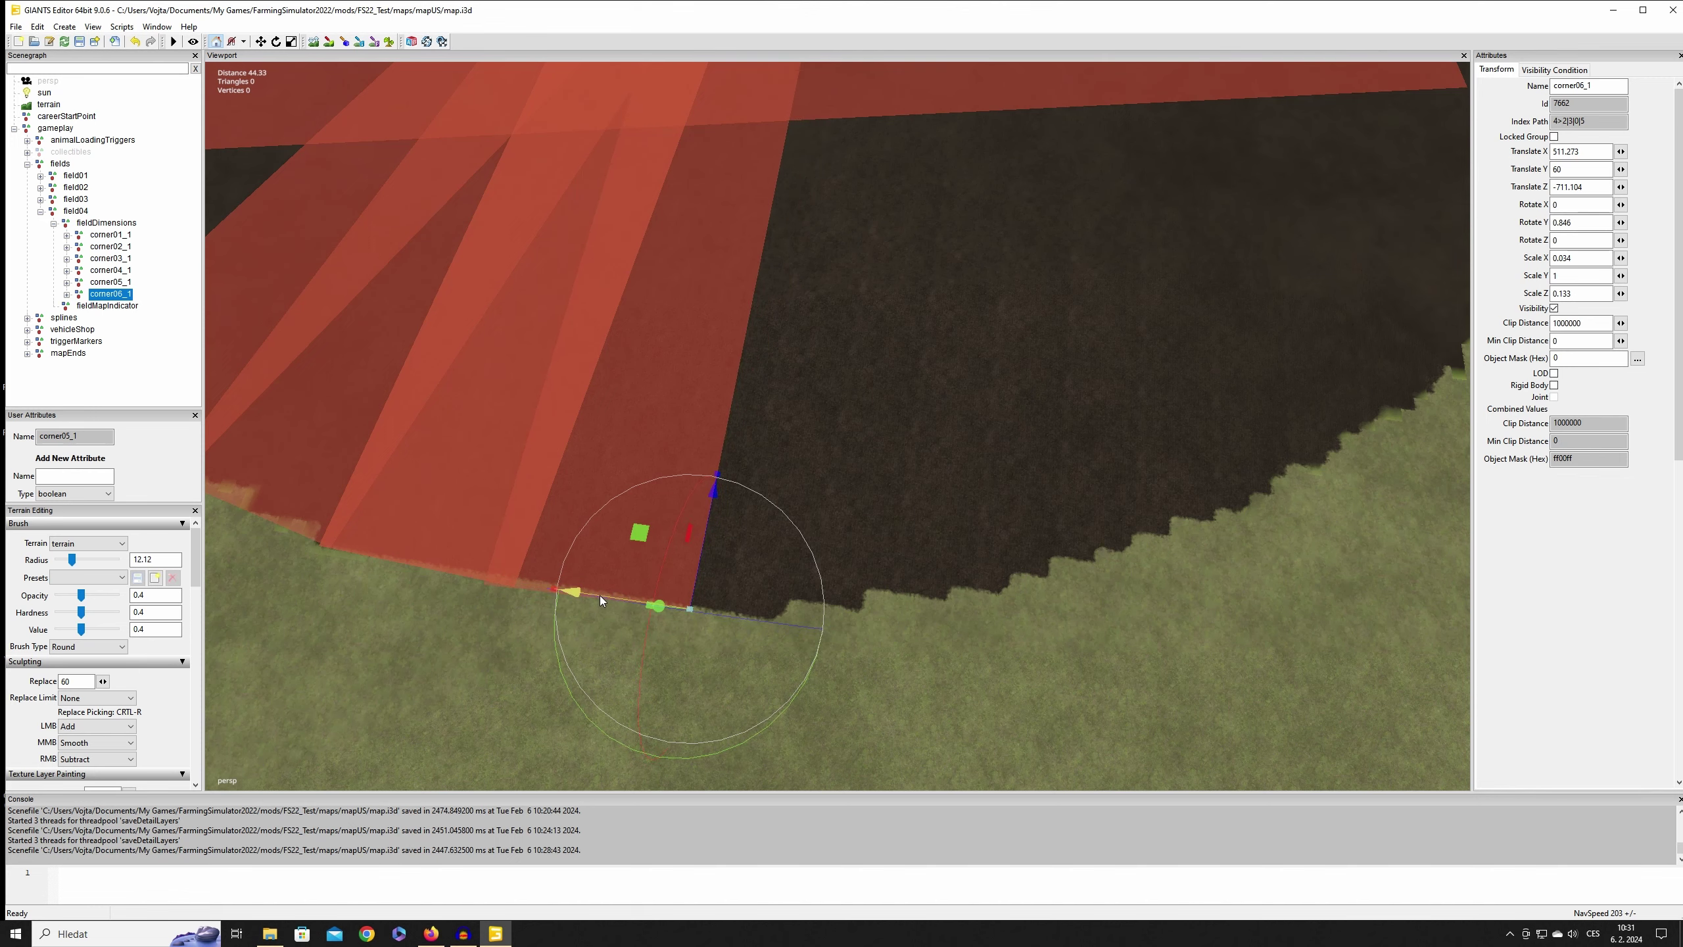
left_click_drag(717, 677, 866, 617, "alt")
scroll(552, 639, "up", 3)
scroll(807, 594, "down", 2)
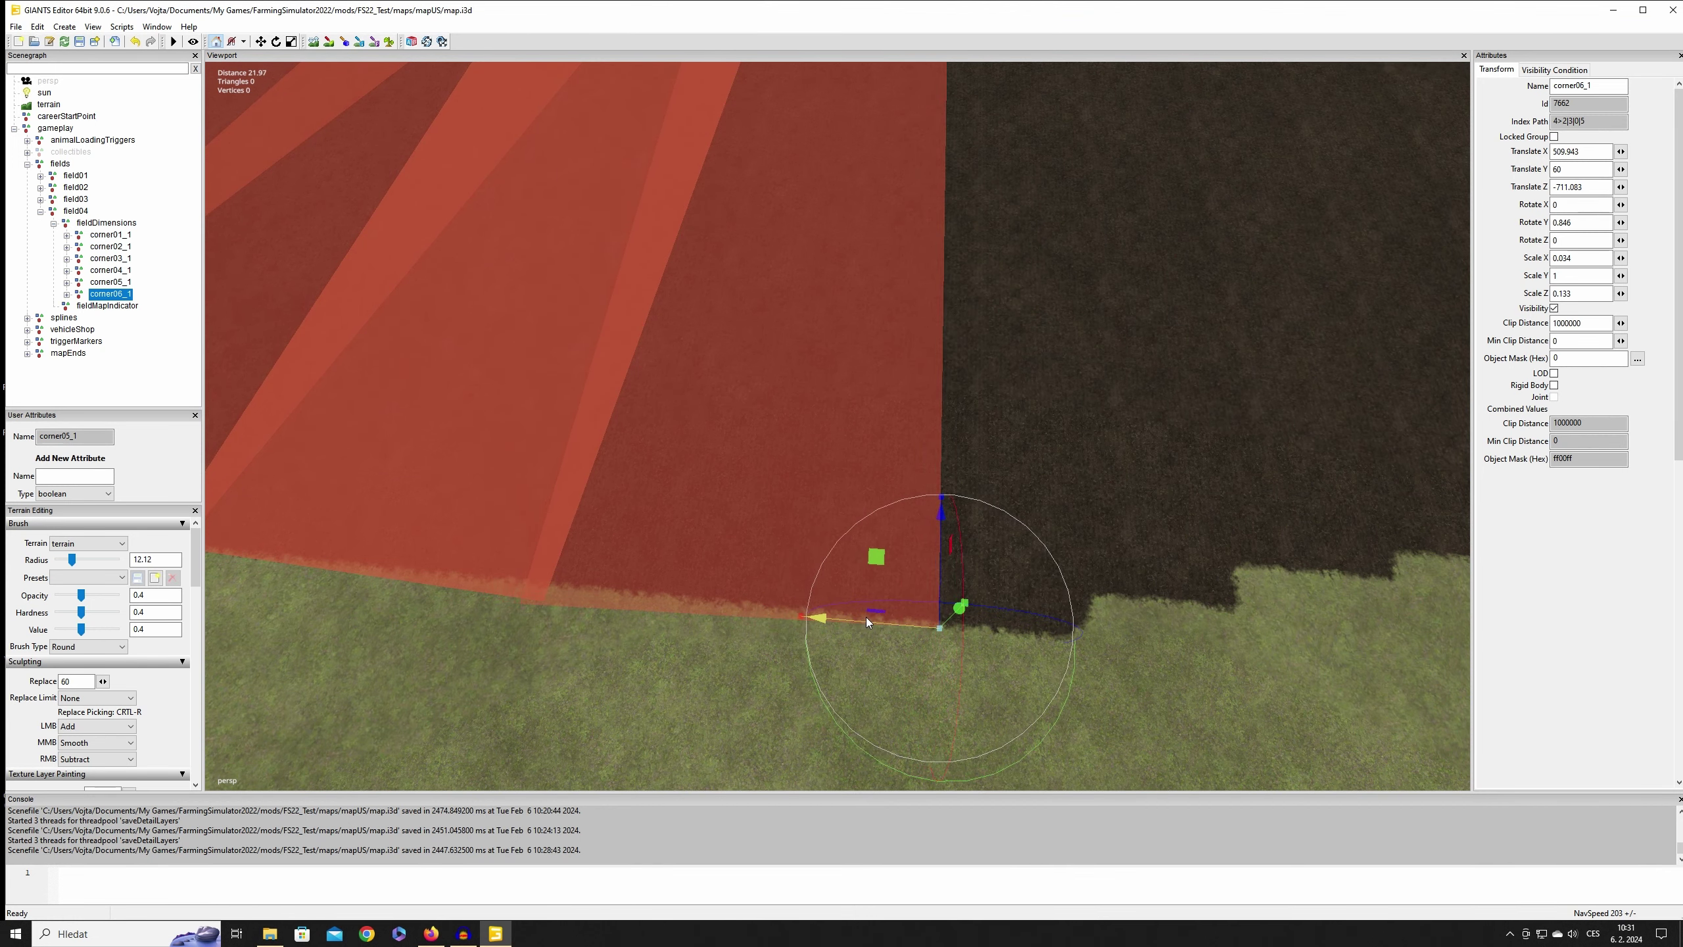
left_click_drag(940, 571, 912, 683)
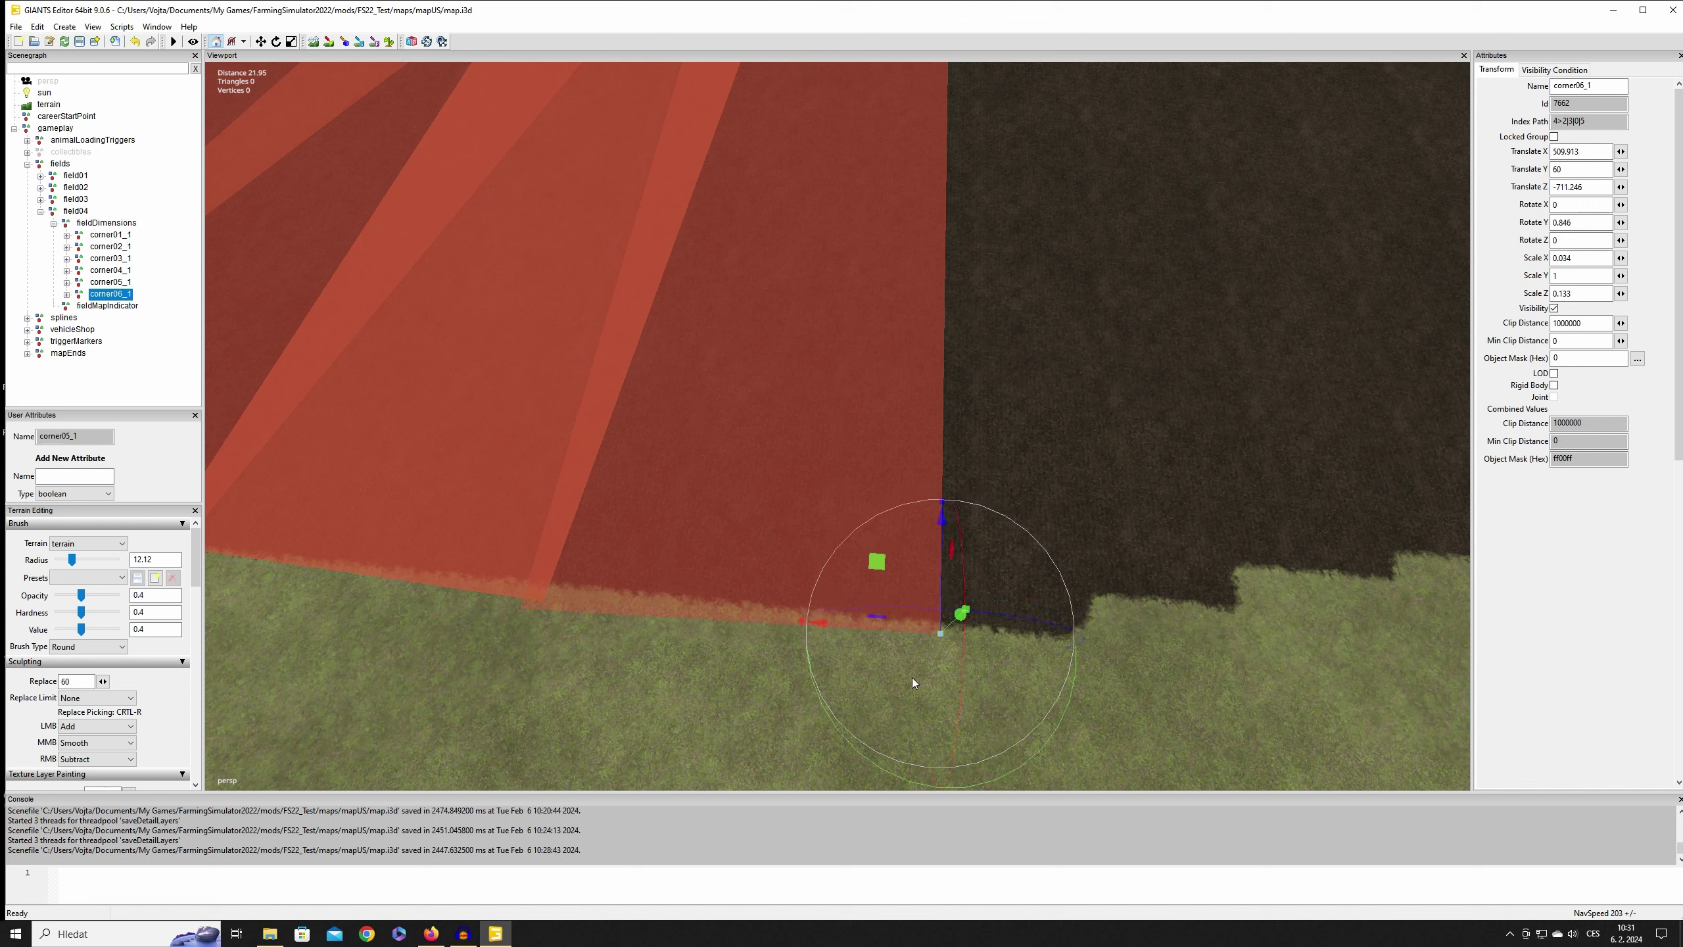
left_click_drag(866, 765, 861, 752)
Step: Deselect corner06_1, save map.i3d, and zoom out to view the whole field
left_click(163, 342)
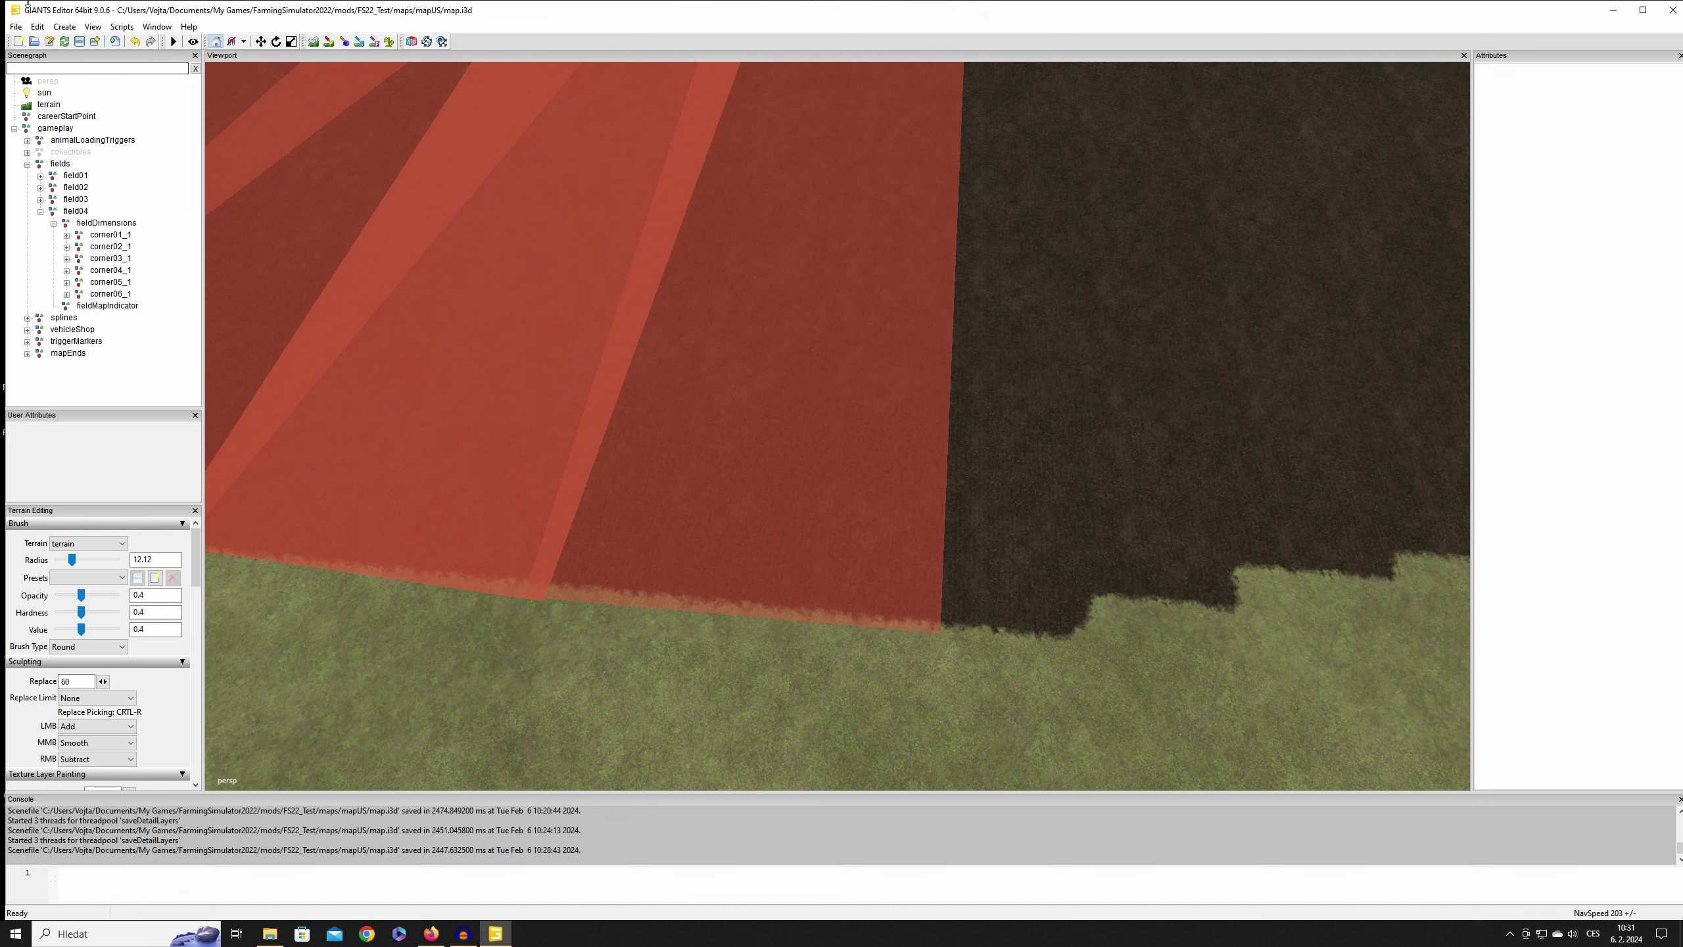
left_click(79, 42)
scroll(975, 203, "down", 6)
left_click_drag(976, 203, 934, 204, "alt")
scroll(938, 207, "up", 3)
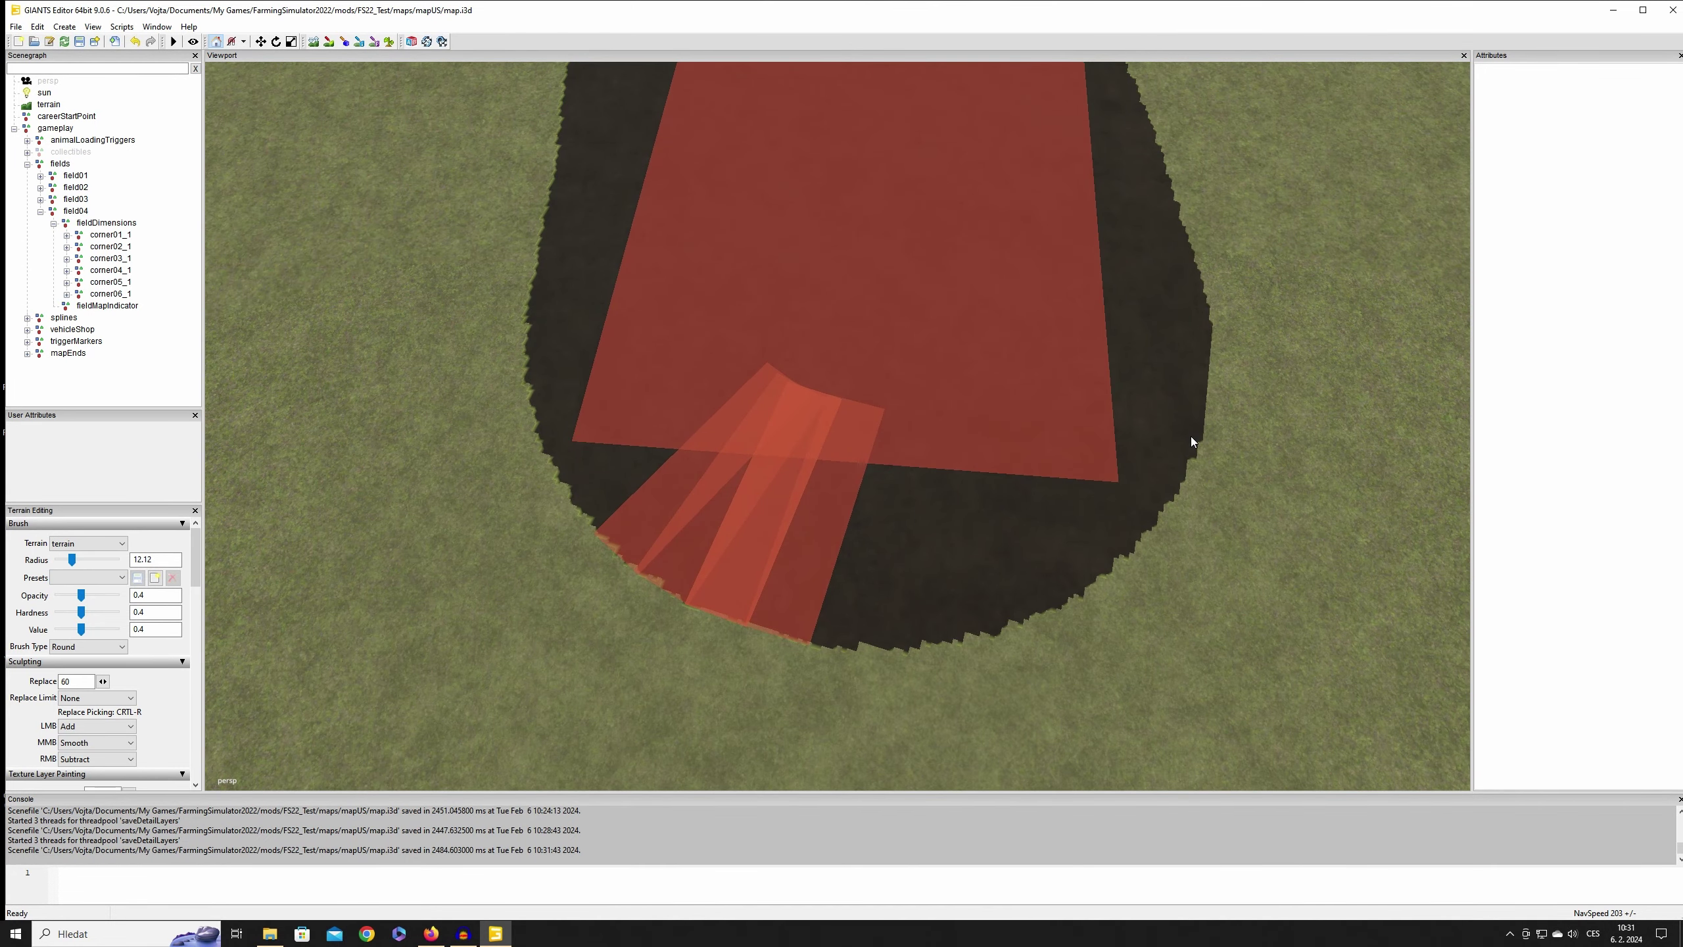
left_click_drag(1026, 354, 1048, 308, "alt")
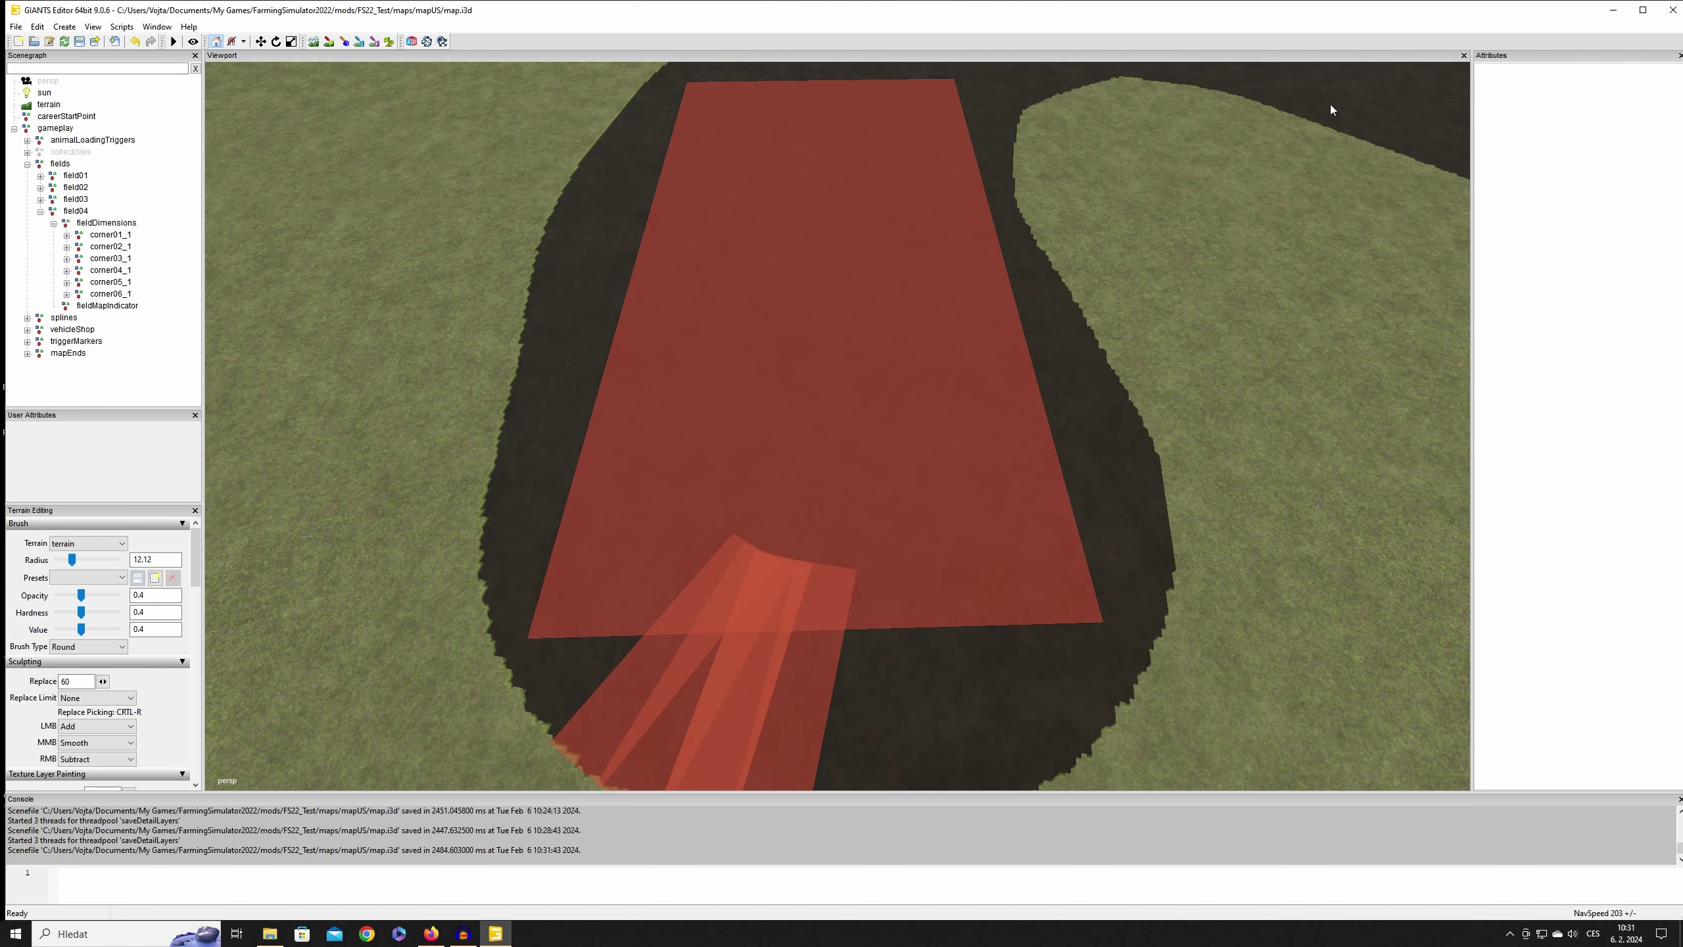
scroll(1080, 297, "down", 3)
left_click_drag(1079, 297, 1160, 290, "alt")
right_click_drag(1161, 294, 1158, 293)
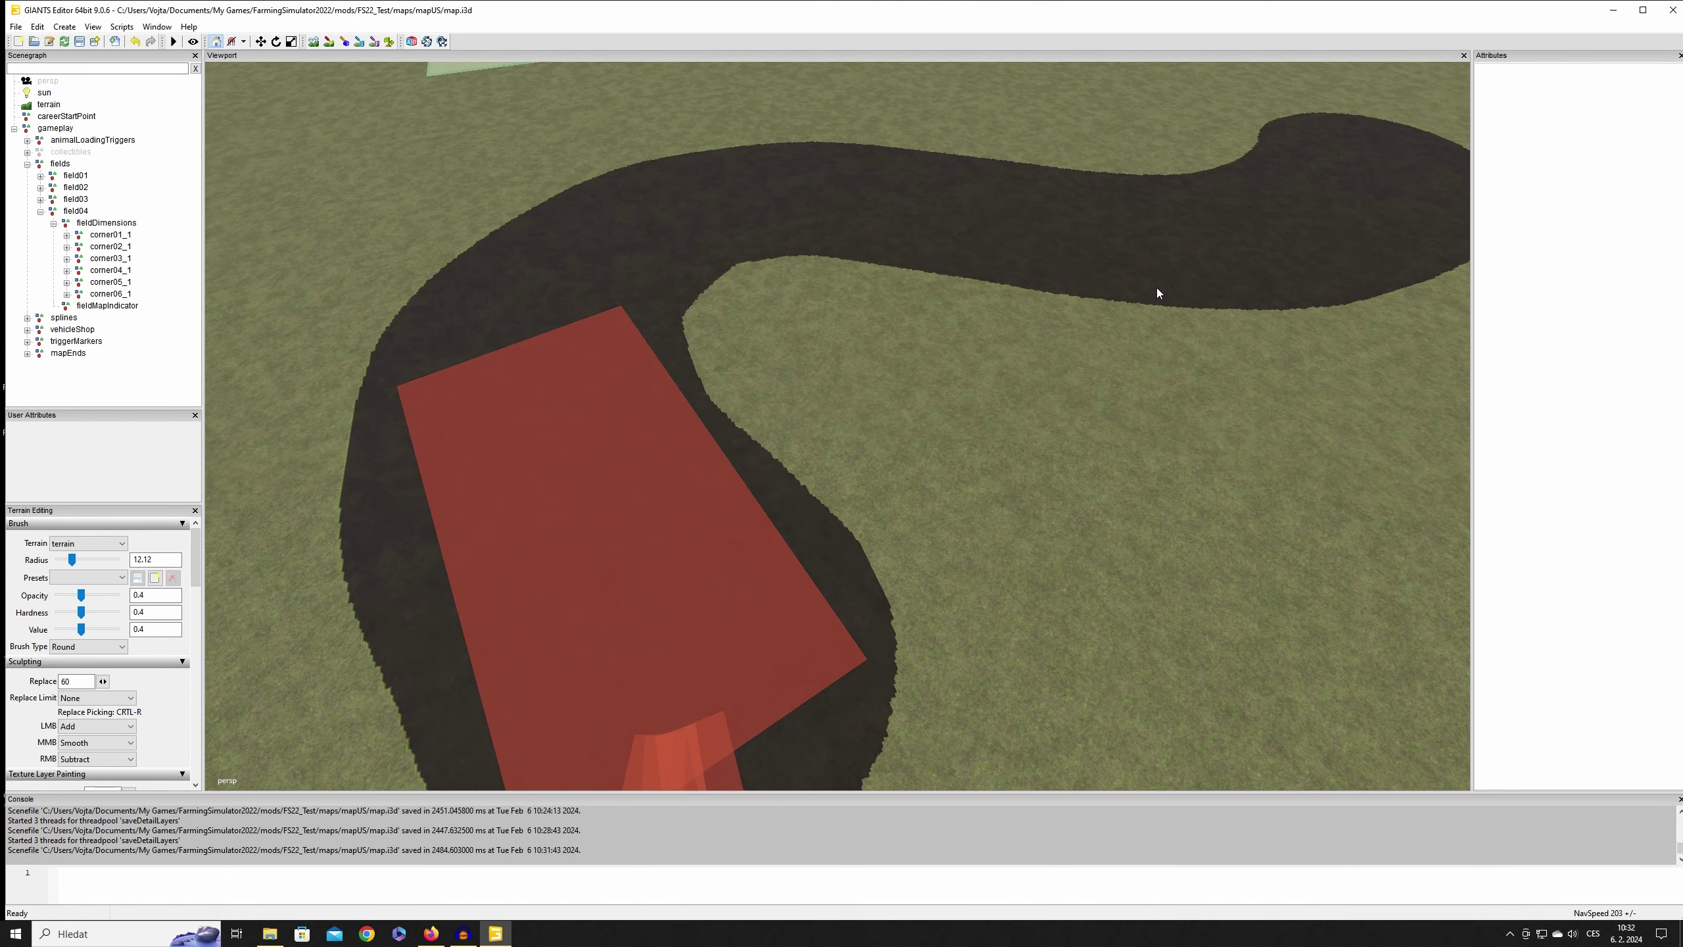
left_click_drag(1157, 288, 1150, 294, "alt")
right_click_drag(1149, 294, 1146, 291)
left_click_drag(1146, 291, 1166, 271, "alt")
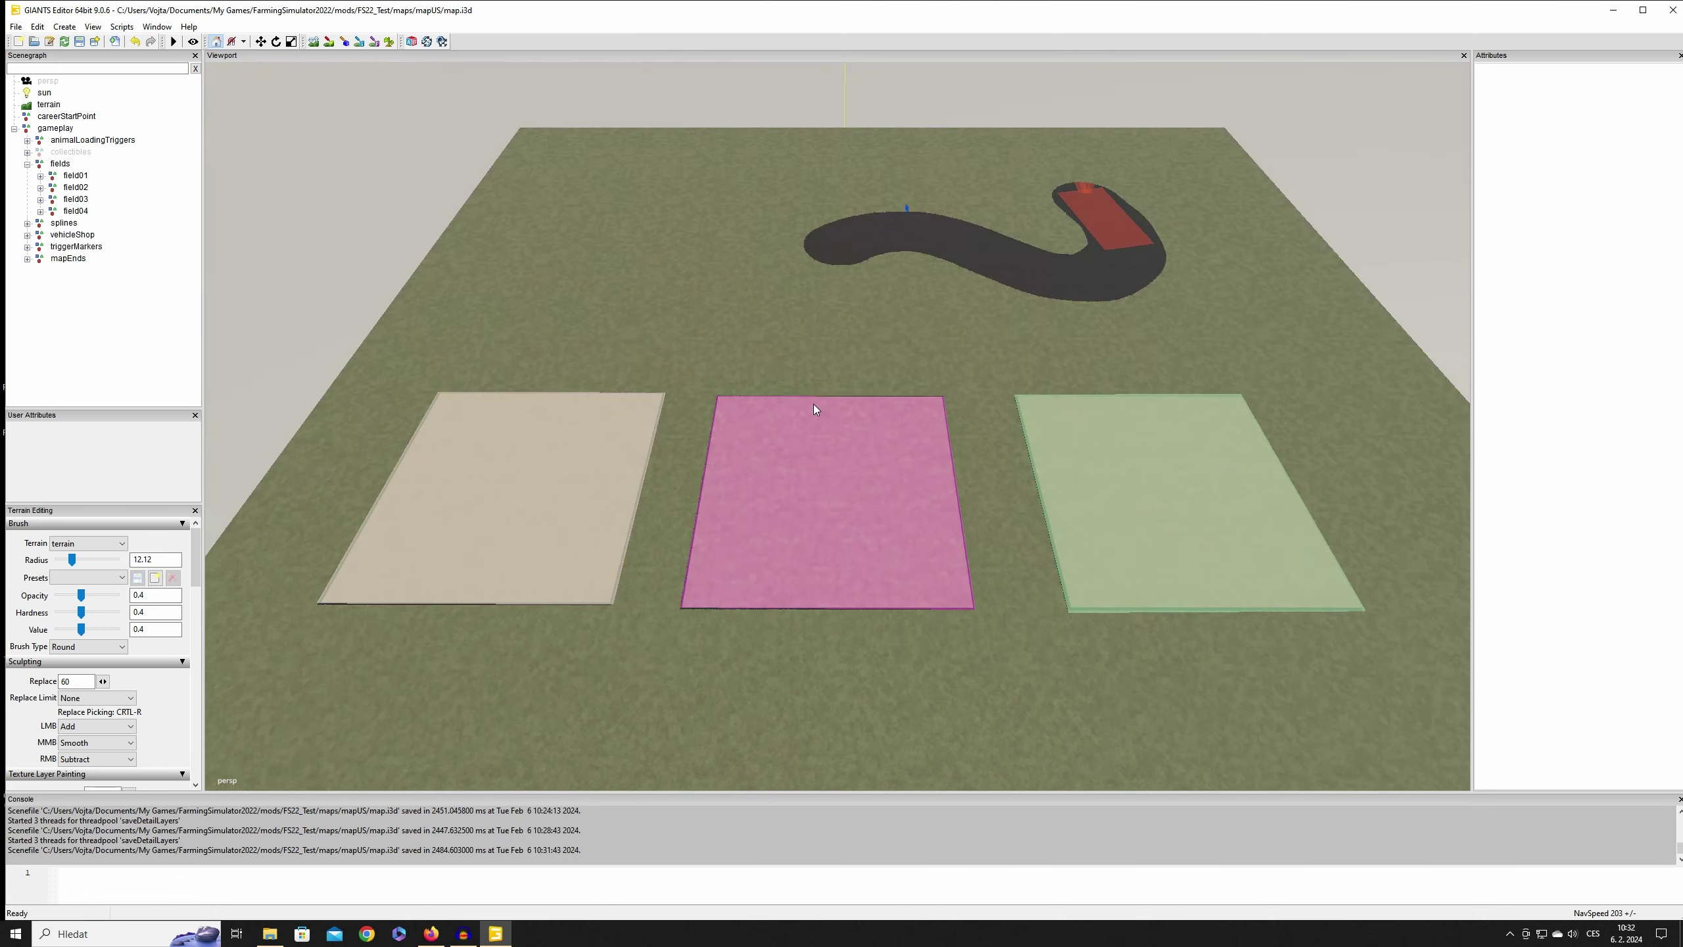
Step: Save map.i3d again with all four field areas, including Field04's corners, in place
left_click(79, 42)
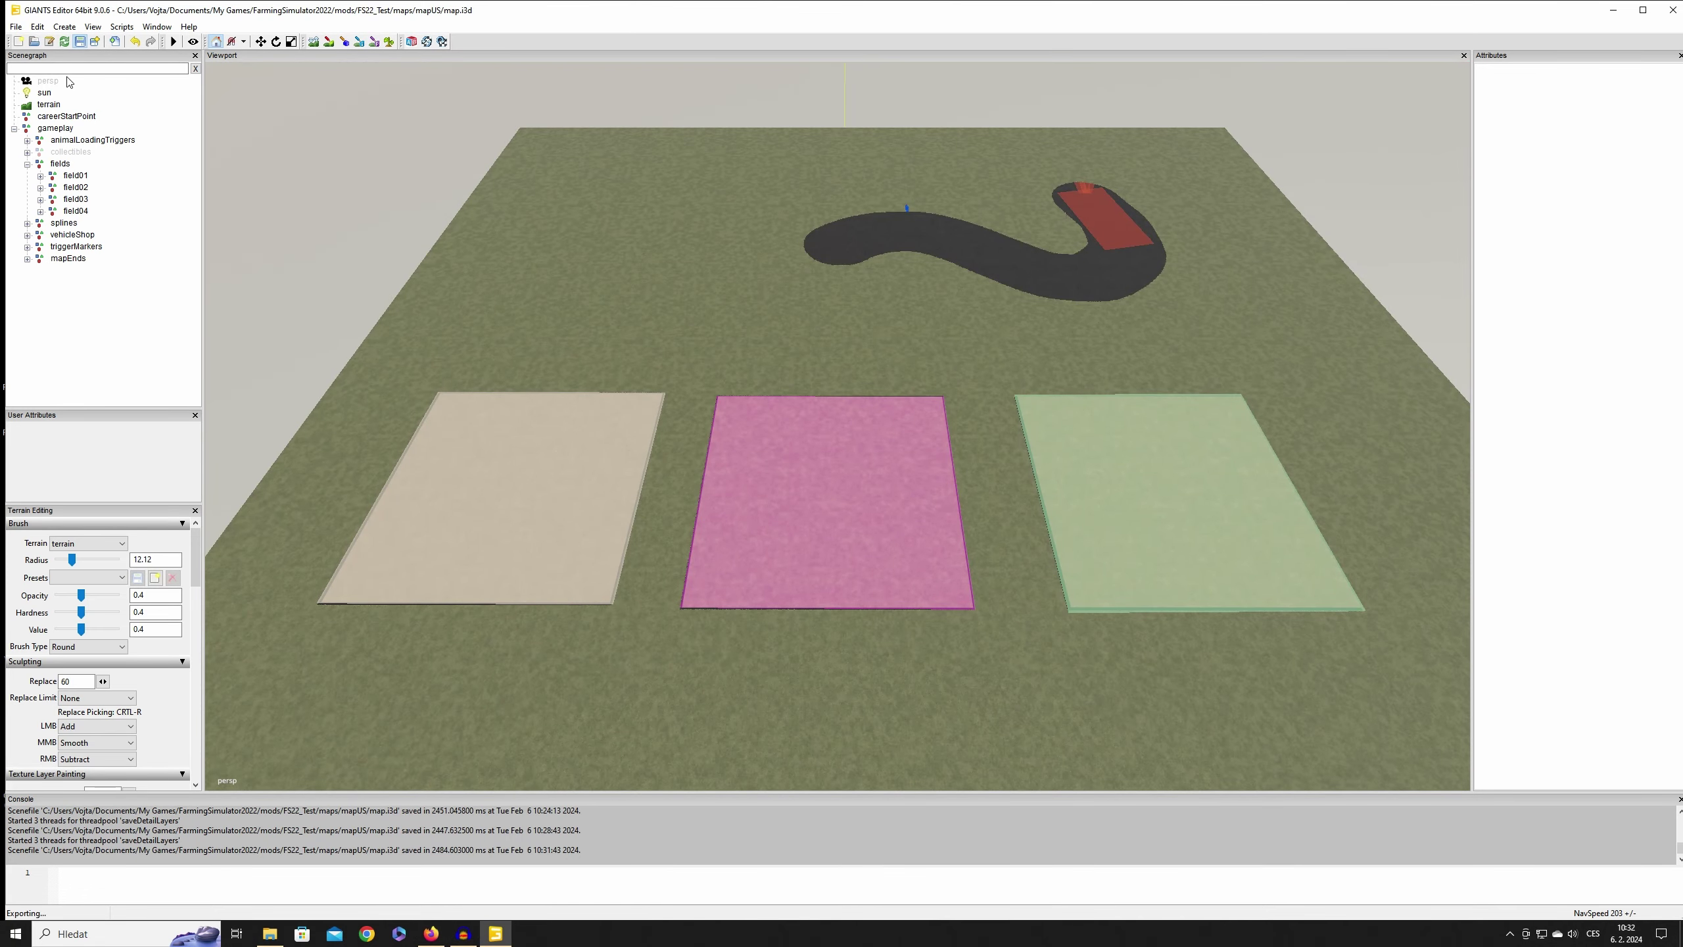